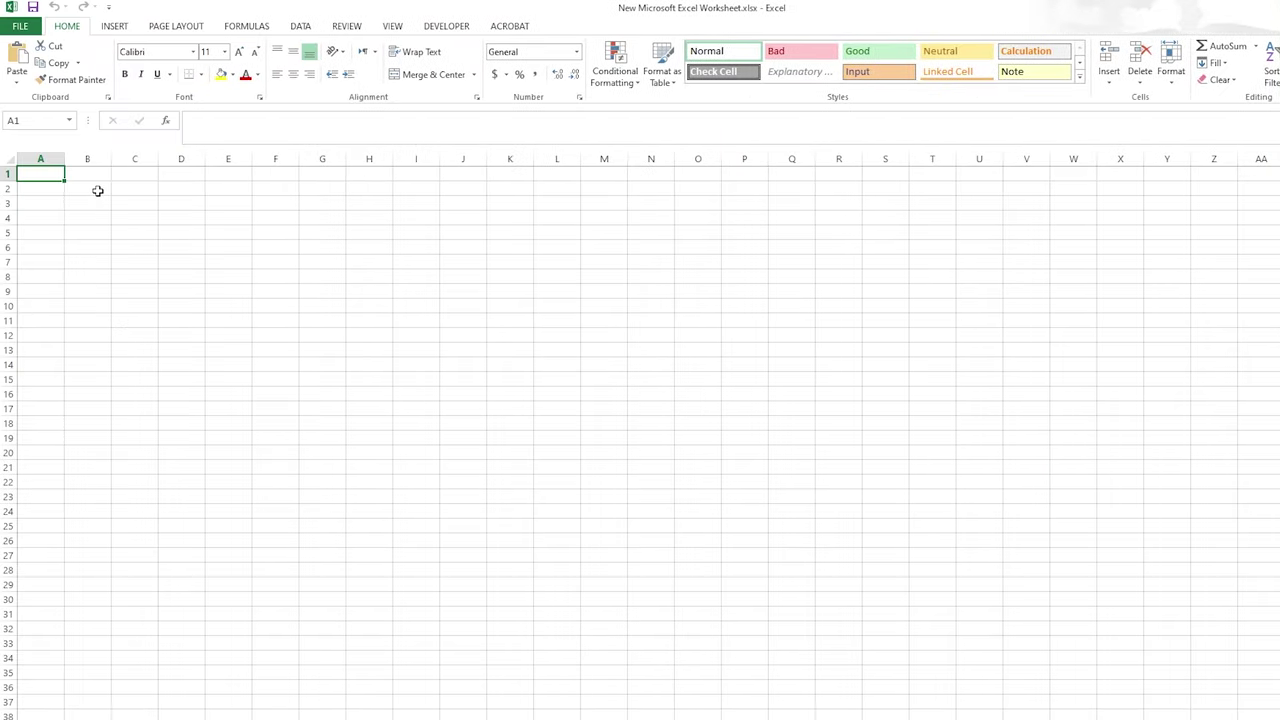
# Enter the headings Sr., Item Description and Unit in B2:D2
pyautogui.click(98, 191)
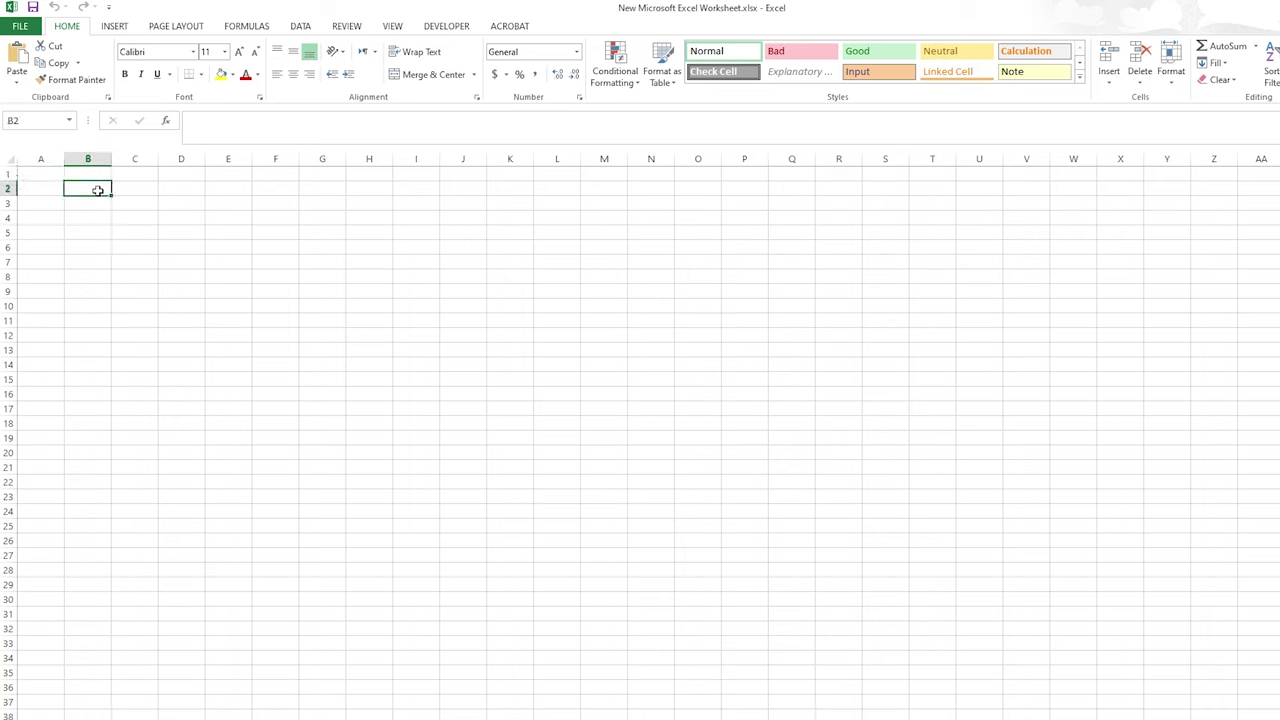
pyautogui.write('Sr.')
pyautogui.press('Tab')
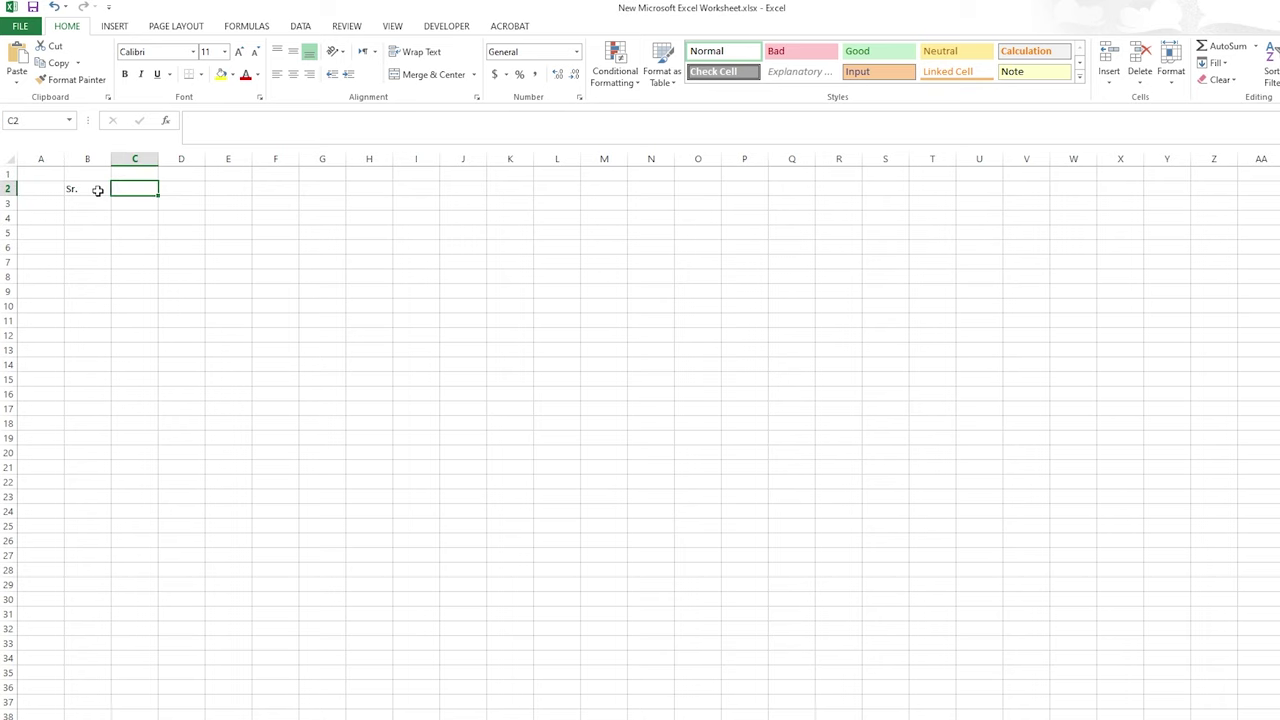
pyautogui.write('Item De')
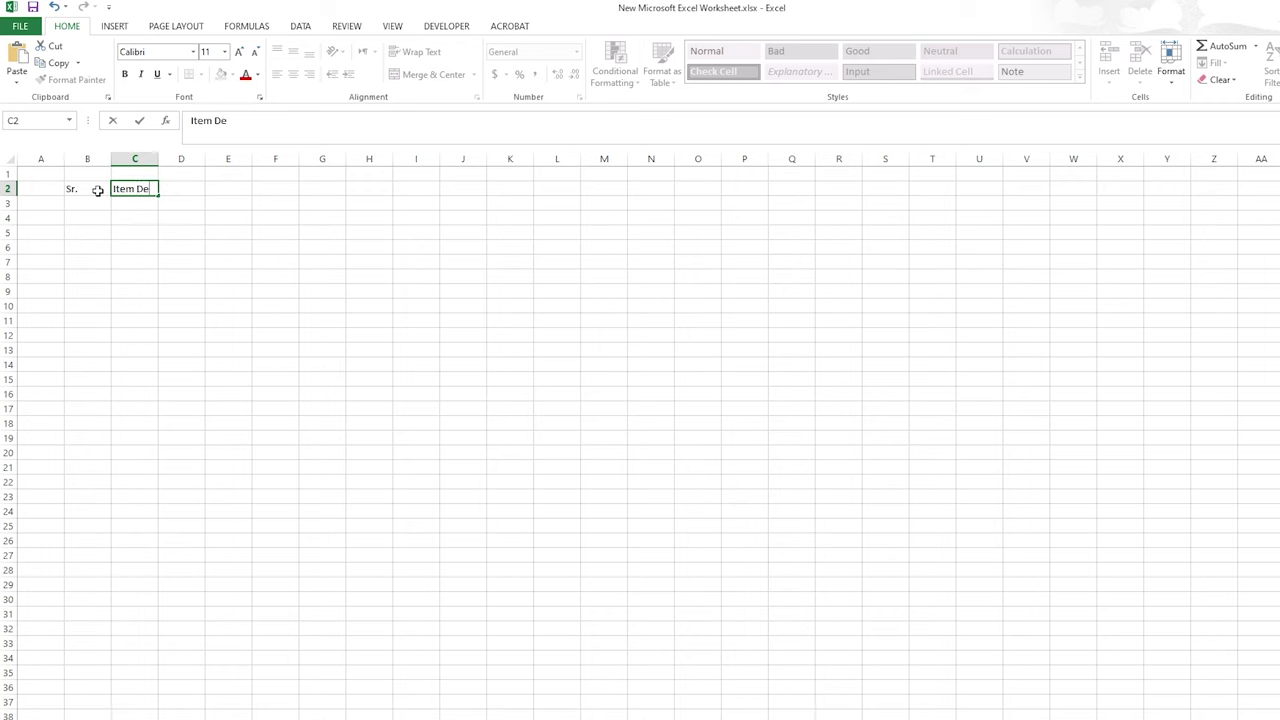
pyautogui.write('scription')
pyautogui.press('Tab')
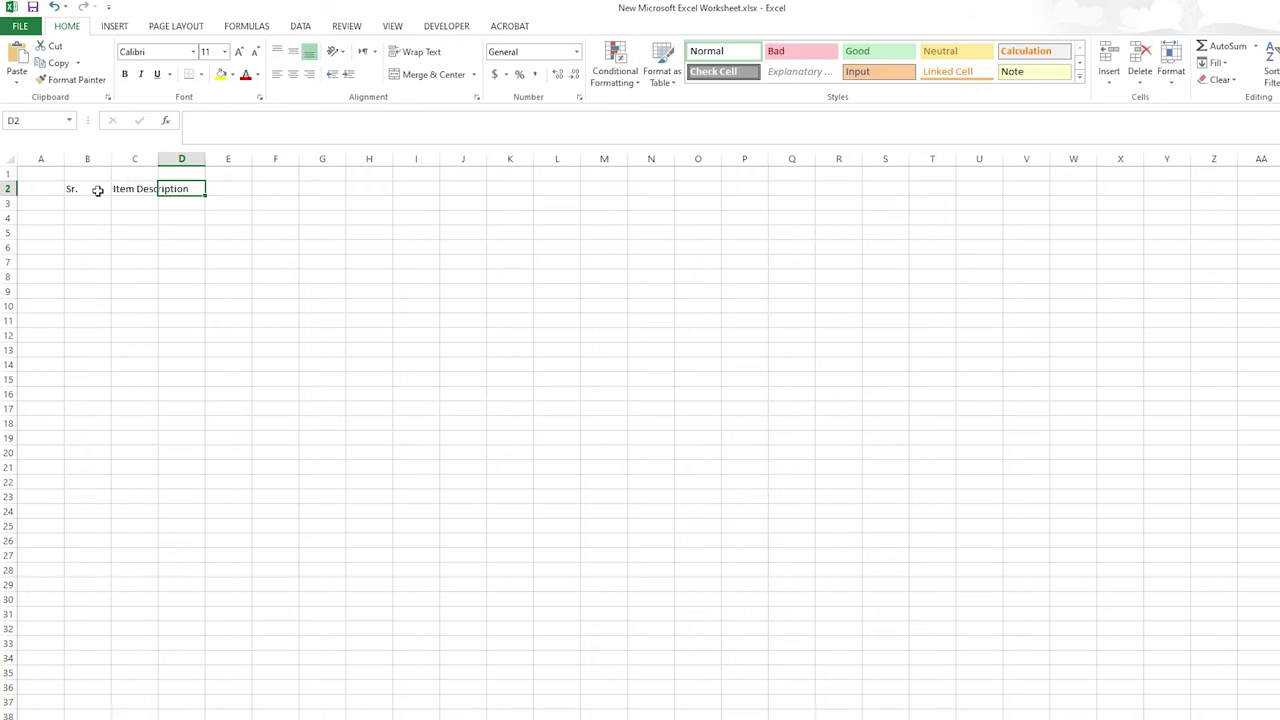
pyautogui.write('Unit')
pyautogui.press('Tab')
# Add the Qty, Rate and Amount headings in E2:G2
pyautogui.write('Q')
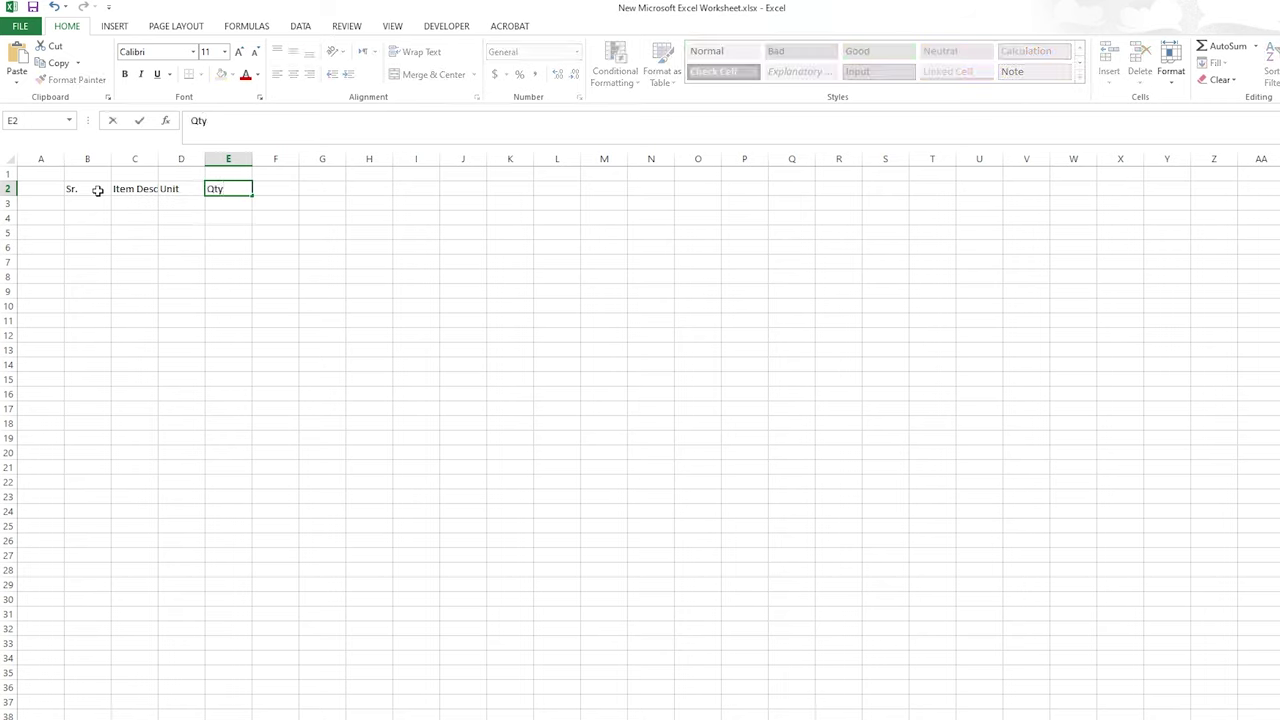
pyautogui.press('Tab')
pyautogui.write('Rate')
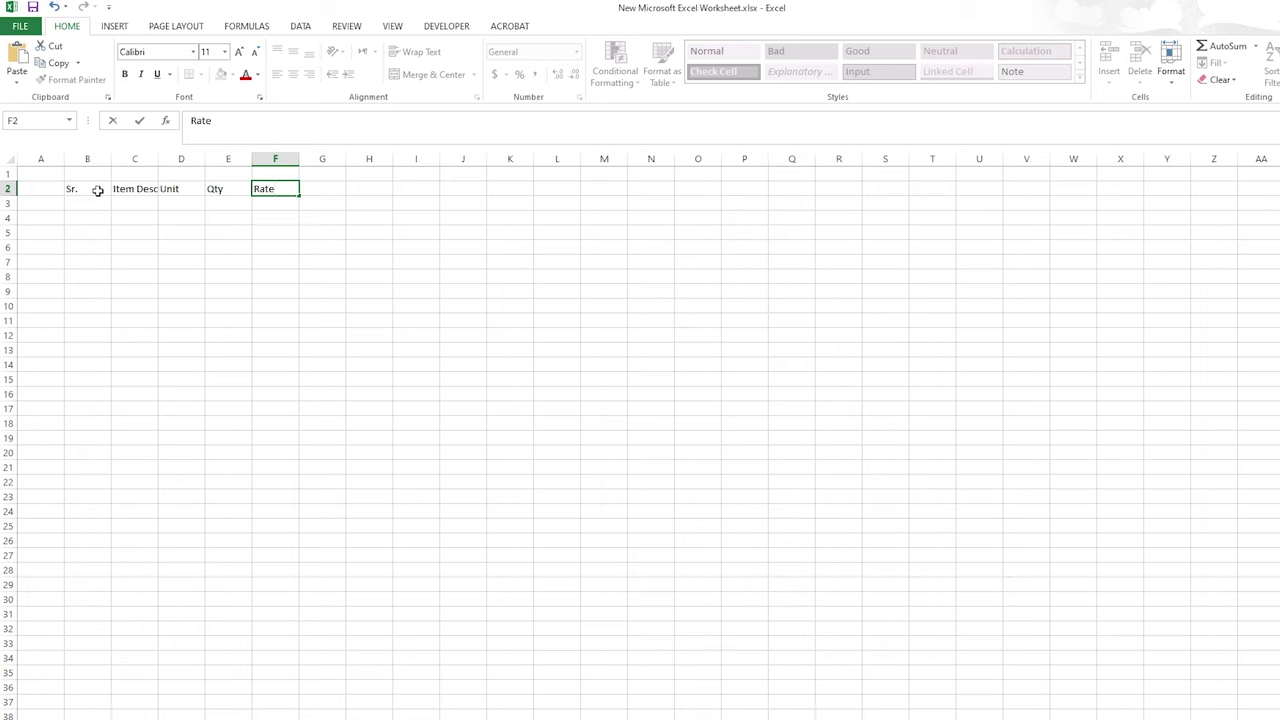
pyautogui.press('Tab')
pyautogui.write('Amount')
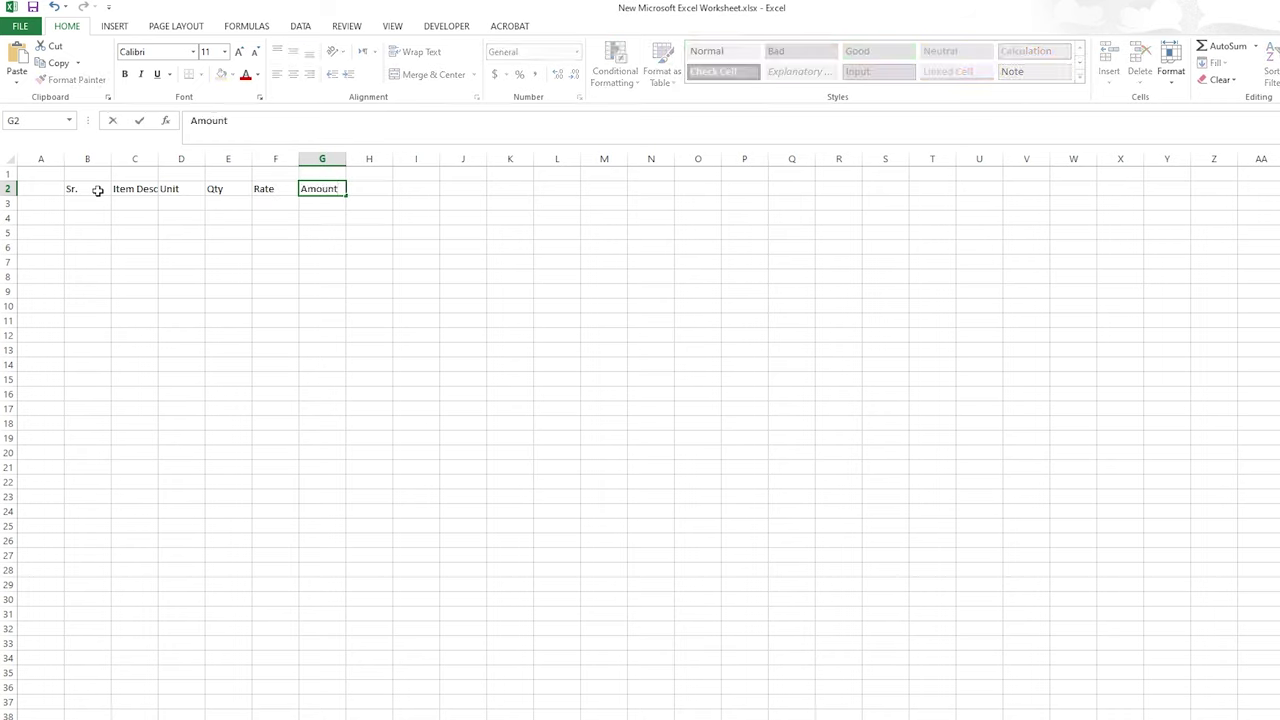
pyautogui.click(135, 247)
pyautogui.moveTo(88, 158); pyautogui.dragTo(330, 160)
# Autofit columns B–G and centre the whole sheet vertically and horizontally
pyautogui.doubleClick(300, 158)
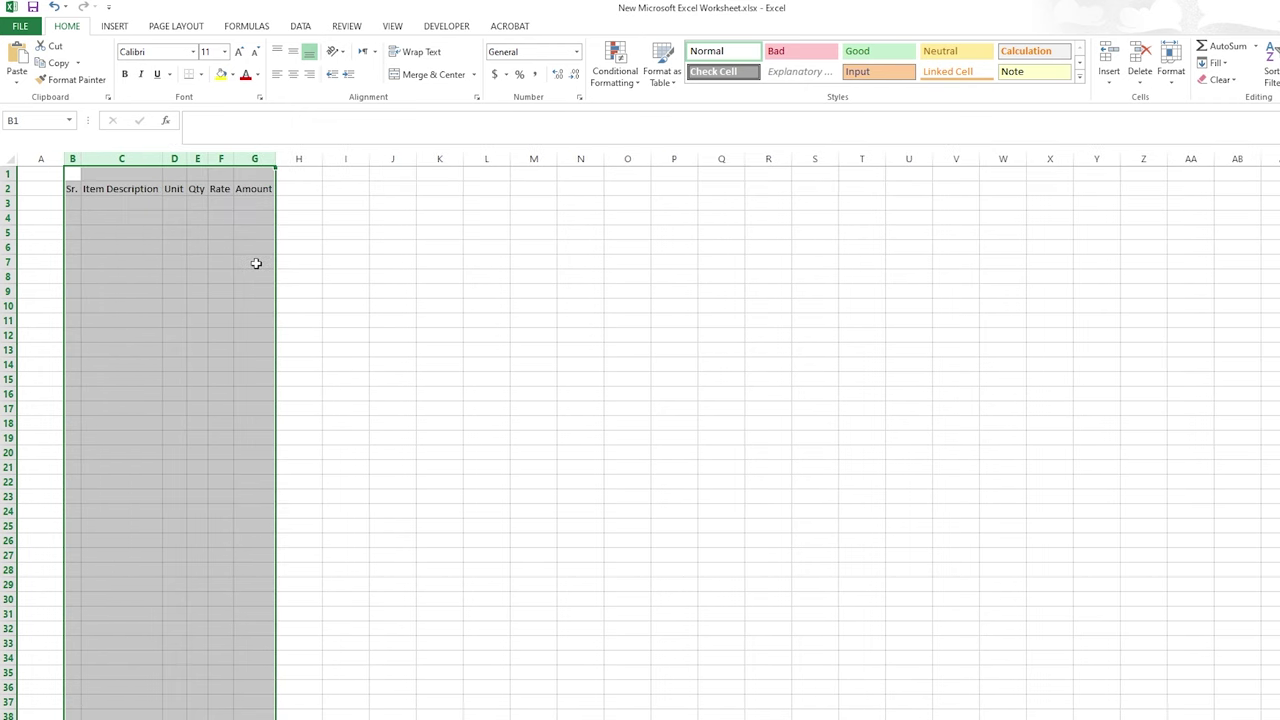
pyautogui.click(254, 262)
pyautogui.hotkey('ctrl', 'a')
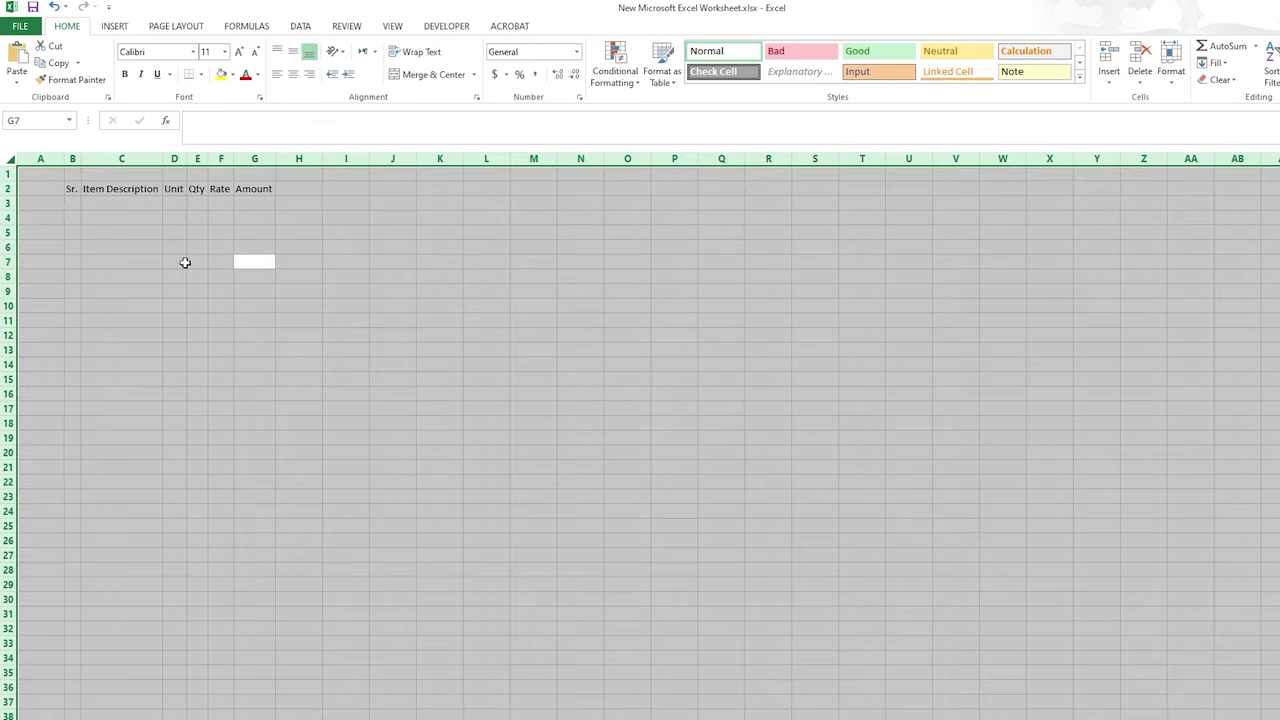
pyautogui.click(293, 51)
pyautogui.click(293, 74)
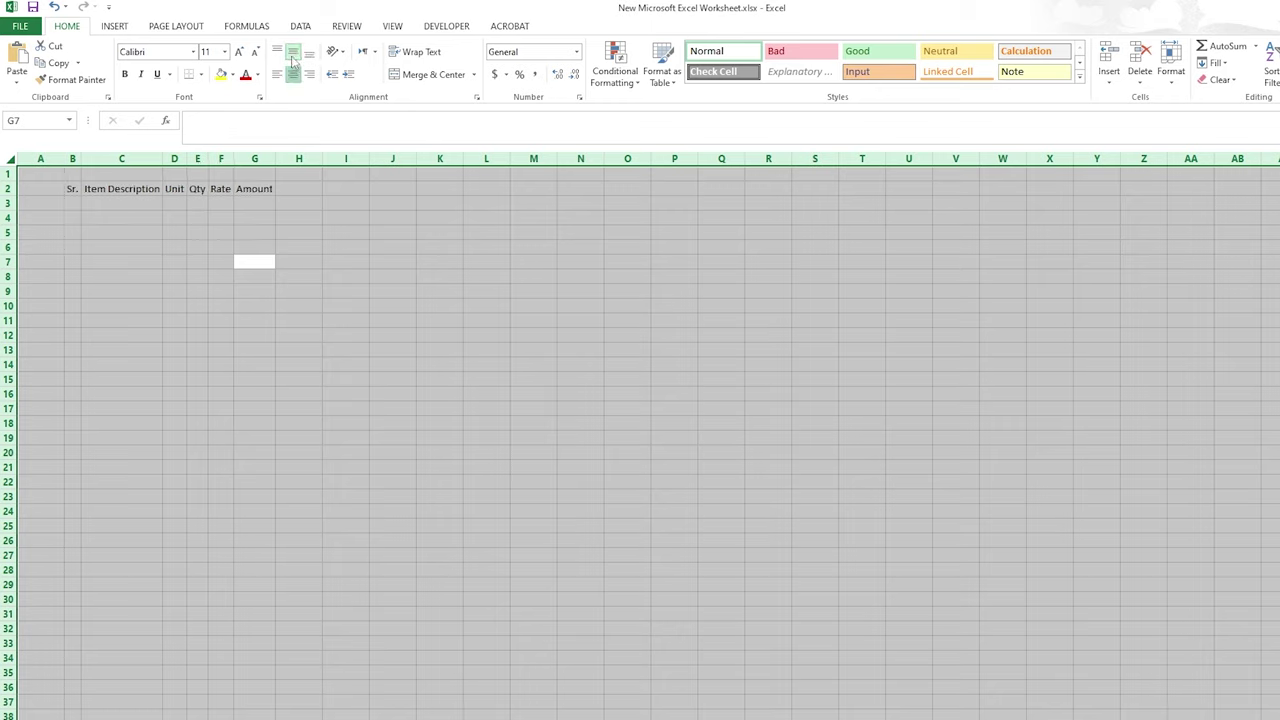
# Format all cells as Number with a 1000 separator, and widen column C
pyautogui.rightClick(164, 246)
pyautogui.click(203, 407)
pyautogui.click(42, 301)
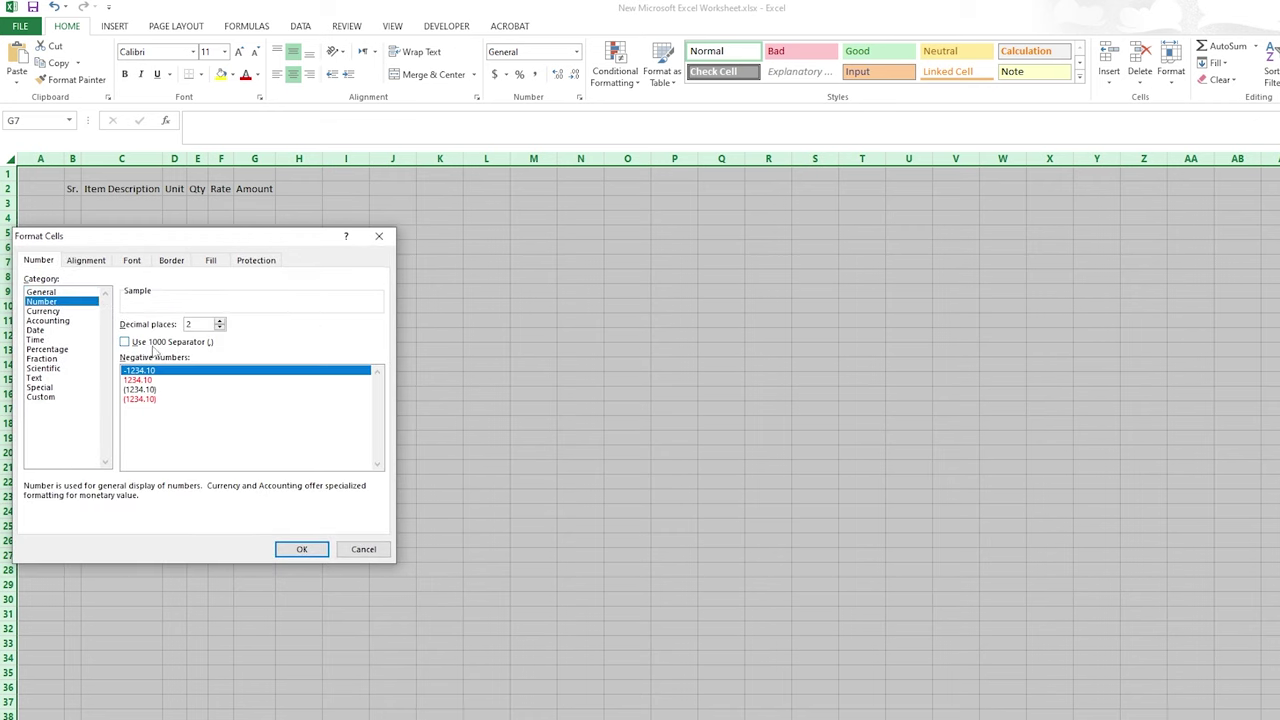
pyautogui.click(155, 344)
pyautogui.click(296, 548)
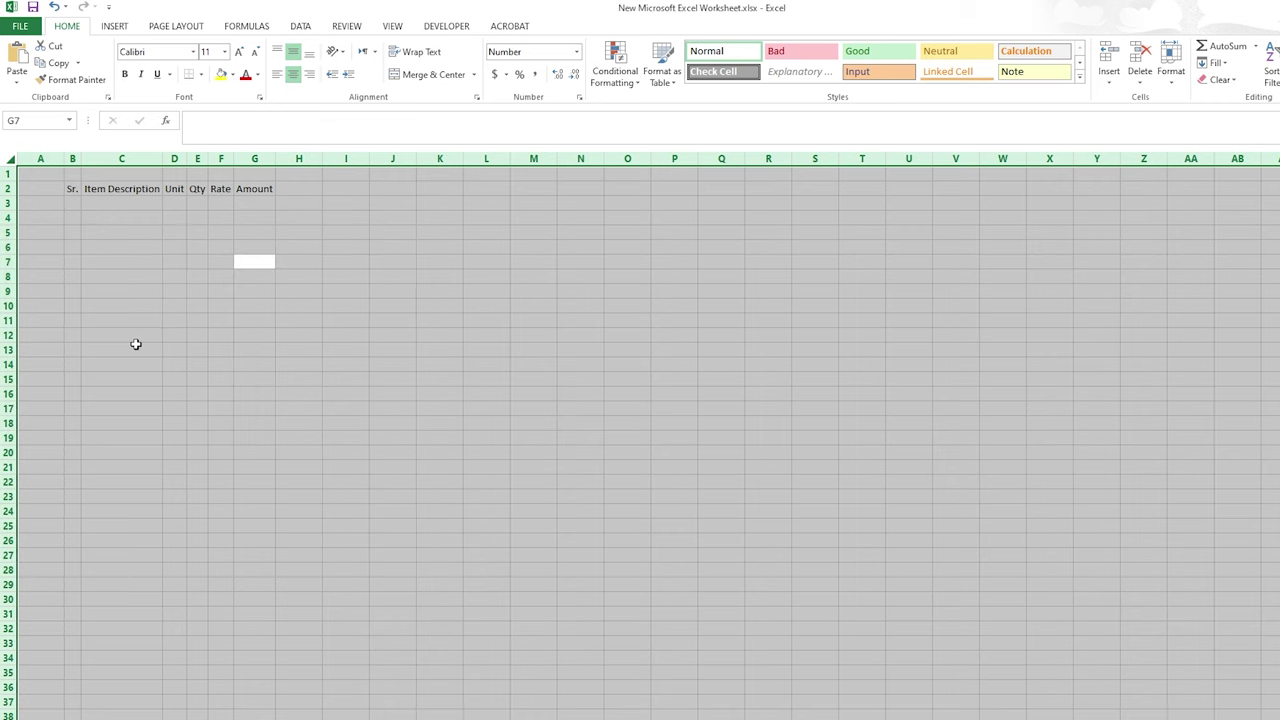
pyautogui.click(117, 260)
pyautogui.moveTo(163, 160); pyautogui.dragTo(201, 160)
# Enter 'Shoring (Secant piles)' as the first item in C4
pyautogui.click(135, 218)
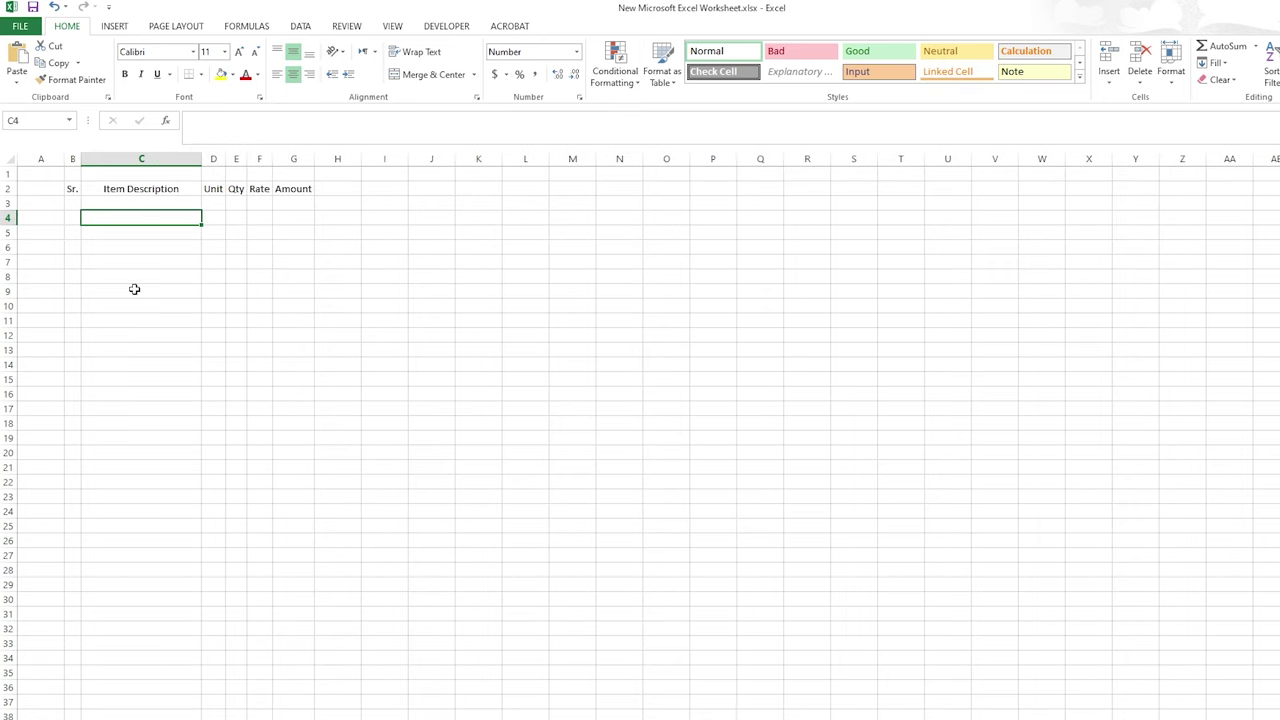
pyautogui.write('S')
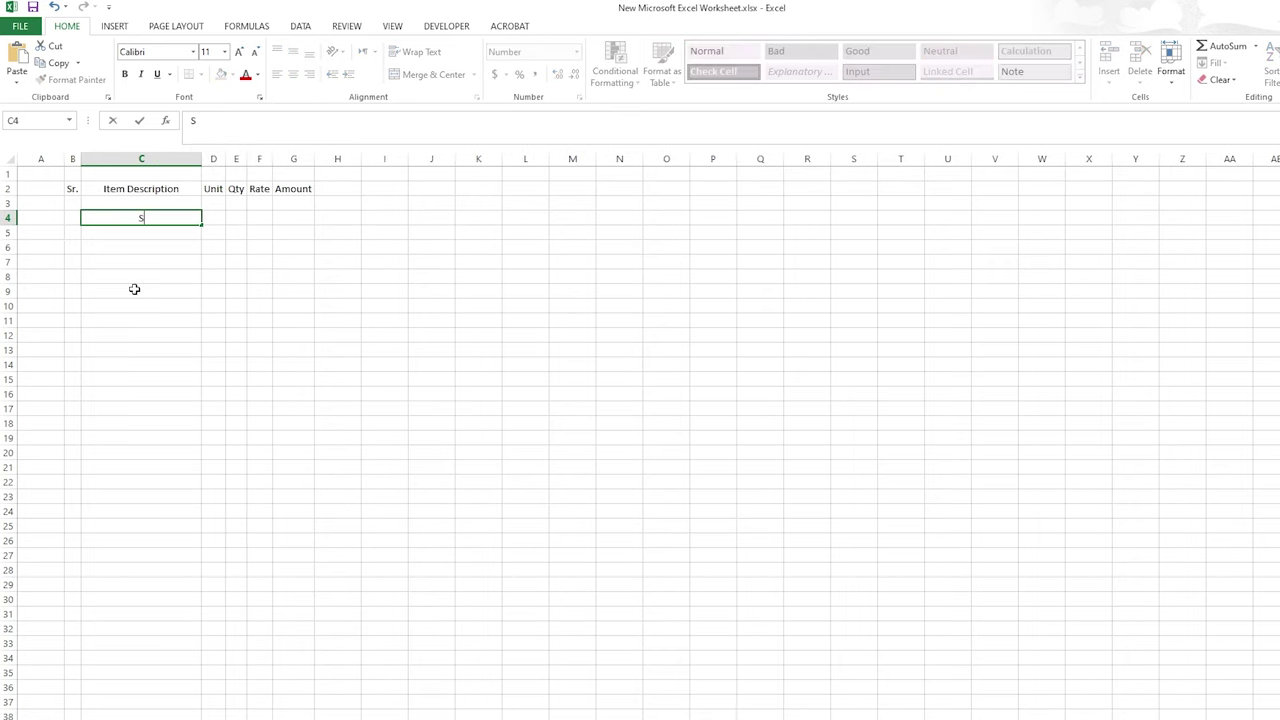
pyautogui.write('horing ()')
pyautogui.press('Left')
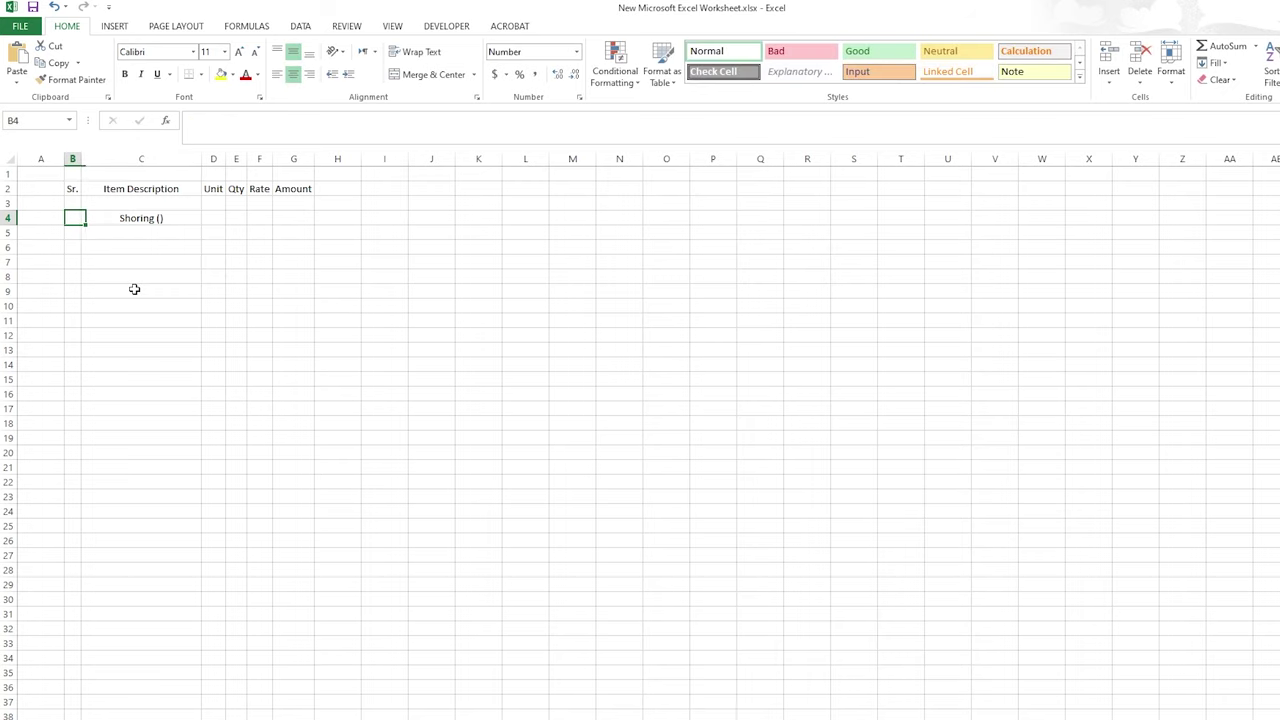
pyautogui.press('Right')
pyautogui.press('F2')
pyautogui.write('Secant pil')
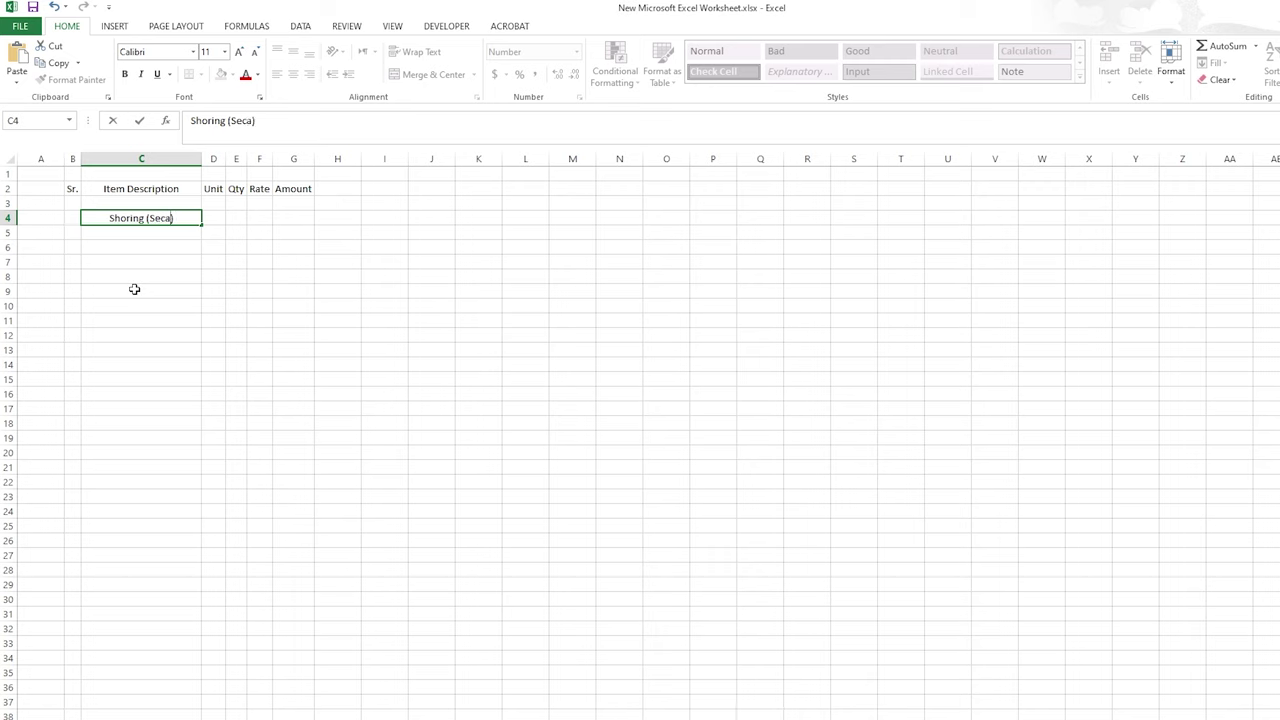
pyautogui.write('es')
pyautogui.press('Return')
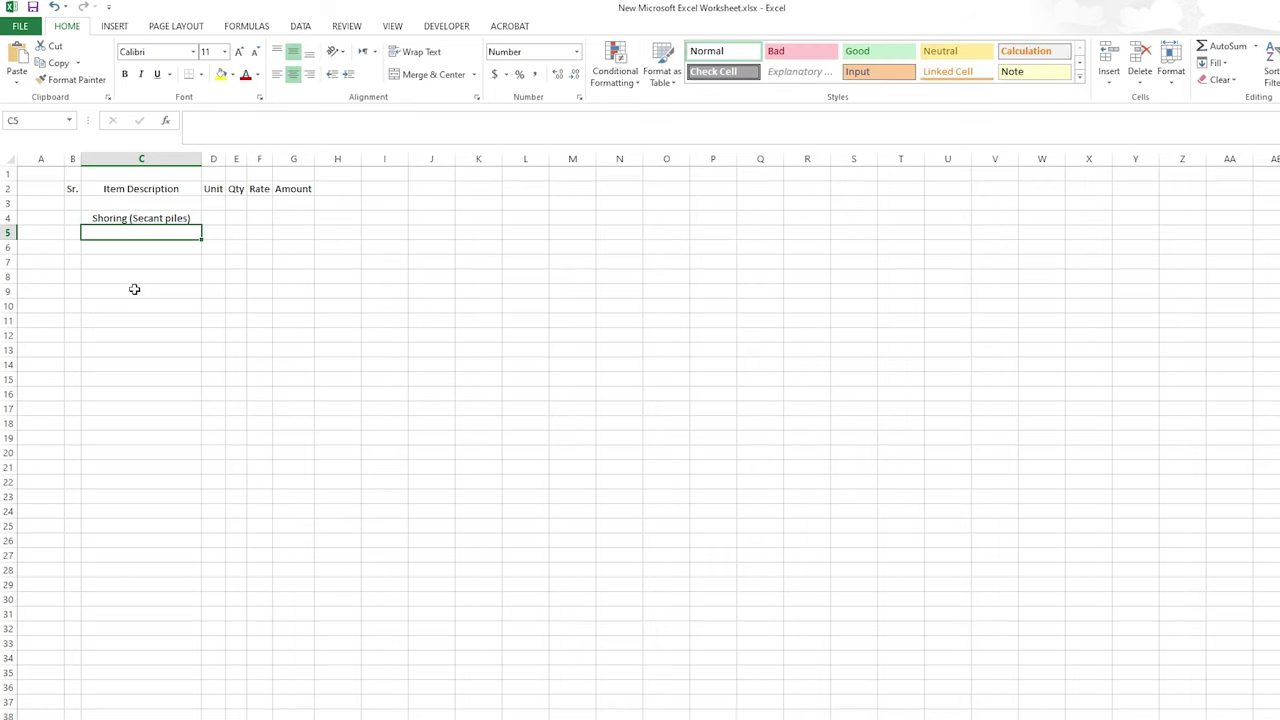
# List Tie backs, Excavation, Leveling and compaction, and Dewatering below it
pyautogui.write('Tie backs')
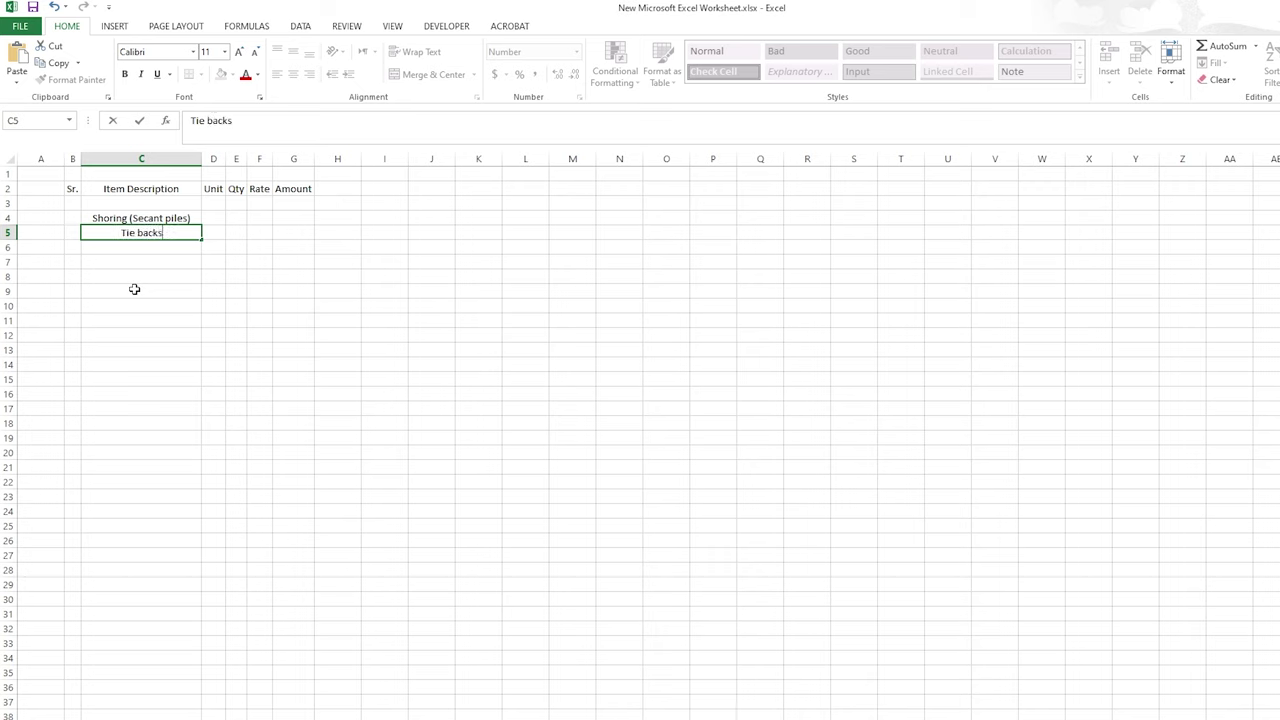
pyautogui.press('Return')
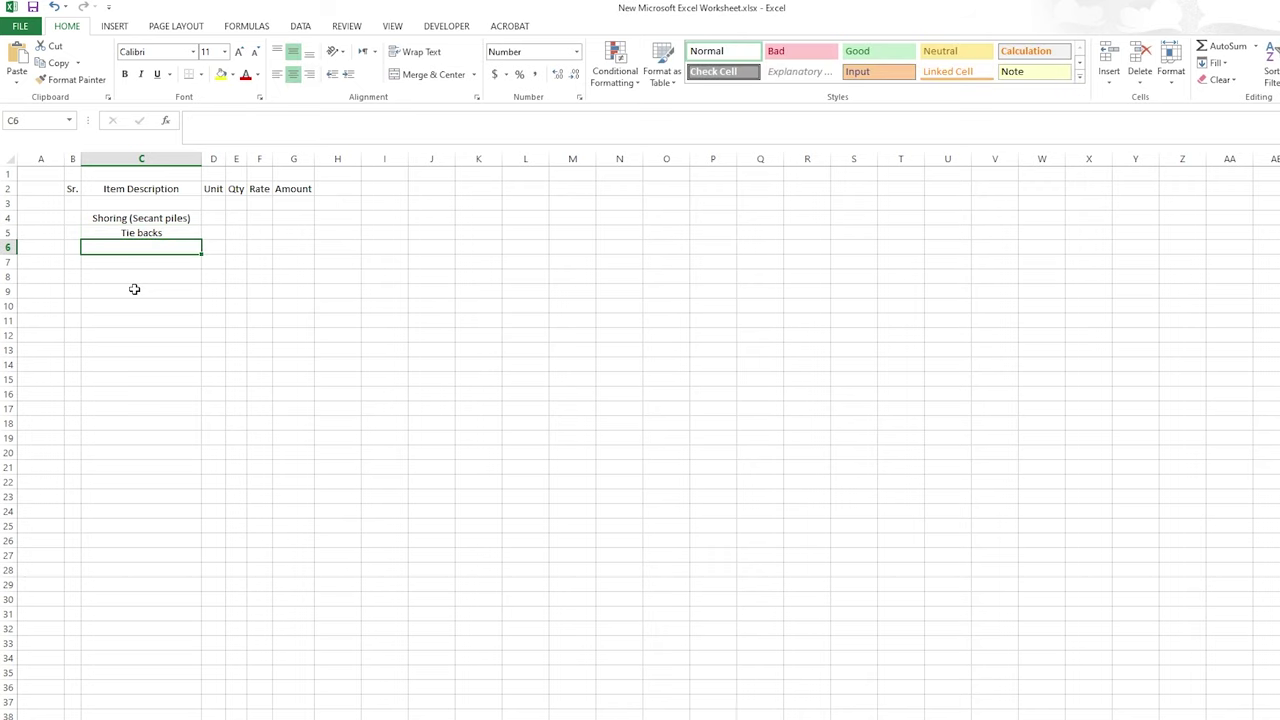
pyautogui.write('Excavation')
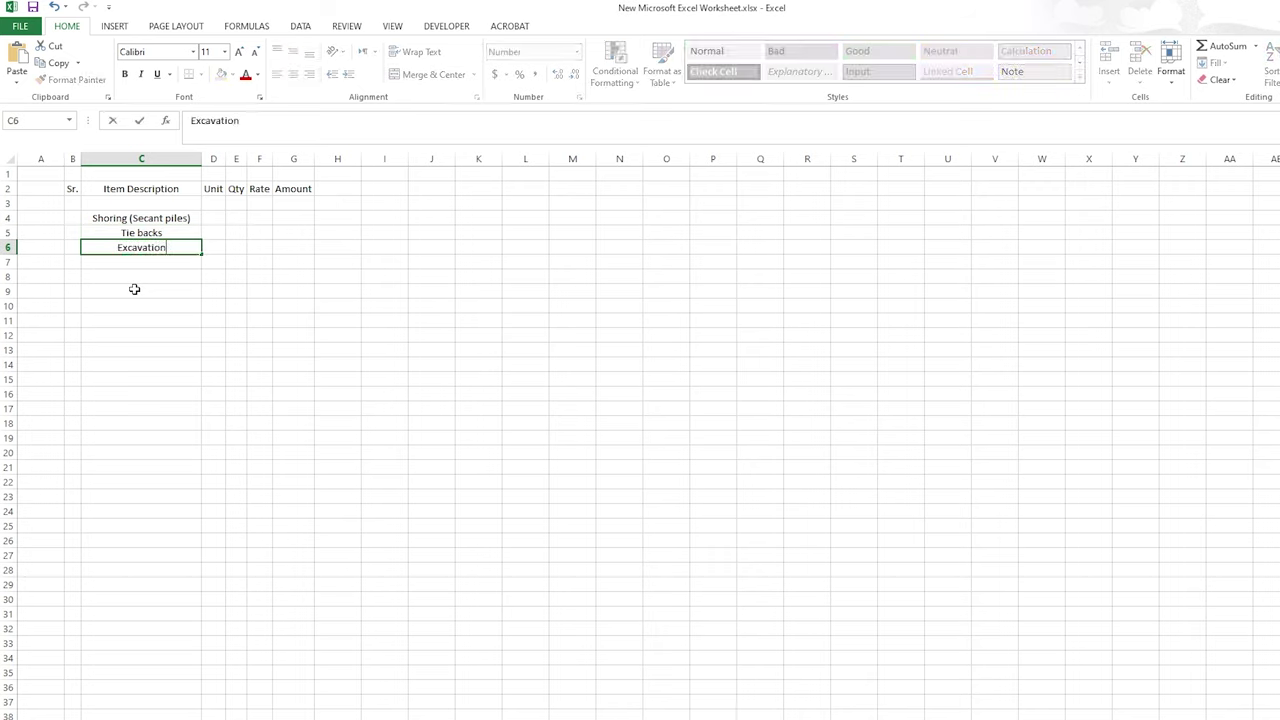
pyautogui.press('Return')
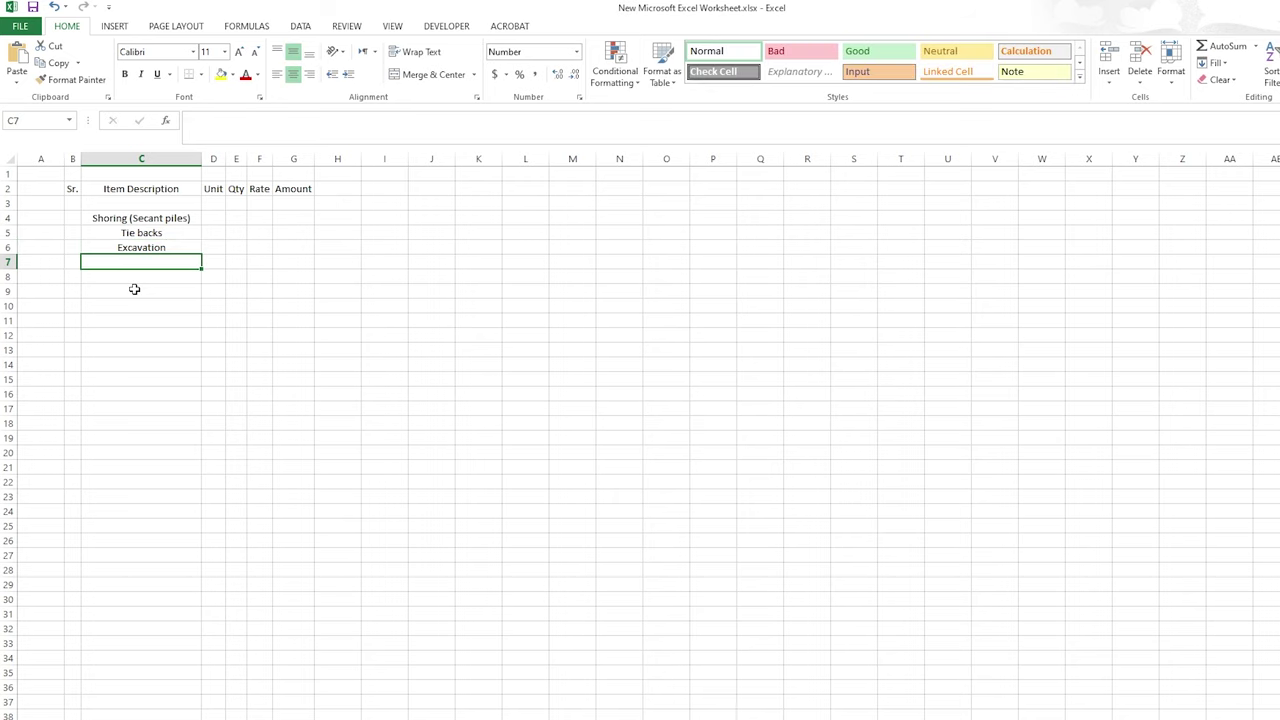
pyautogui.write('Leveling and')
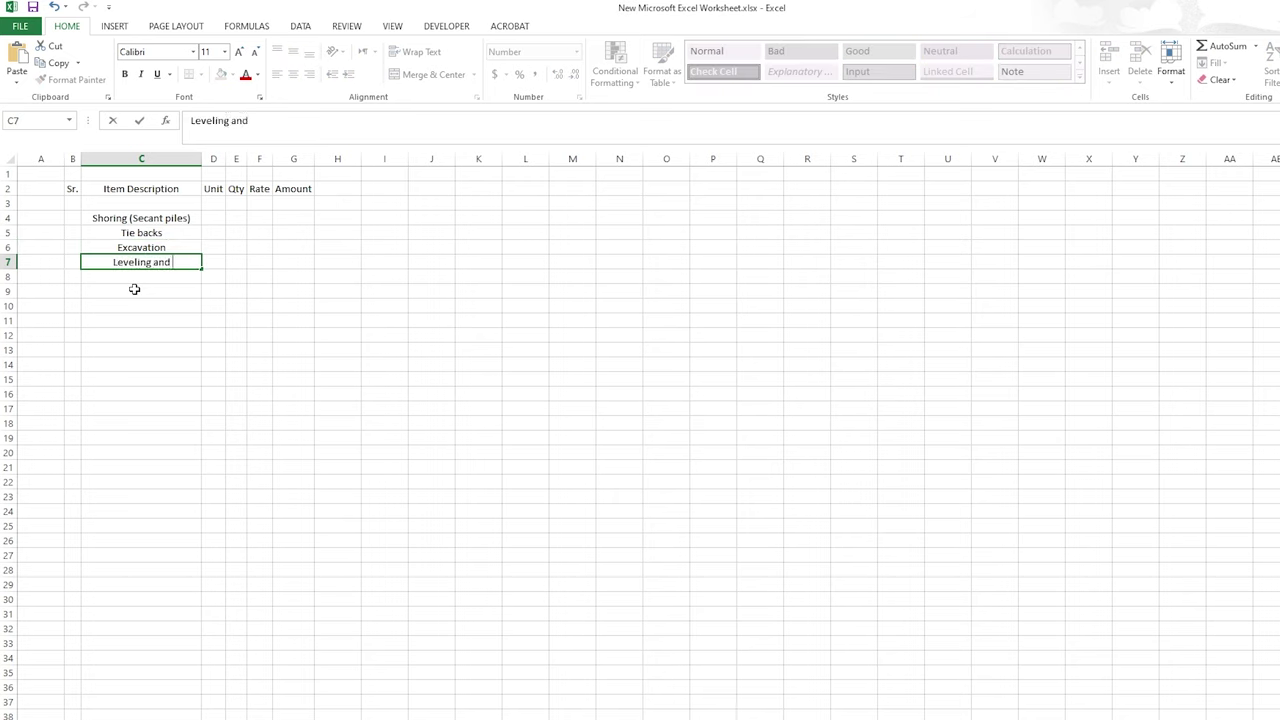
pyautogui.write(' compaction')
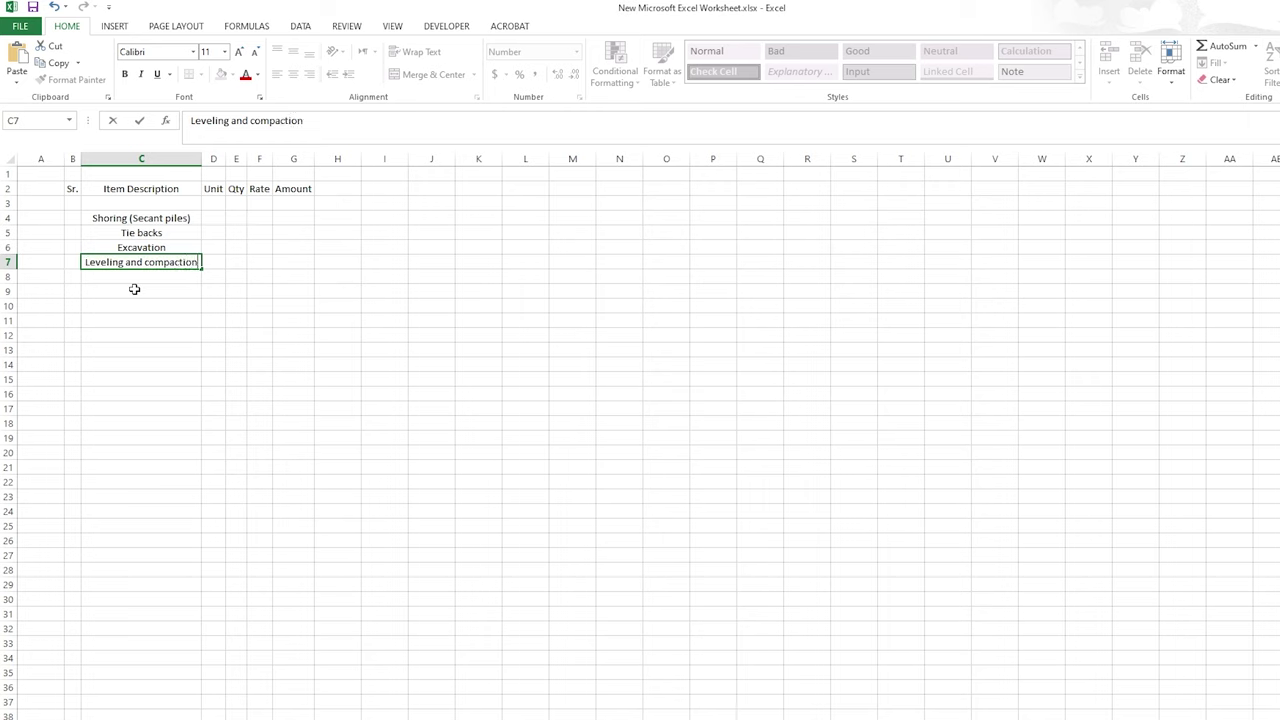
pyautogui.press('Return')
pyautogui.write('De')
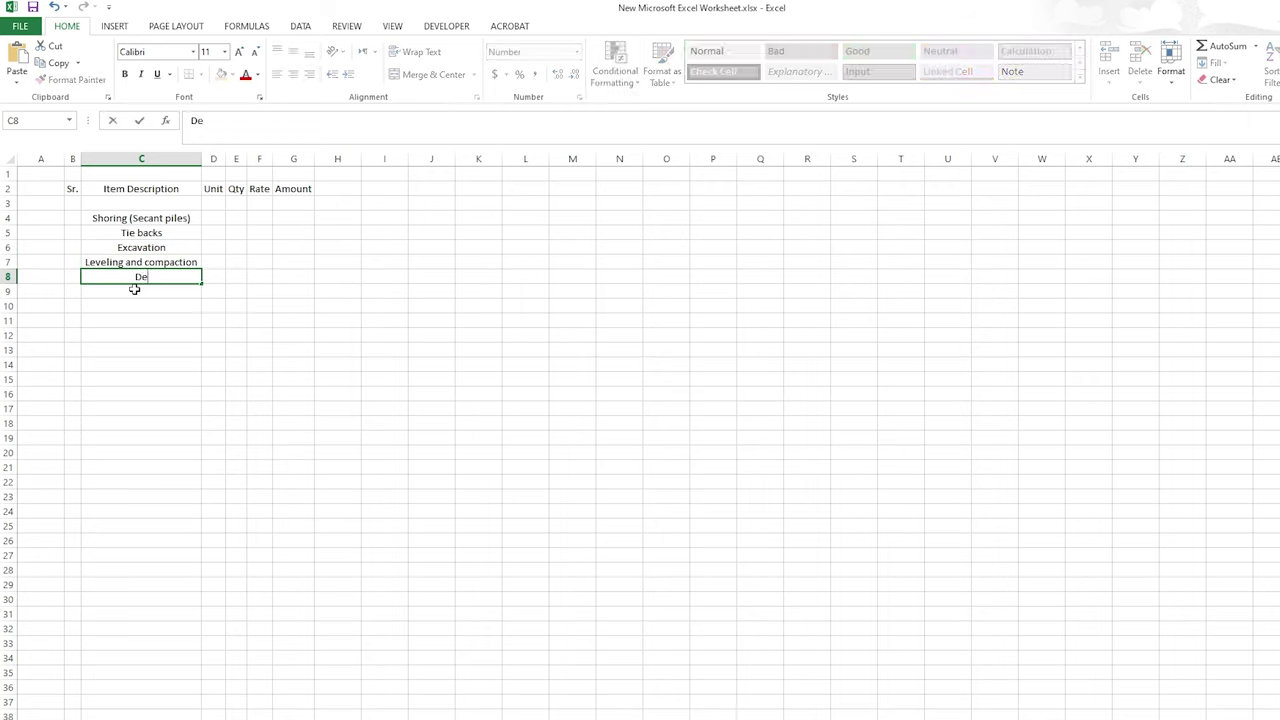
pyautogui.write('watering')
pyautogui.press('Return')
# Make C8 read 'Dewatering (Mob & de-mob)' and C9 'Dewatering (Running)'
pyautogui.press('Up')
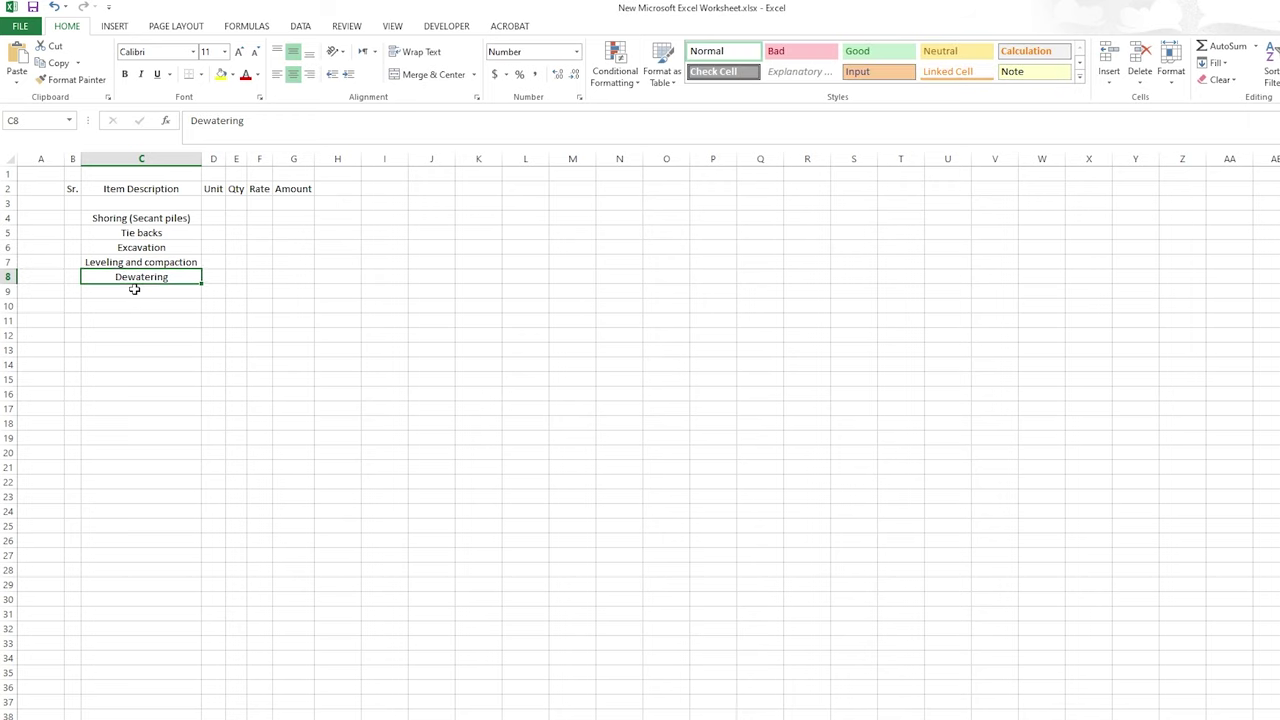
pyautogui.press('F2')
pyautogui.write('()')
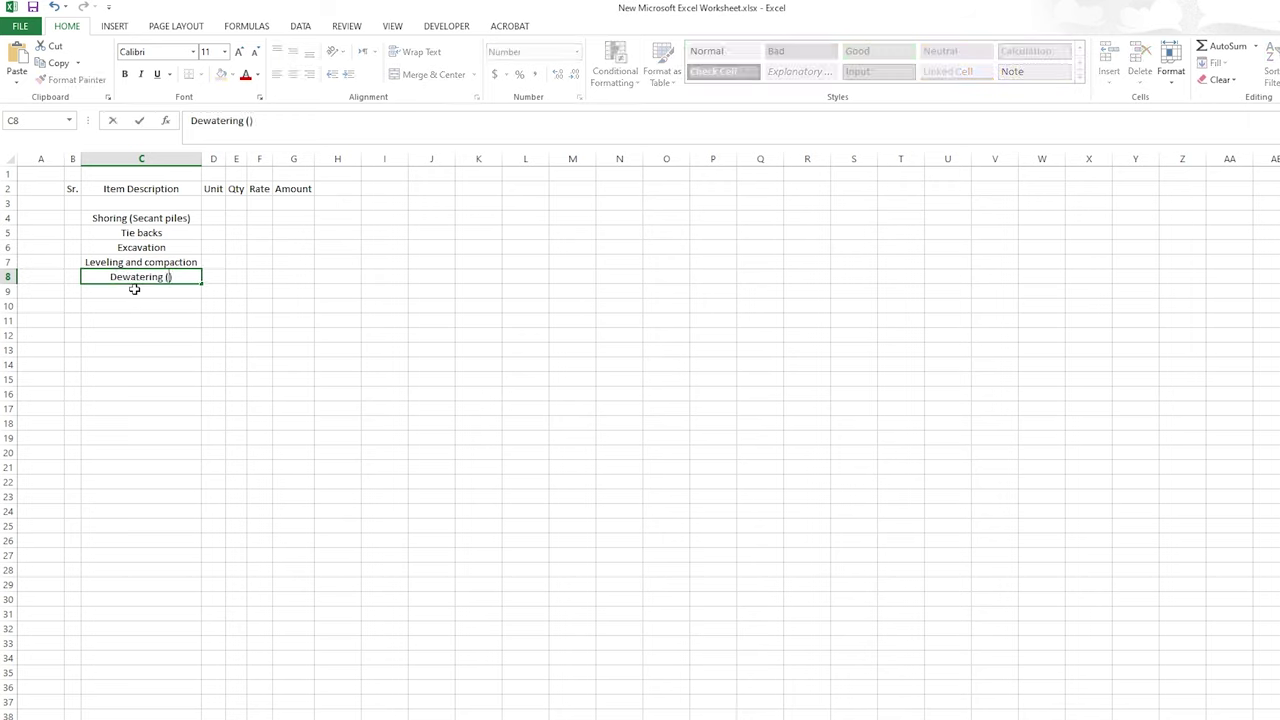
pyautogui.write('Mob ')
pyautogui.write('& de')
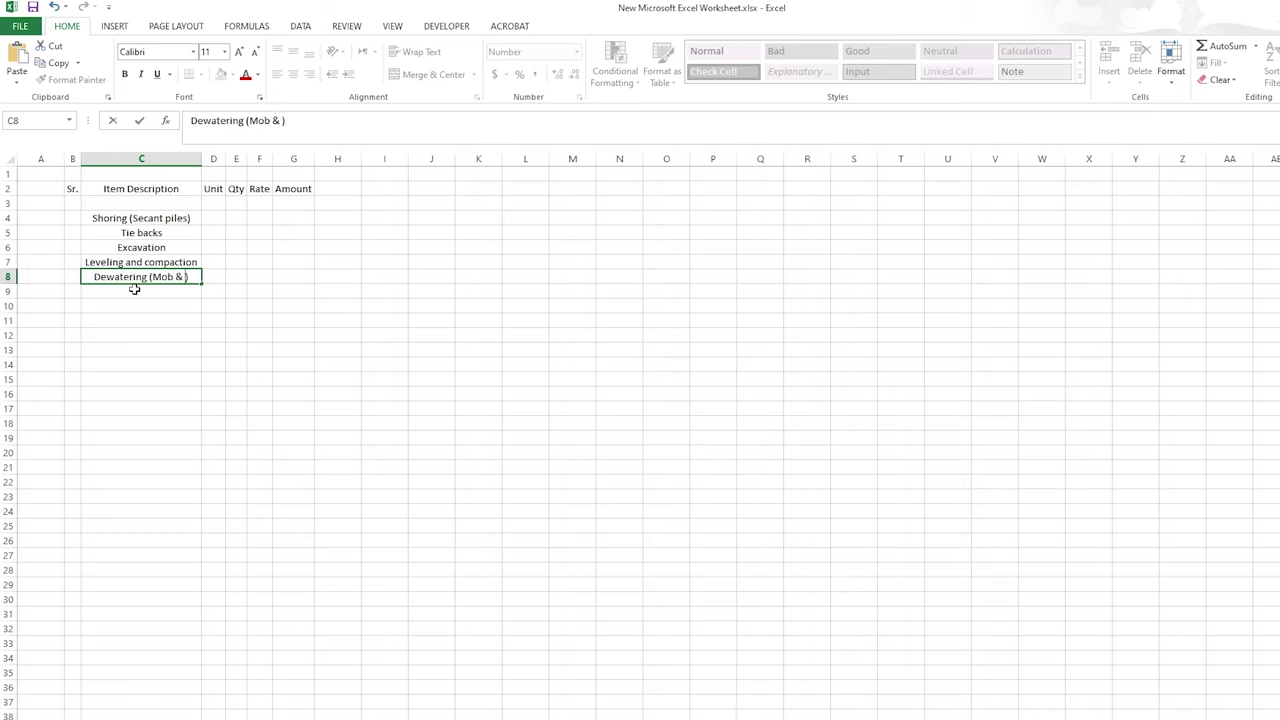
pyautogui.write('-mob')
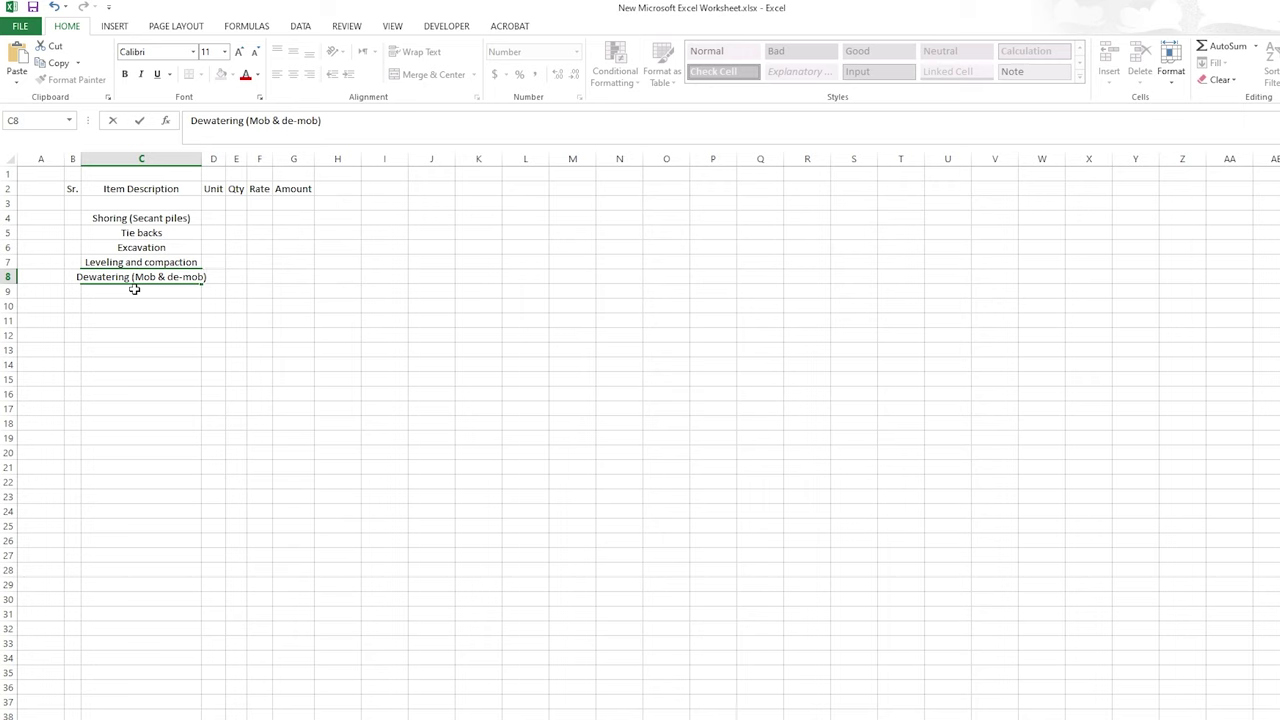
pyautogui.press('Return')
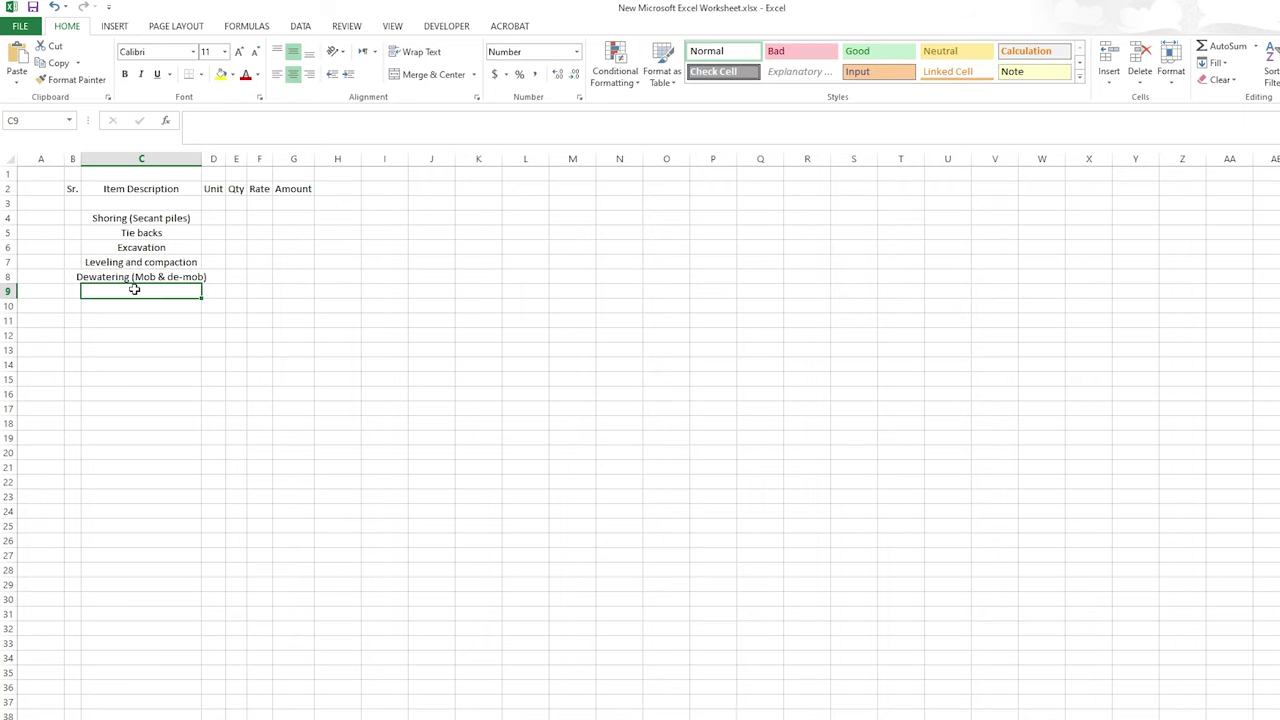
pyautogui.write('Dewatering (Mob & de-mob')
pyautogui.hotkey('ctrl', 'Return')
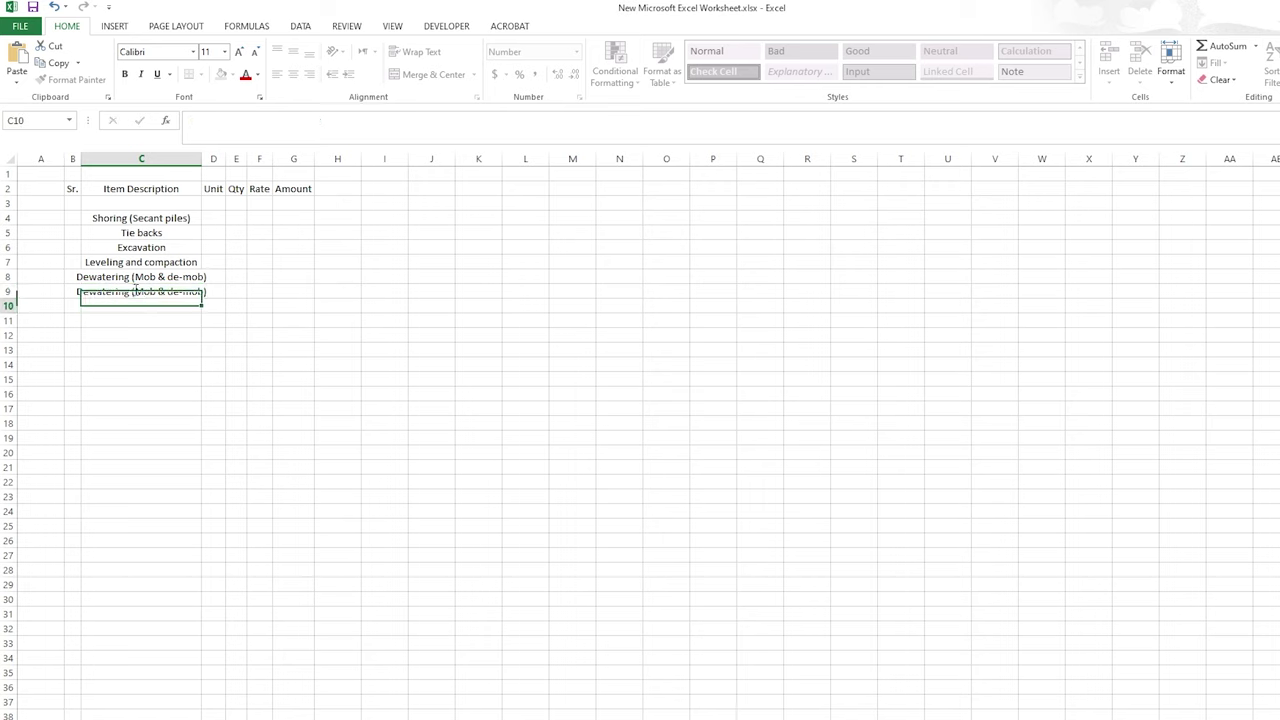
pyautogui.press('F2')
pyautogui.moveTo(202, 291); pyautogui.dragTo(135, 290)
pyautogui.write('Running')
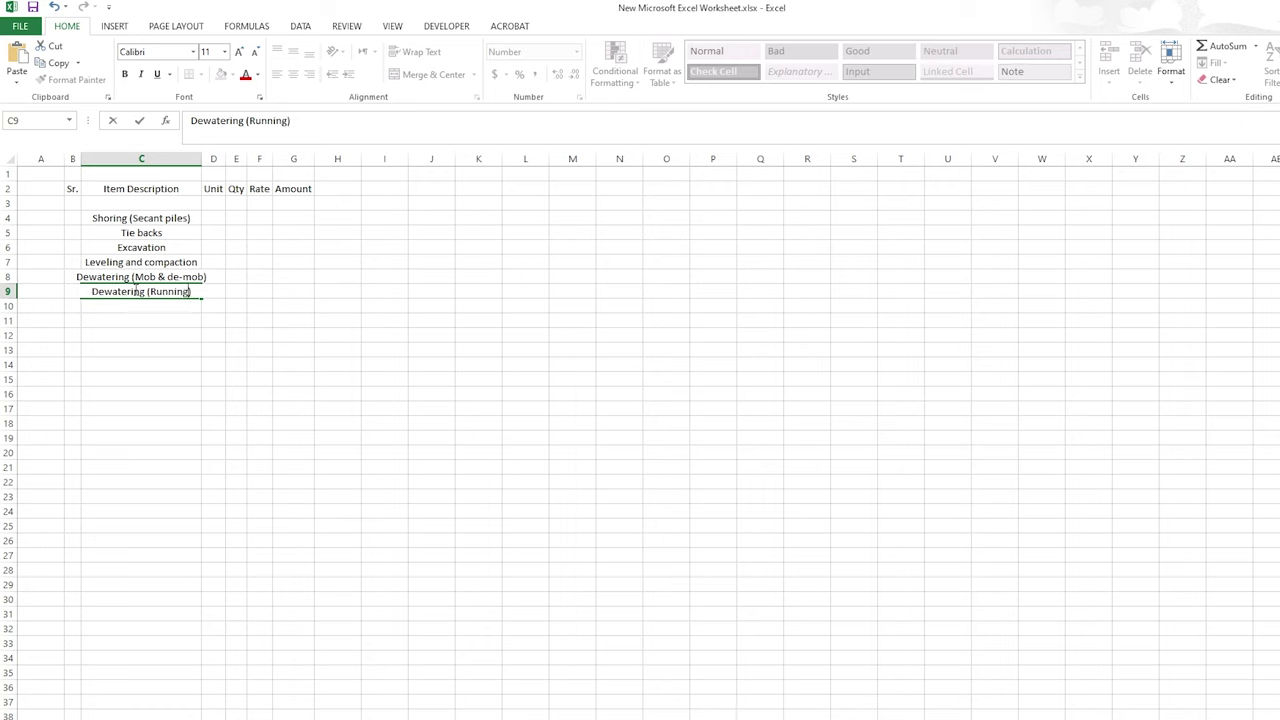
pyautogui.click(121, 309)
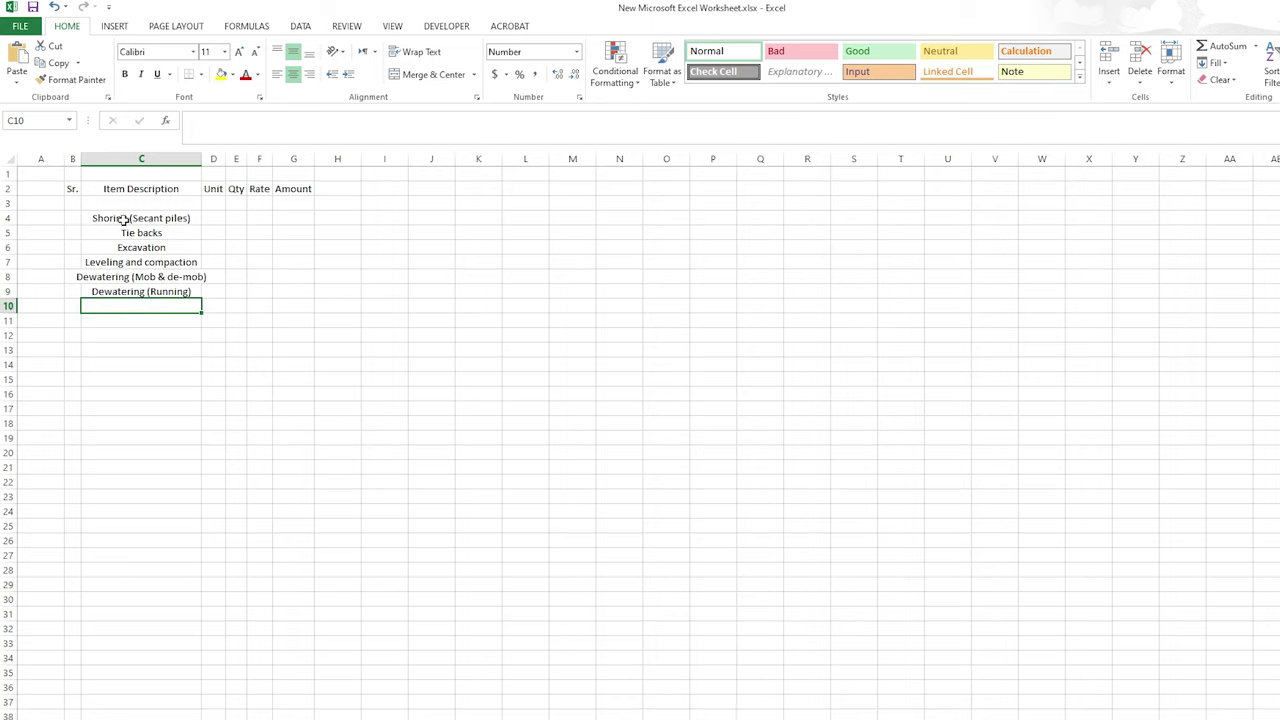
# Left-align the item description cells in column C
pyautogui.moveTo(117, 207); pyautogui.dragTo(112, 305)
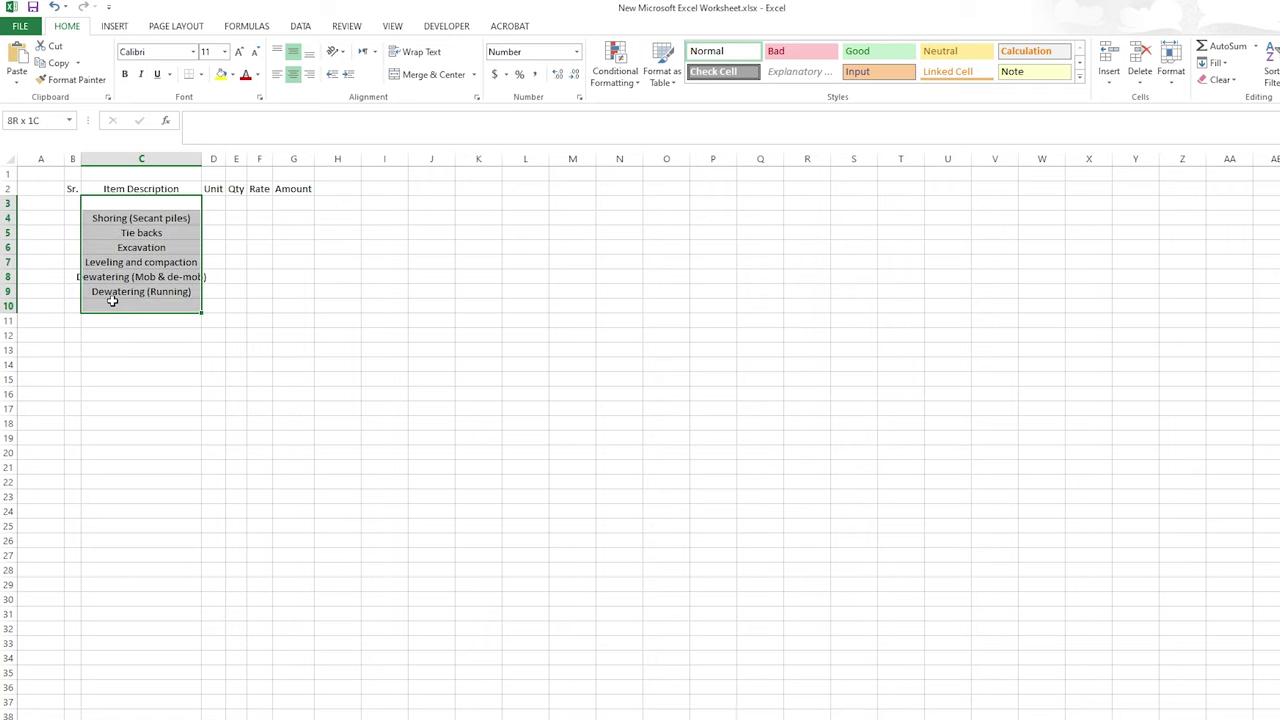
pyautogui.click(277, 74)
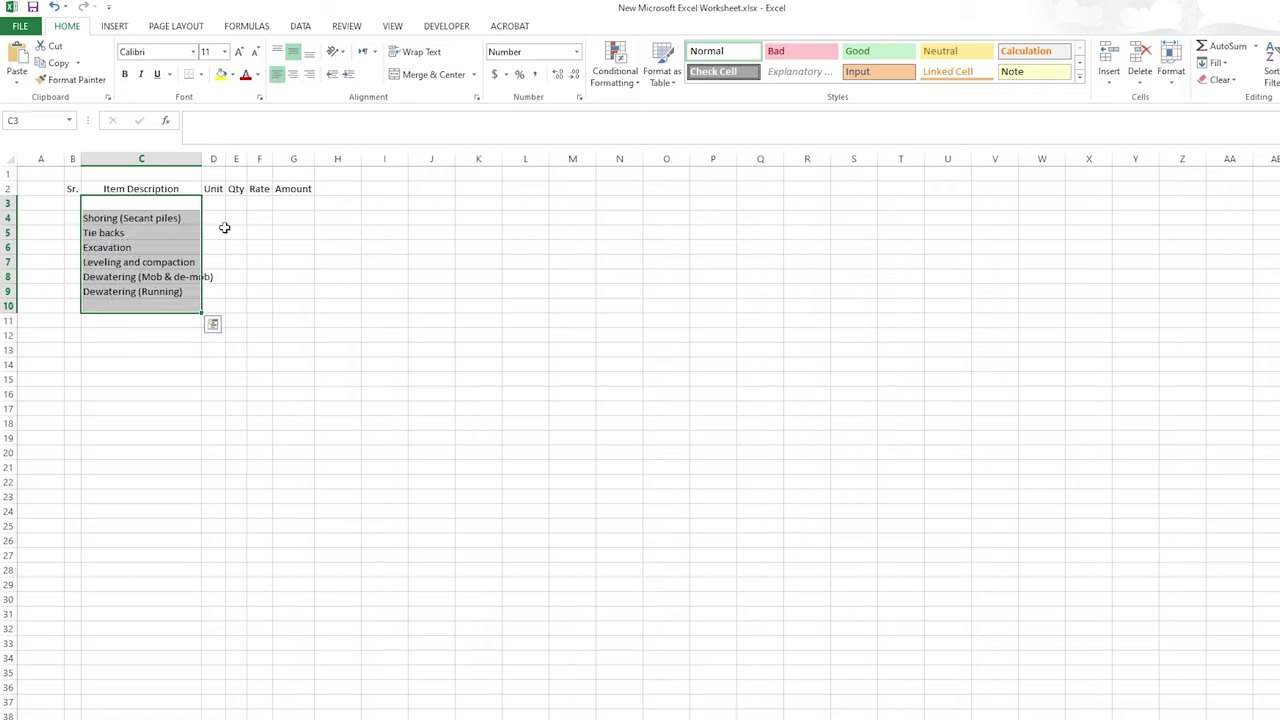
pyautogui.click(282, 231)
# Number the items 1 to 6 in B4:B9
pyautogui.click(70, 218)
pyautogui.write('1')
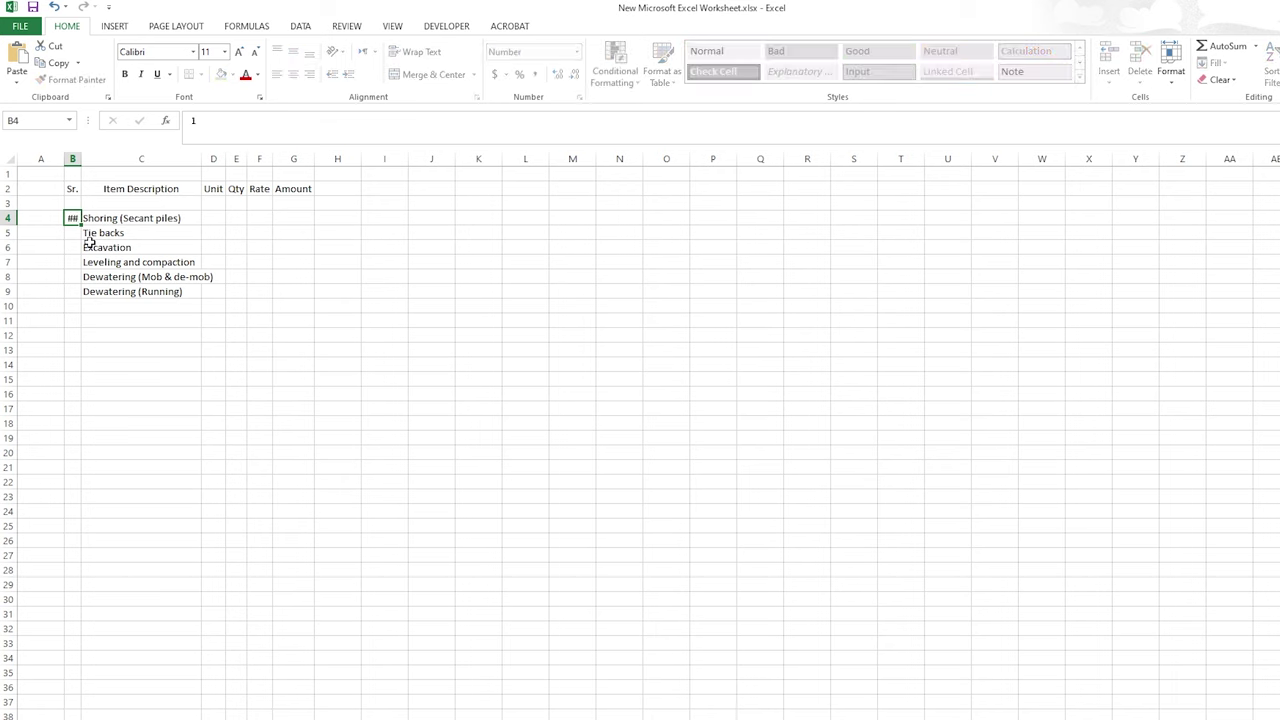
pyautogui.press('Return')
pyautogui.write('2')
pyautogui.press('Return')
pyautogui.write('3')
pyautogui.press('Return')
pyautogui.write('4')
pyautogui.press('Return')
pyautogui.write('5')
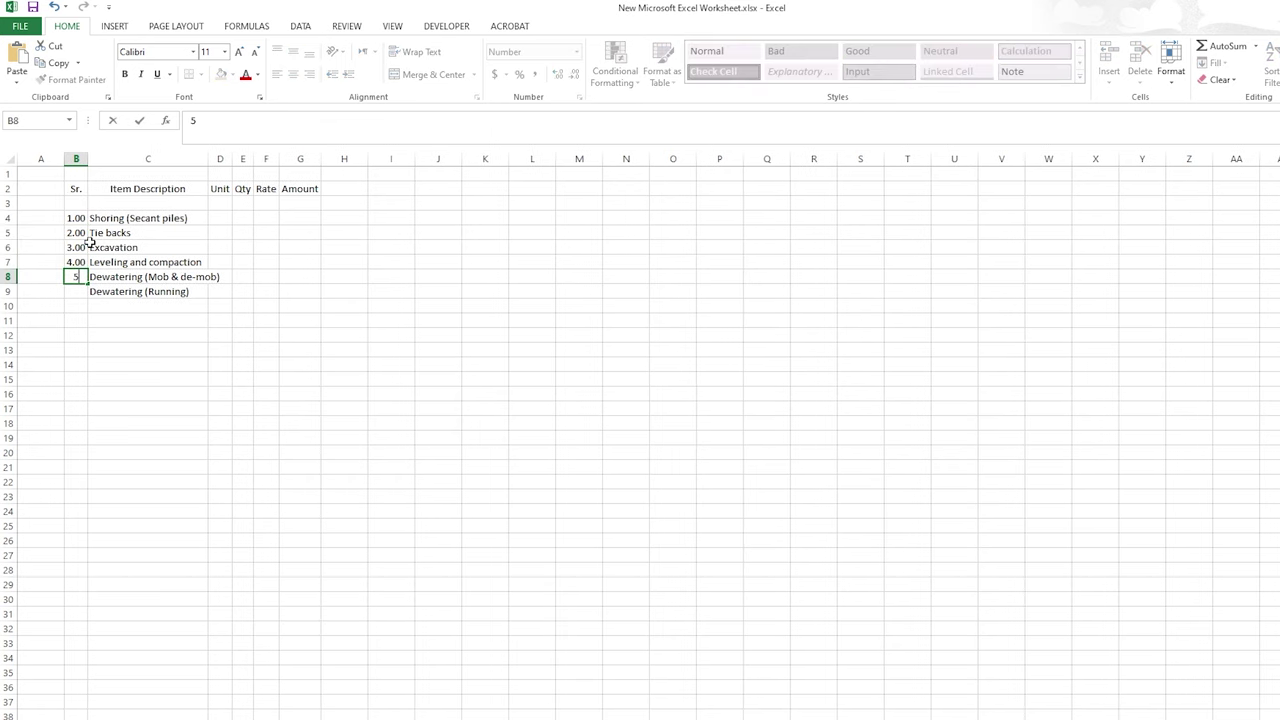
pyautogui.press('Return')
pyautogui.write('6')
pyautogui.press('Return')
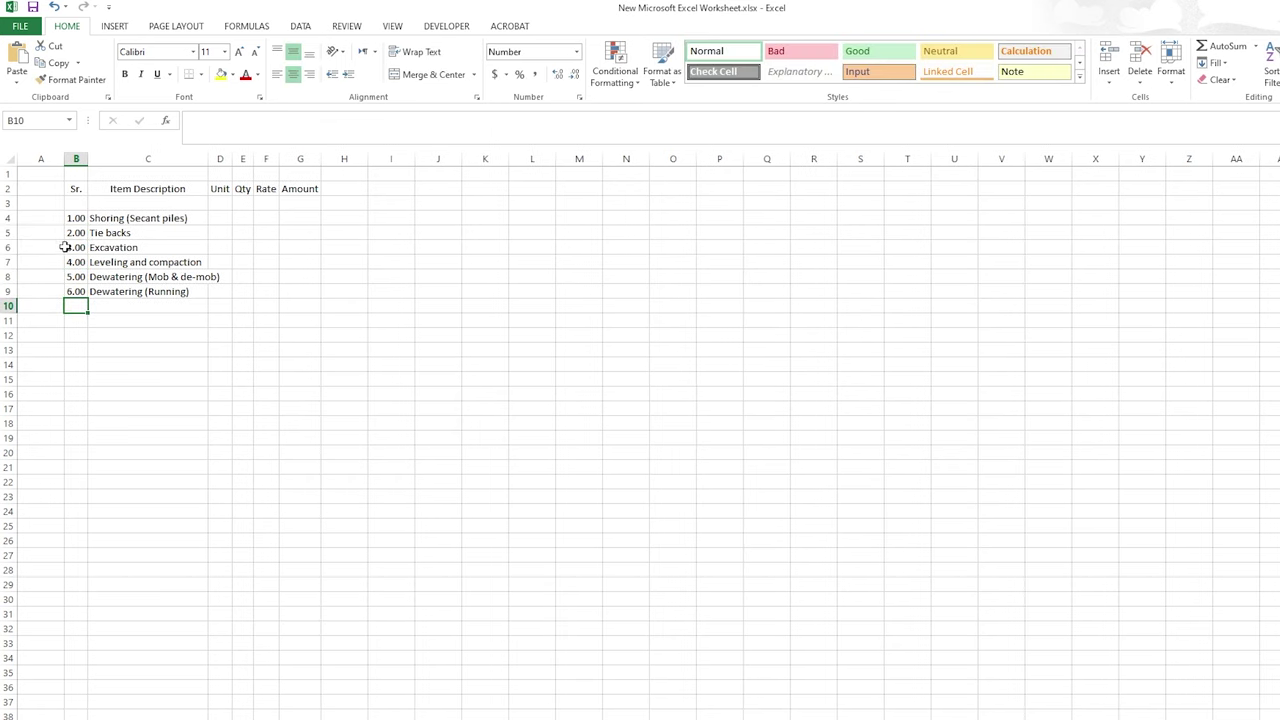
# Insert a blank row above each of rows 5–9 so the items are spaced apart
pyautogui.moveTo(5, 218); pyautogui.dragTo(5, 295)
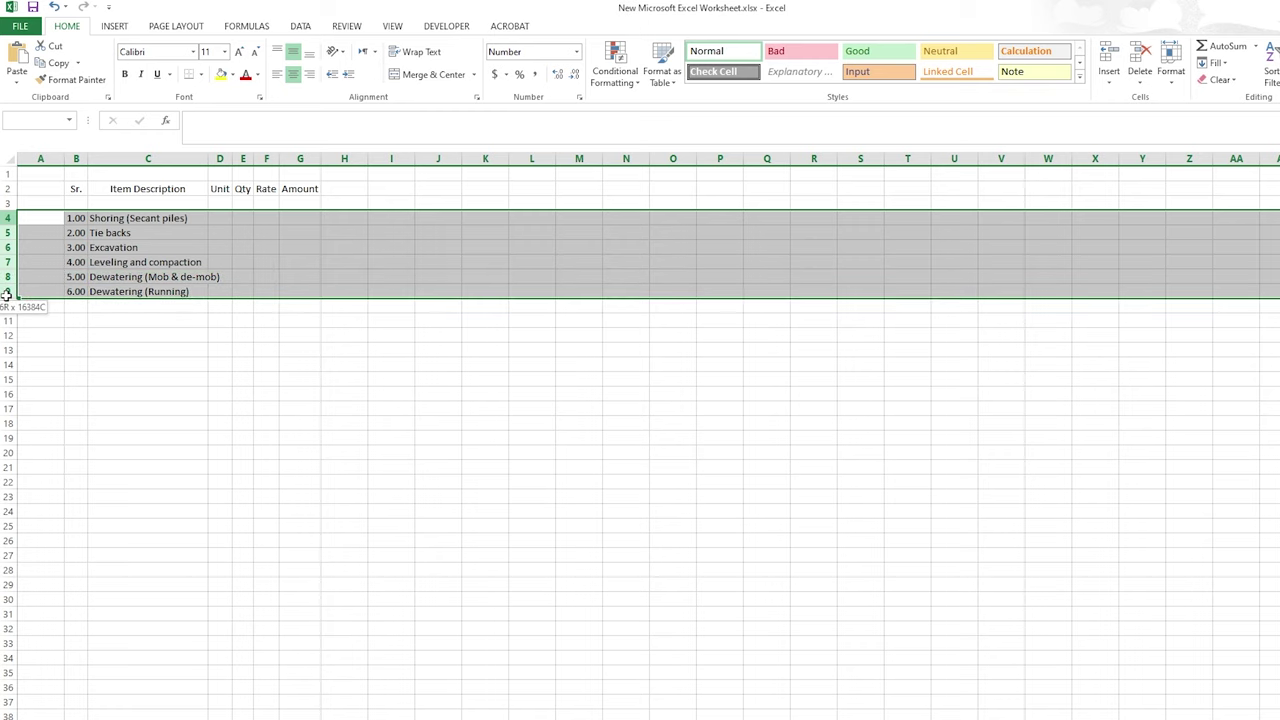
pyautogui.click(8, 232)
pyautogui.moveTo(8, 247); pyautogui.dragTo(10, 296)
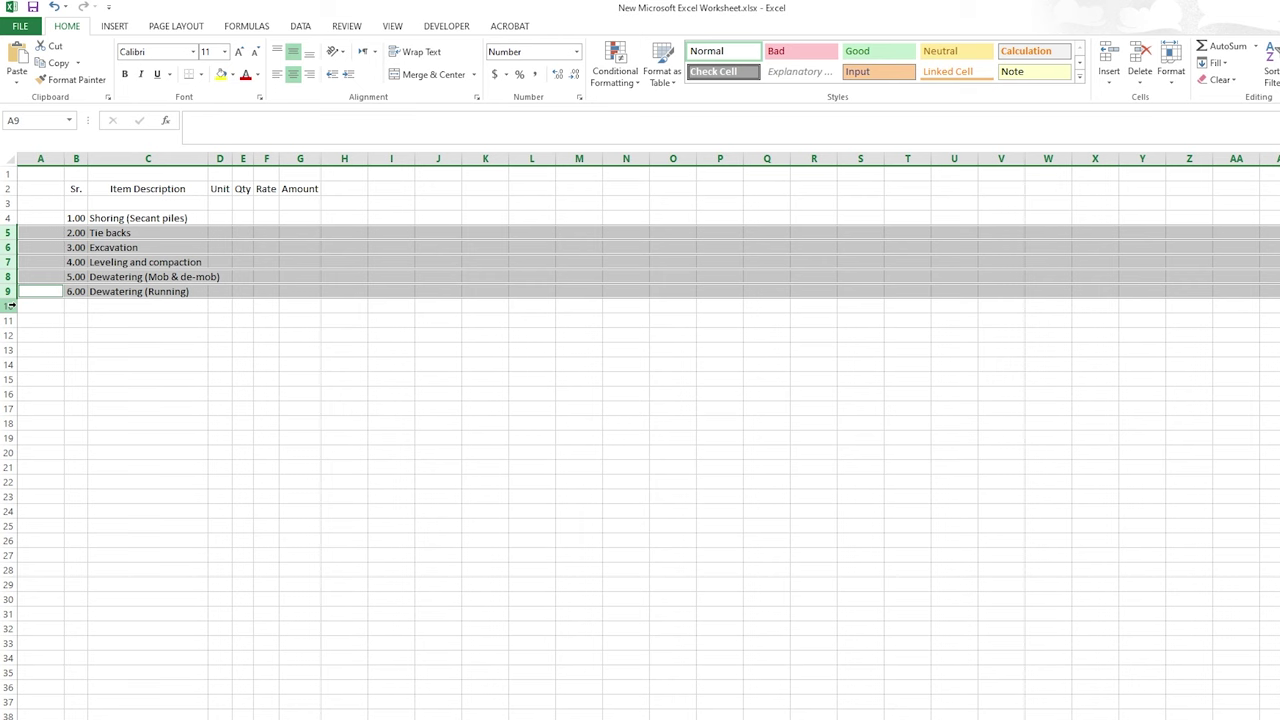
pyautogui.hotkey('ctrl', 'shift', '+')
pyautogui.click(334, 291)
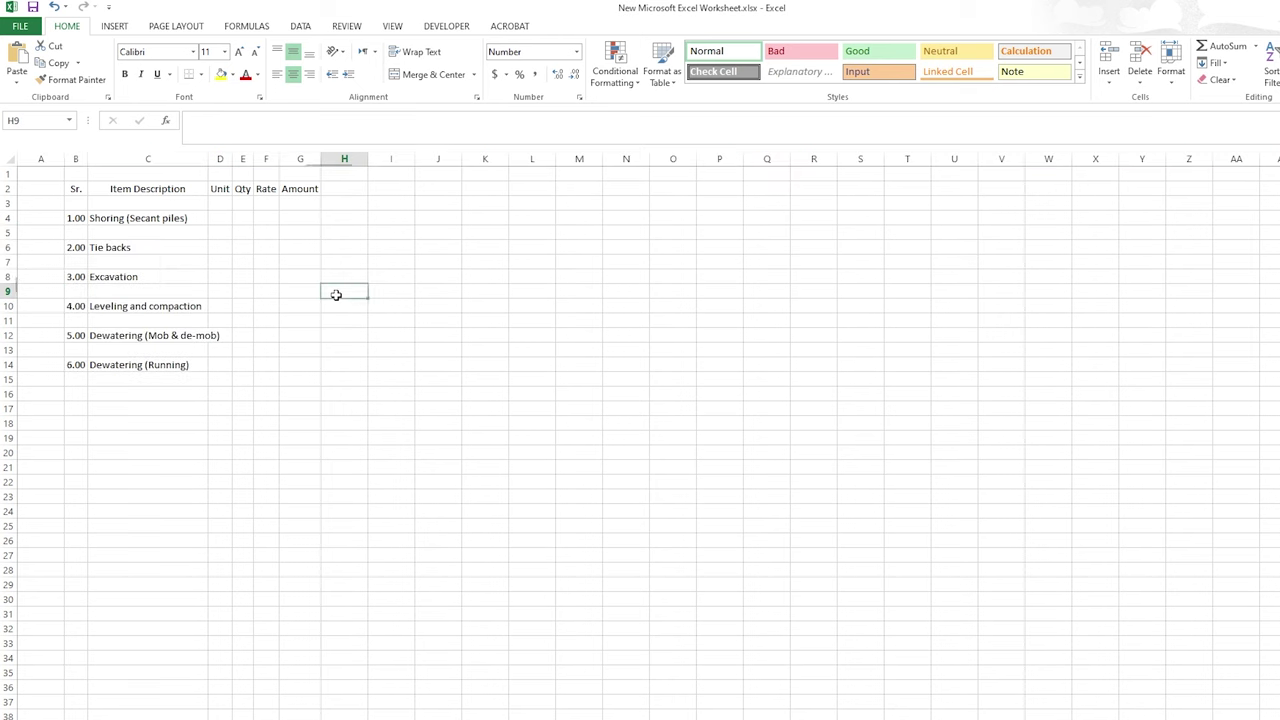
pyautogui.click(76, 159)
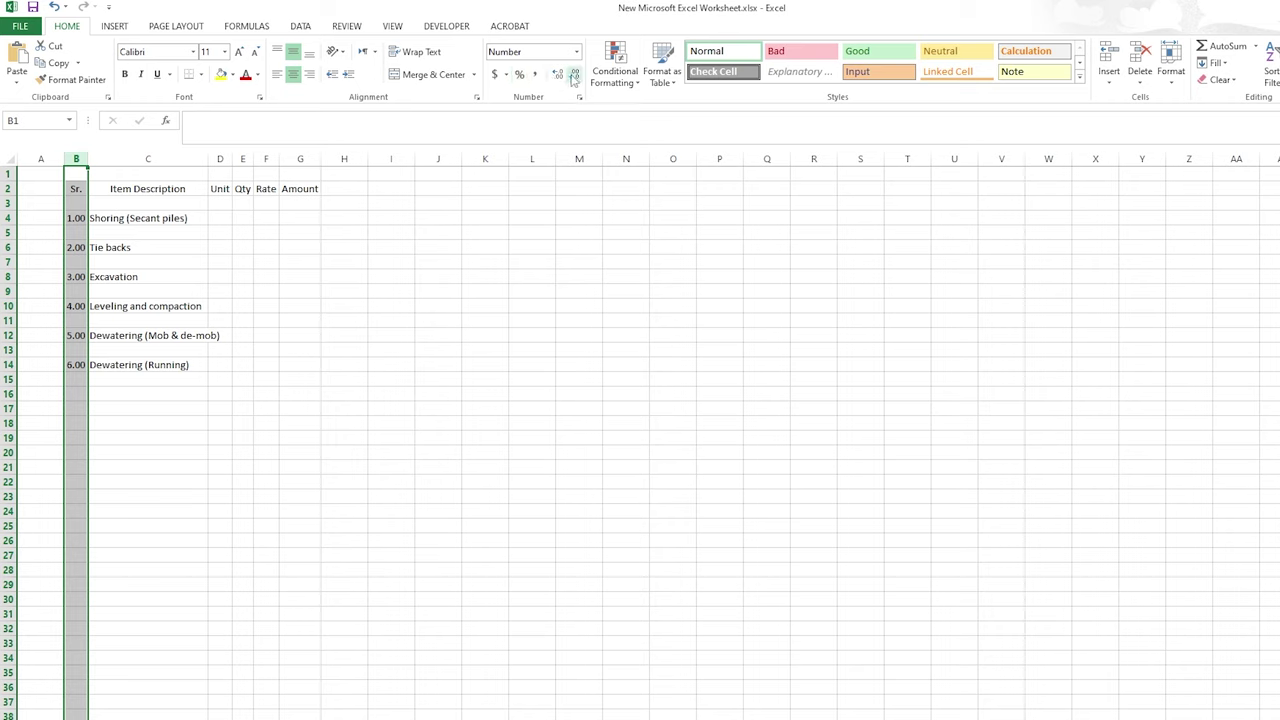
# Decrease the Sr. column's decimals twice so the numbers show as 1–6
pyautogui.click(575, 78)
pyautogui.click(575, 78)
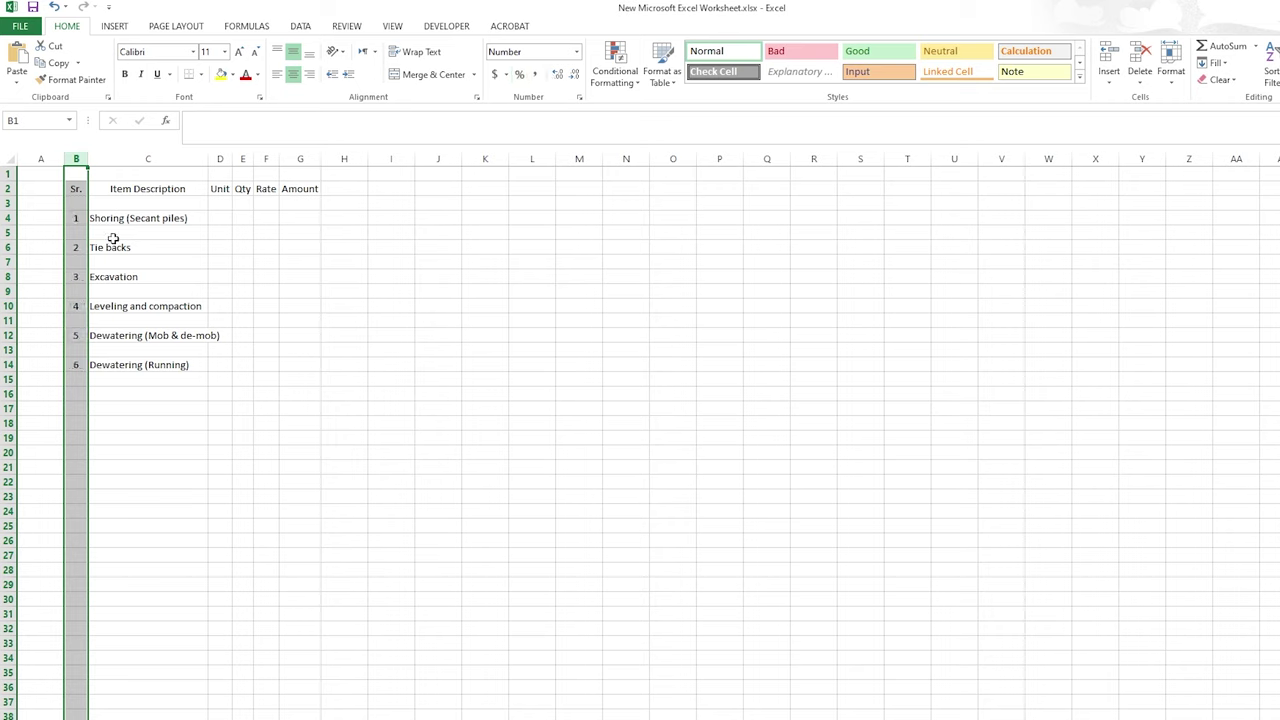
pyautogui.click(249, 260)
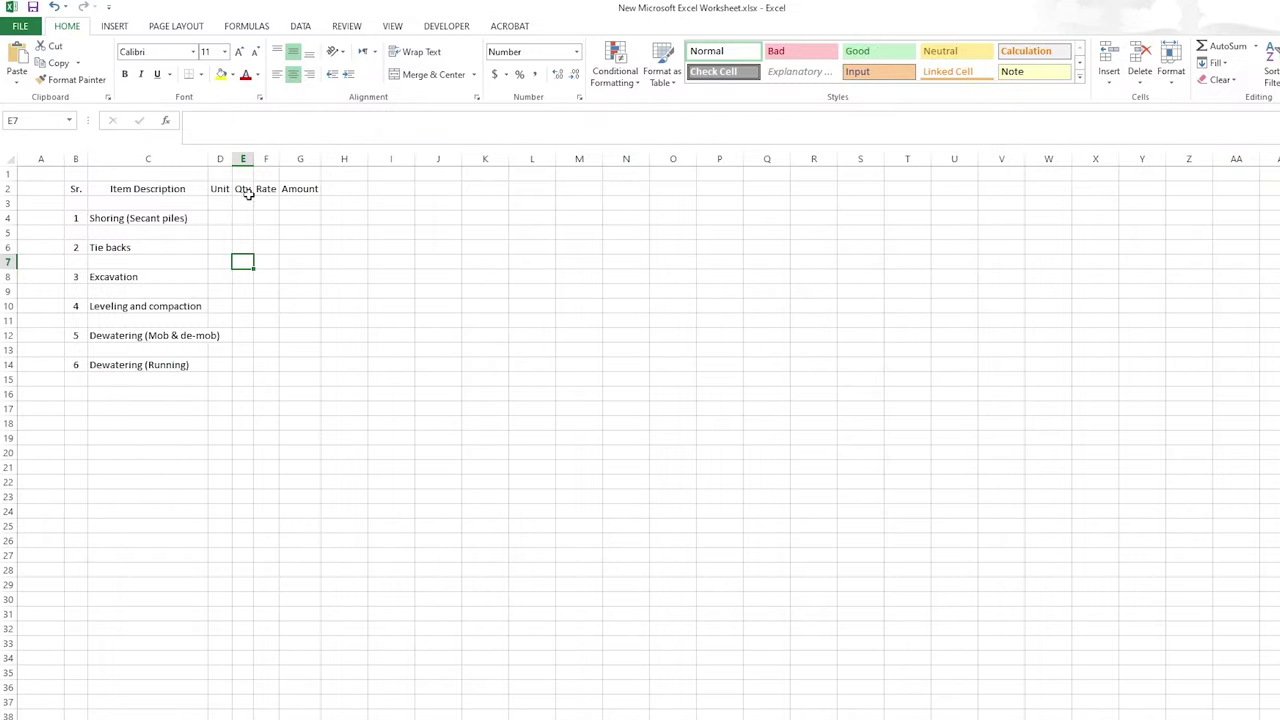
pyautogui.moveTo(243, 159); pyautogui.dragTo(297, 170)
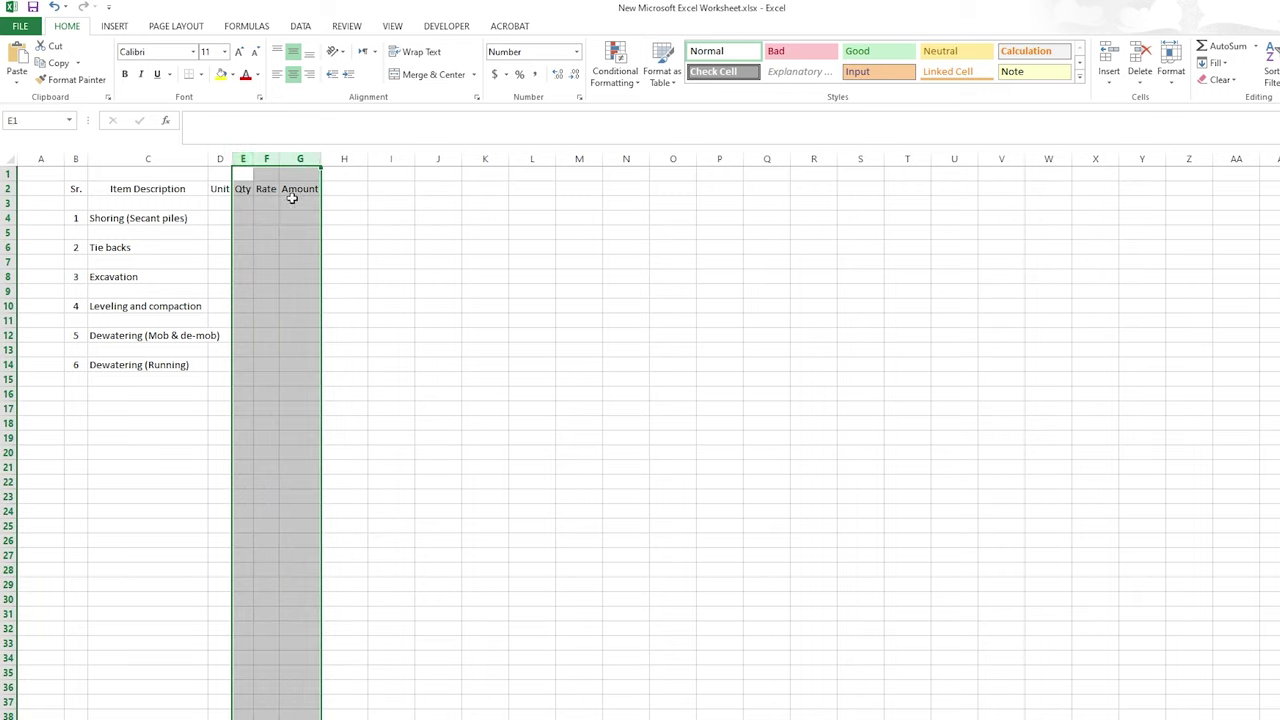
pyautogui.click(220, 221)
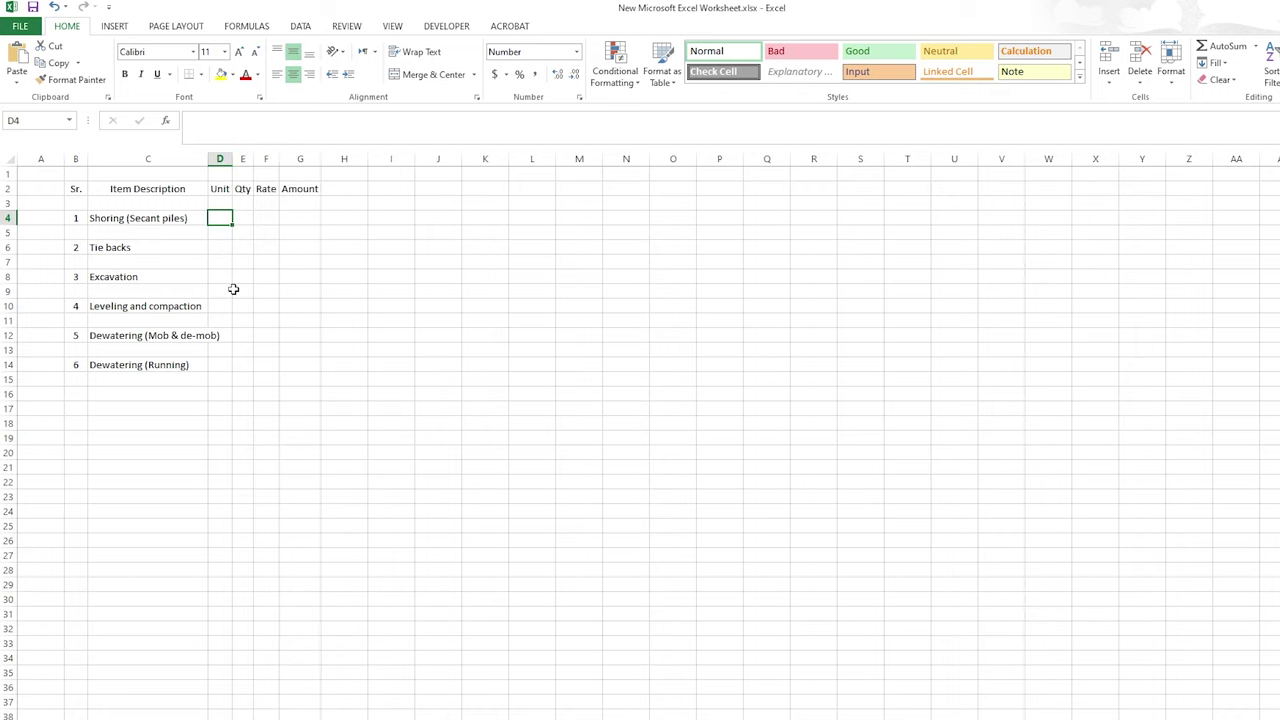
# Enter units m, nos., m3 and m2 for the first four items and autofit column C
pyautogui.write('m')
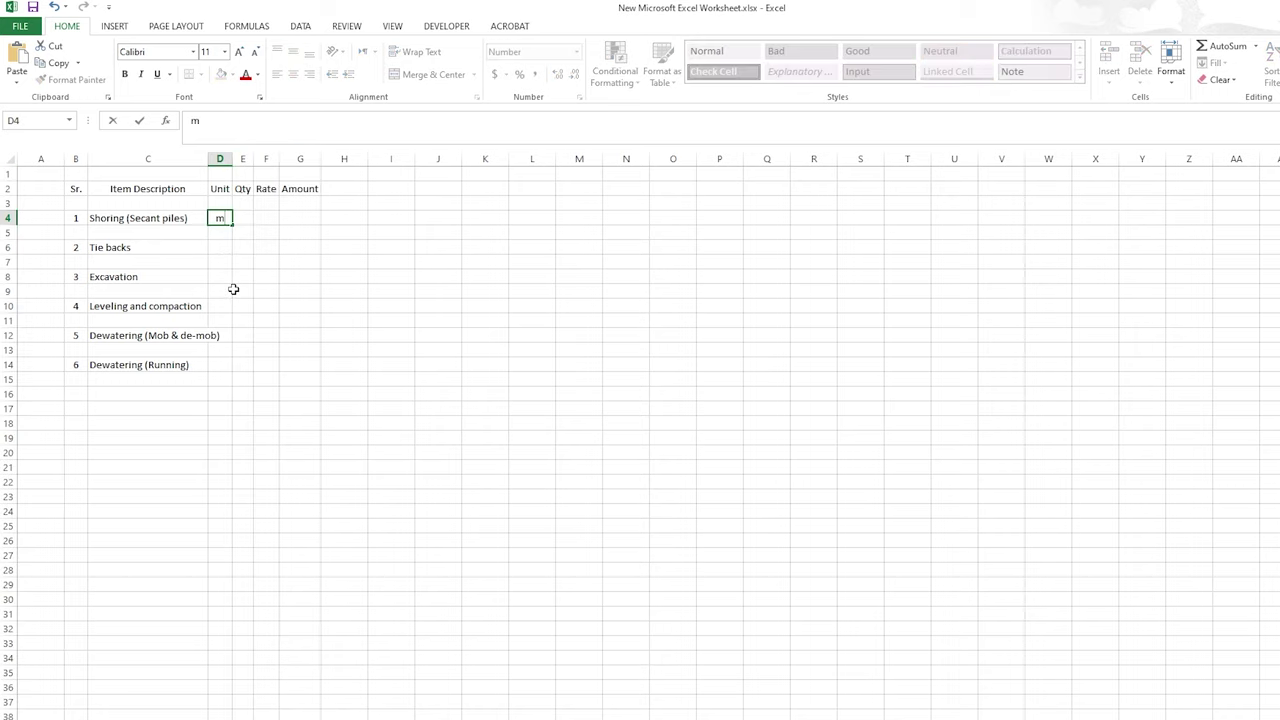
pyautogui.press('Return')
pyautogui.press('Return')
pyautogui.write('nos')
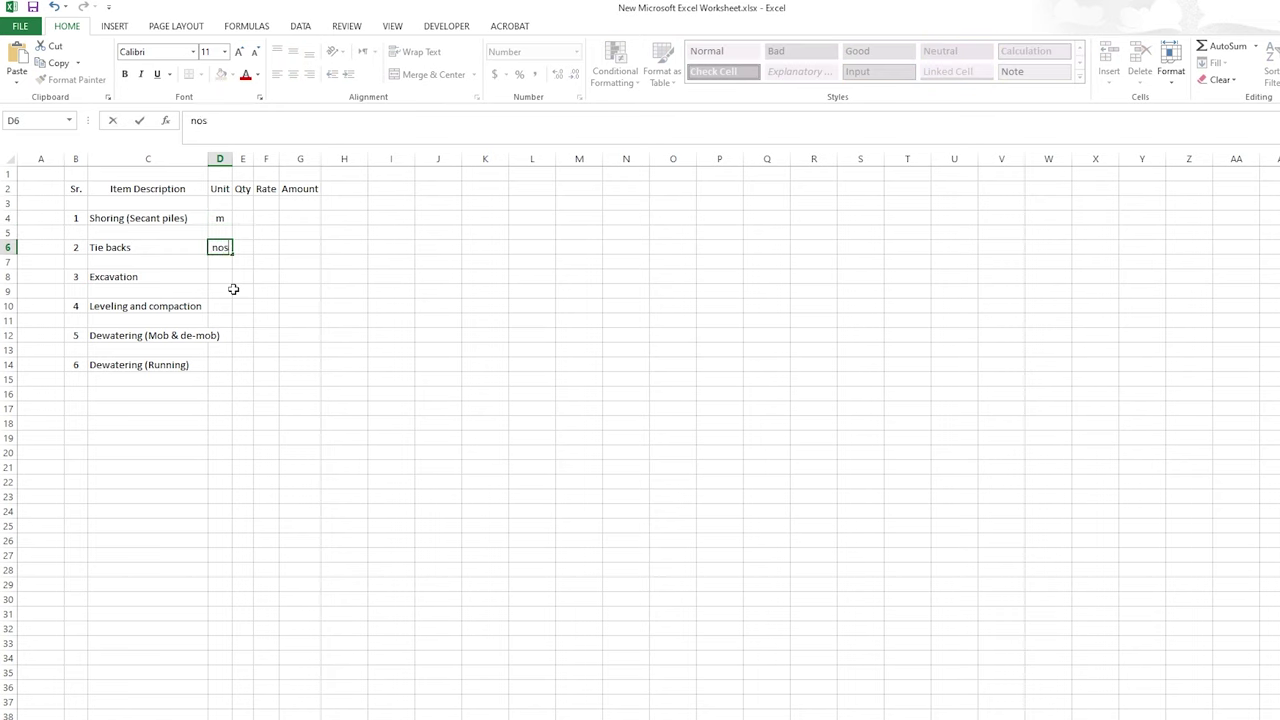
pyautogui.write('.')
pyautogui.press('Return')
pyautogui.press('Return')
pyautogui.write('m')
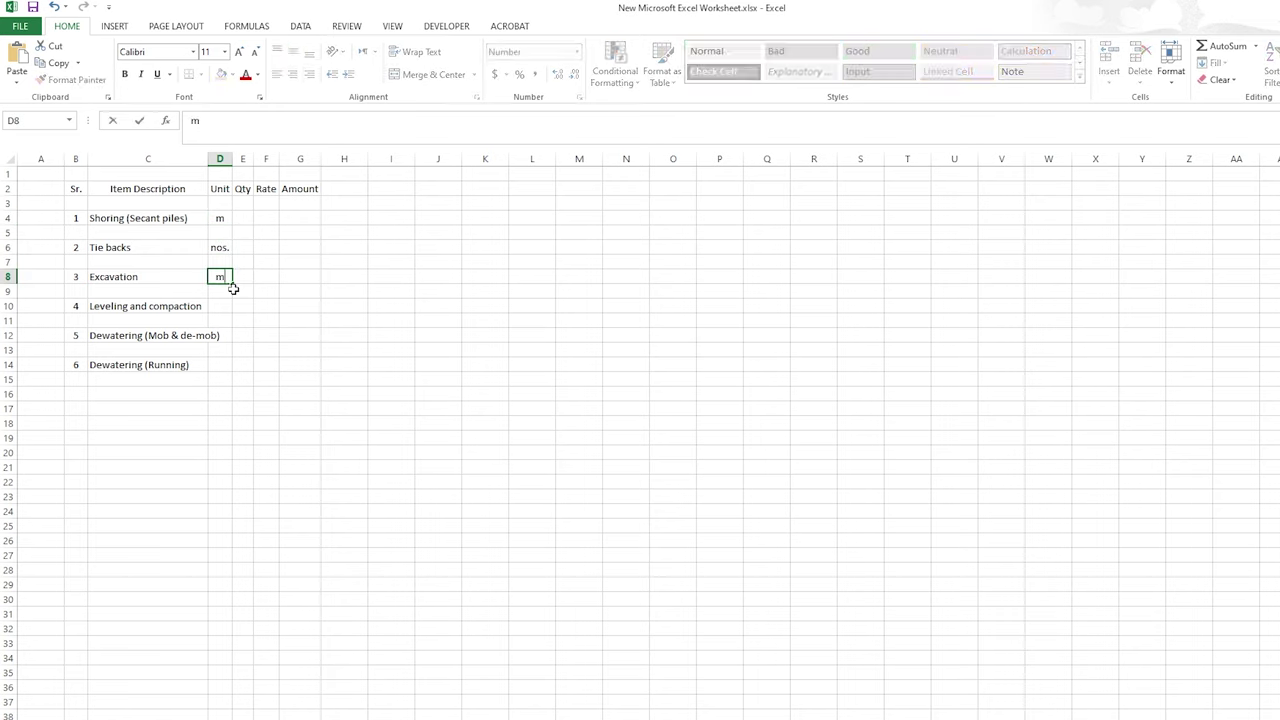
pyautogui.write('3')
pyautogui.press('Return')
pyautogui.press('Return')
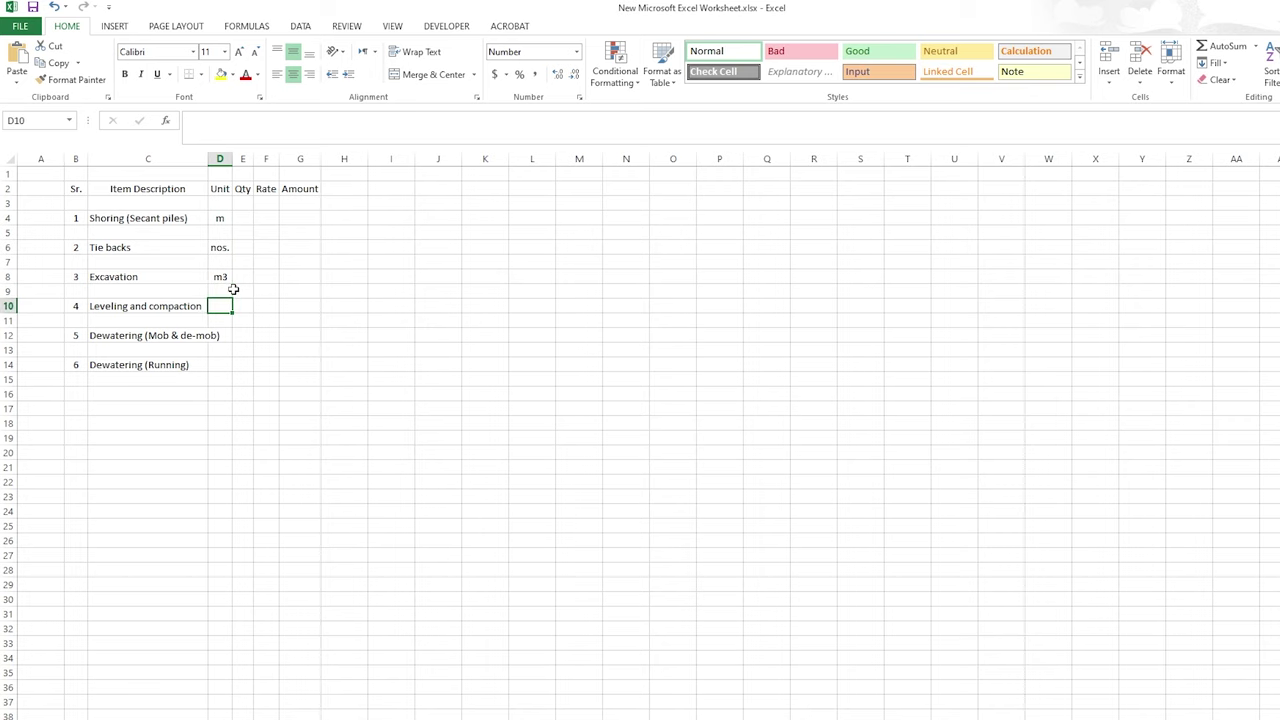
pyautogui.write('m2')
pyautogui.press('Return')
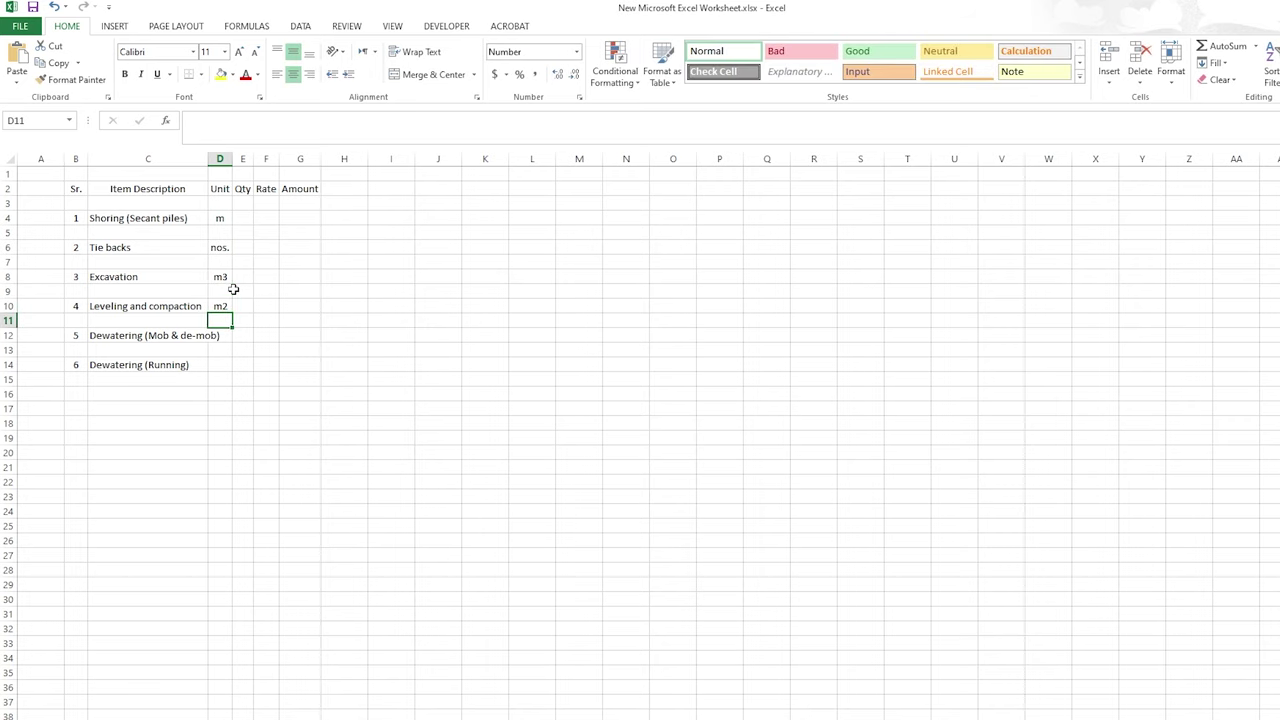
pyautogui.doubleClick(208, 158)
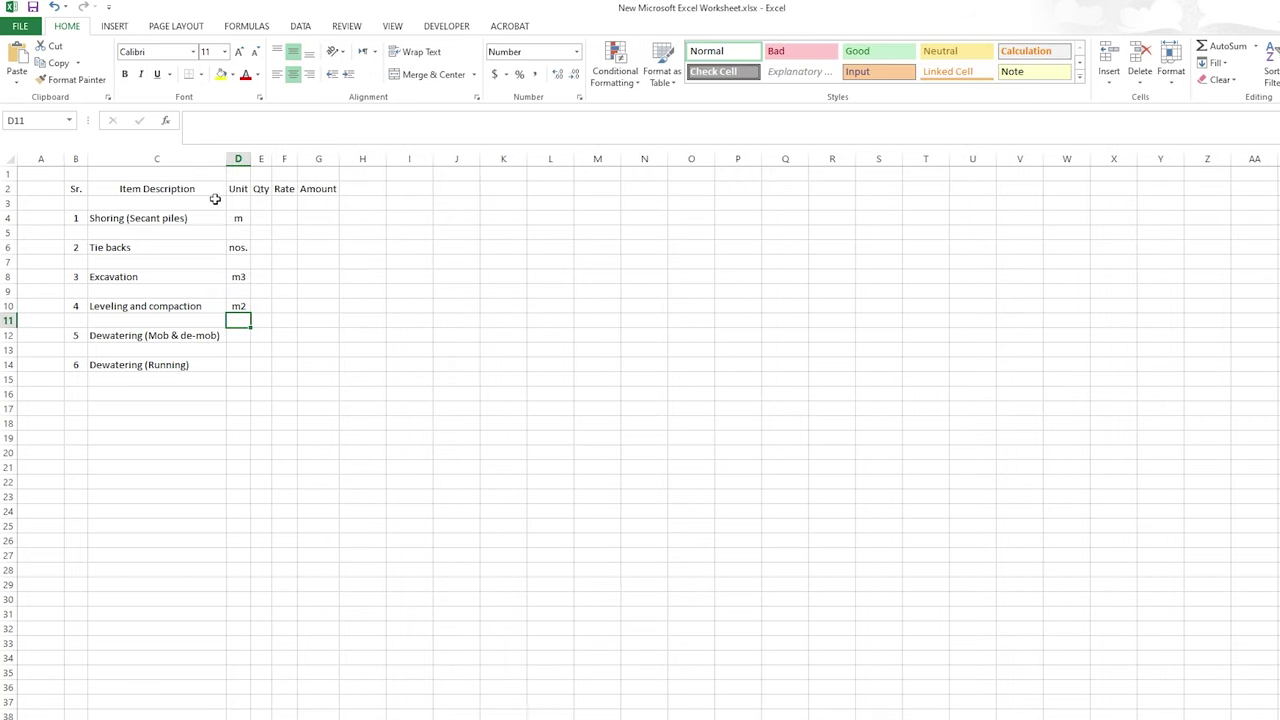
# Enter units Item and Days for the two Dewatering items
pyautogui.click(237, 336)
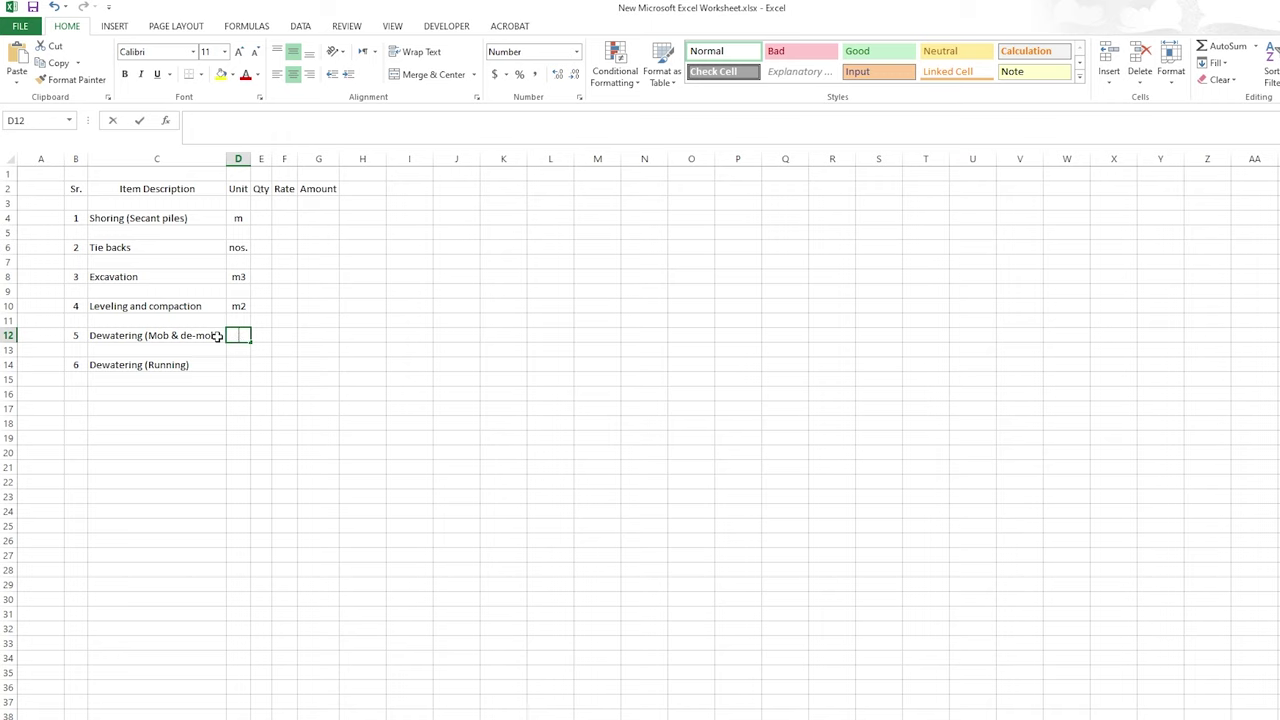
pyautogui.write('Item')
pyautogui.press('Return')
pyautogui.press('Return')
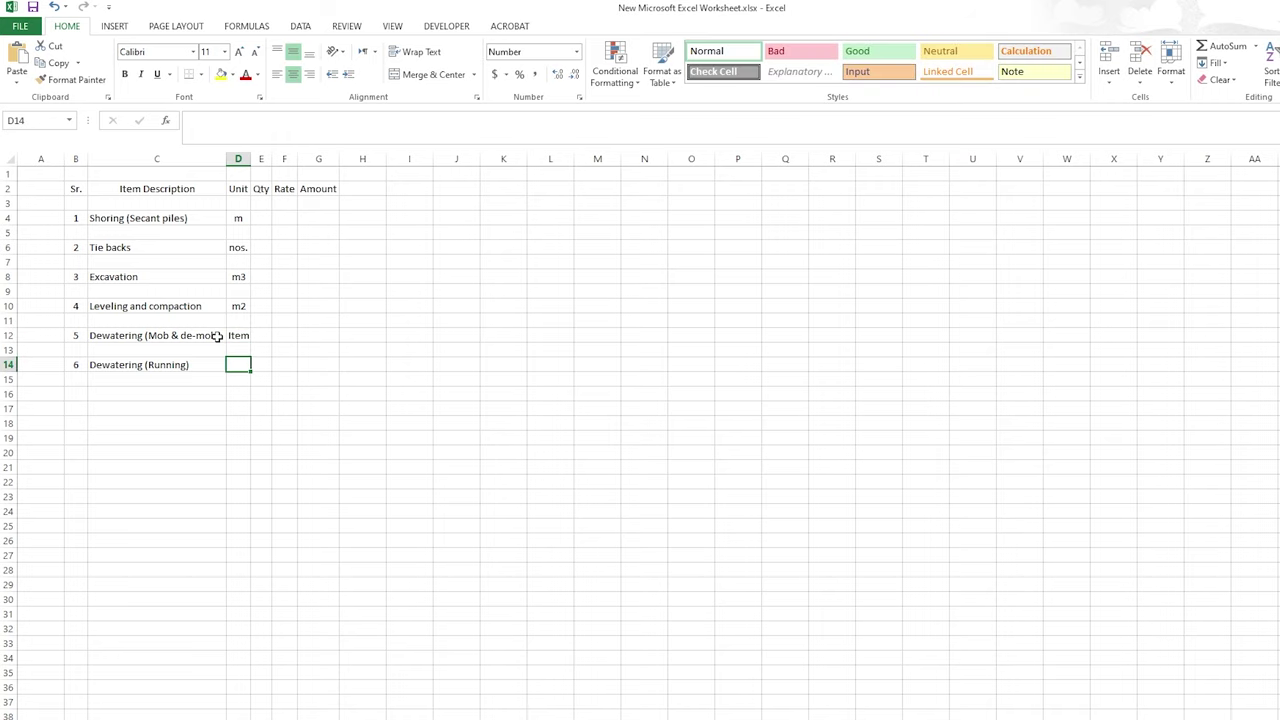
pyautogui.write('Day')
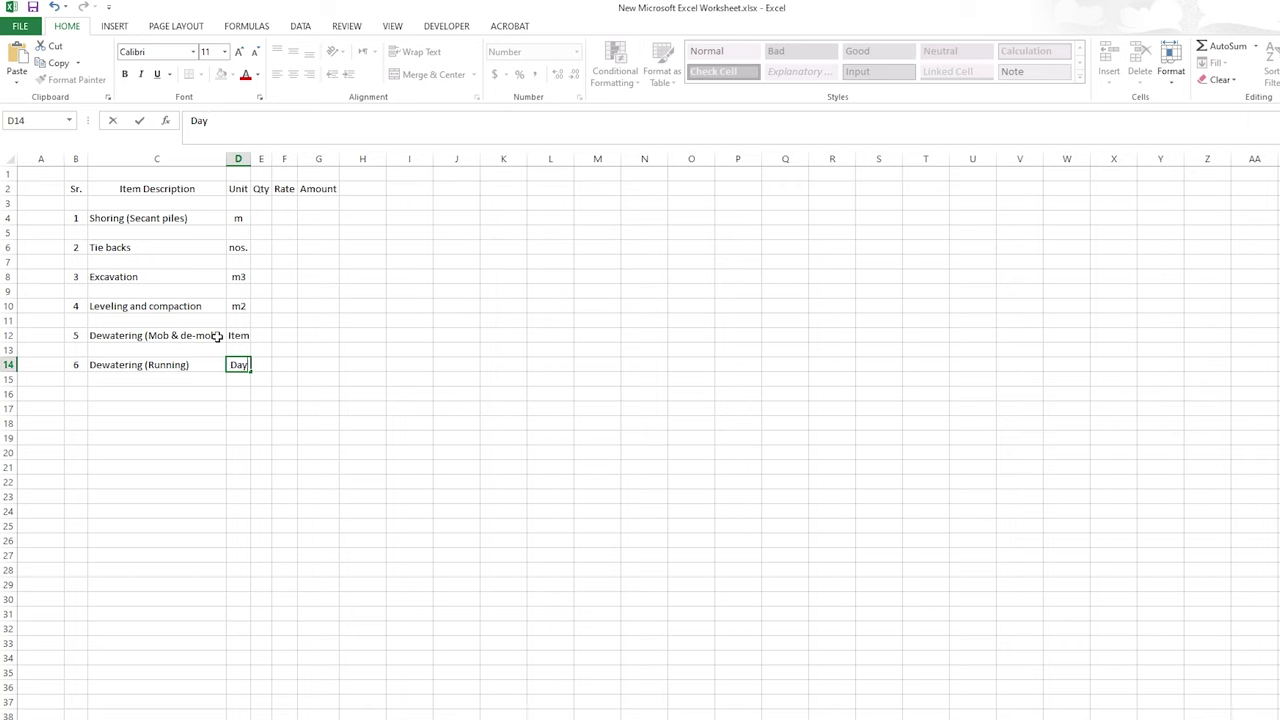
pyautogui.write('s')
pyautogui.click(350, 275)
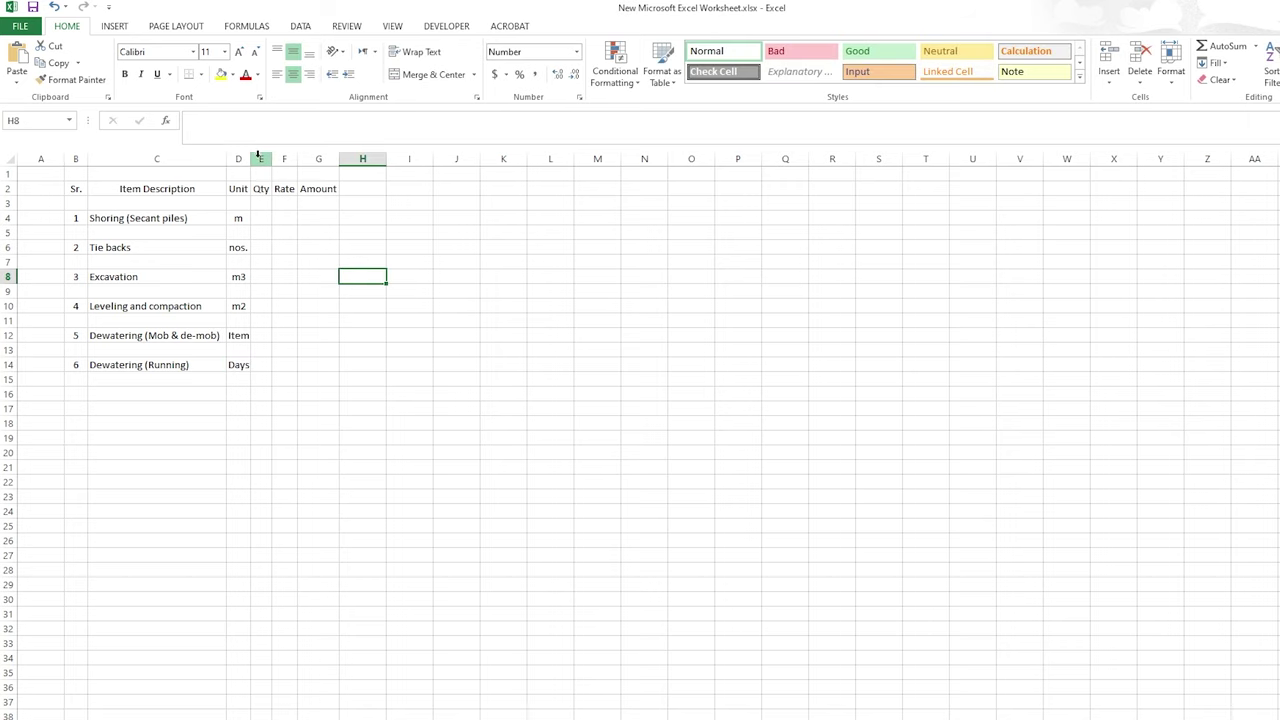
# Autofit the Unit column and superscript the 3 in D8 to show m³
pyautogui.doubleClick(251, 158)
pyautogui.click(290, 305)
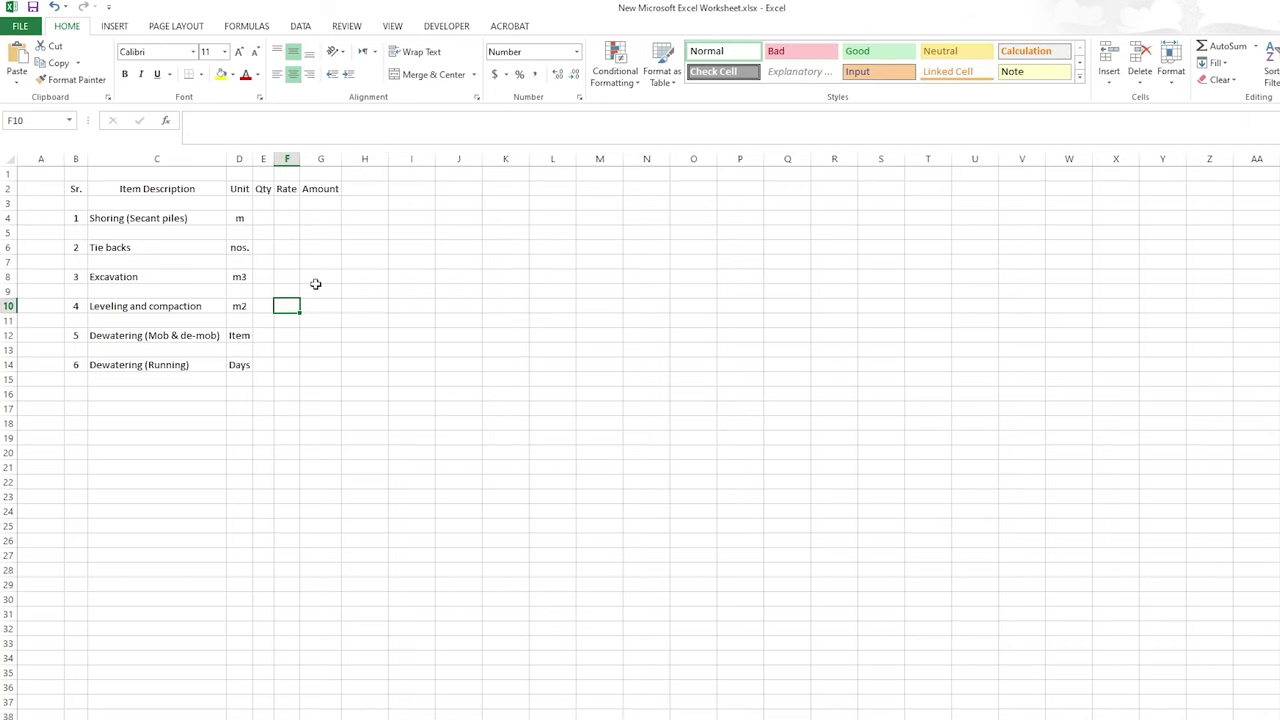
pyautogui.click(263, 217)
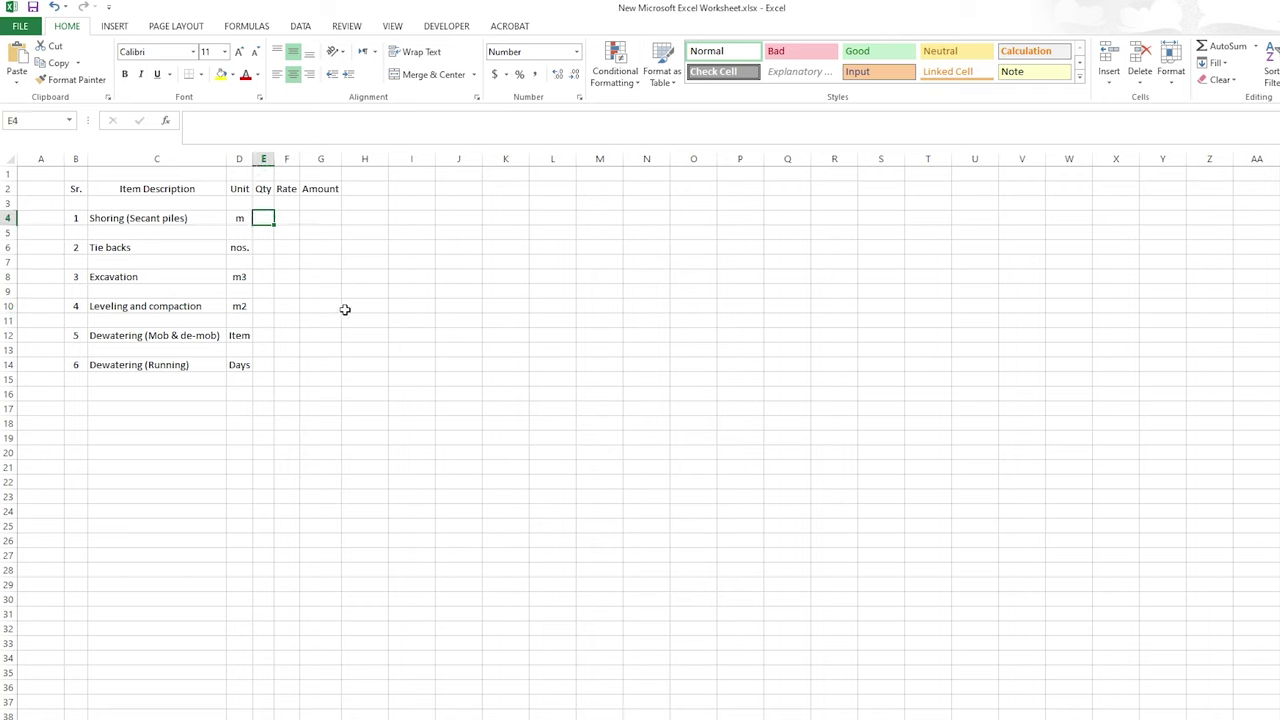
pyautogui.doubleClick(247, 278)
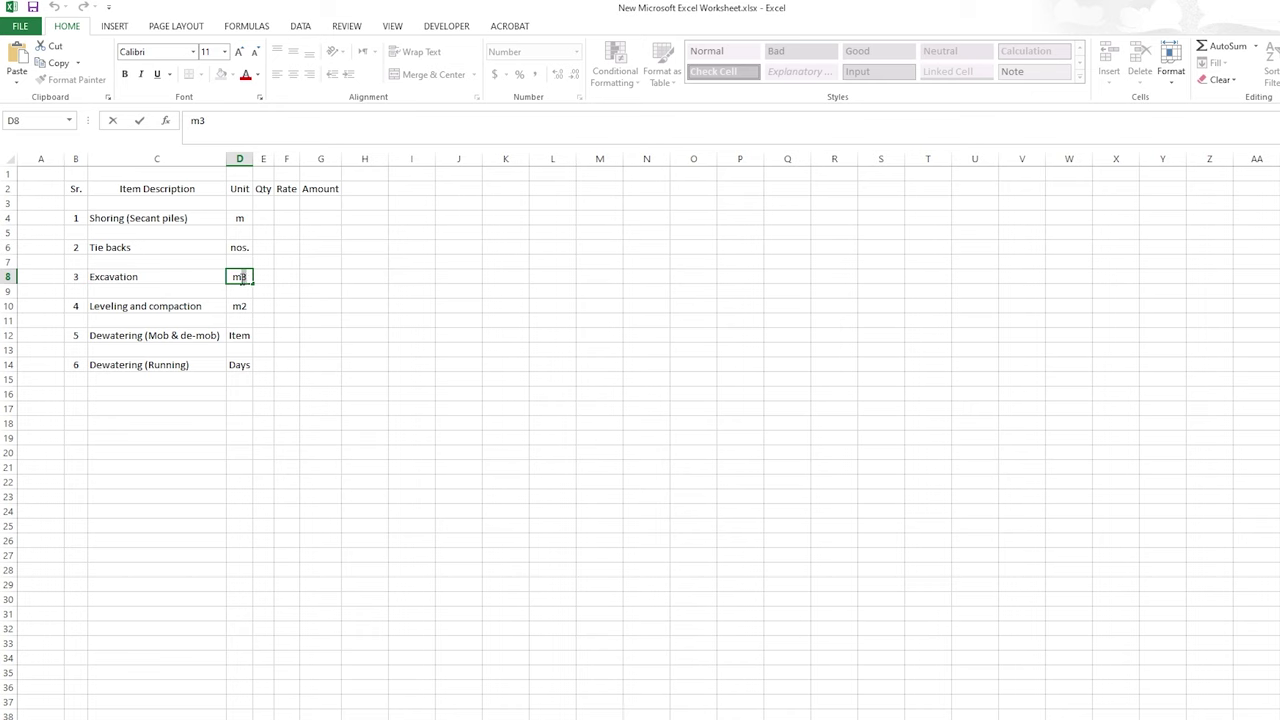
pyautogui.rightClick(243, 279)
pyautogui.click(270, 363)
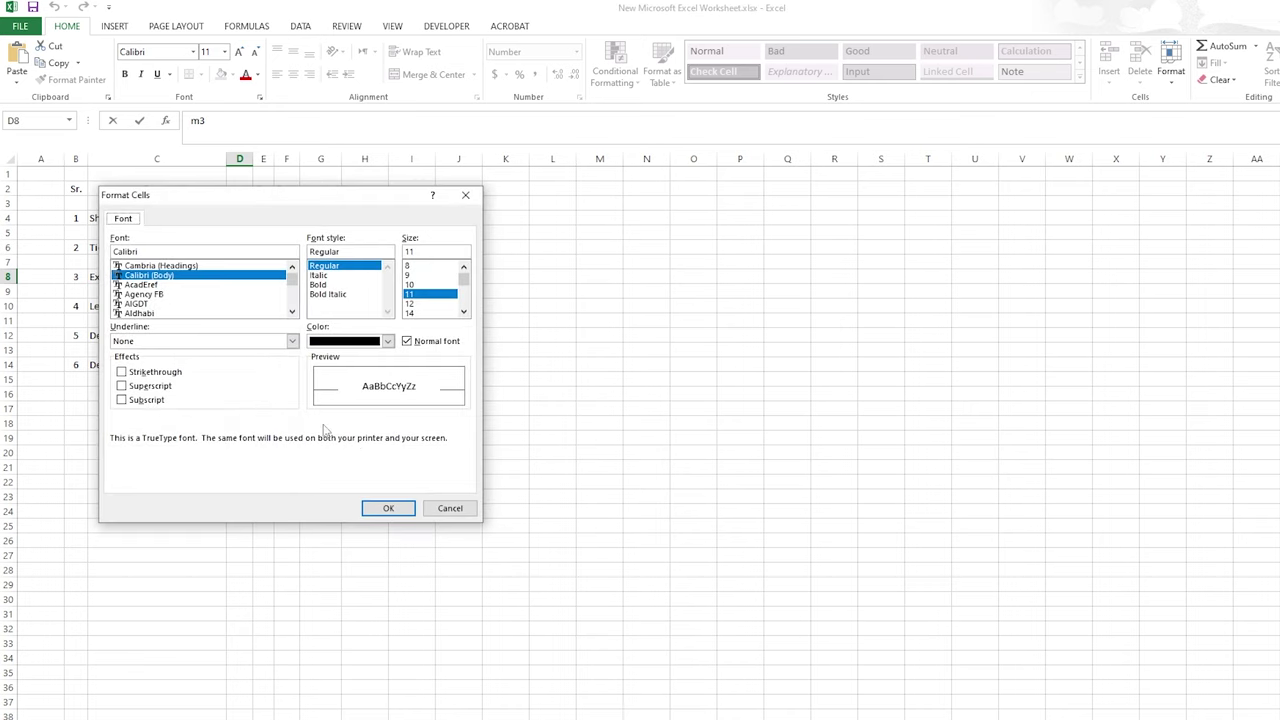
pyautogui.click(150, 386)
pyautogui.click(388, 508)
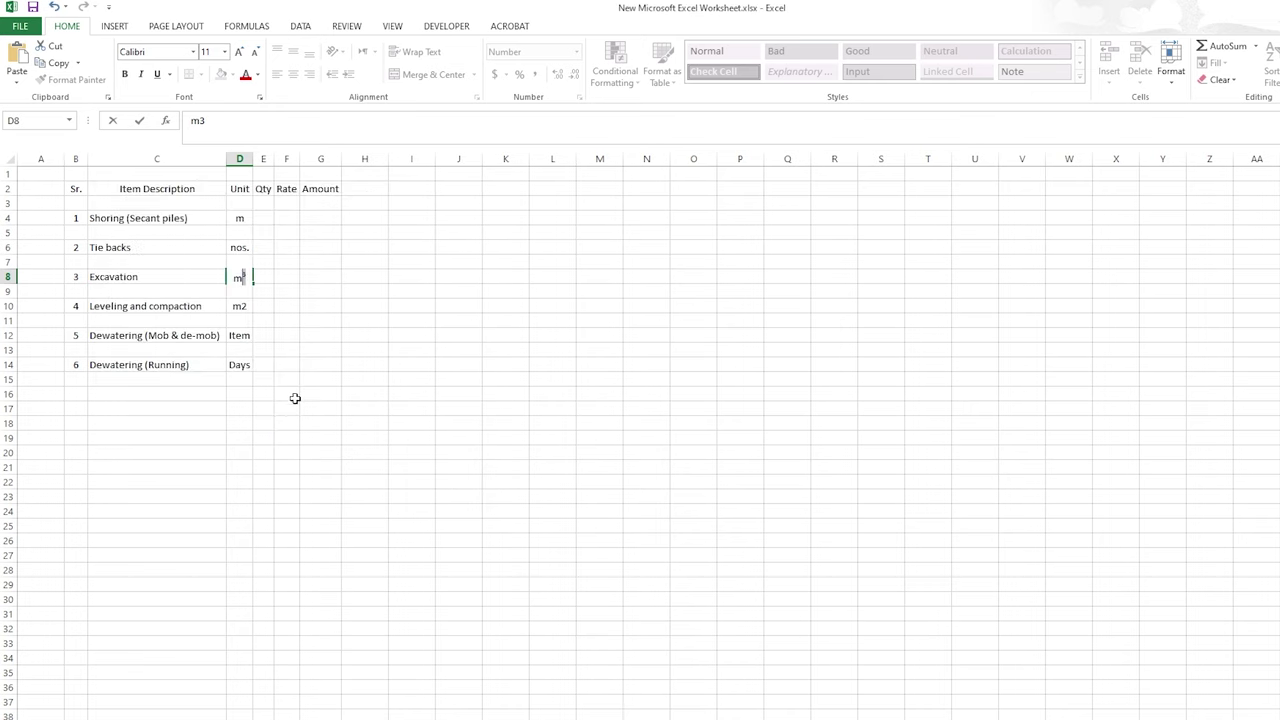
pyautogui.click(290, 396)
# Superscript the 2 in D10 so the unit reads m²
pyautogui.doubleClick(242, 308)
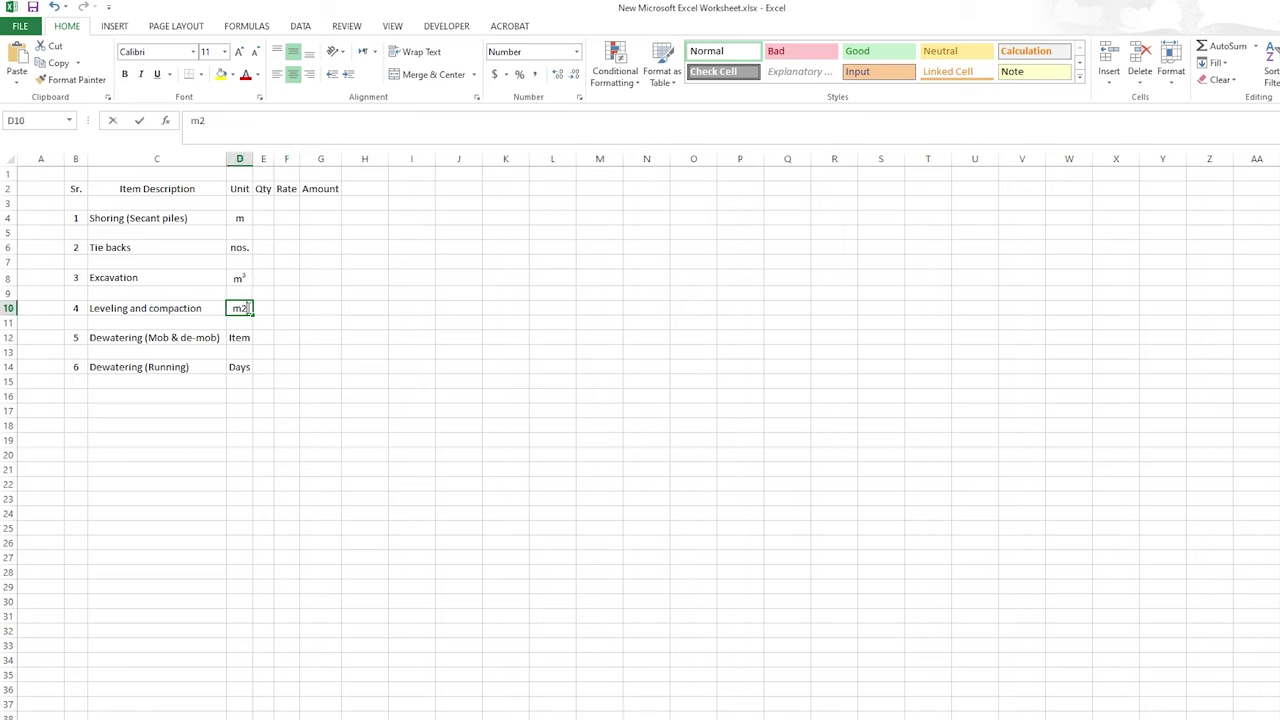
pyautogui.rightClick(243, 308)
pyautogui.click(280, 392)
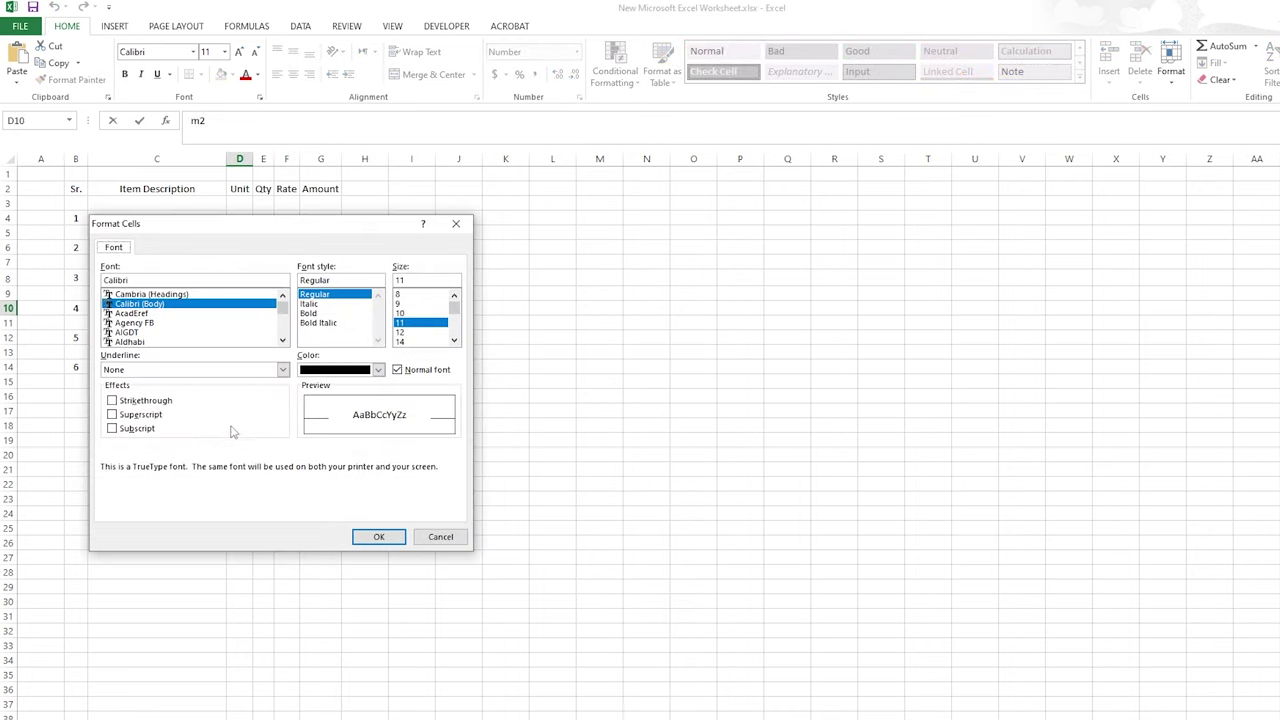
pyautogui.click(140, 414)
pyautogui.click(378, 536)
pyautogui.click(239, 442)
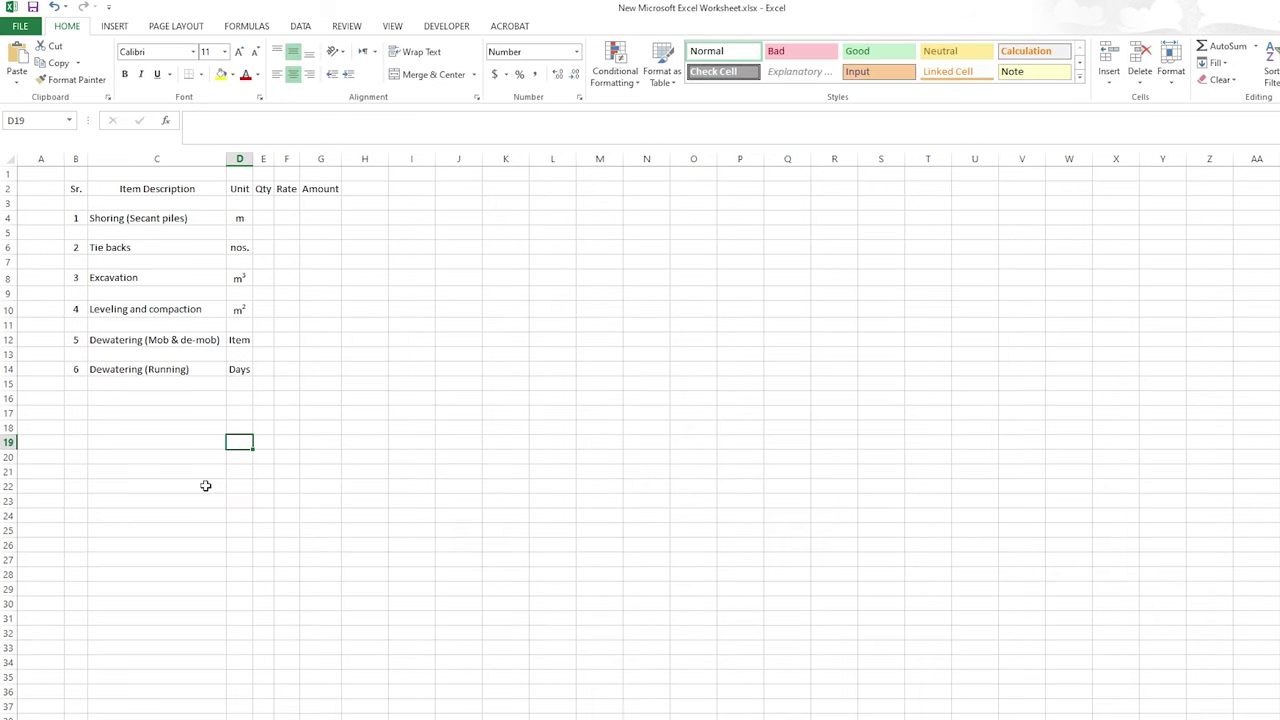
# Enter quantities 190, 127 and 20000 for Shoring, Tie backs and Excavation
pyautogui.click(263, 218)
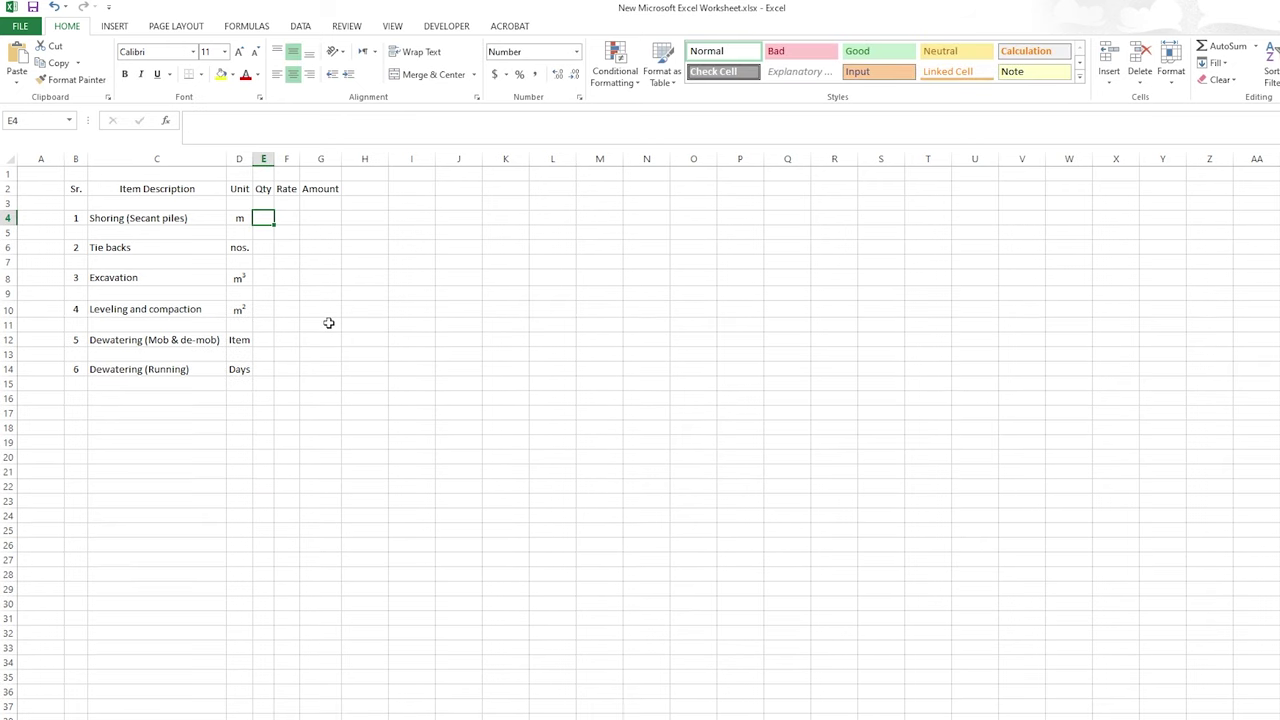
pyautogui.write('190')
pyautogui.press('Return')
pyautogui.press('Return')
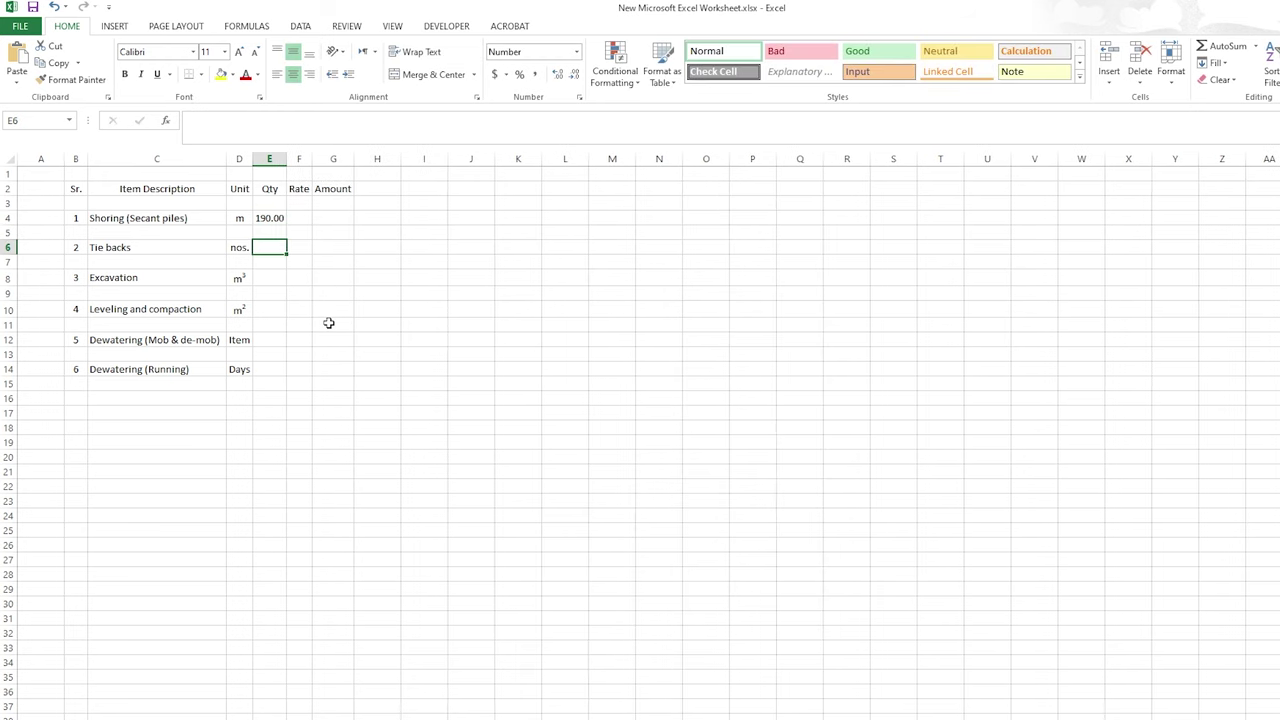
pyautogui.write('127')
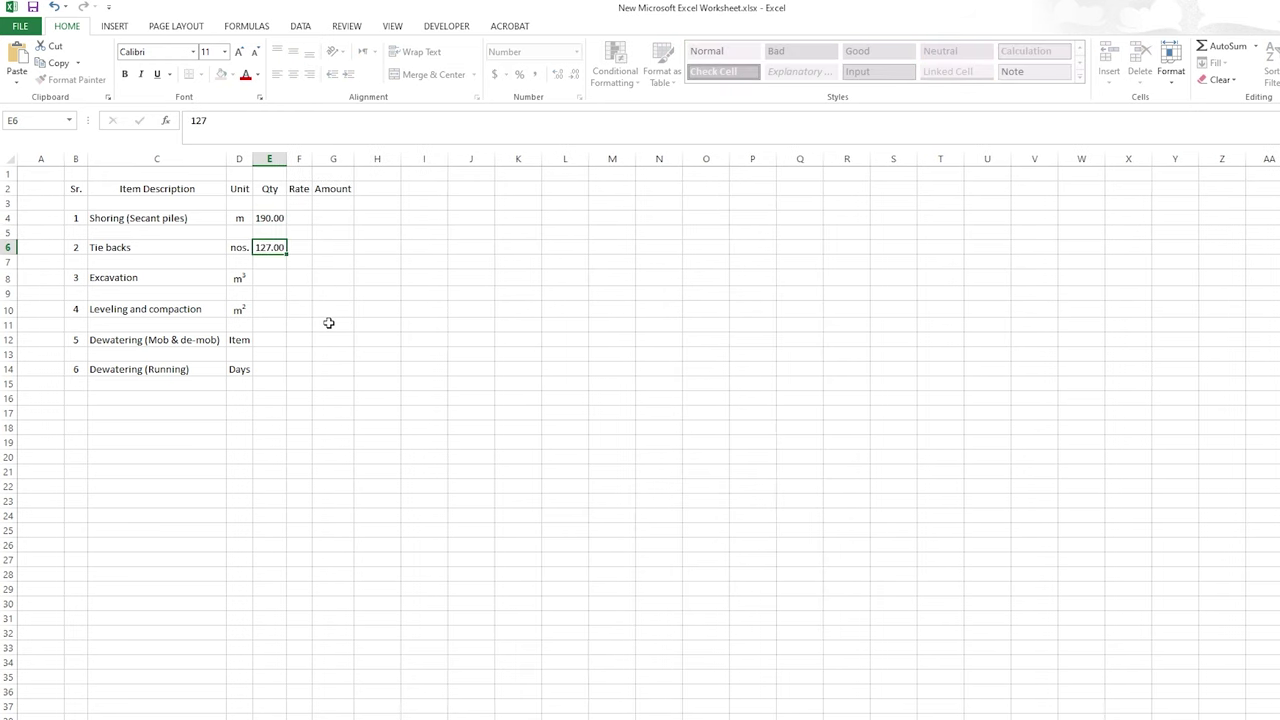
pyautogui.press('Return')
pyautogui.press('Return')
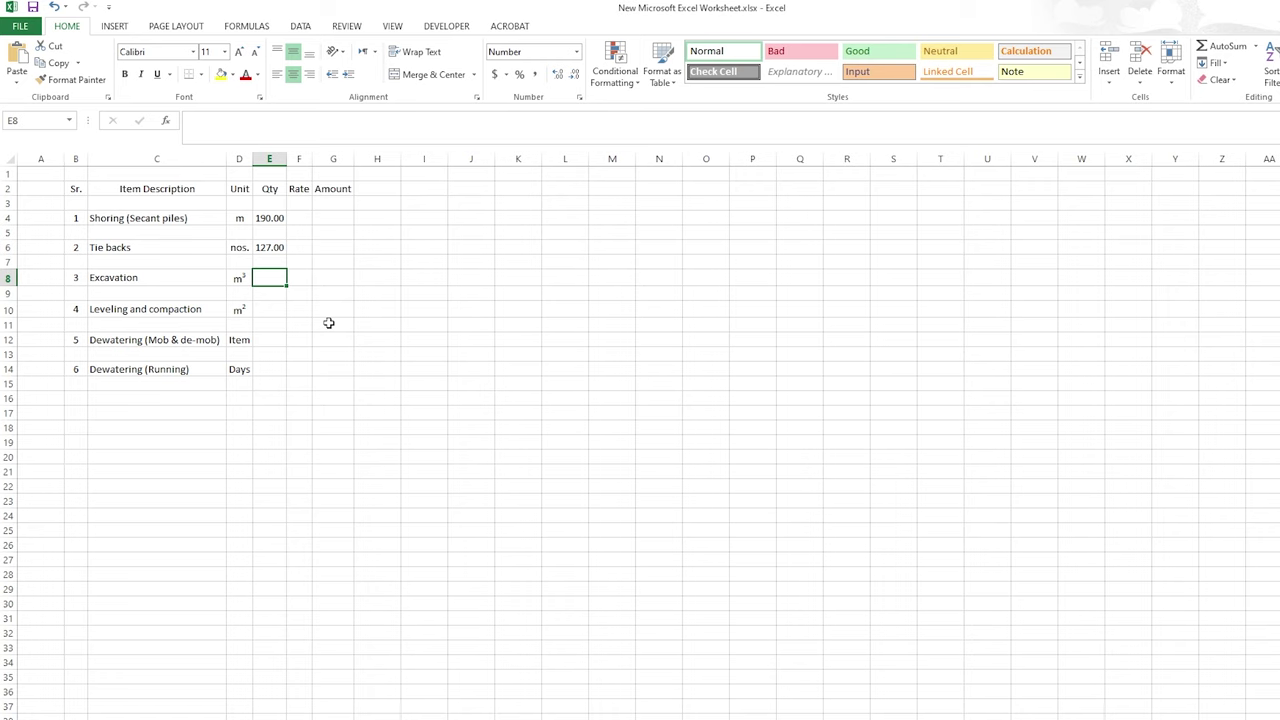
pyautogui.write('20000')
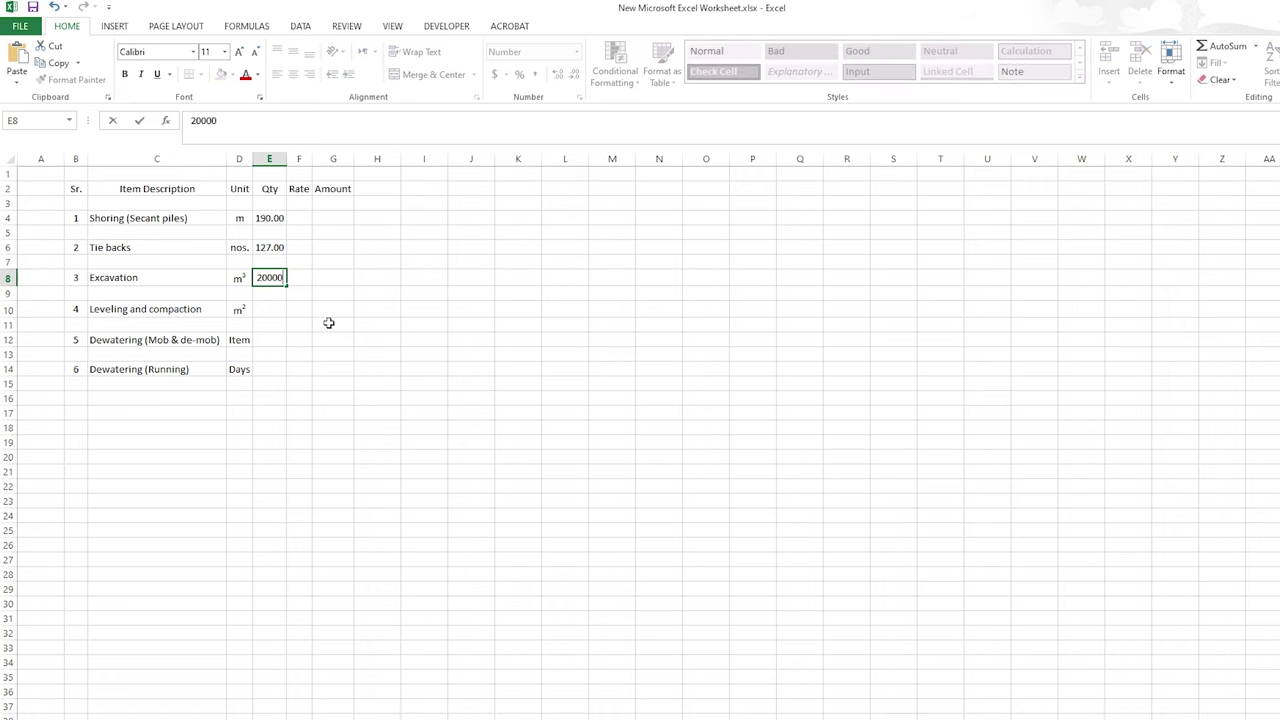
pyautogui.press('Return')
# Enter quantities 2200, 1 and 90 for the remaining items and widen column F
pyautogui.click(271, 312)
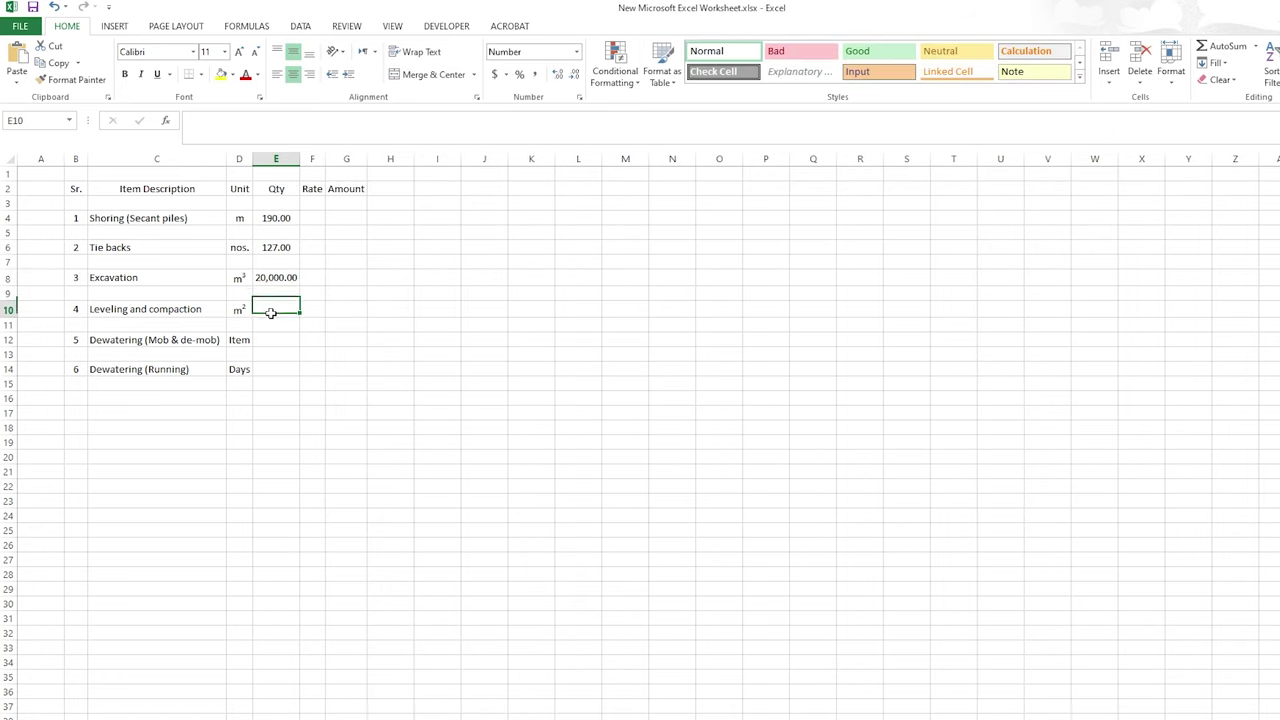
pyautogui.write('2200')
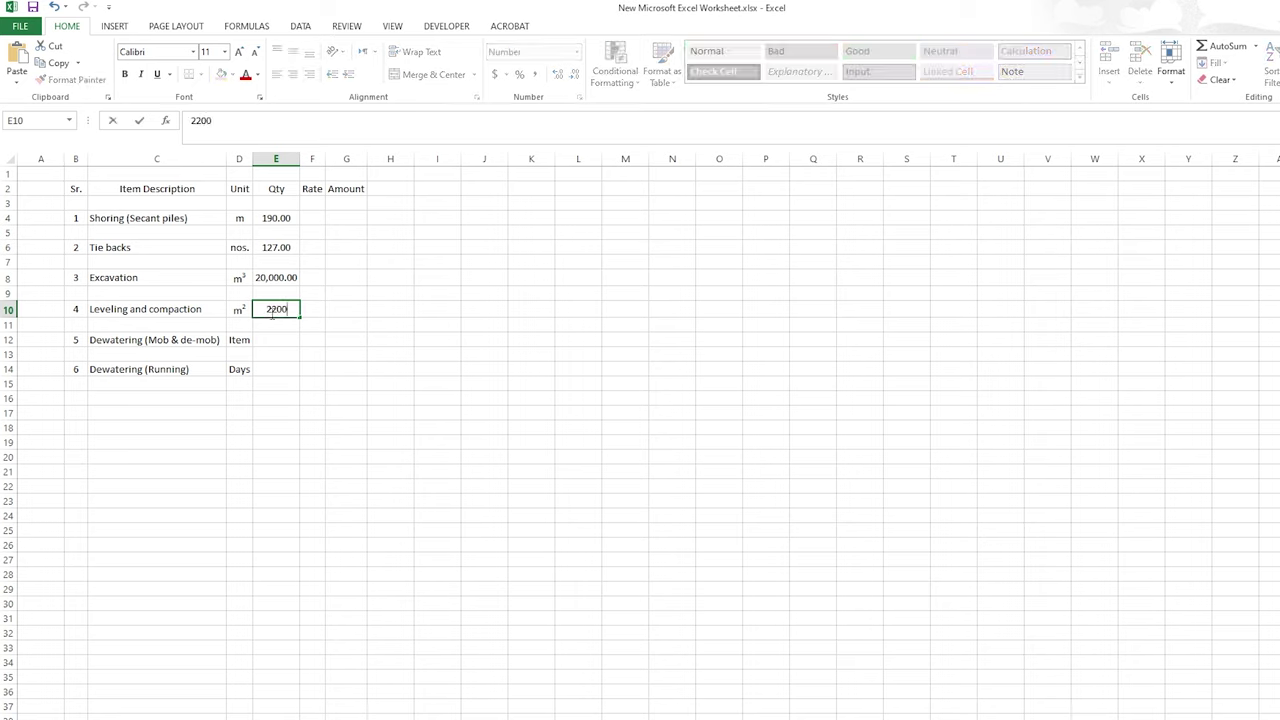
pyautogui.press('Return')
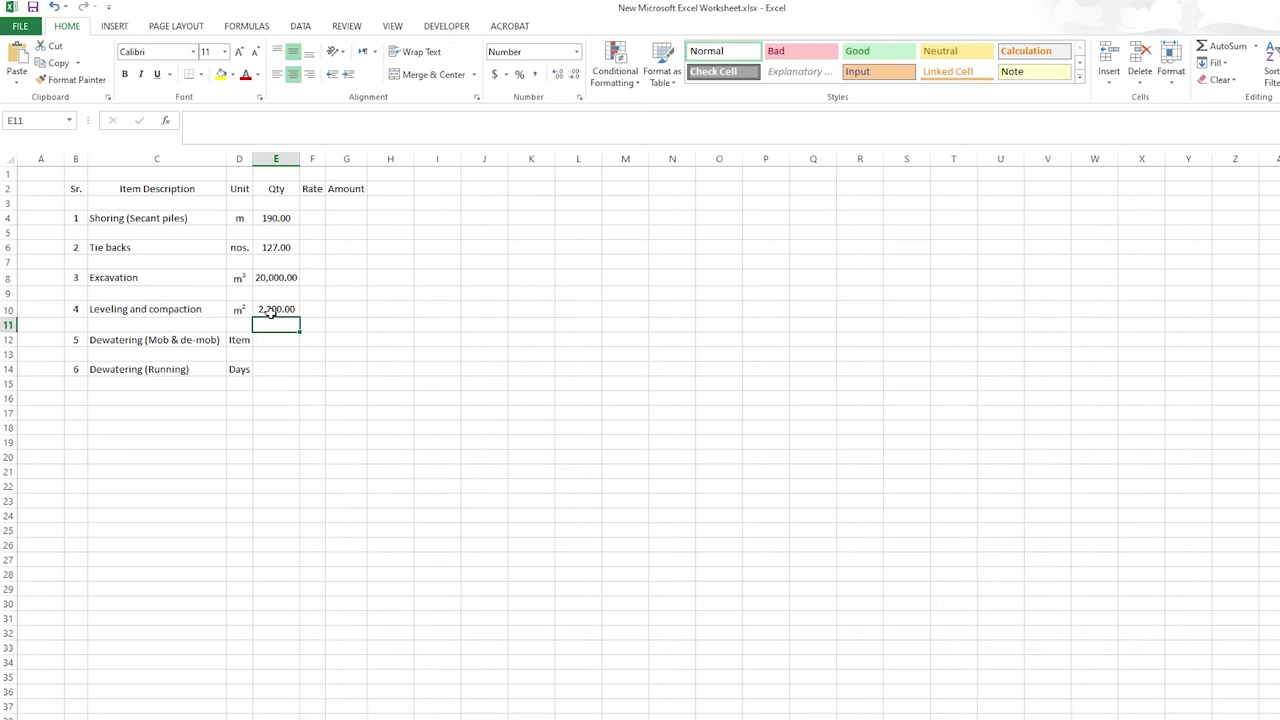
pyautogui.press('Return')
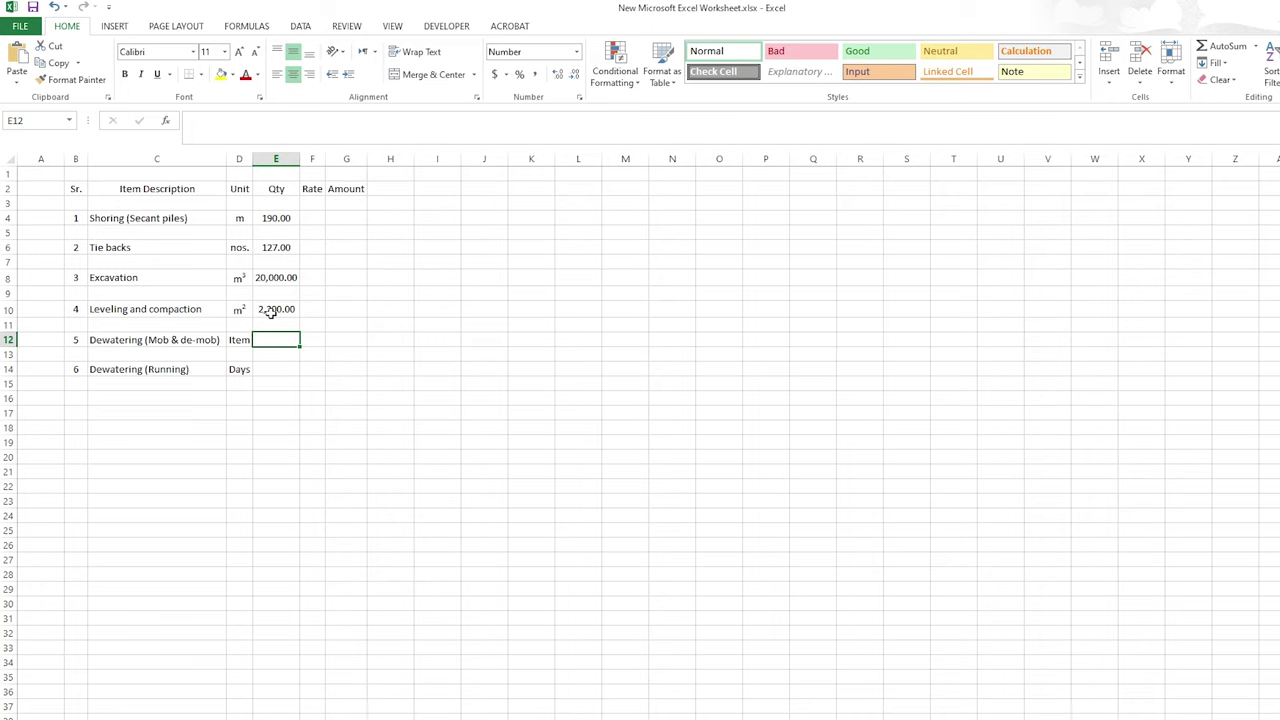
pyautogui.write('1')
pyautogui.press('Return')
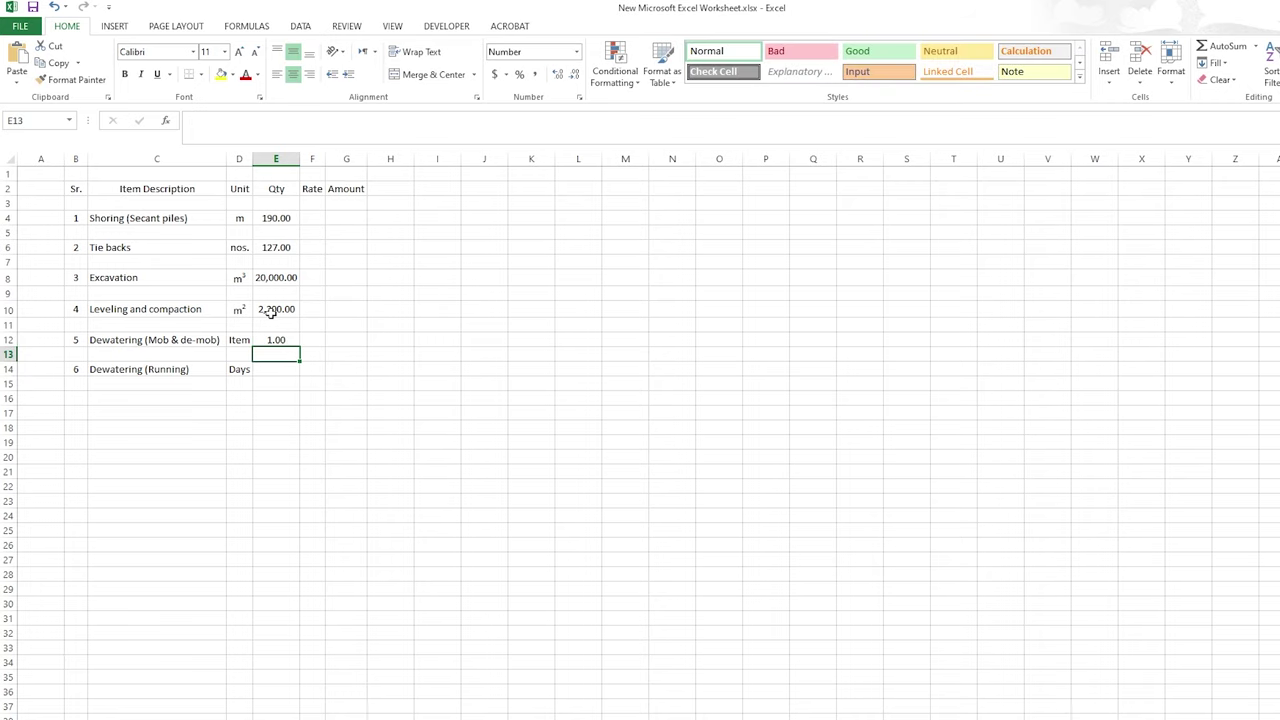
pyautogui.press('Down')
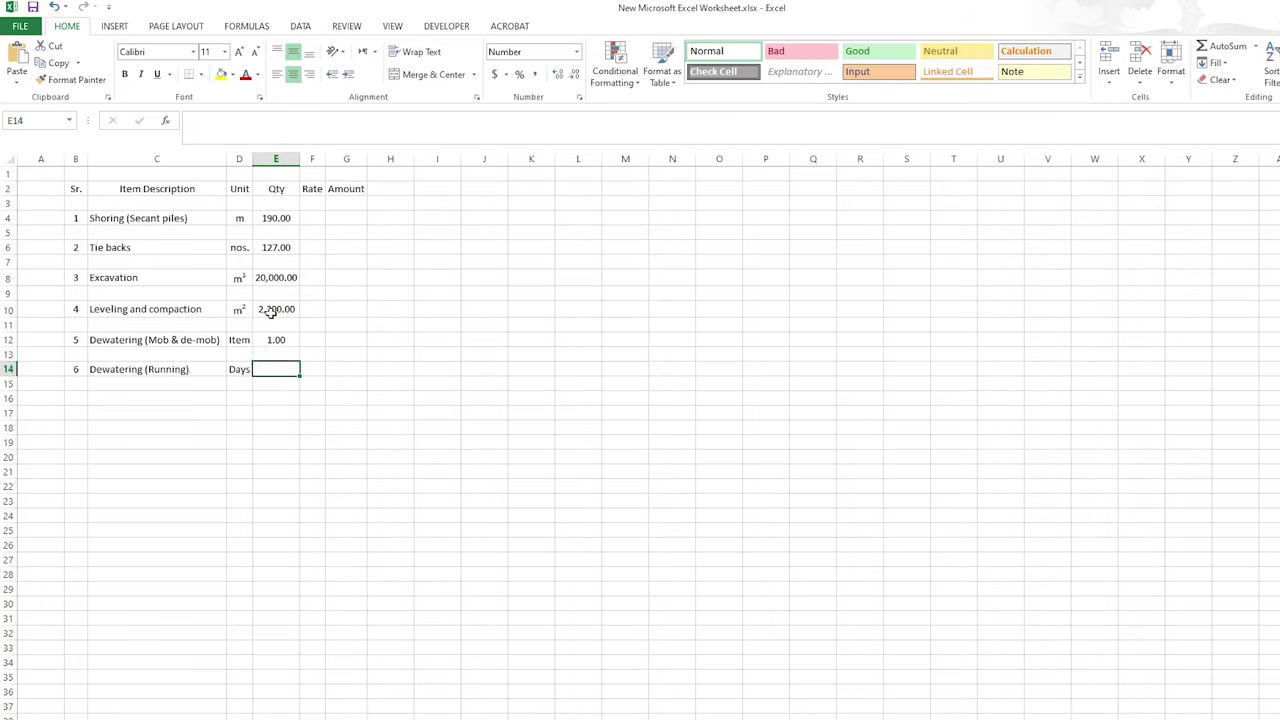
pyautogui.write('90')
pyautogui.press('Return')
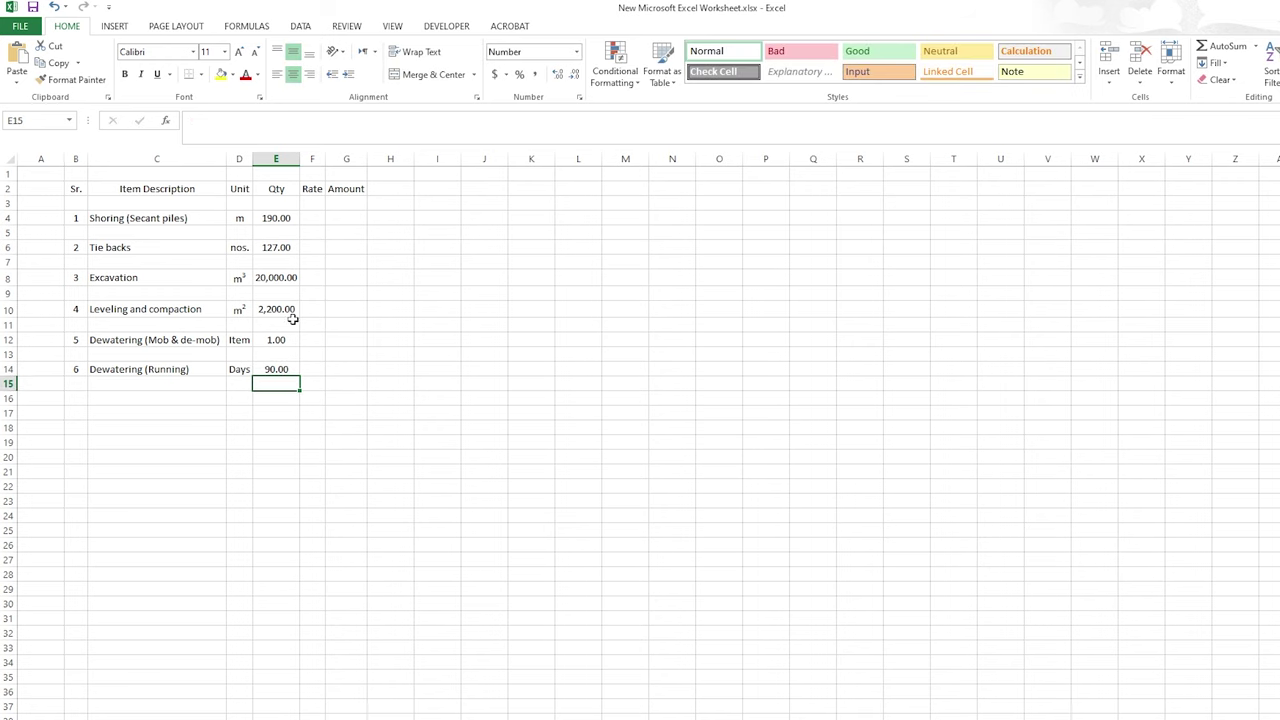
pyautogui.moveTo(325, 163); pyautogui.dragTo(335, 163)
pyautogui.click(321, 219)
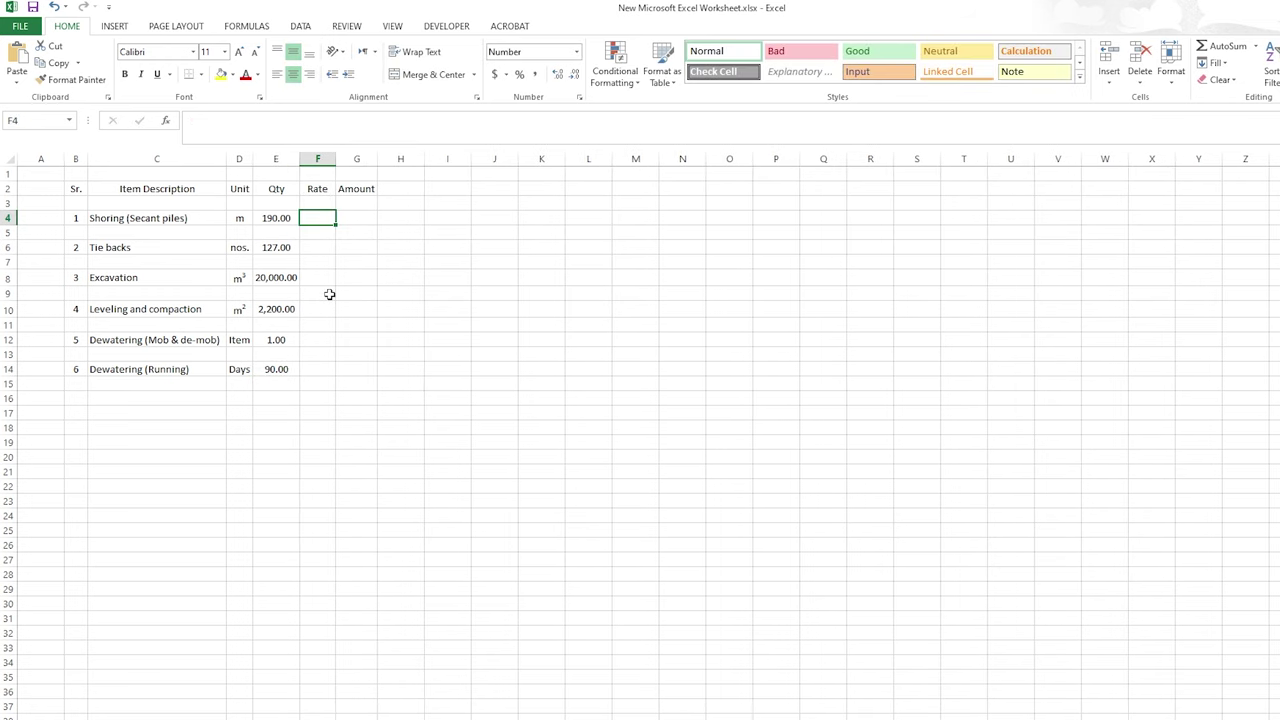
# Enter rates 11500, 2000 and 20, autofitting column F to show them fully
pyautogui.write('11500')
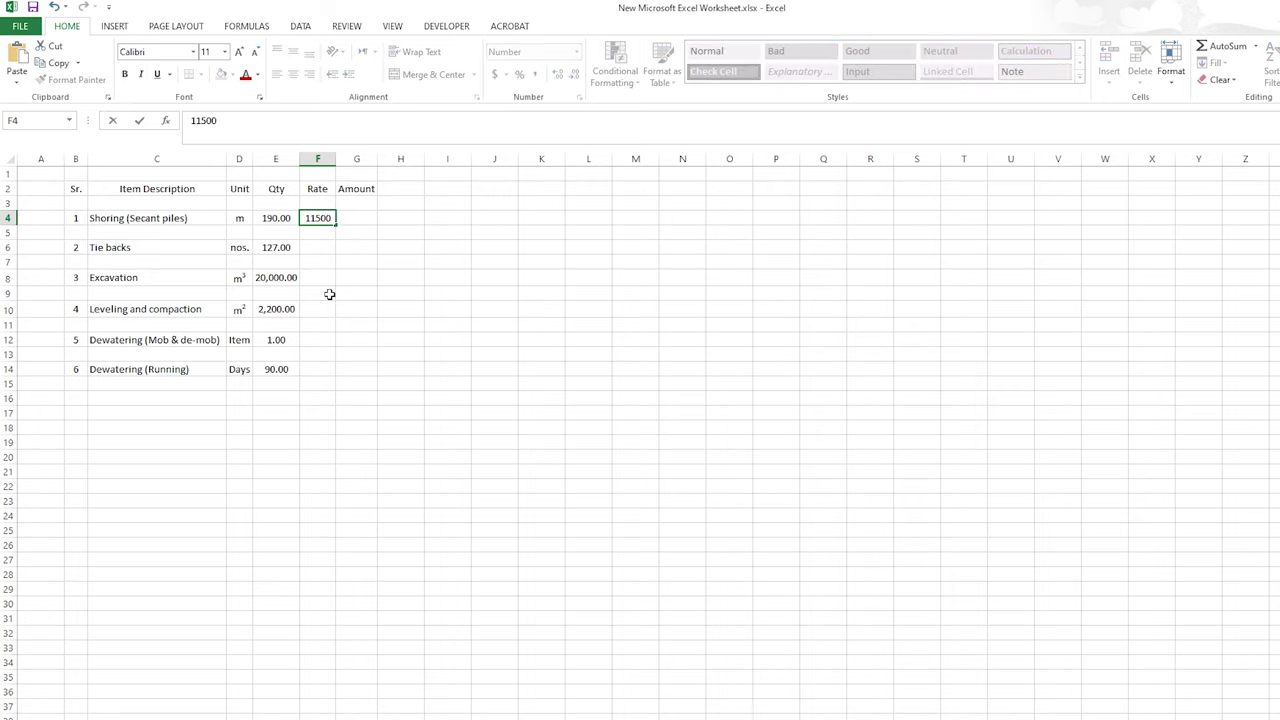
pyautogui.press('Return')
pyautogui.press('Return')
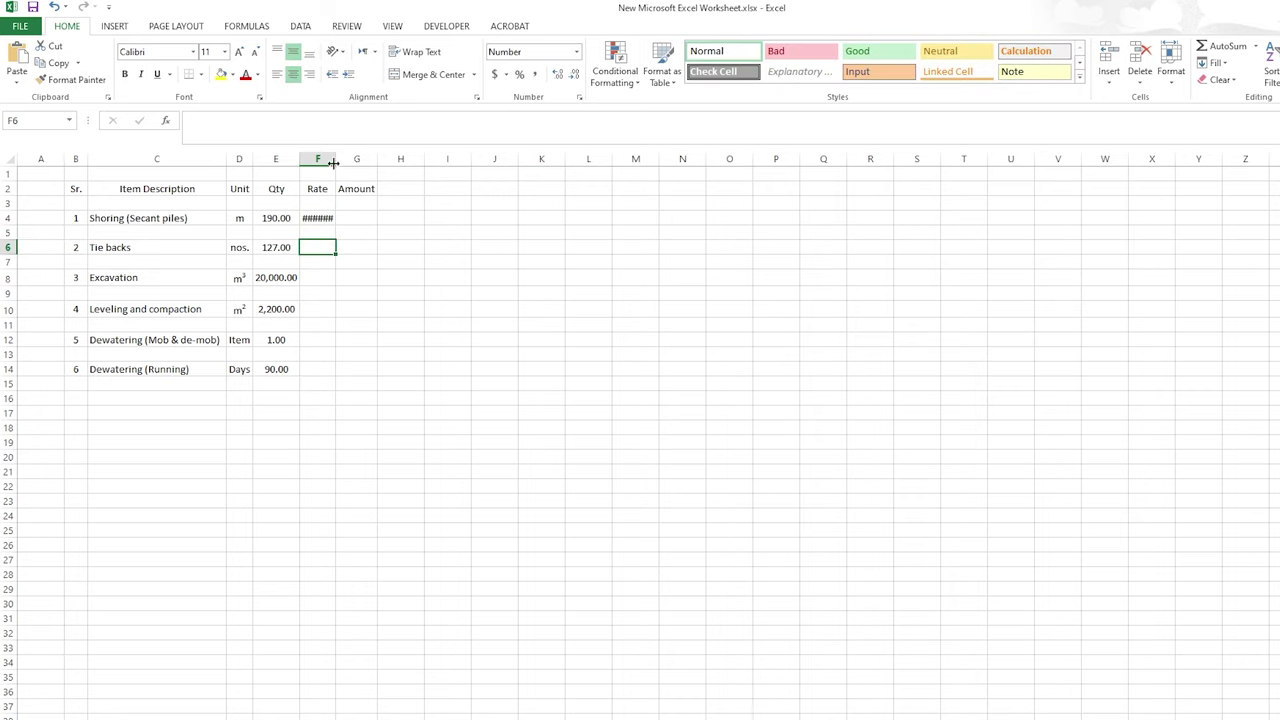
pyautogui.doubleClick(335, 162)
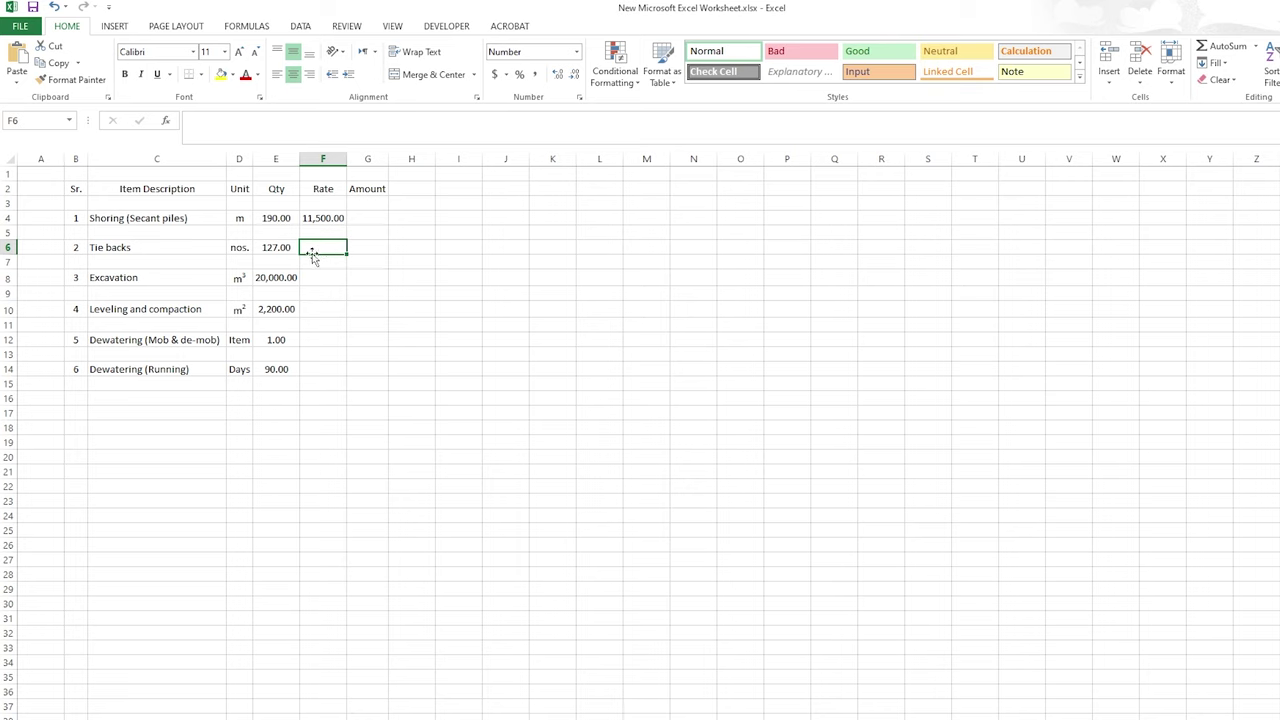
pyautogui.write('2000')
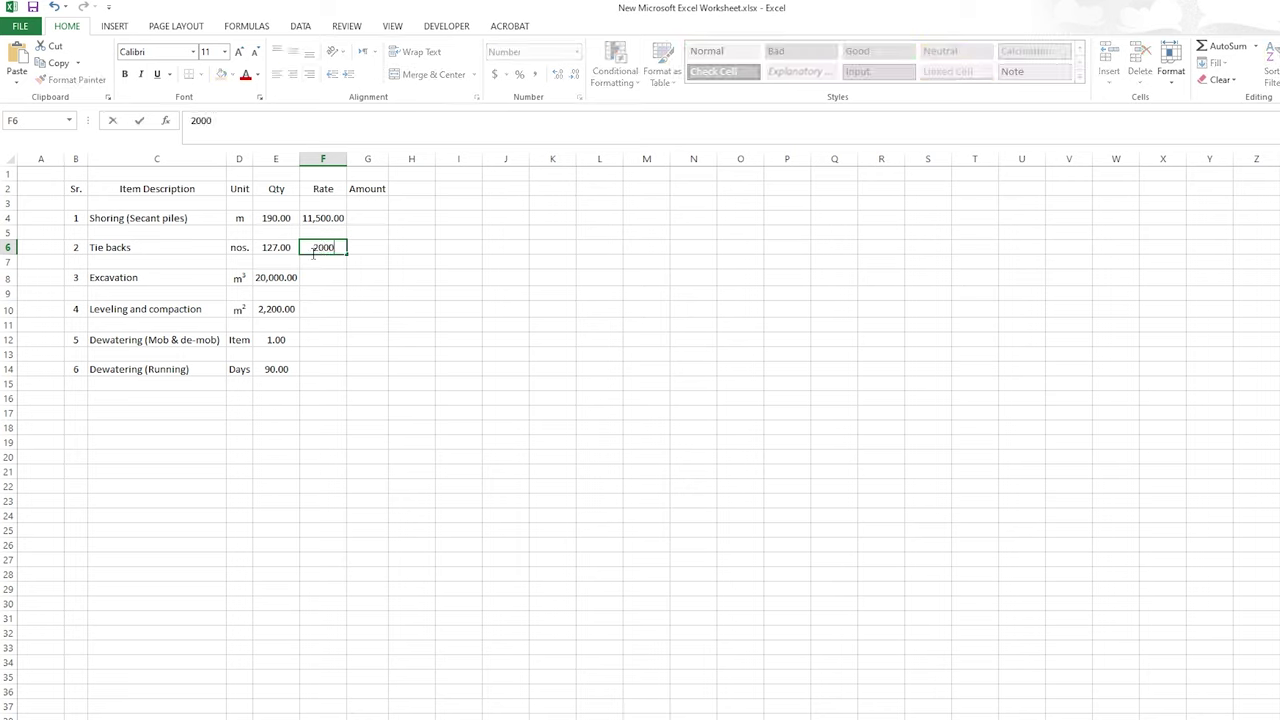
pyautogui.press('Return')
pyautogui.press('Return')
pyautogui.write('20')
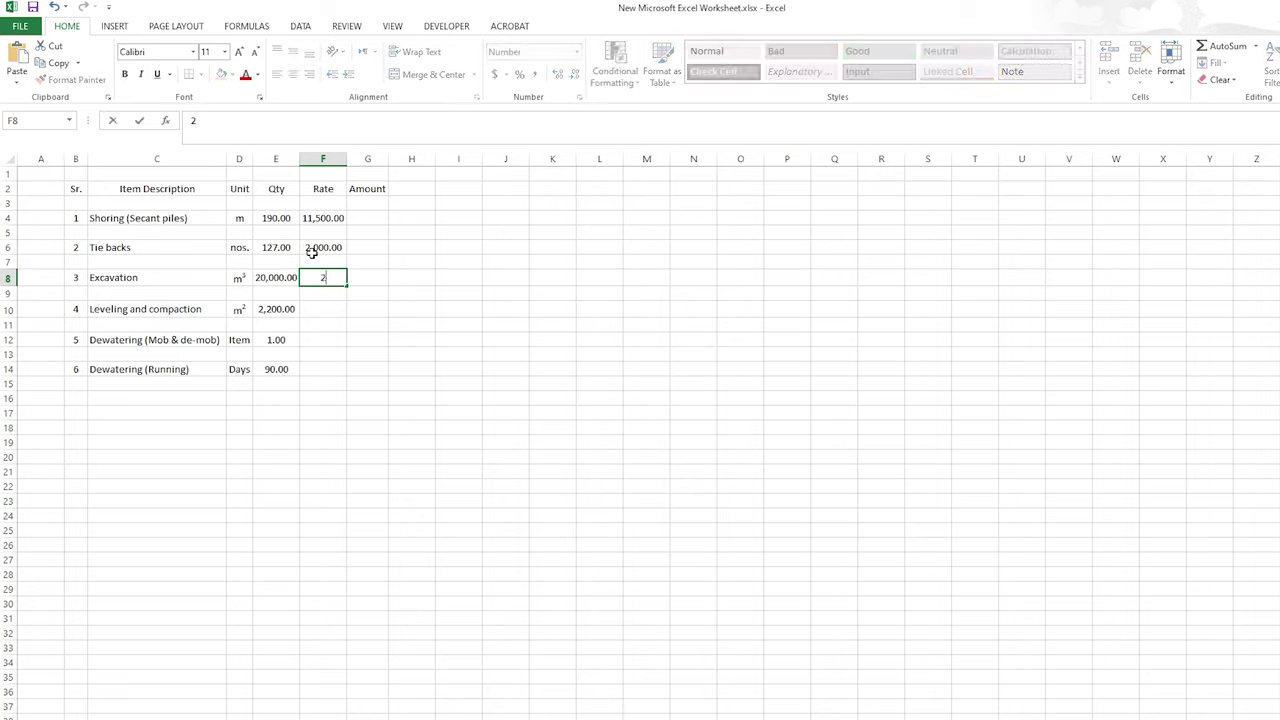
pyautogui.press('Return')
pyautogui.press('Return')
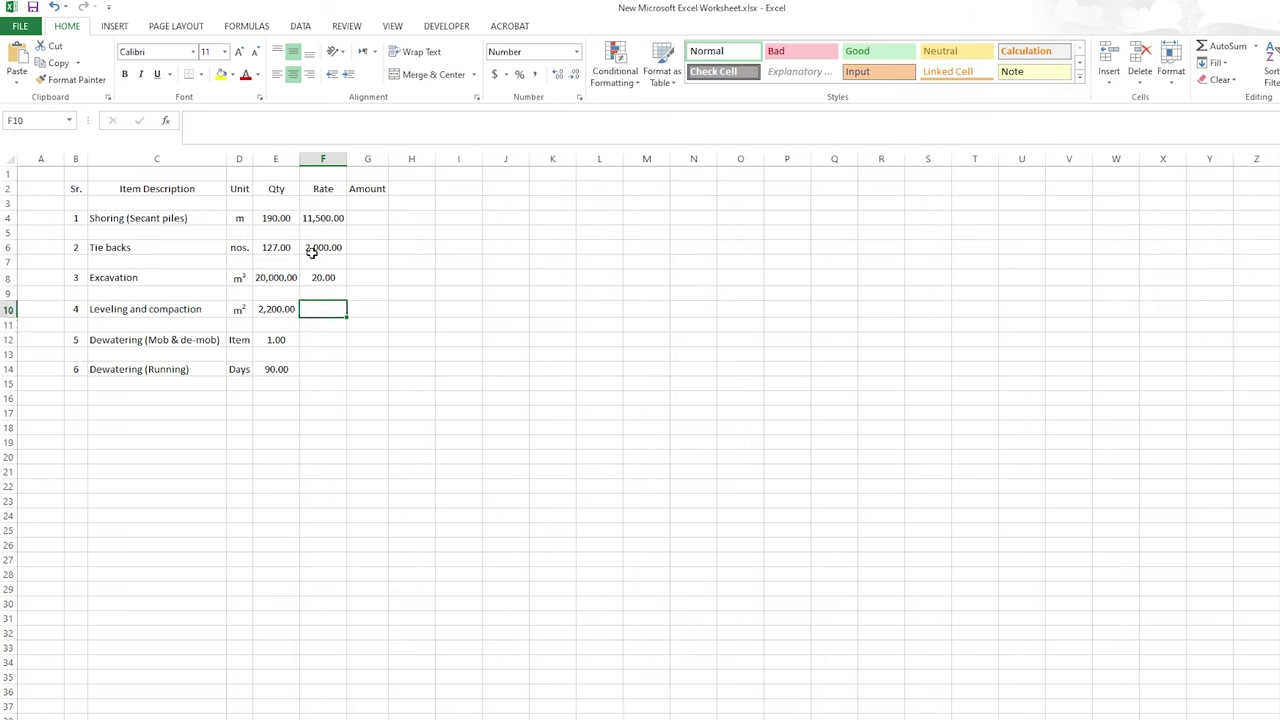
# Enter rates 10, 15000 and 1100 for the last three items
pyautogui.write('10')
pyautogui.press('Return')
pyautogui.press('Return')
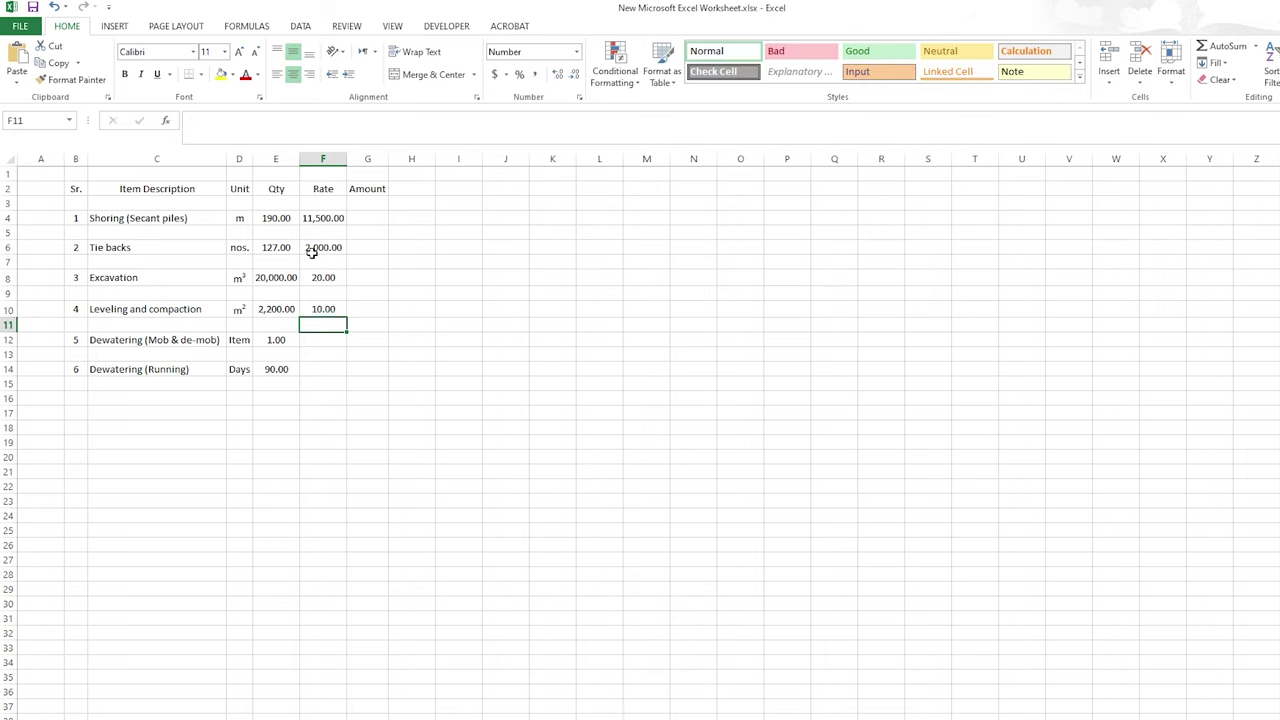
pyautogui.write('15000')
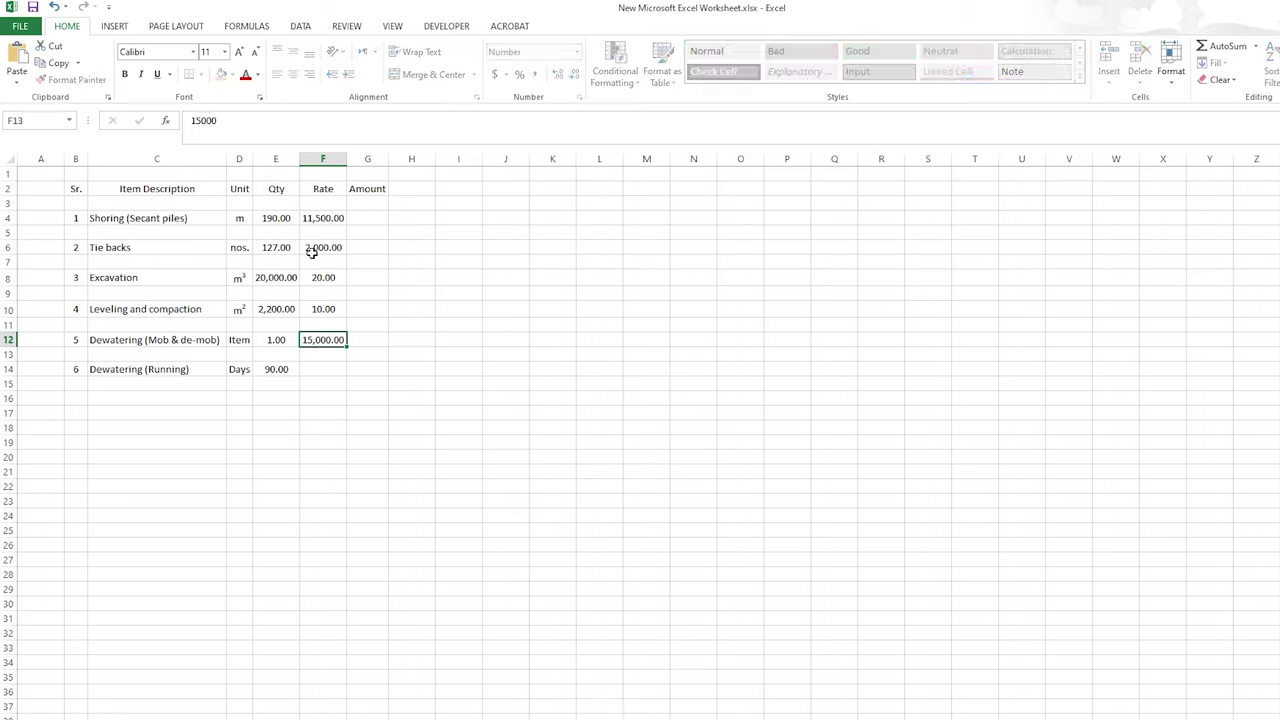
pyautogui.press('Return')
pyautogui.press('Return')
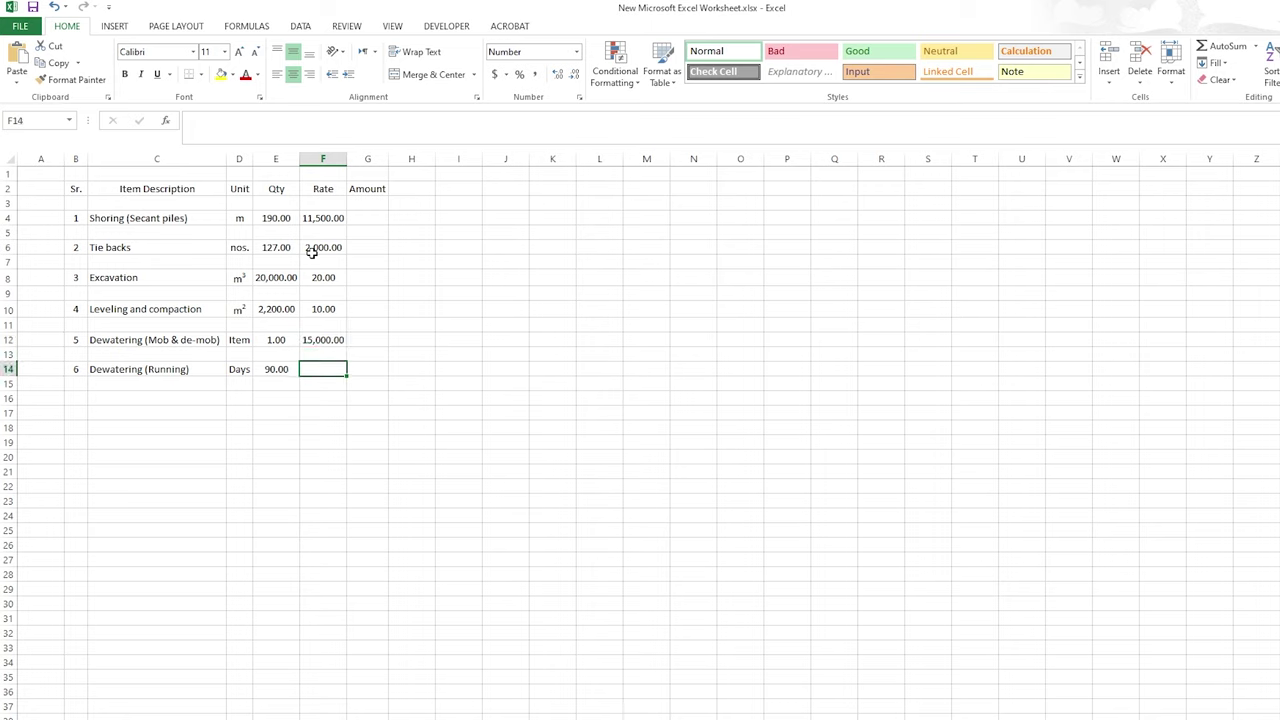
pyautogui.write('1100')
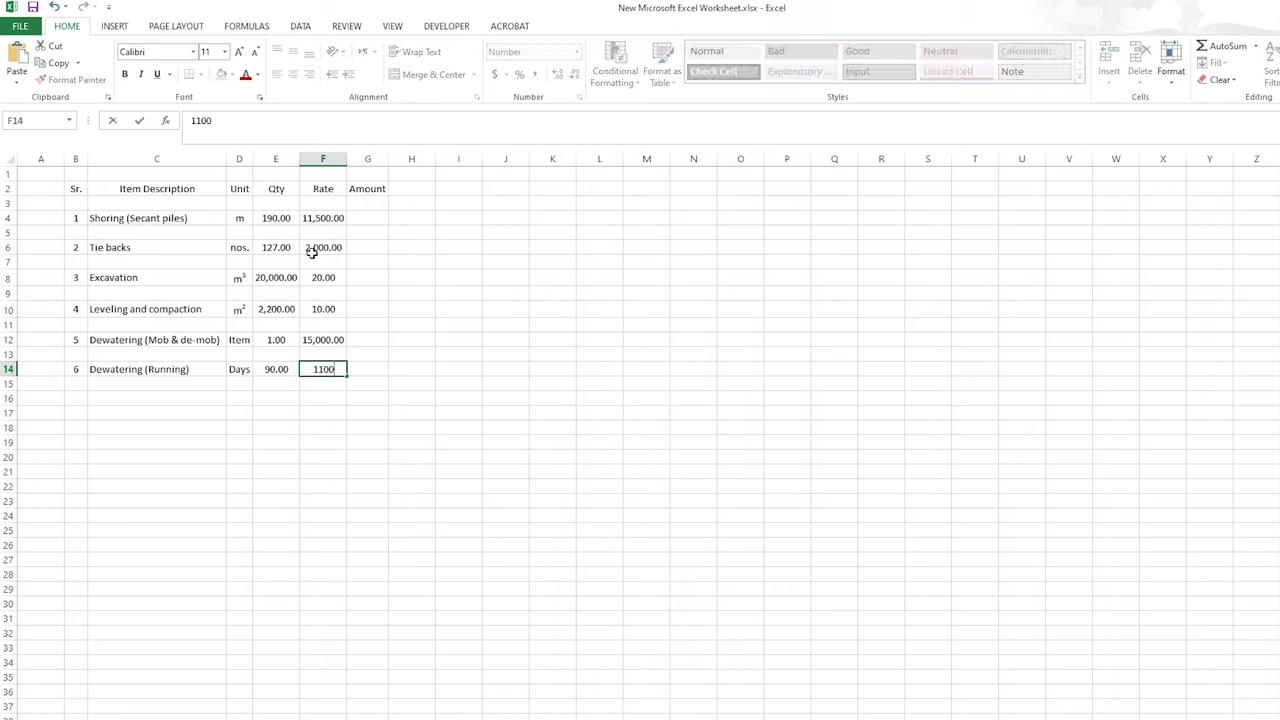
pyautogui.press('Return')
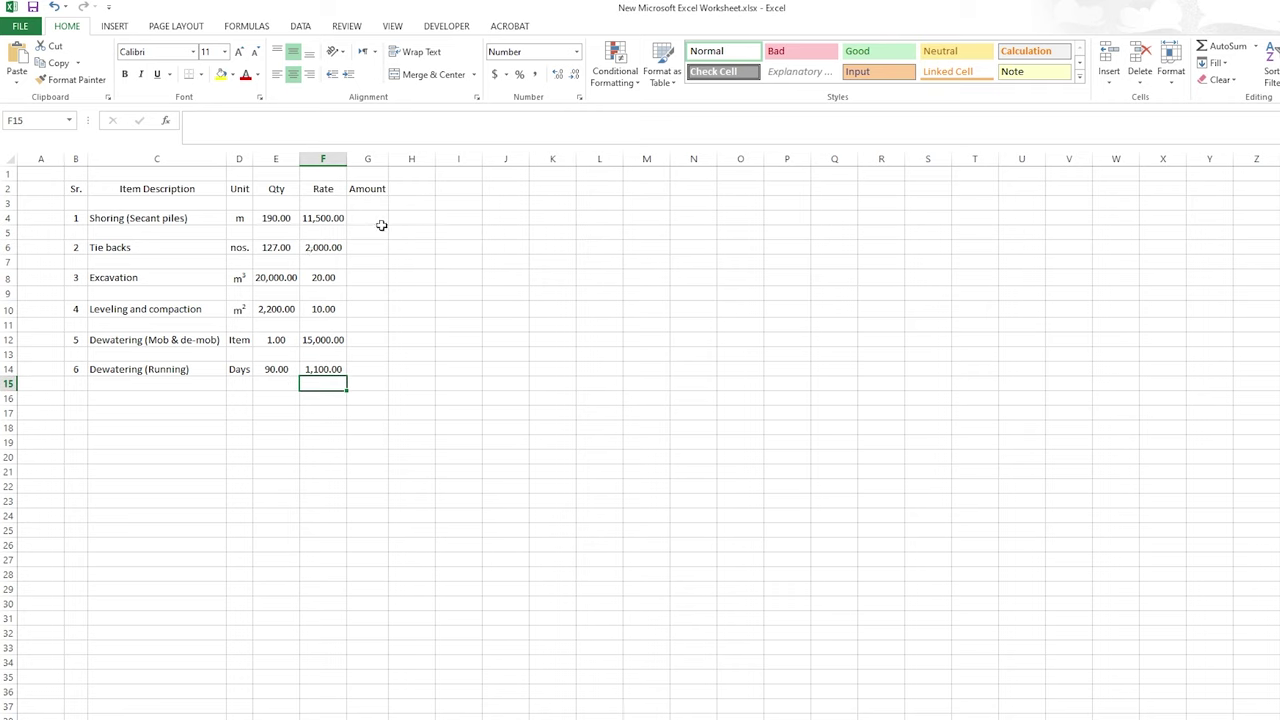
pyautogui.click(369, 222)
# Enter the Amount formula =E4*F4 in G4
pyautogui.press('F2')
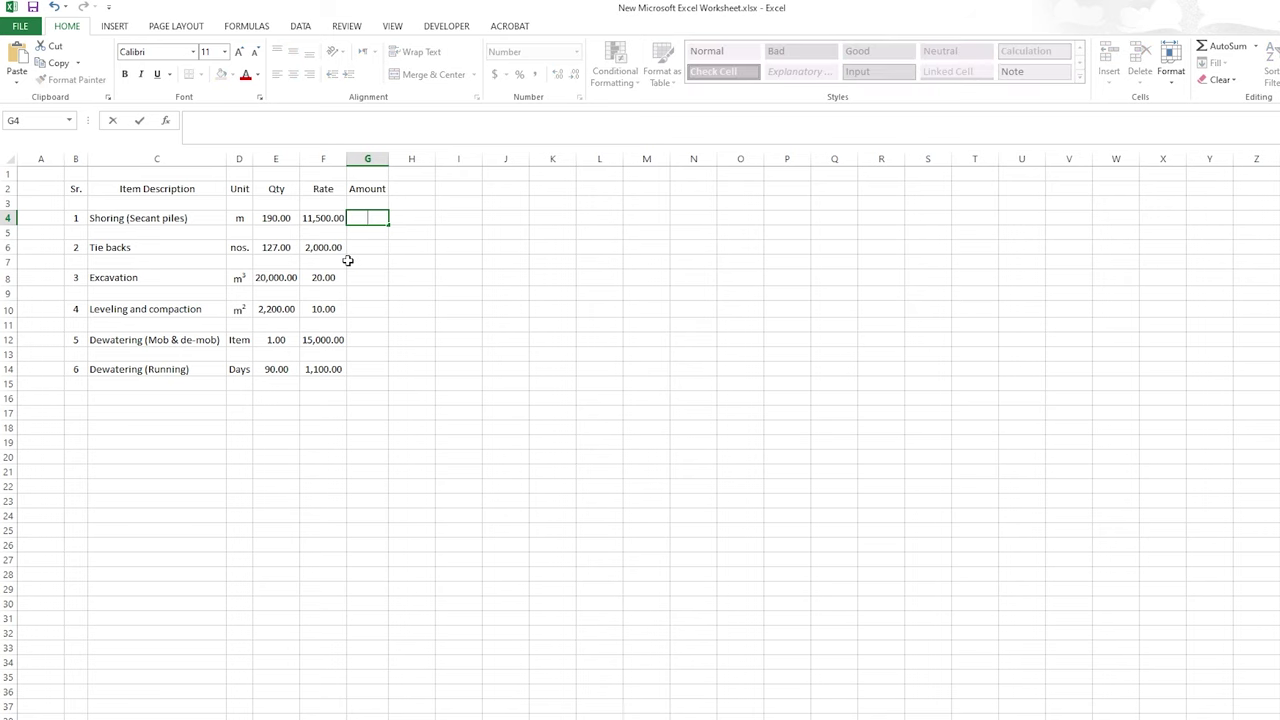
pyautogui.write('=')
pyautogui.click(285, 218)
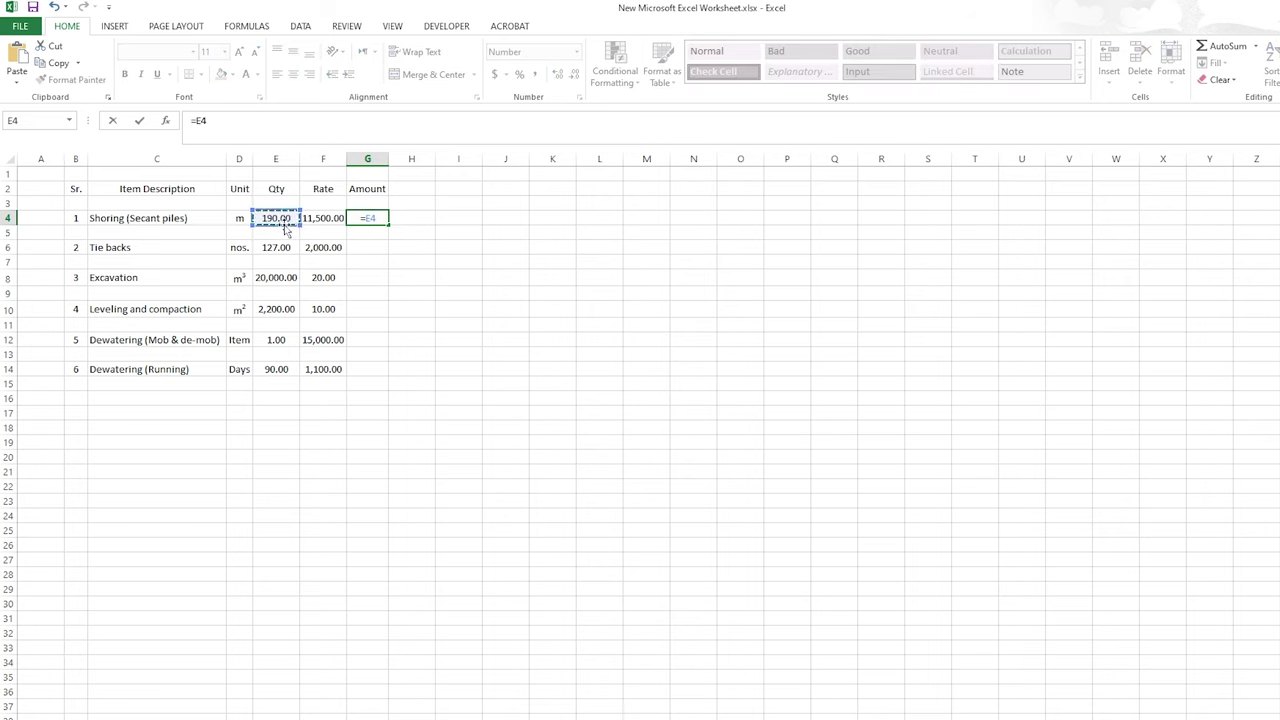
pyautogui.write('*')
pyautogui.click(318, 219)
pyautogui.press('Return')
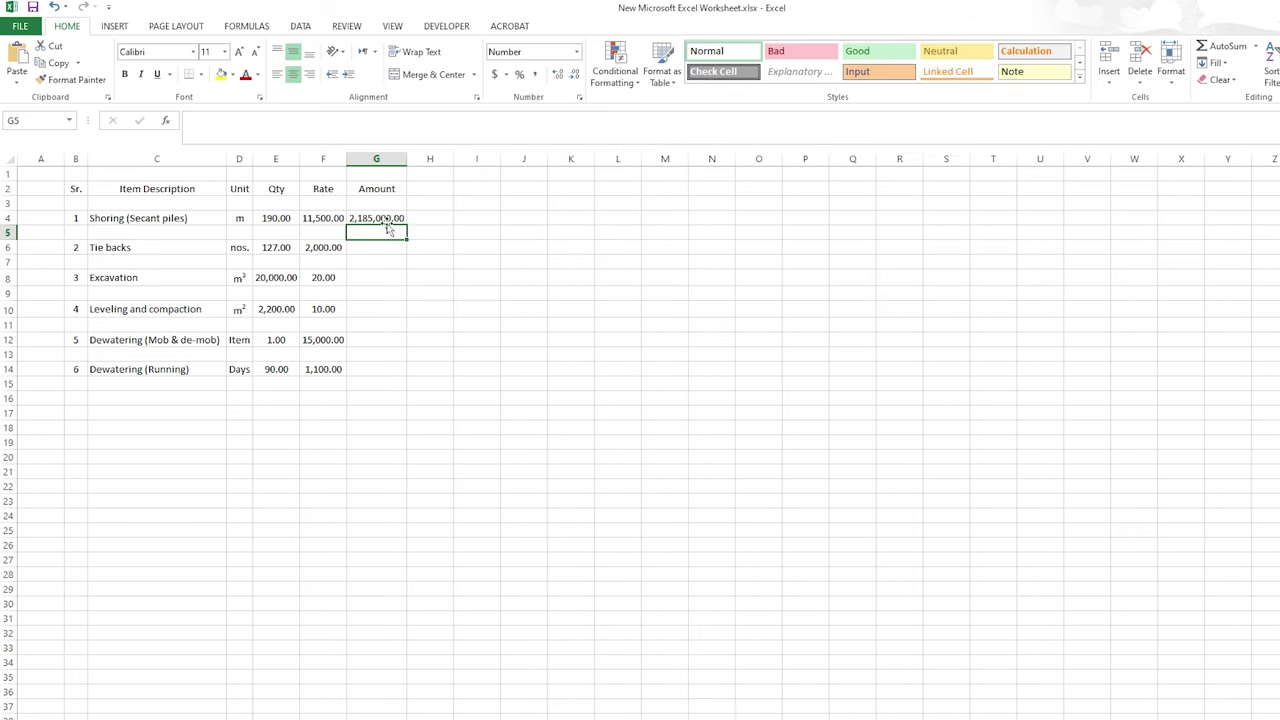
# Copy the G4 formula into G6, G8, G10, G12 and G14
pyautogui.click(379, 216)
pyautogui.hotkey('ctrl', 'c')
pyautogui.click(362, 247)
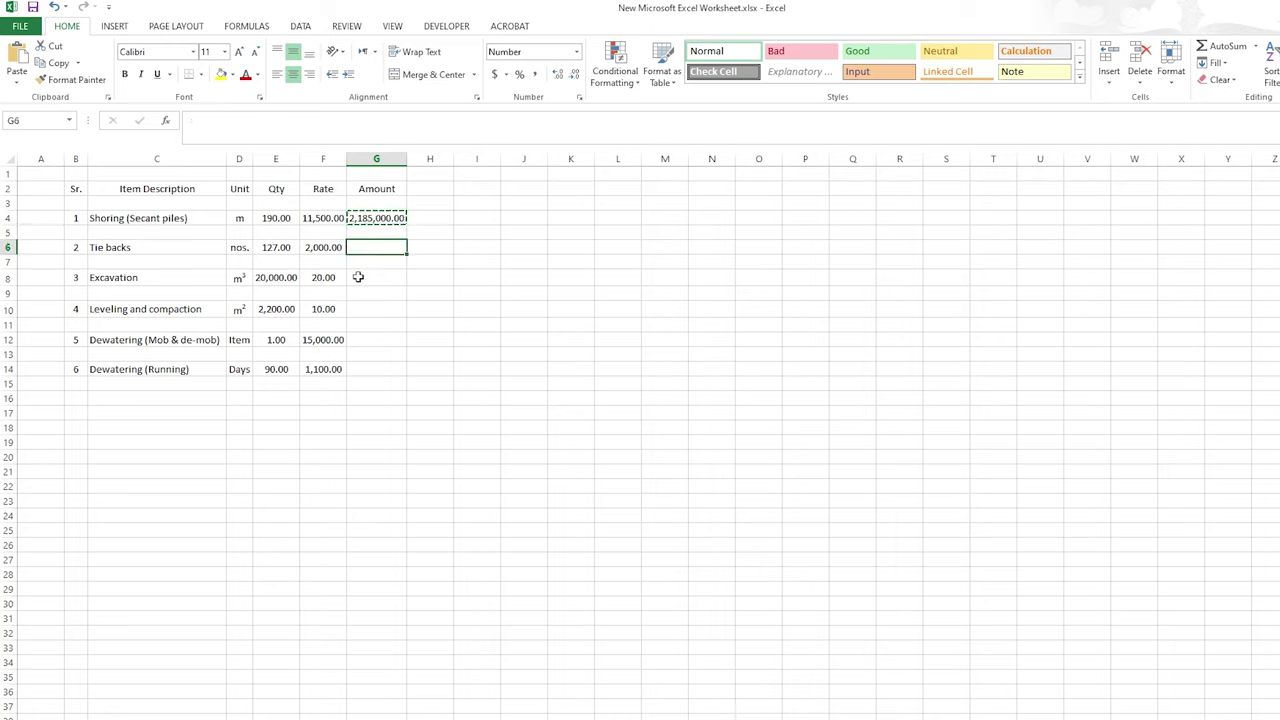
pyautogui.keyDown('ctrl'); pyautogui.click(365, 277); pyautogui.keyUp('ctrl')
pyautogui.keyDown('ctrl'); pyautogui.click(368, 309); pyautogui.keyUp('ctrl')
pyautogui.keyDown('ctrl'); pyautogui.click(367, 339); pyautogui.keyUp('ctrl')
pyautogui.keyDown('ctrl'); pyautogui.click(366, 369); pyautogui.keyUp('ctrl')
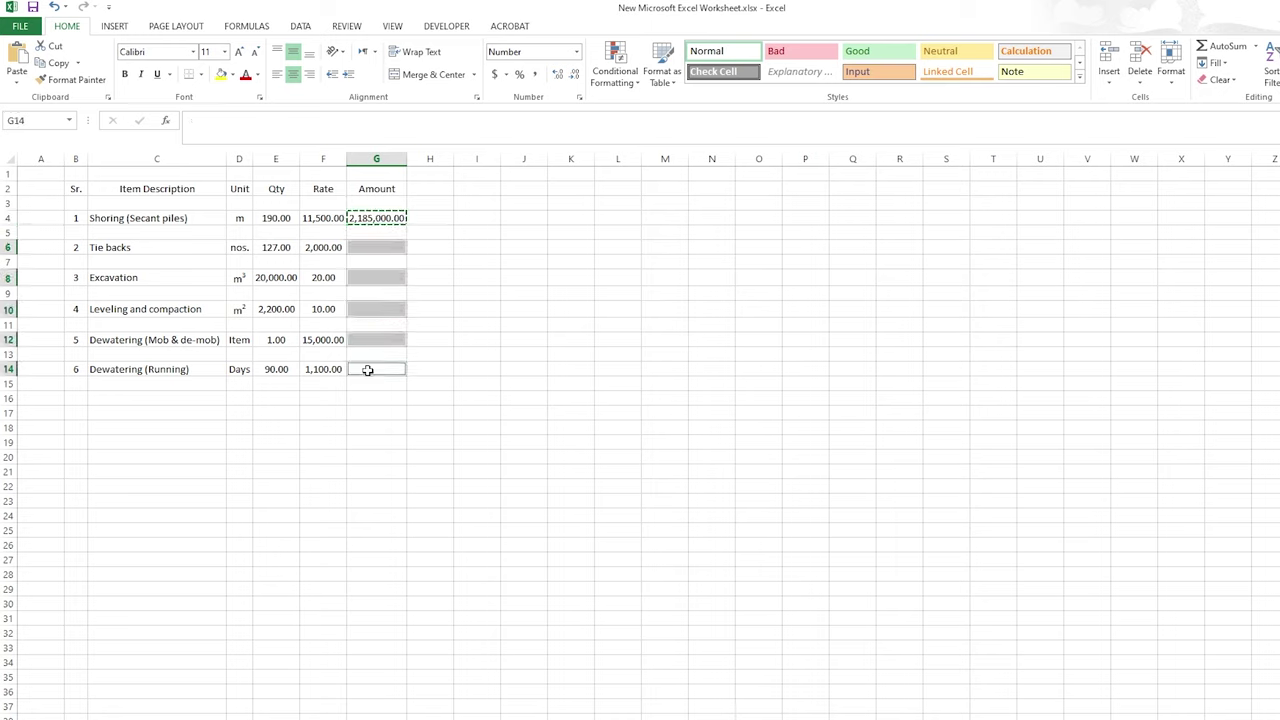
pyautogui.hotkey('ctrl', 'v')
pyautogui.click(128, 397)
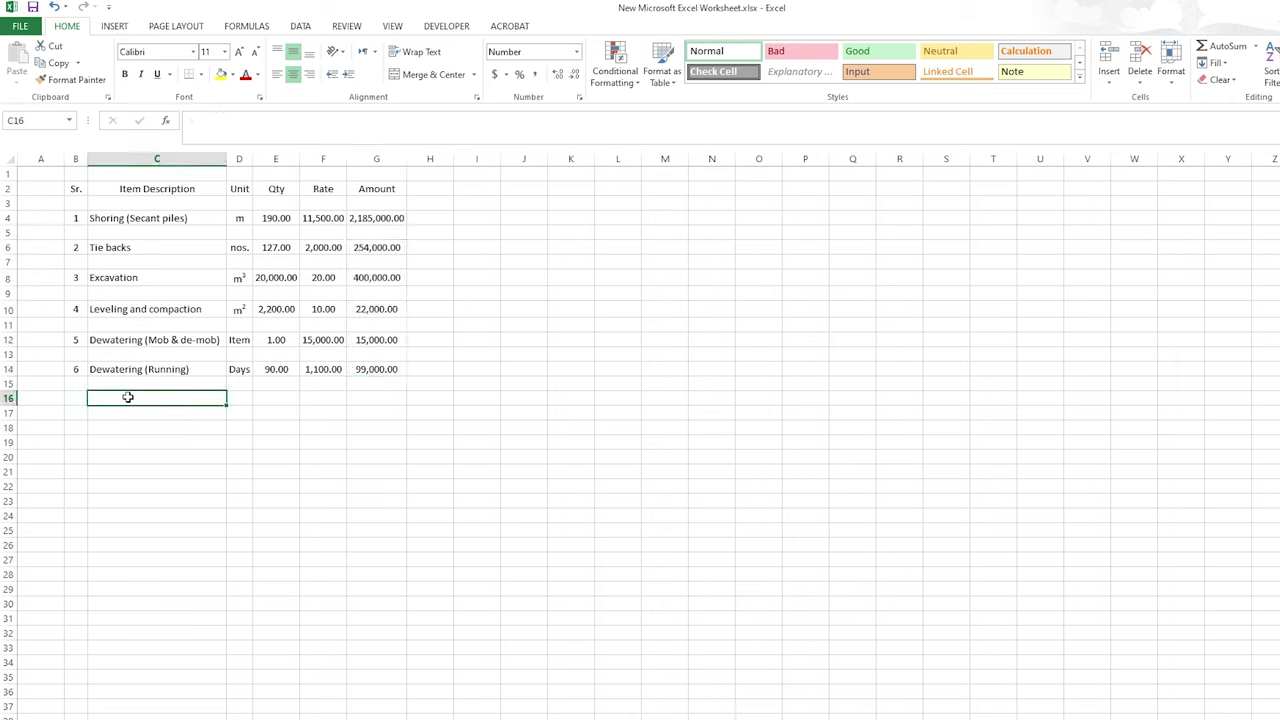
# Type the label Total in C16 and left-align it
pyautogui.write('Total')
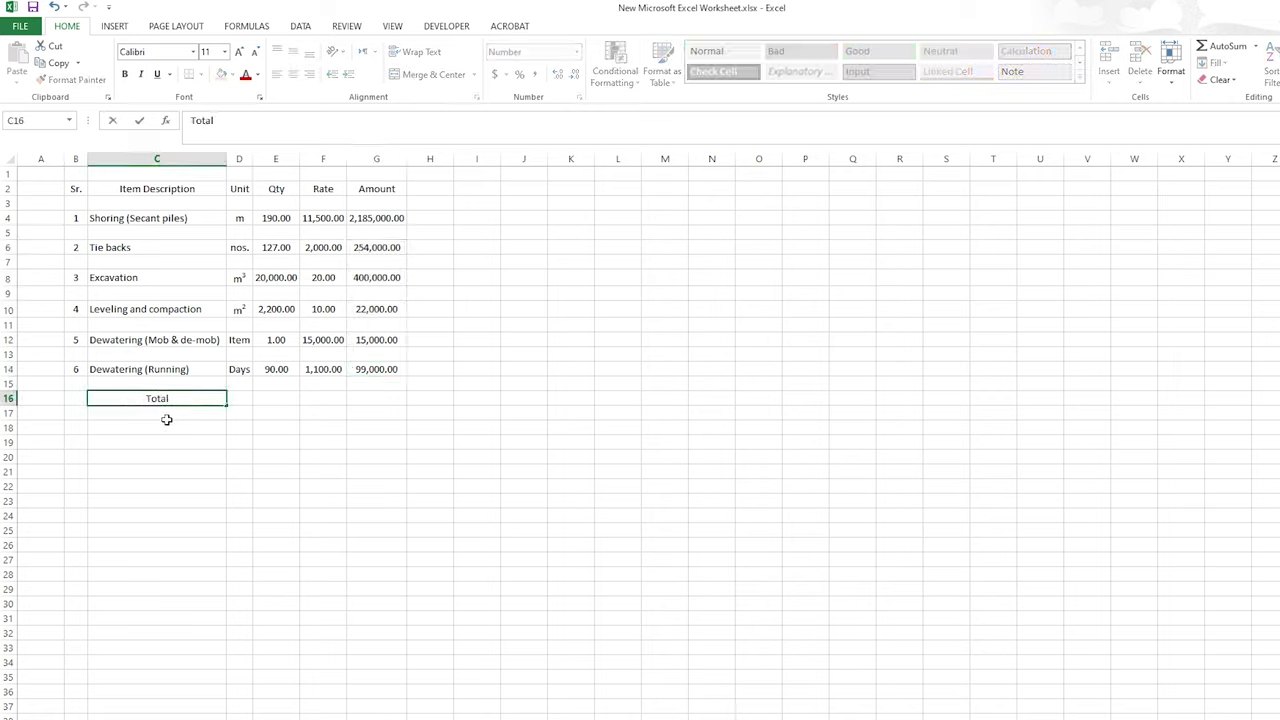
pyautogui.press('Return')
pyautogui.click(145, 396)
pyautogui.click(277, 74)
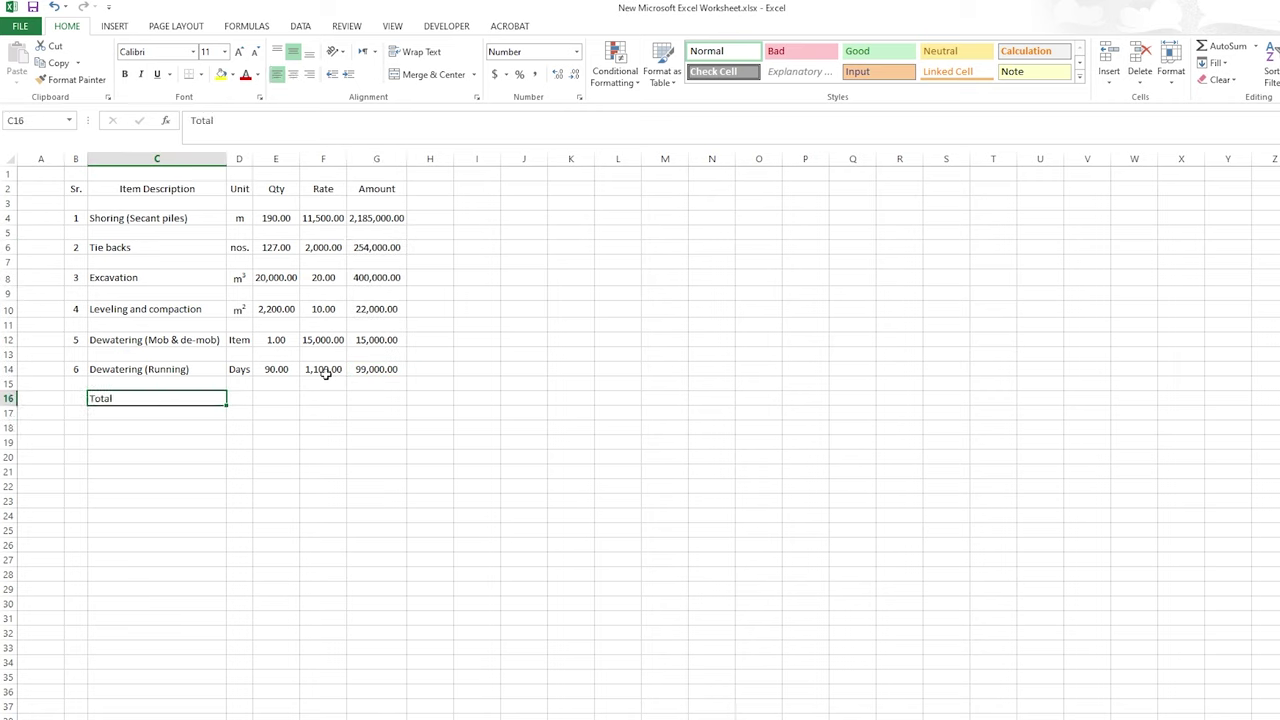
# AutoSum G4:G15 into G16 for a grand total of 2,975,000.00
pyautogui.click(363, 399)
pyautogui.hotkey('alt', '=')
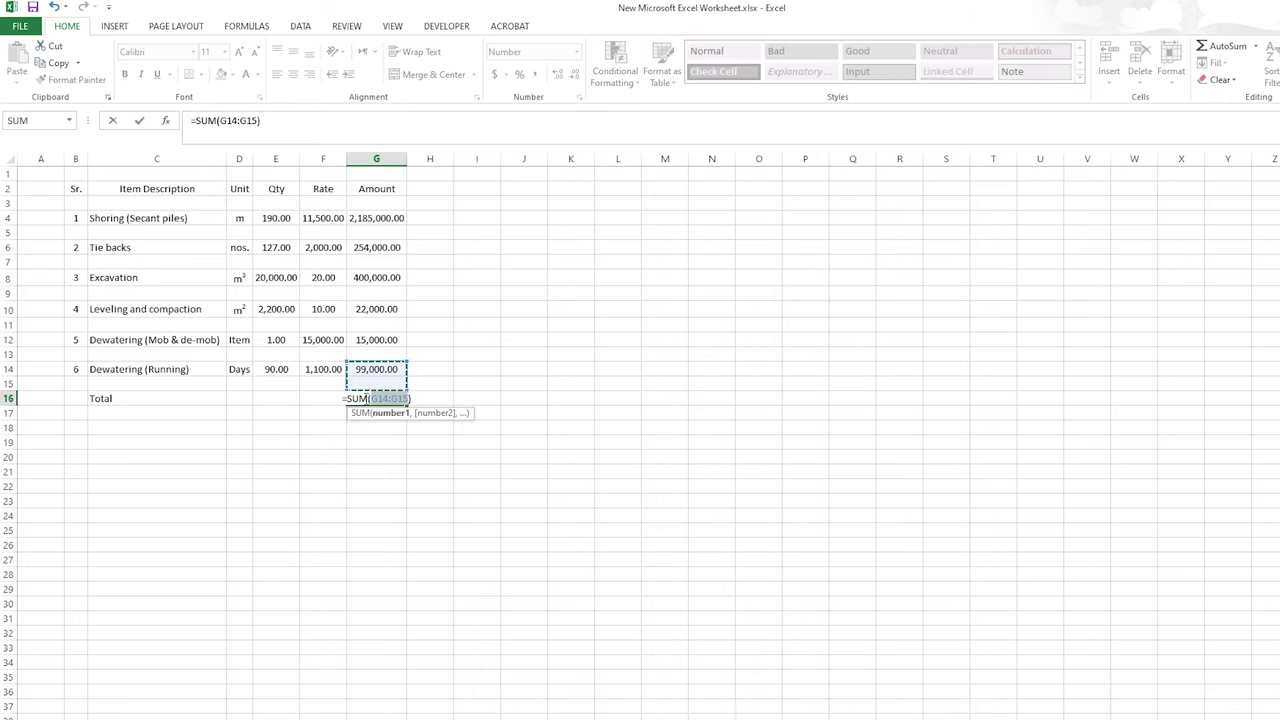
pyautogui.moveTo(372, 386); pyautogui.dragTo(380, 217)
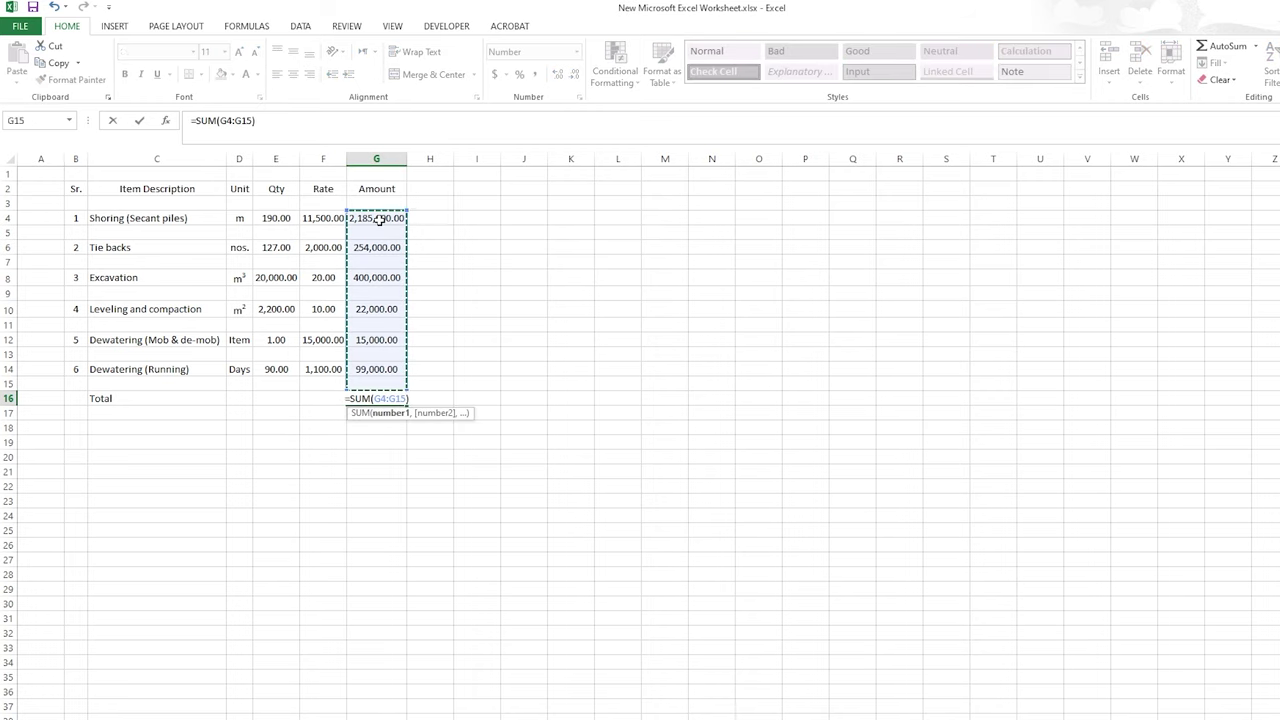
pyautogui.press('Return')
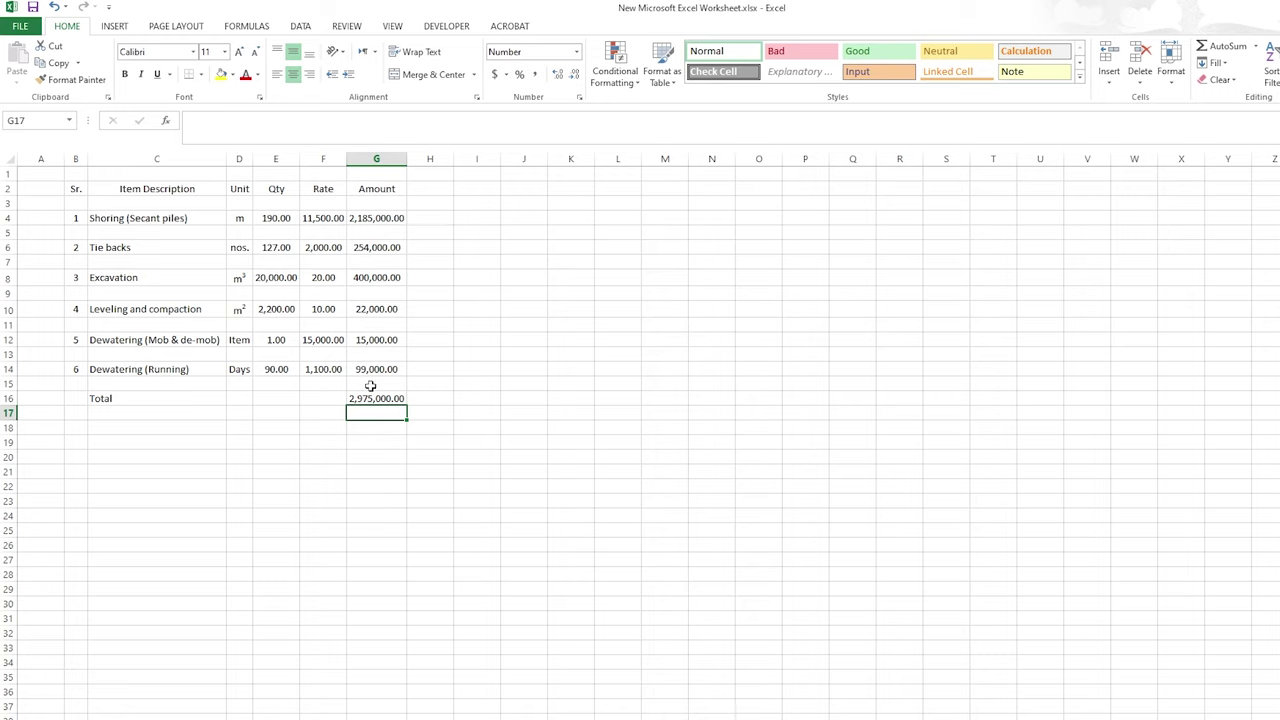
pyautogui.click(362, 397)
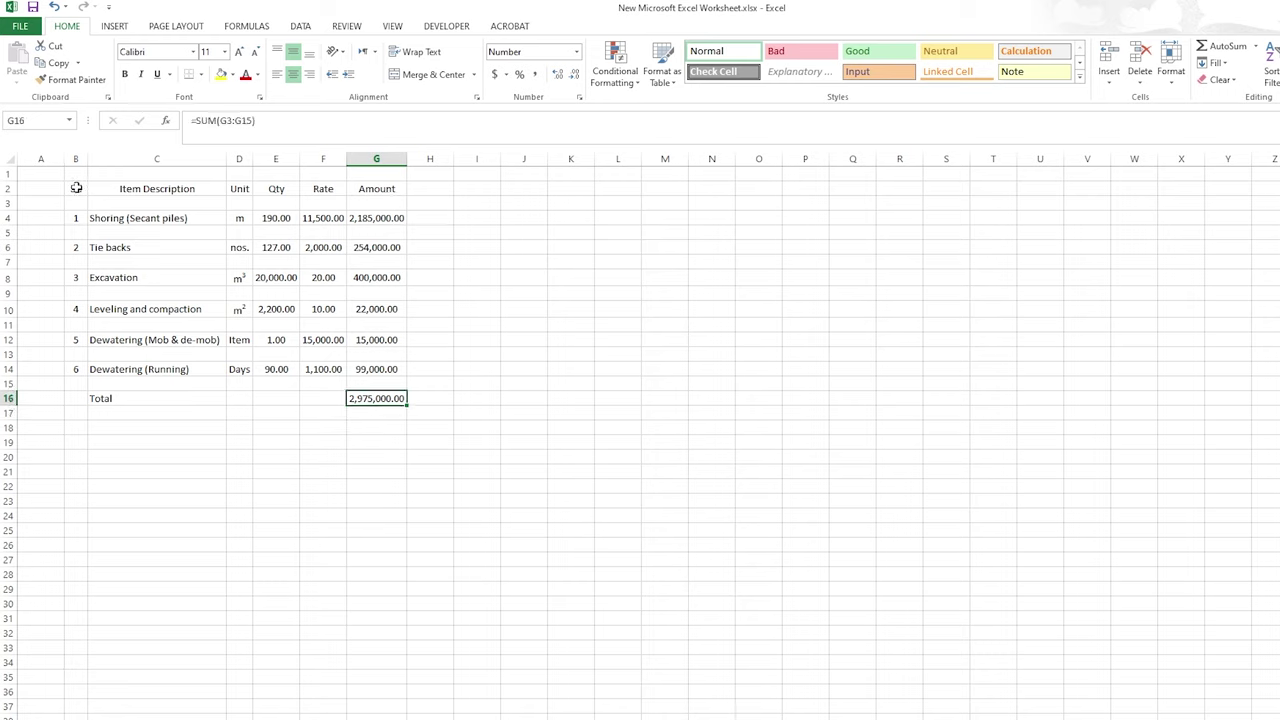
# Apply All Borders to the heading row B2:G2
pyautogui.moveTo(76, 188); pyautogui.dragTo(352, 186)
pyautogui.click(200, 74)
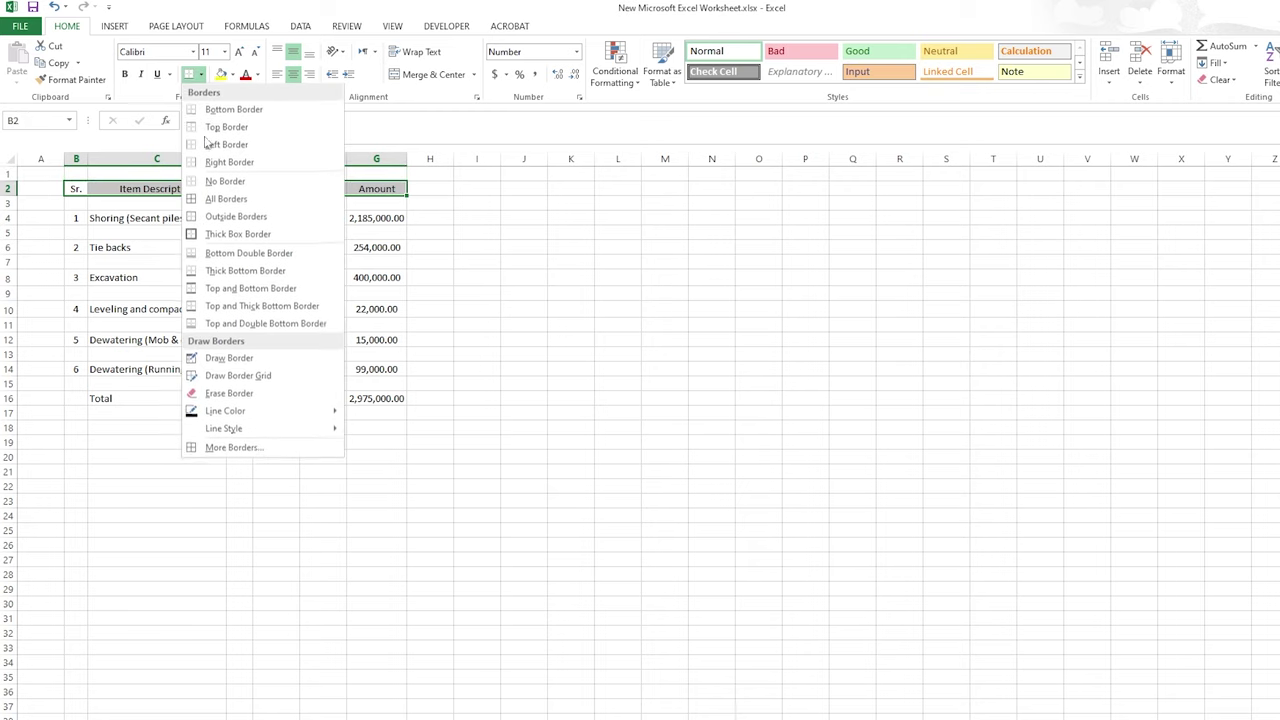
pyautogui.click(226, 198)
pyautogui.click(570, 308)
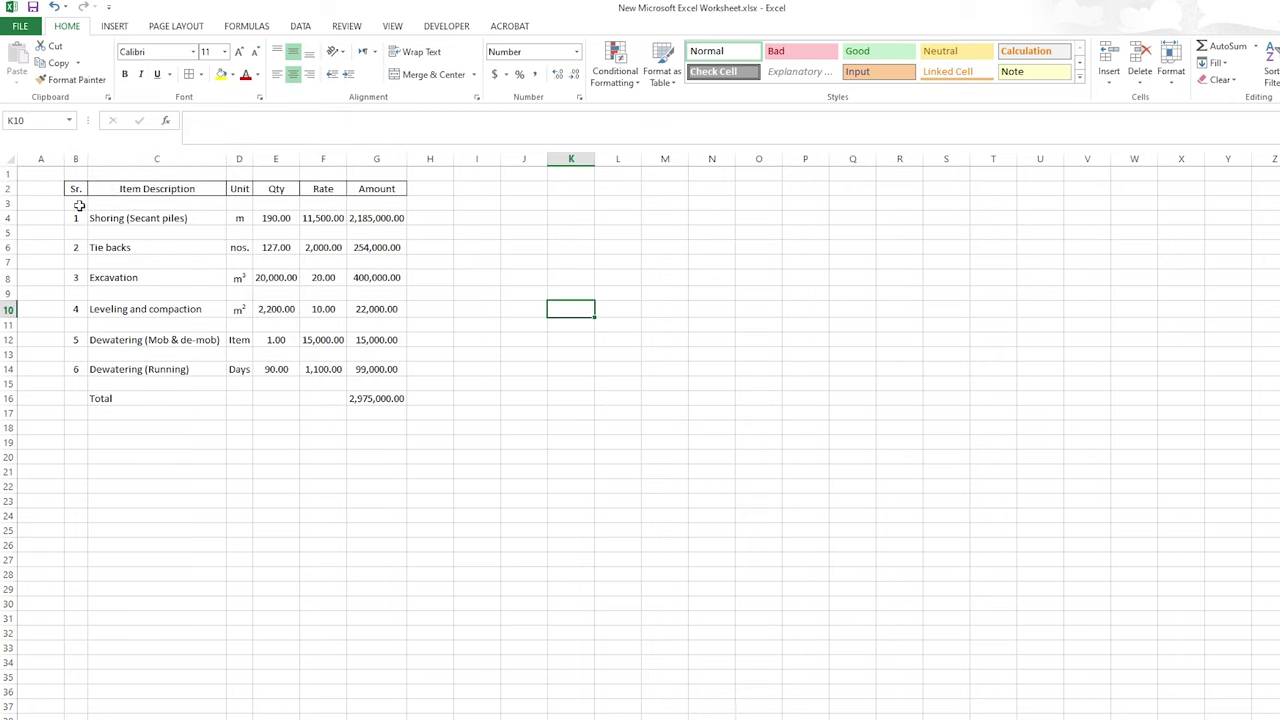
# Give B3:G16 outer edges and inside vertical lines through More Borders
pyautogui.moveTo(79, 205); pyautogui.dragTo(376, 400)
pyautogui.click(201, 74)
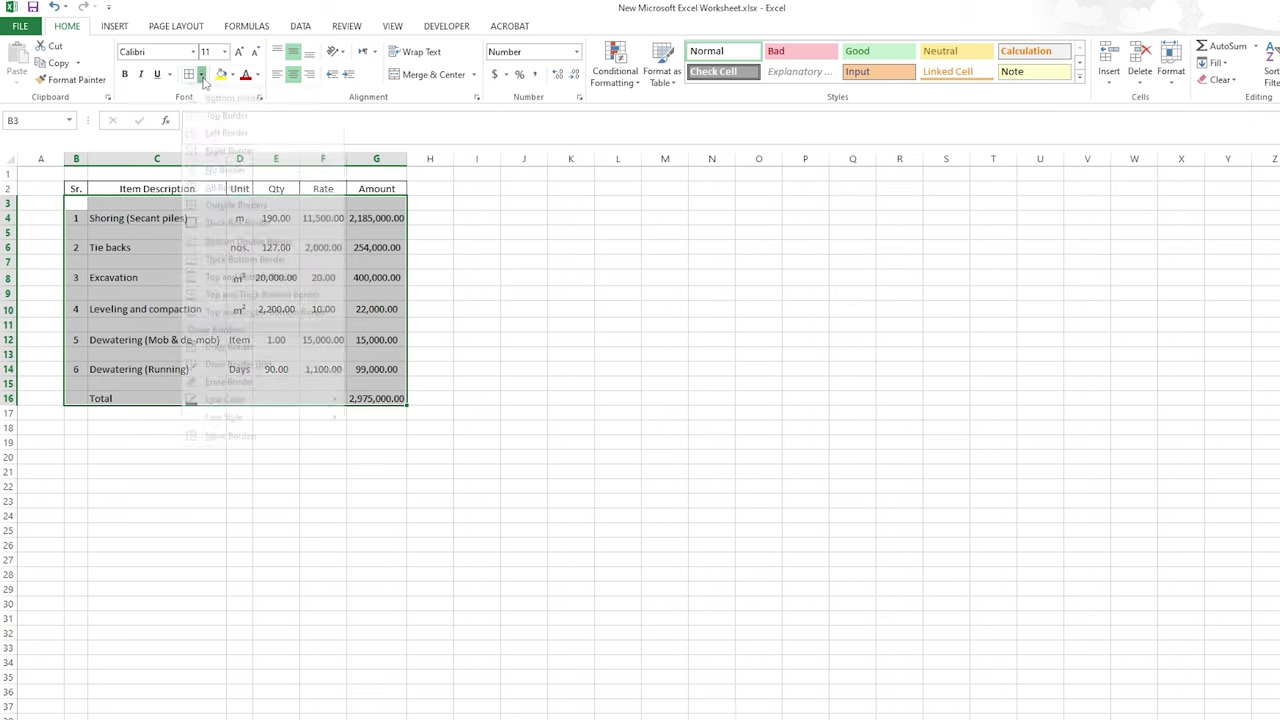
pyautogui.click(218, 447)
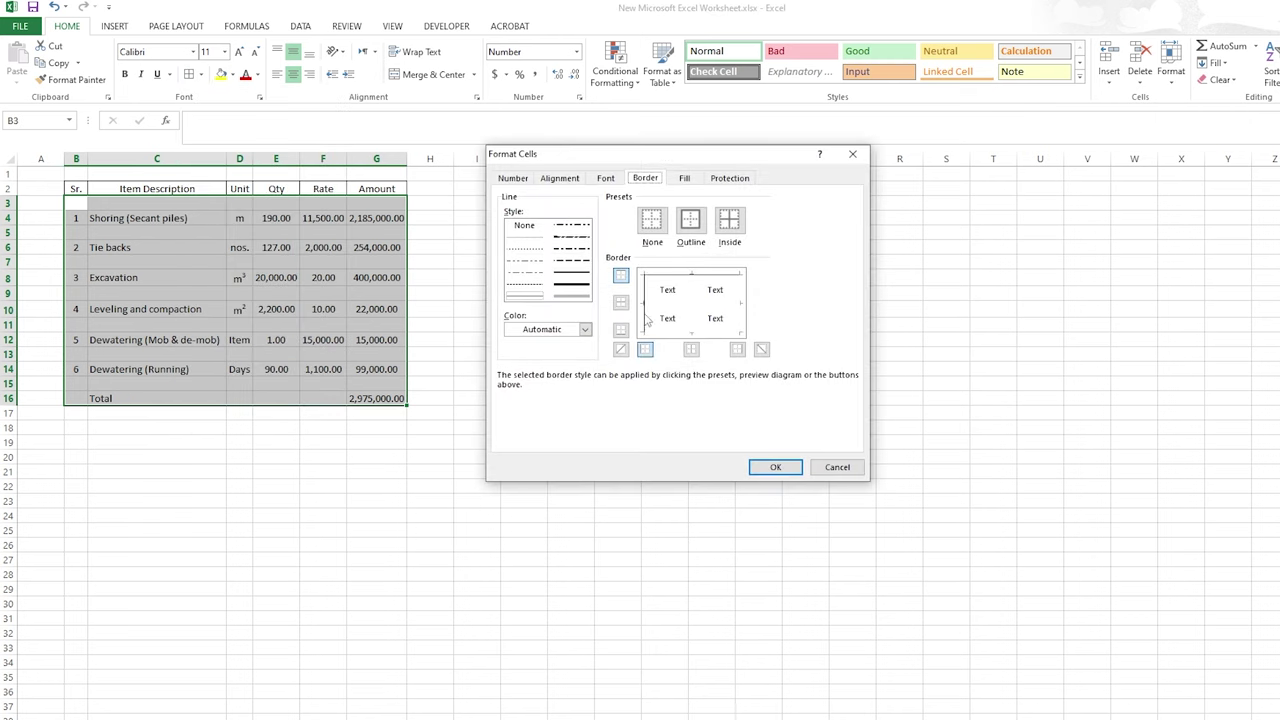
pyautogui.click(697, 313)
pyautogui.click(742, 322)
pyautogui.click(730, 334)
pyautogui.click(775, 467)
pyautogui.moveTo(290, 467); pyautogui.dragTo(333, 495)
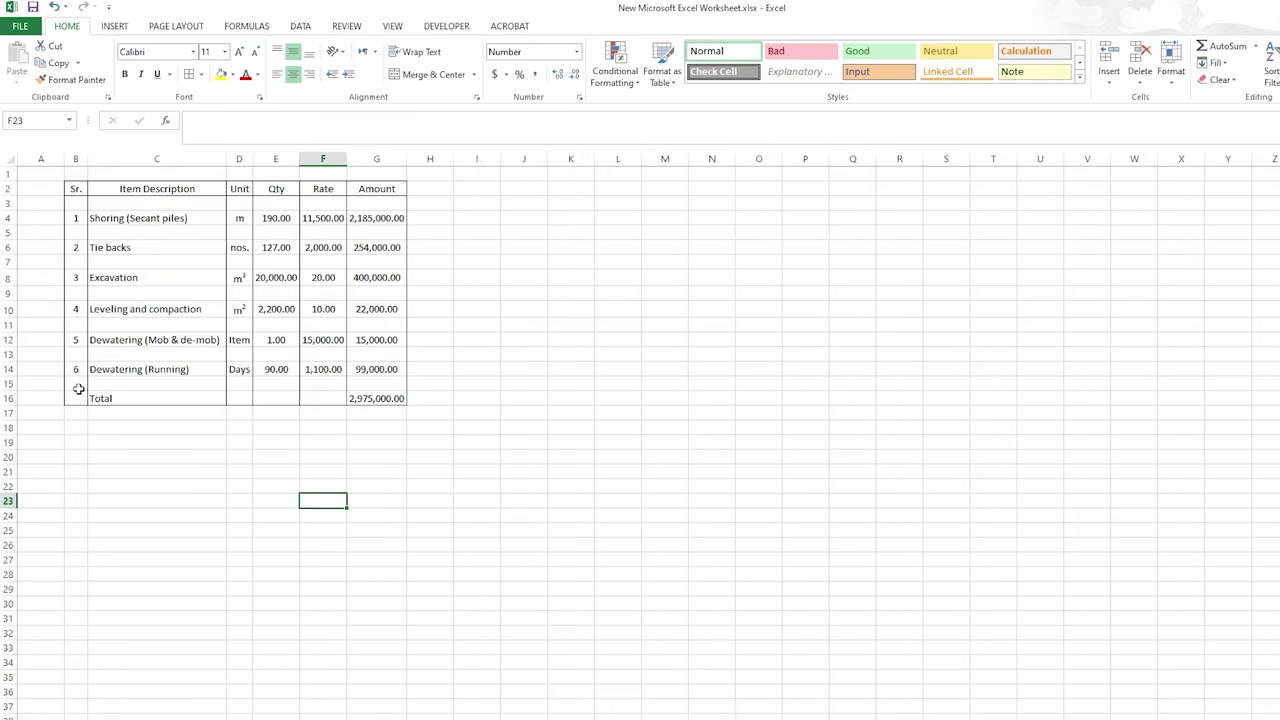
# Apply All Borders to the Total row B16:G16
pyautogui.moveTo(77, 398); pyautogui.dragTo(395, 398)
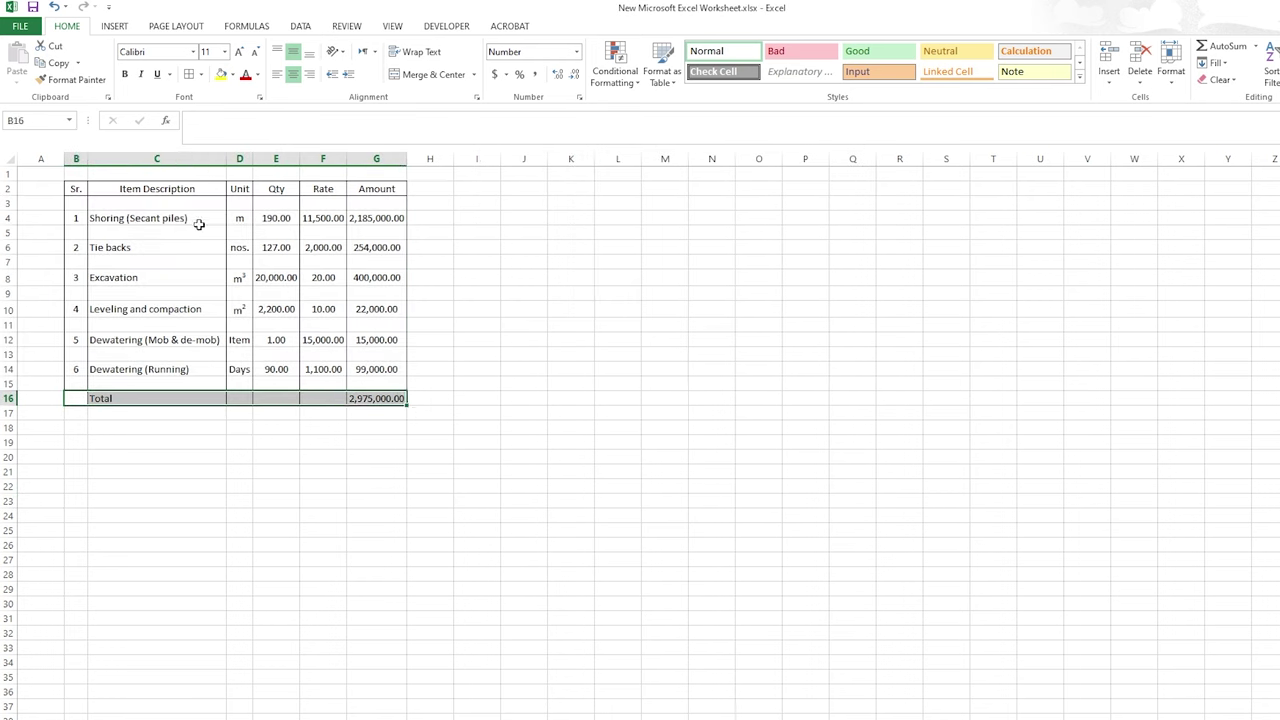
pyautogui.click(201, 74)
pyautogui.click(225, 200)
pyautogui.click(563, 424)
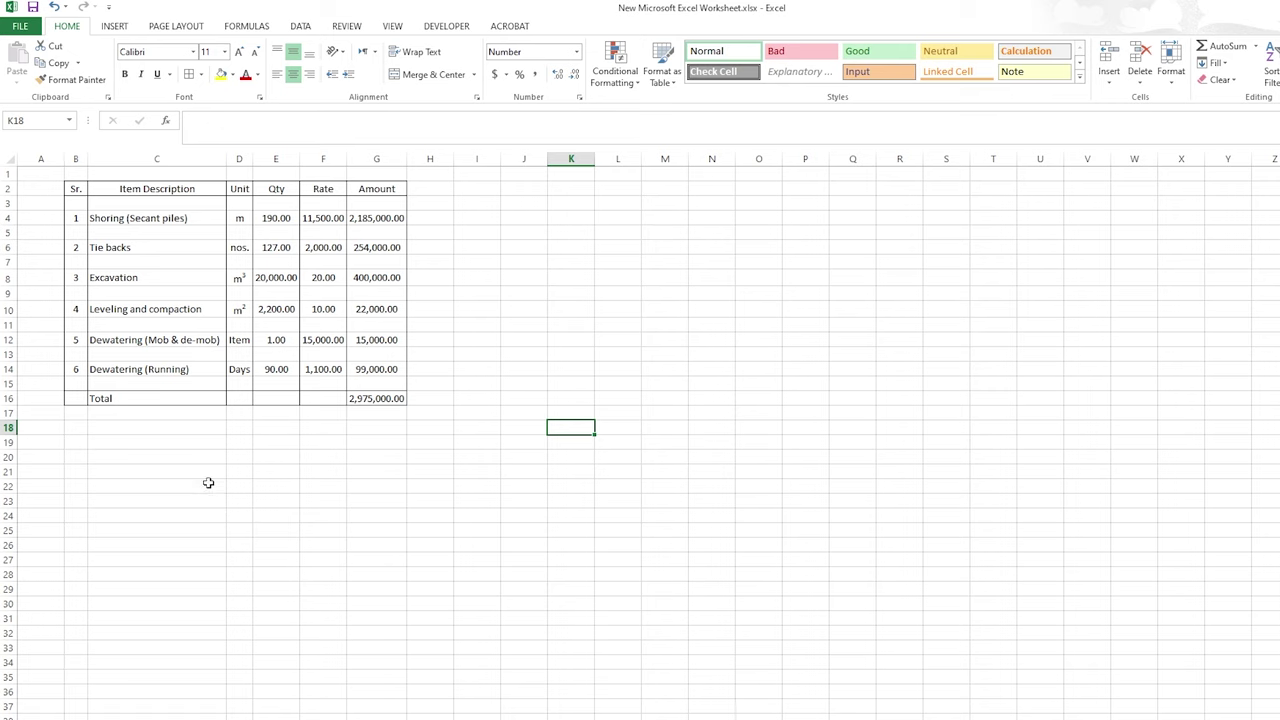
# Narrow column A and insert blank rows so the table headings start at row 8
pyautogui.moveTo(64, 158); pyautogui.dragTo(33, 157)
pyautogui.click(152, 457)
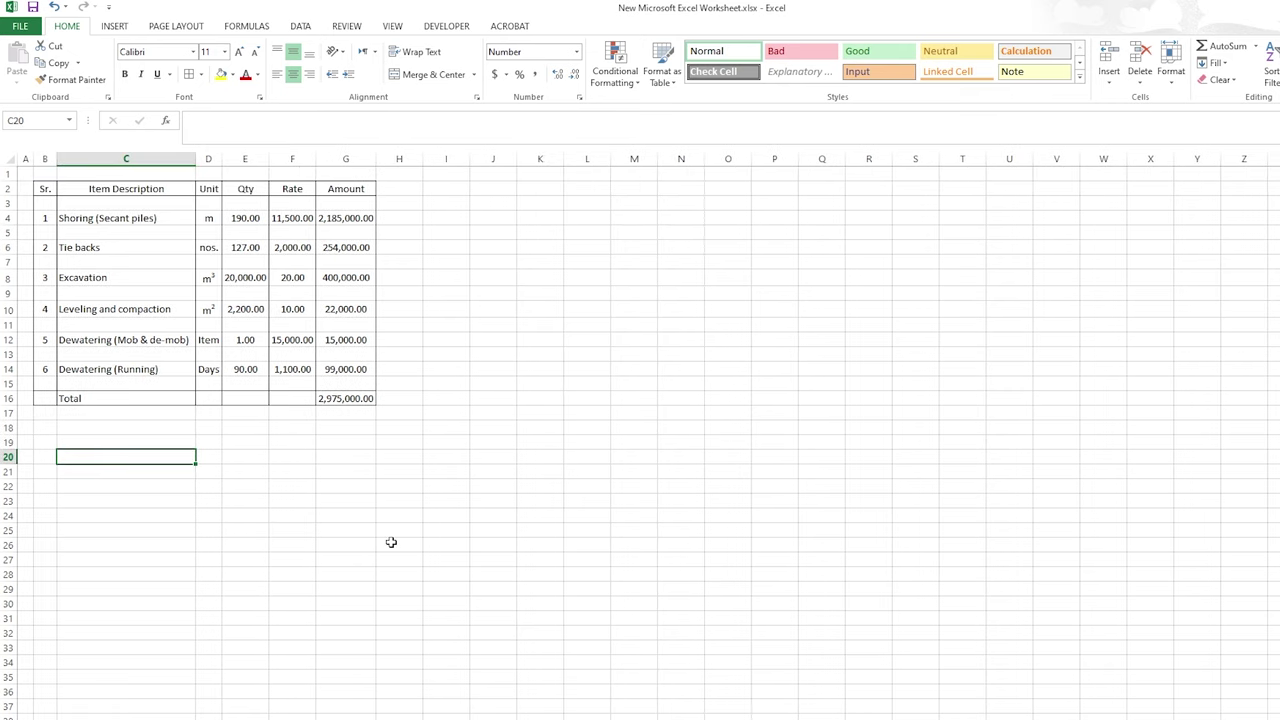
pyautogui.click(9, 174)
pyautogui.moveTo(8, 181); pyautogui.dragTo(5, 193)
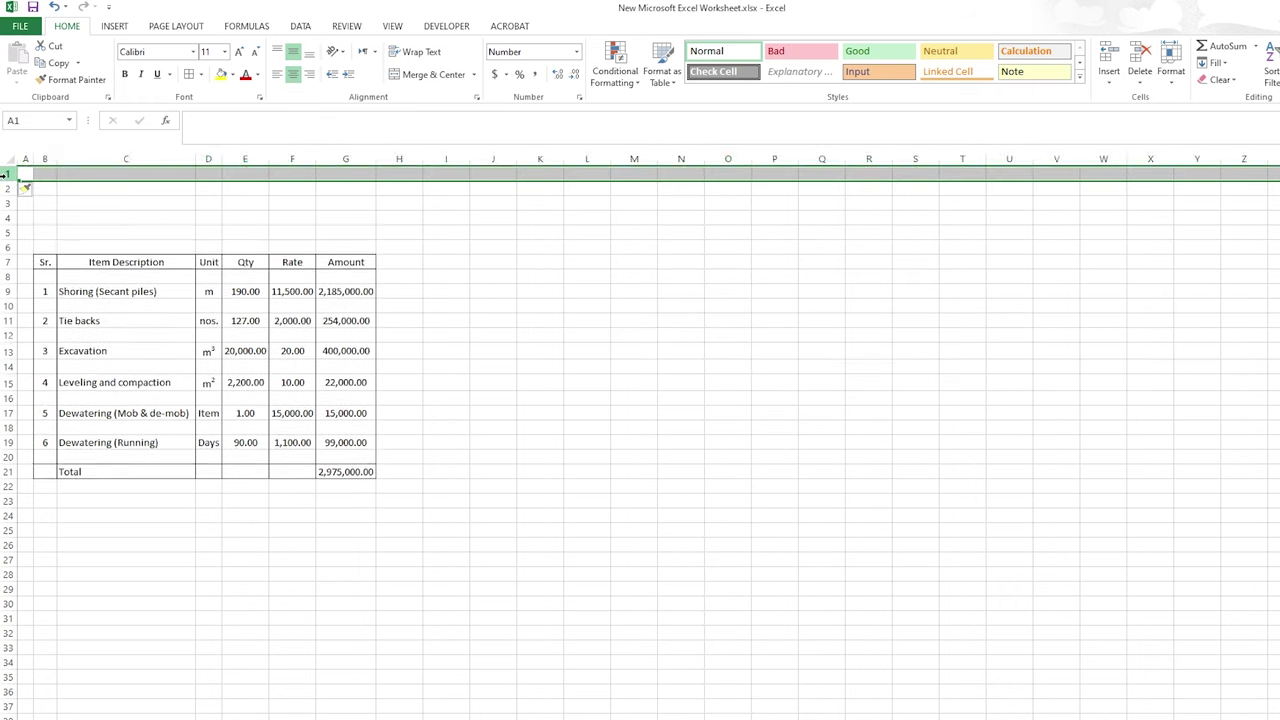
pyautogui.hotkey('ctrl', 'shift', '+')
# Merge and centre E4:G4 for the header block
pyautogui.click(536, 368)
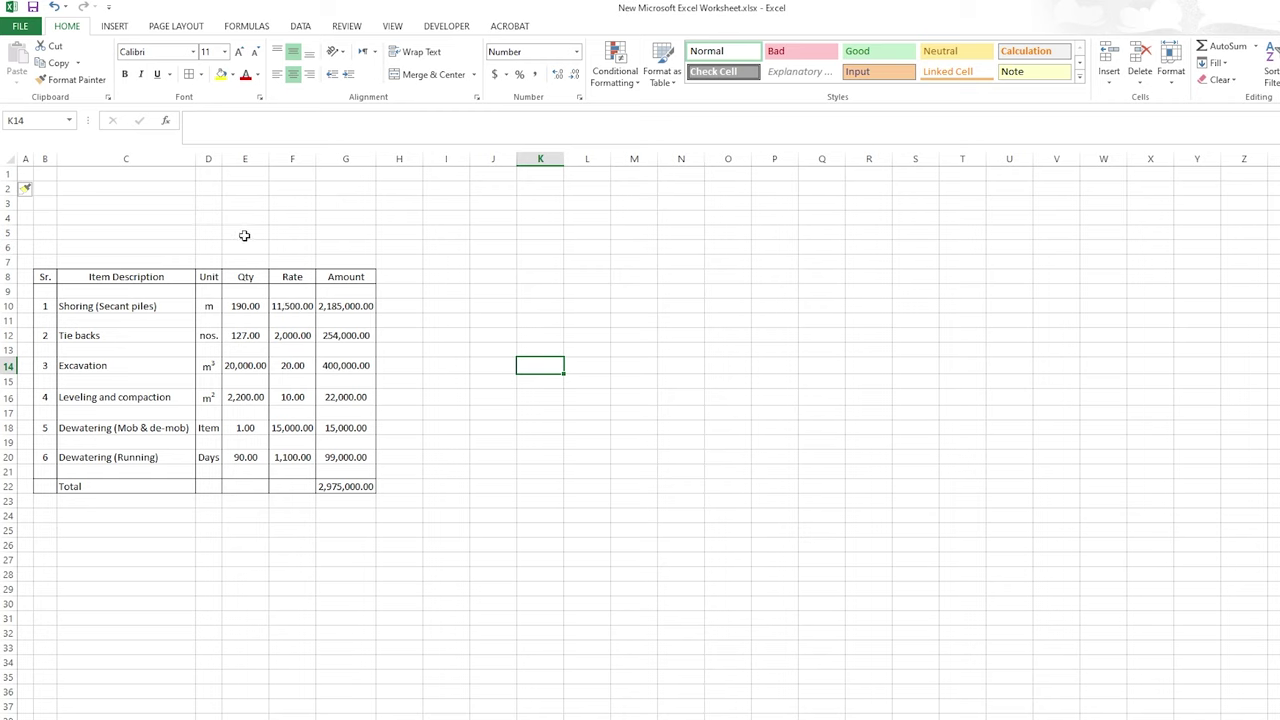
pyautogui.moveTo(242, 218); pyautogui.dragTo(329, 220)
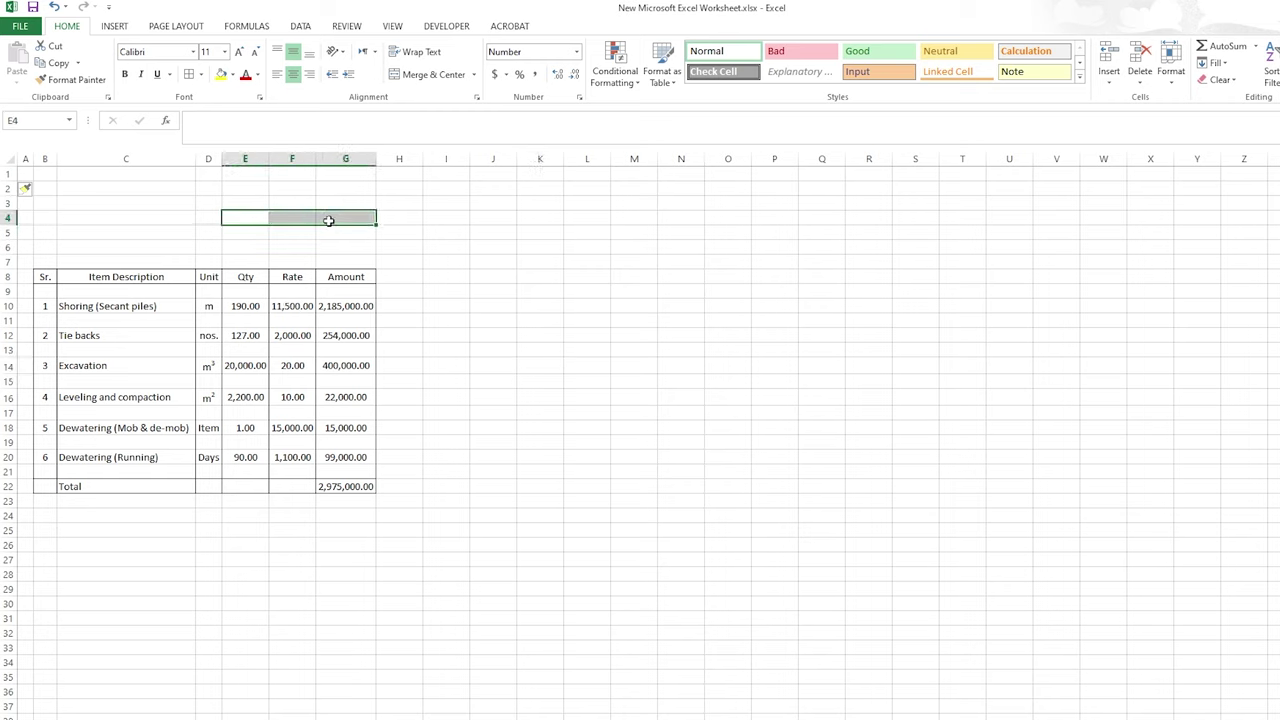
pyautogui.click(425, 74)
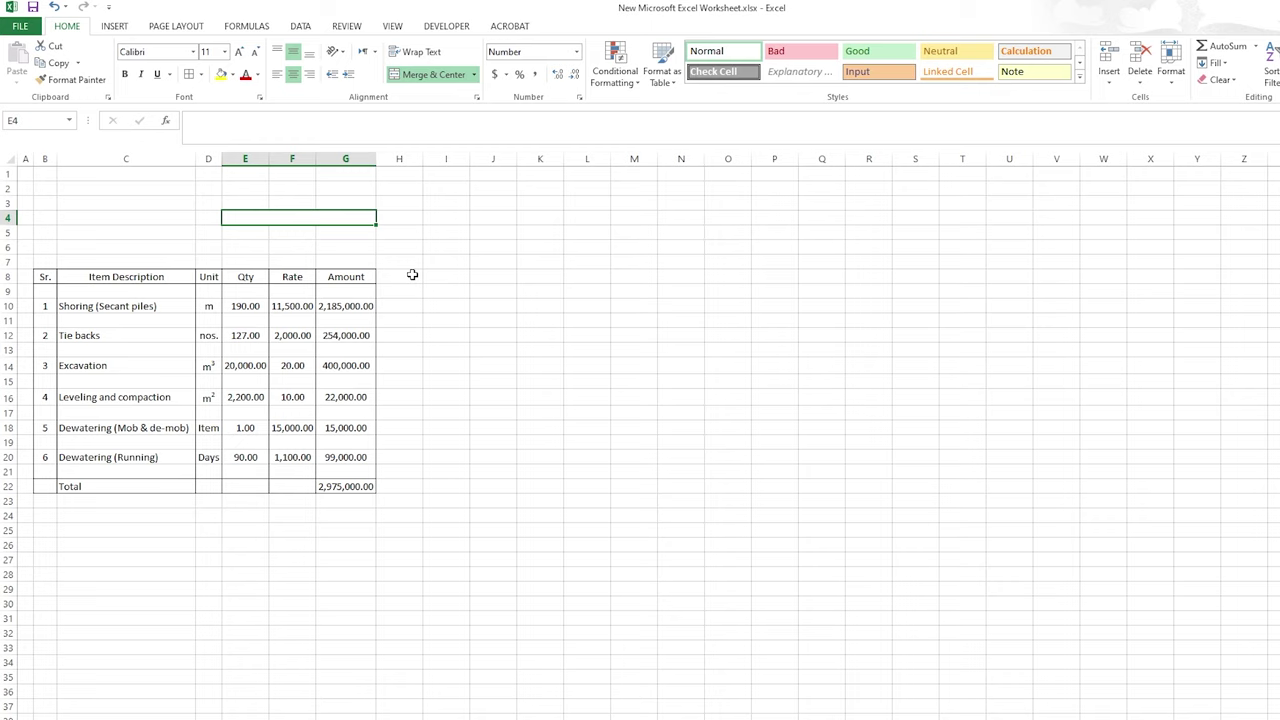
# Enter 'Vendor (1)' in the merged row 4 cell and copy it to row 5
pyautogui.write('Vendor')
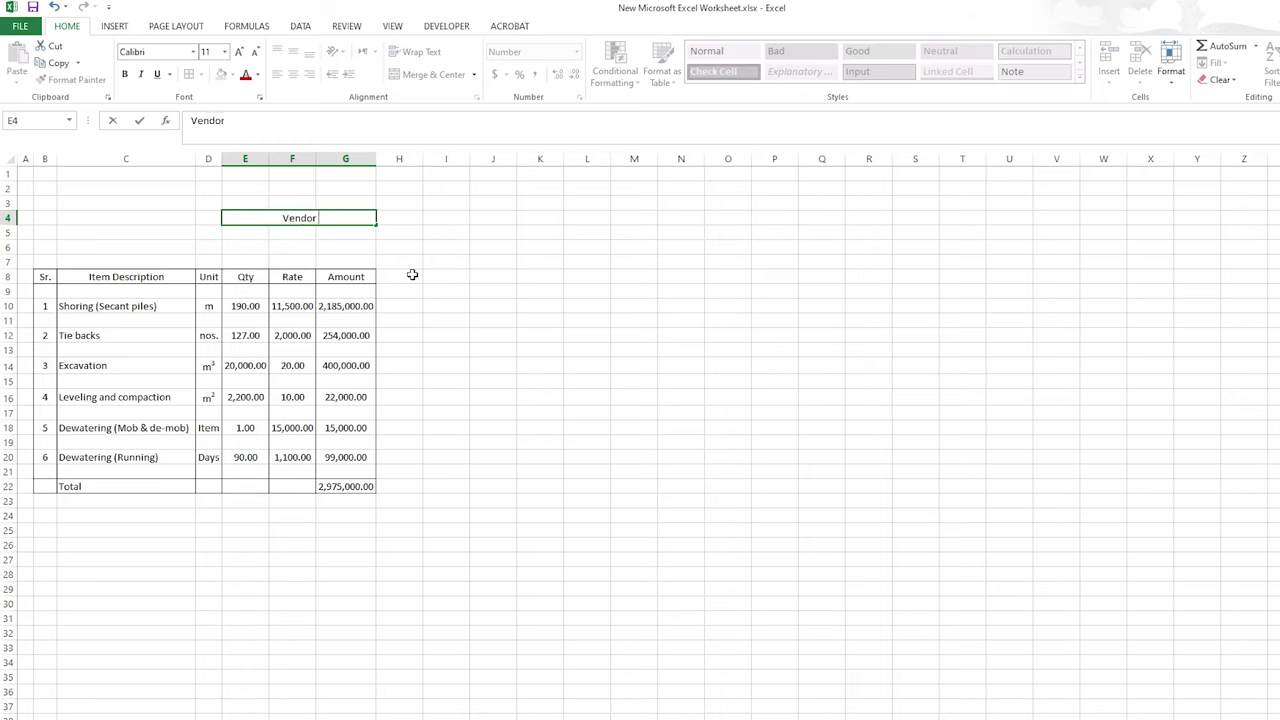
pyautogui.write(' (1)')
pyautogui.press('Return')
pyautogui.press('Up')
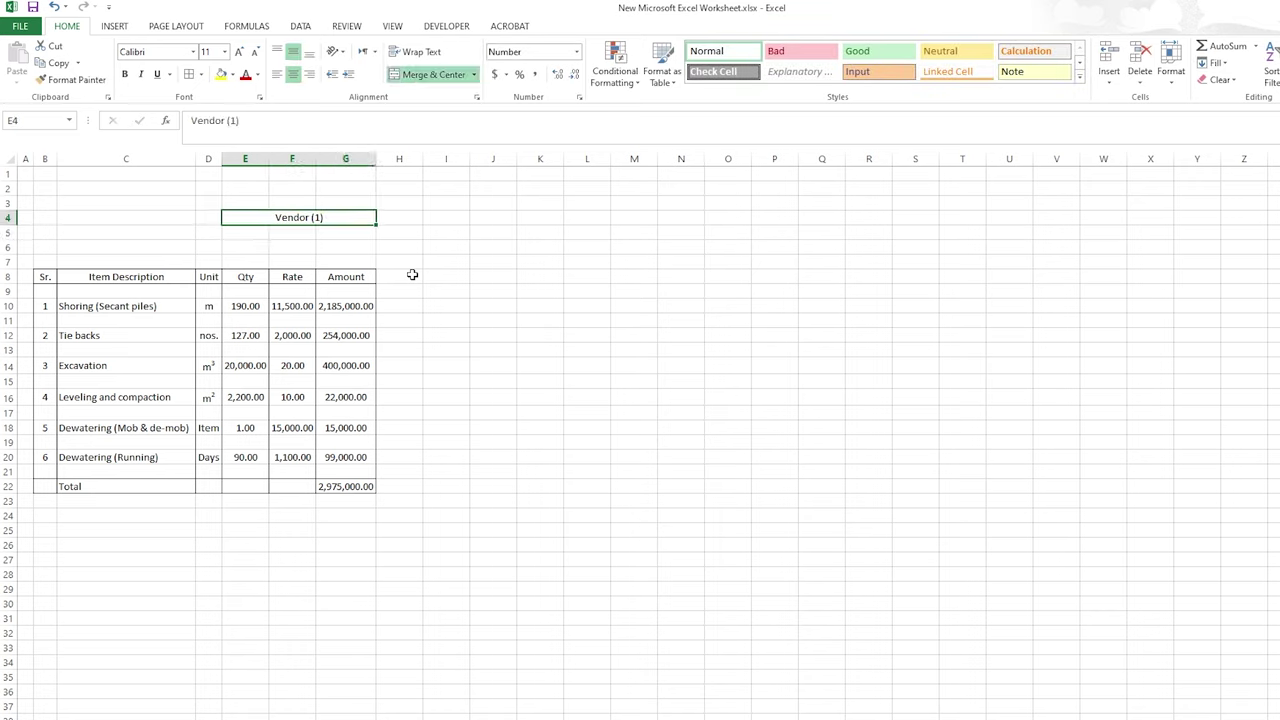
pyautogui.hotkey('ctrl', 'c')
pyautogui.press('Down')
pyautogui.press('Return')
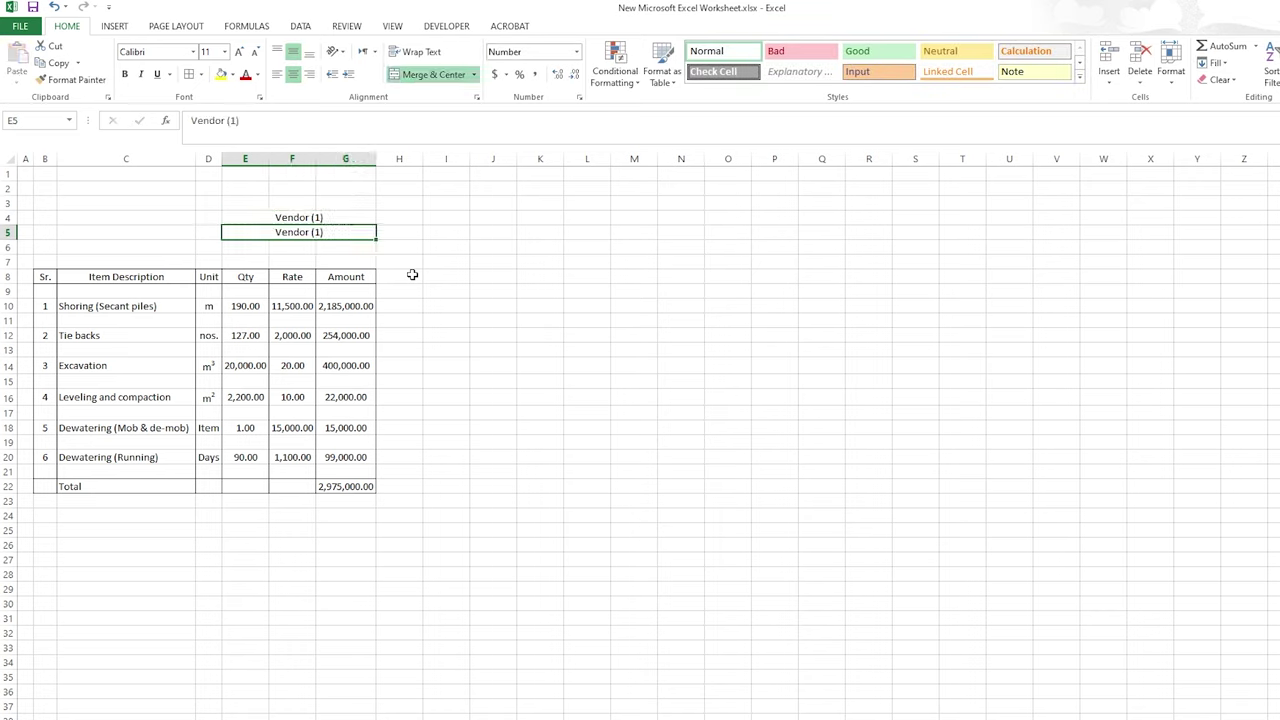
# Enter 'Contact person / mobile number' in row 5 and copy it to row 6
pyautogui.write('Contact')
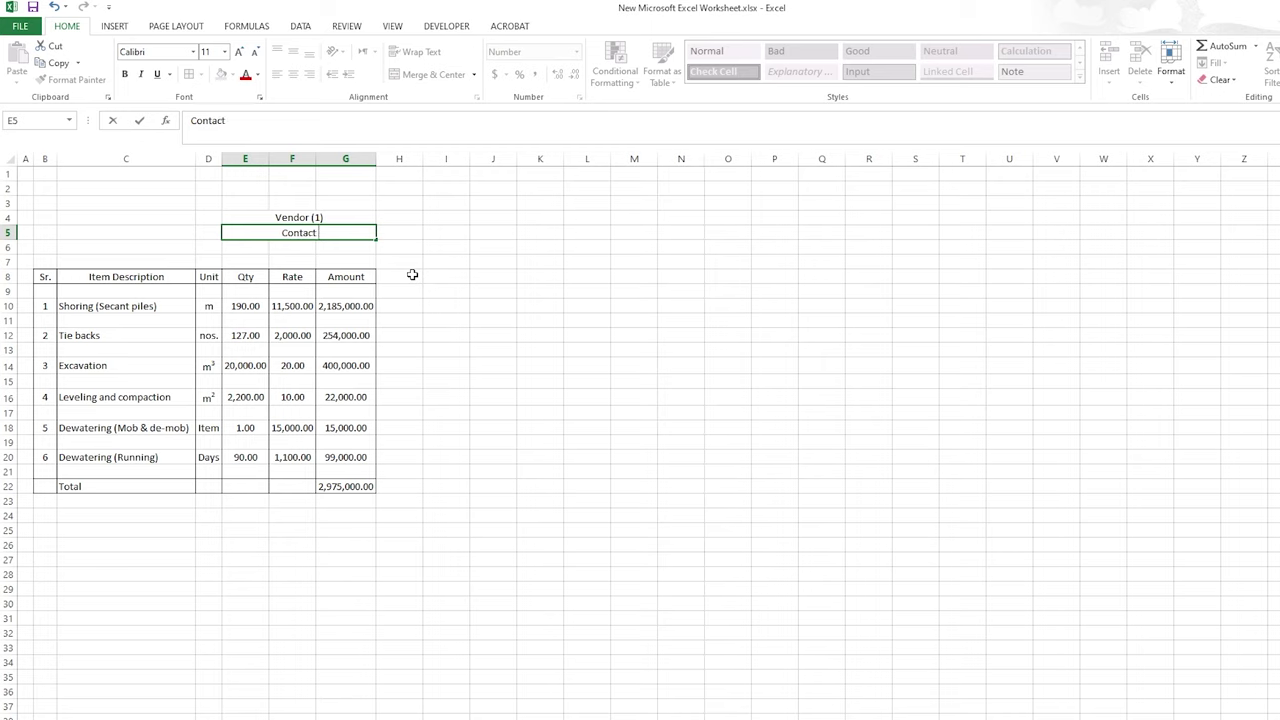
pyautogui.write(' person / mo')
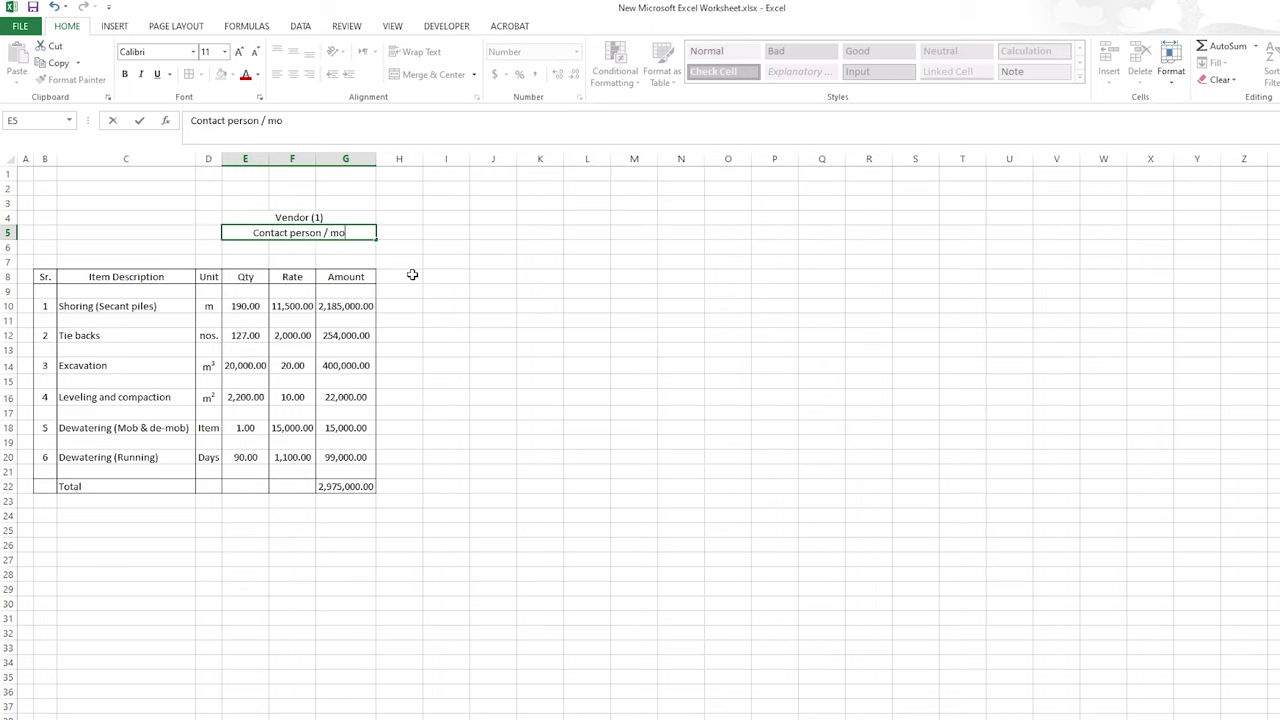
pyautogui.write('bile number')
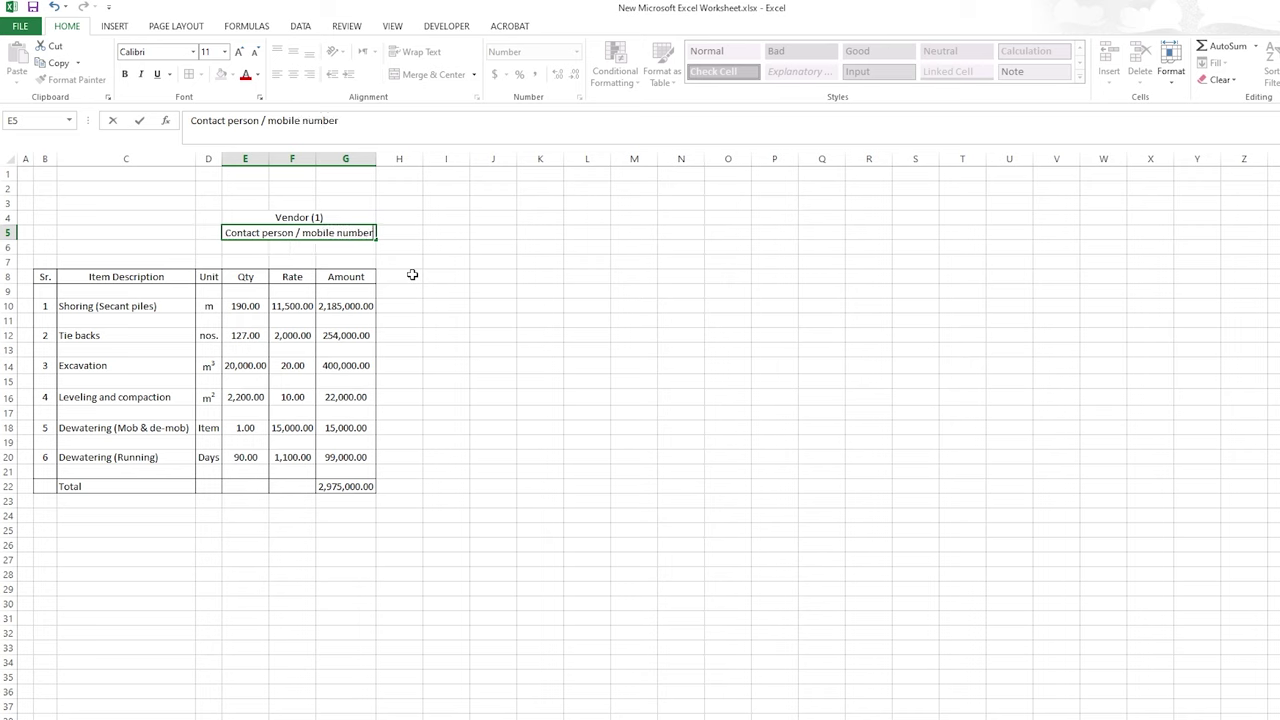
pyautogui.press('Return')
pyautogui.press('Up')
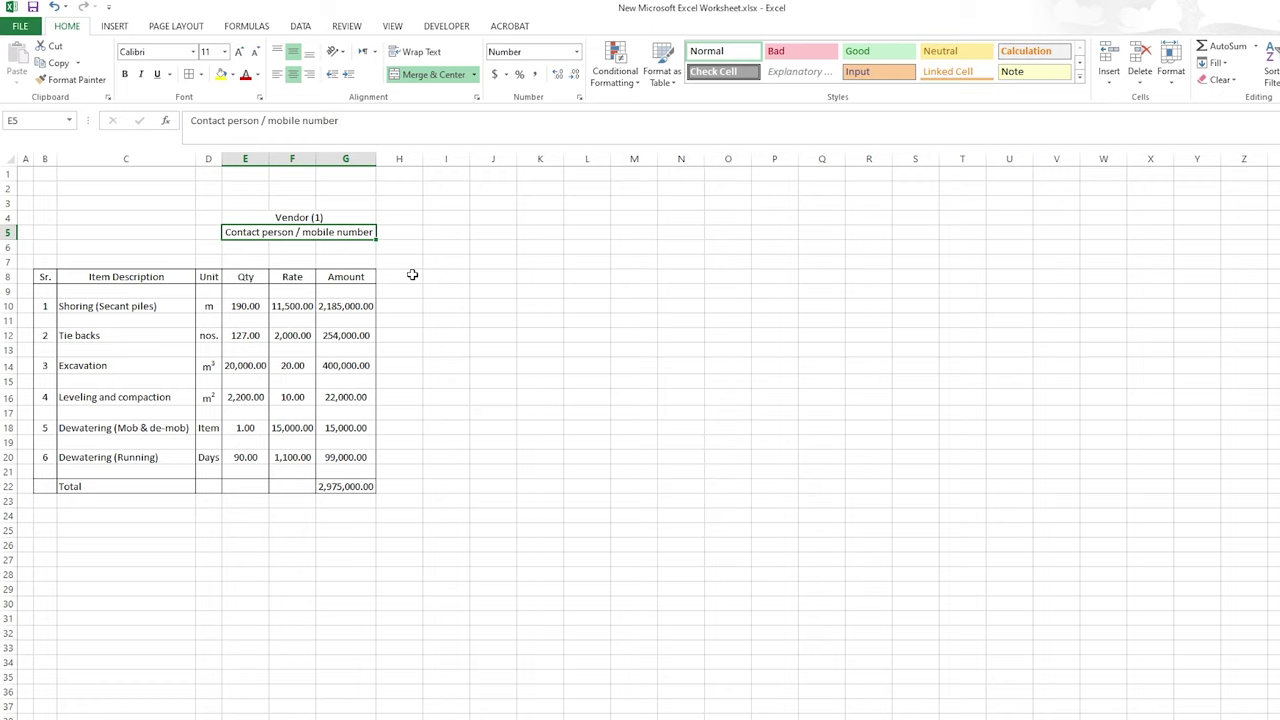
pyautogui.hotkey('ctrl', 'c')
pyautogui.press('Down')
pyautogui.press('Return')
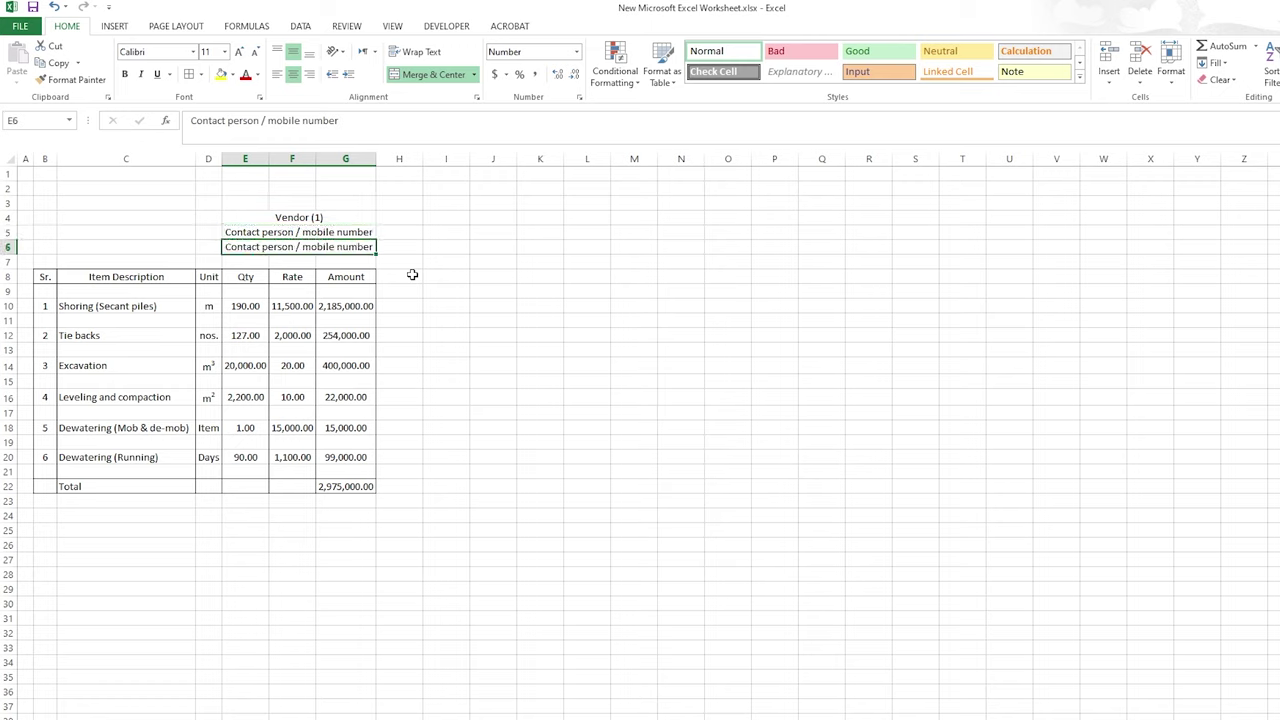
# Enter 'Quotation ref' in row 6 and paste the line into row 7
pyautogui.write('Quotation r')
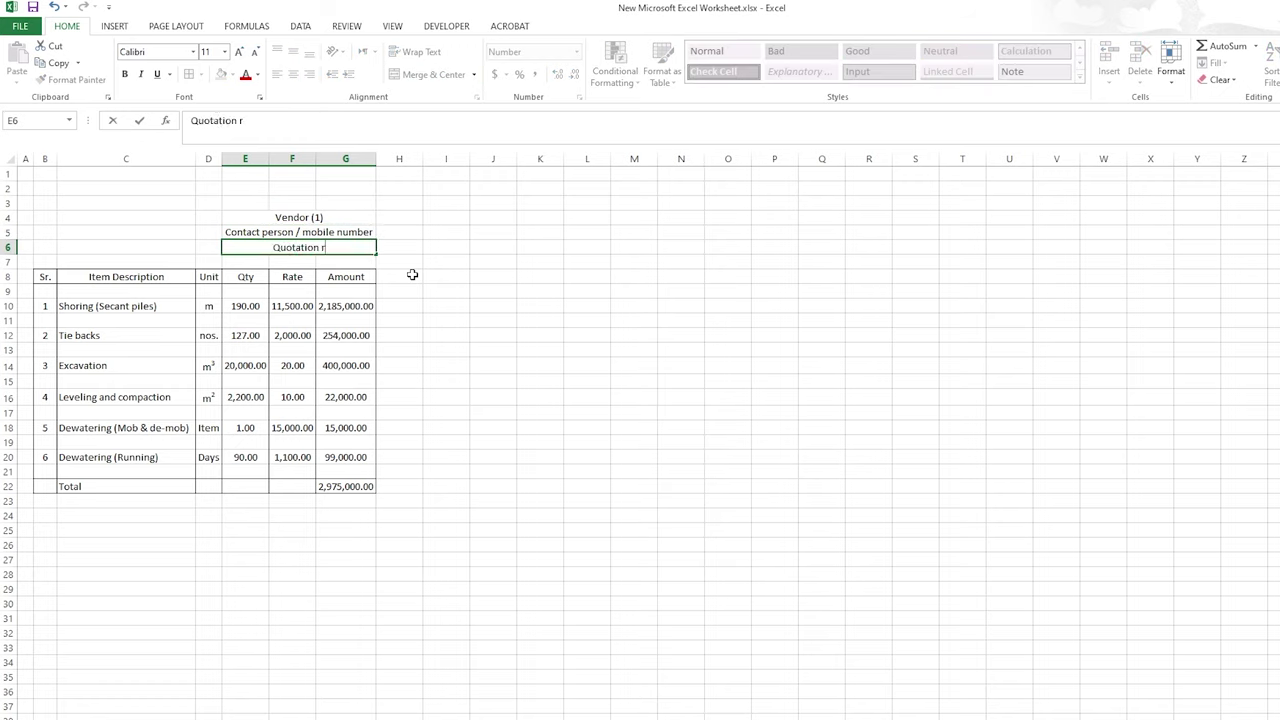
pyautogui.write('ef')
pyautogui.press('Return')
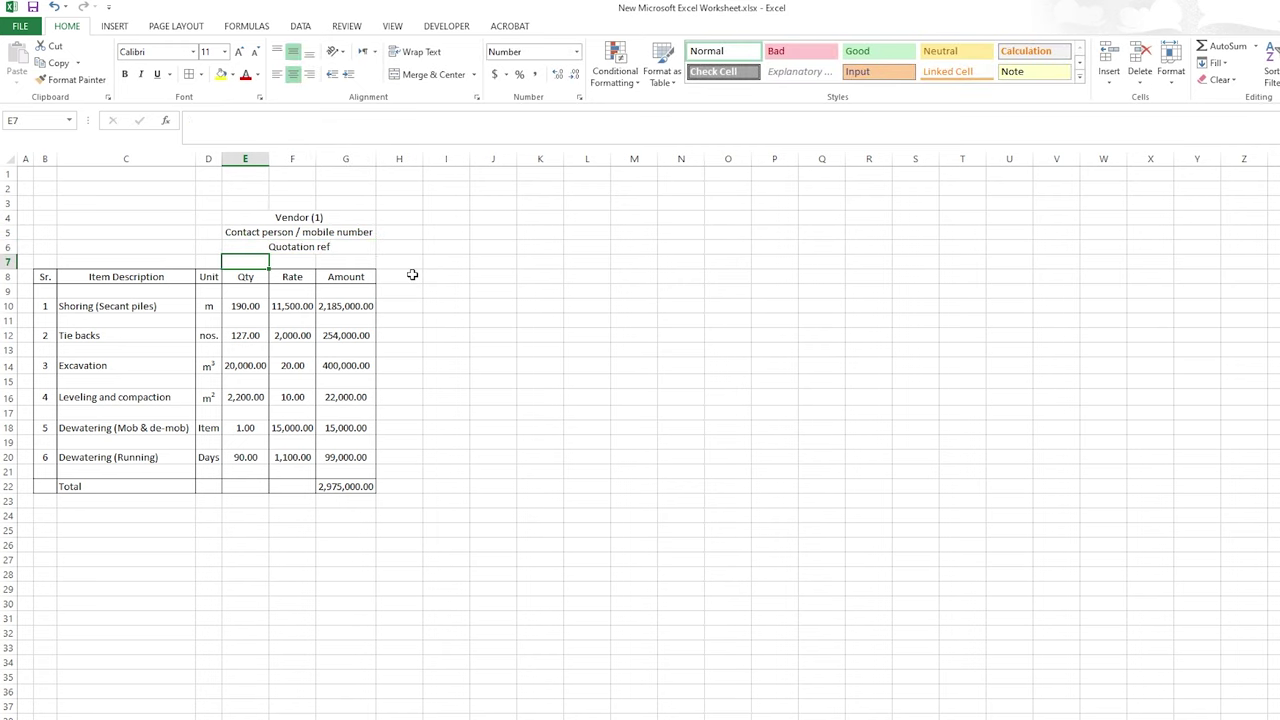
pyautogui.press('Up')
pyautogui.hotkey('ctrl', 'c')
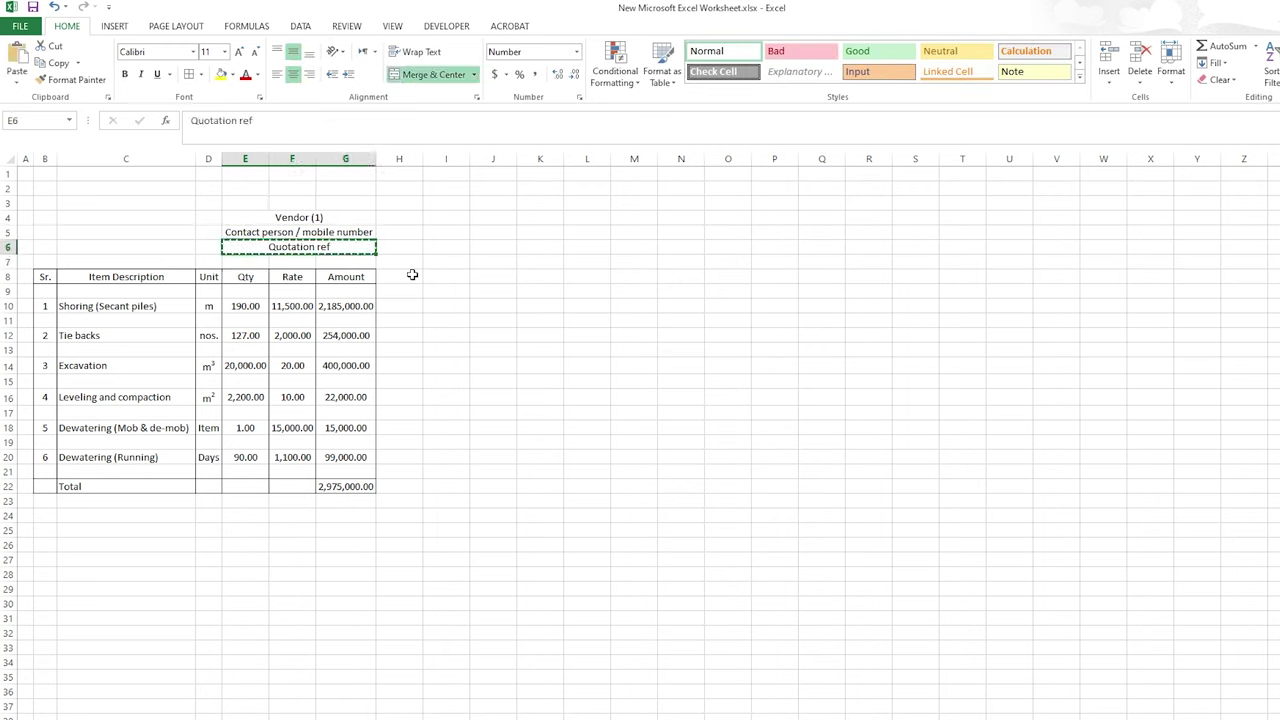
pyautogui.press('Down')
pyautogui.hotkey('ctrl', 'v')
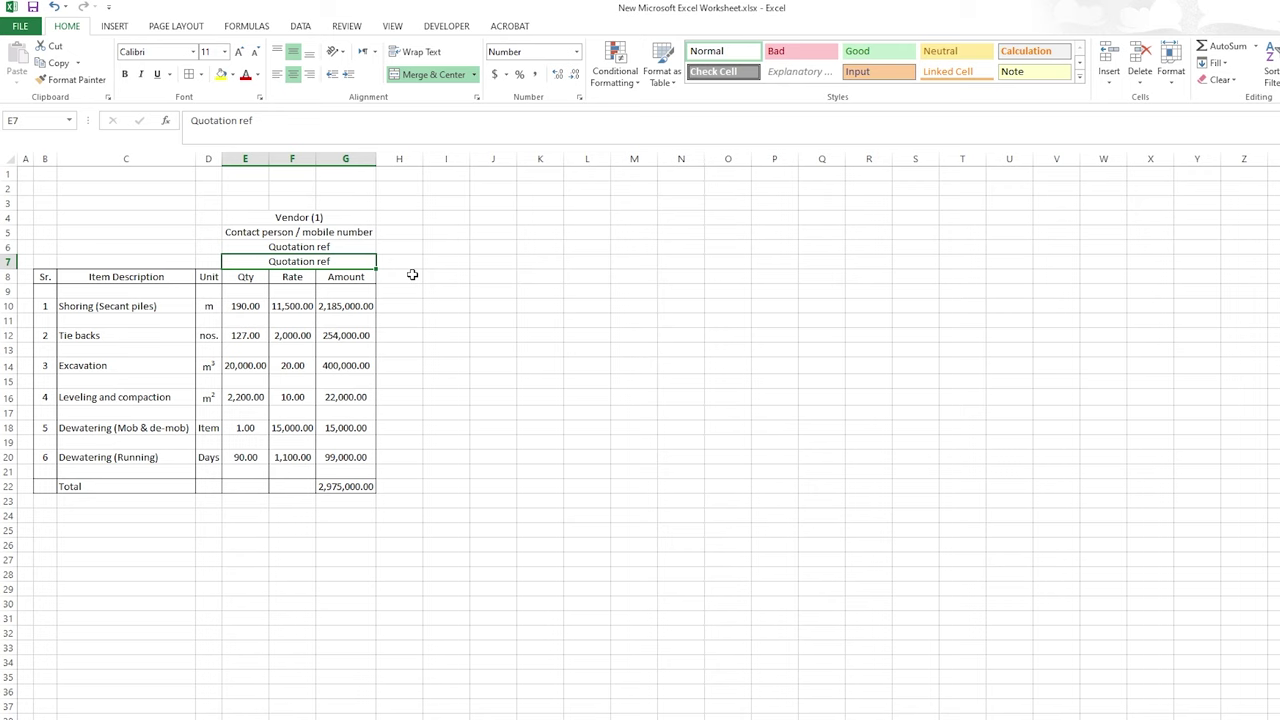
# Edit the row 7 copy to read 'Quotation date'
pyautogui.press('F2')
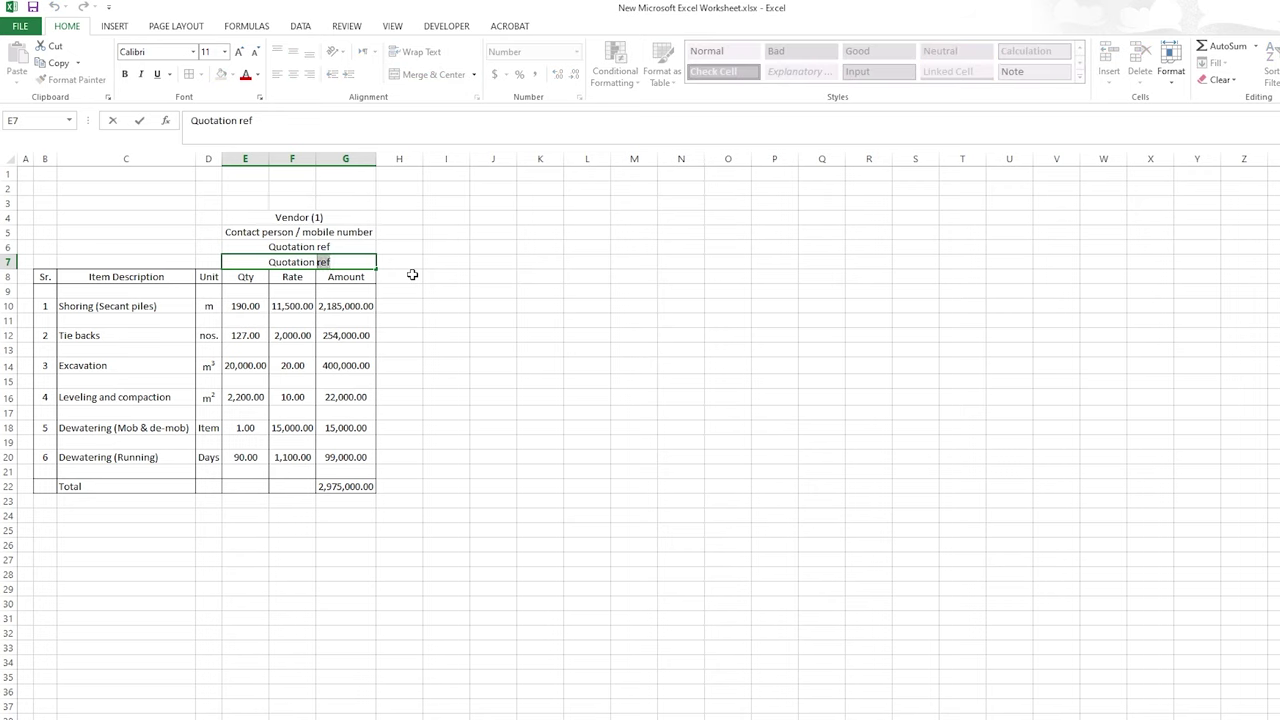
pyautogui.write('date')
pyautogui.press('Return')
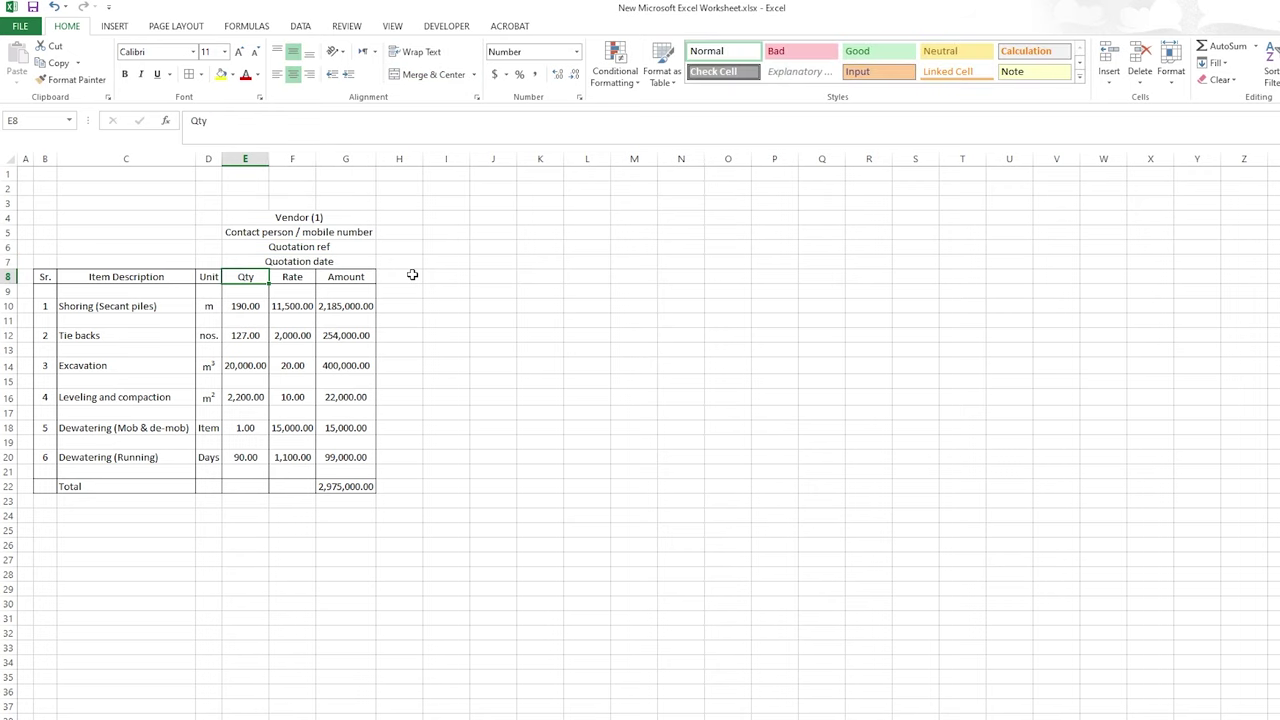
pyautogui.press('Up')
# Format E7 with the 14-Mar-12 date style and enter the date 19/5/2022
pyautogui.rightClick(297, 261)
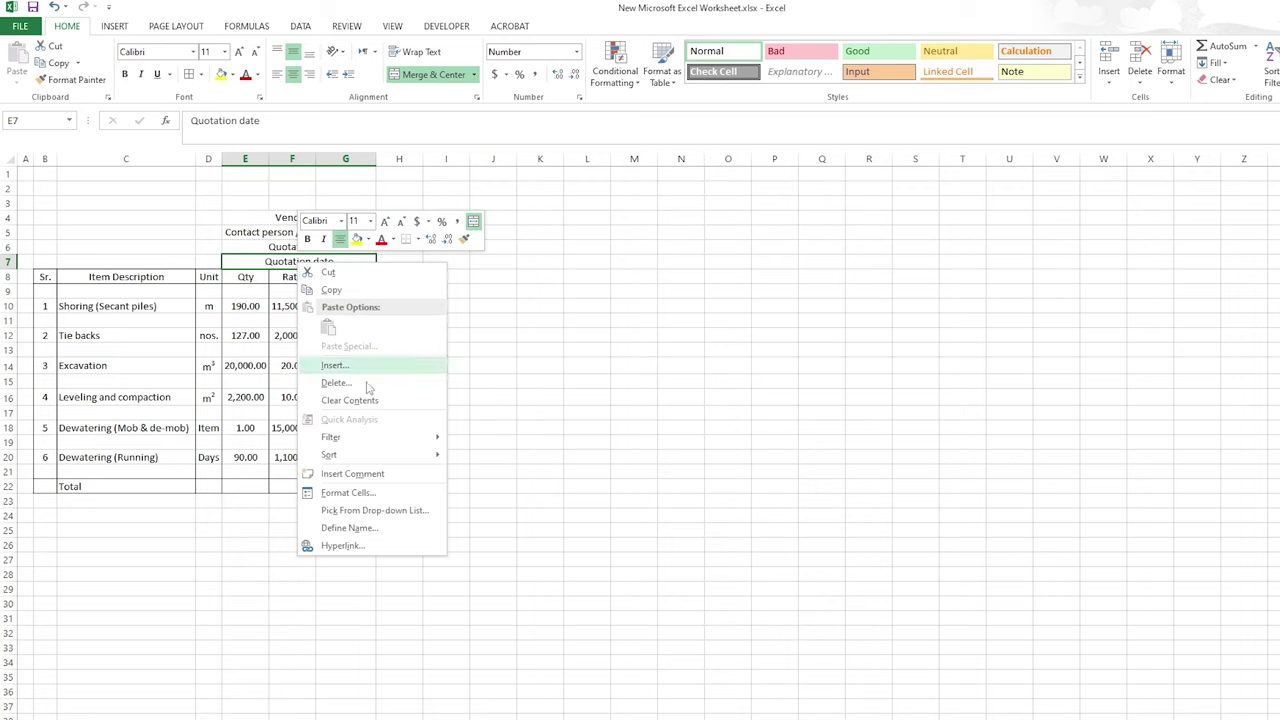
pyautogui.click(358, 494)
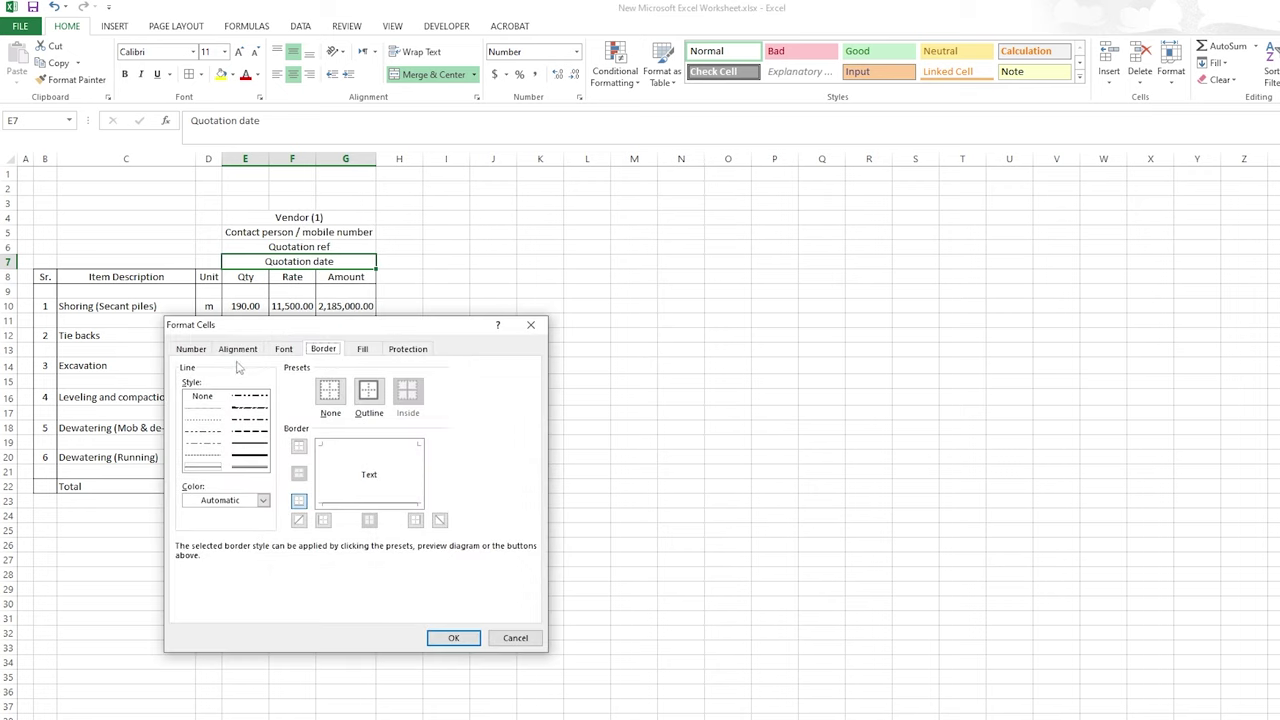
pyautogui.click(192, 349)
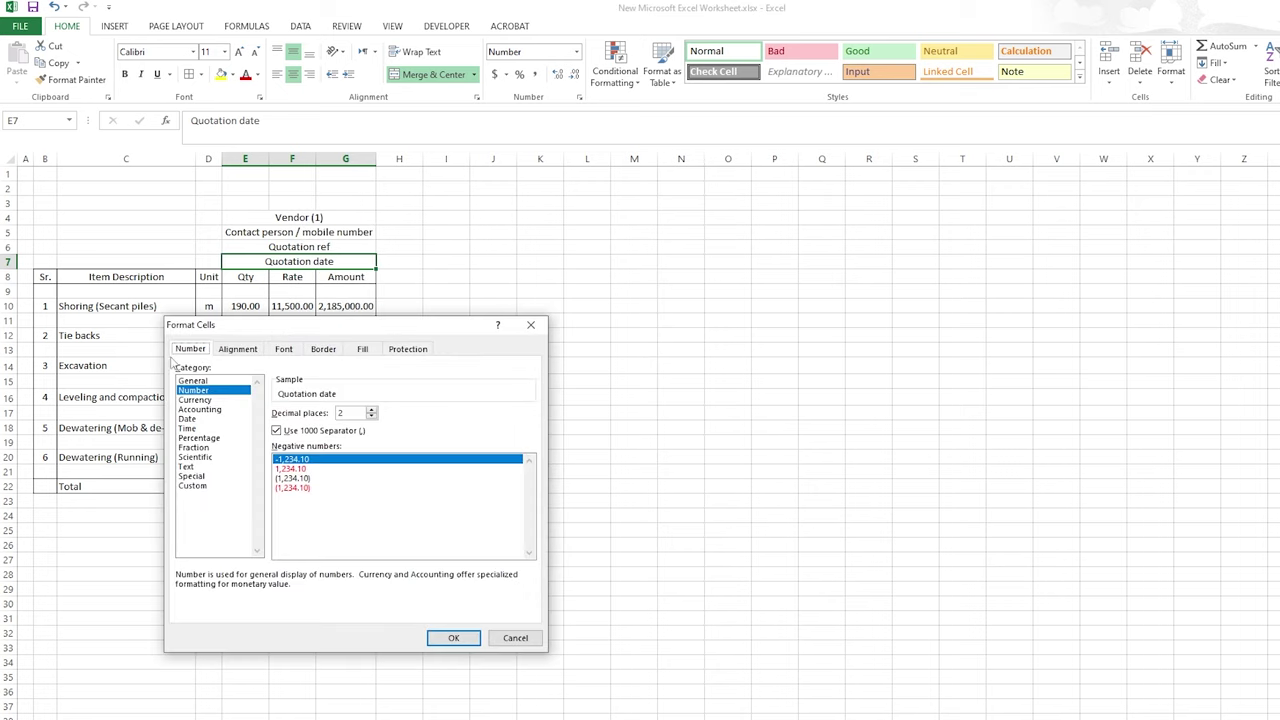
pyautogui.click(189, 420)
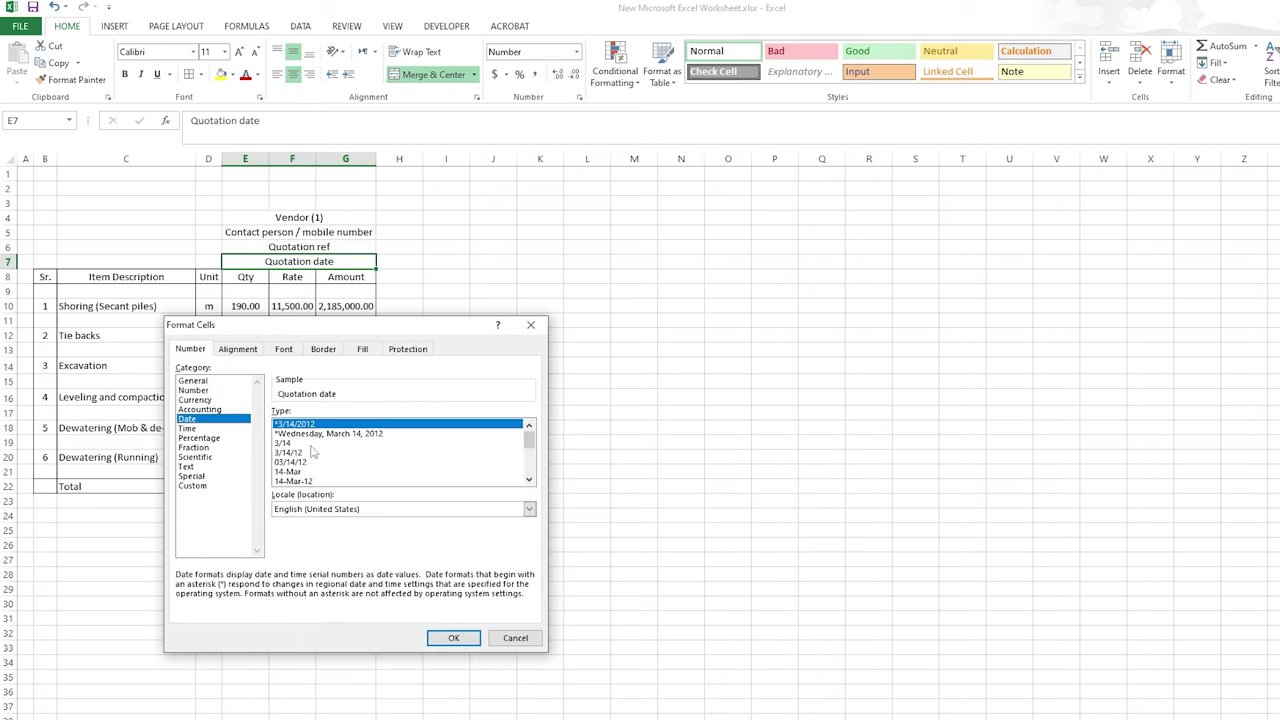
pyautogui.click(294, 481)
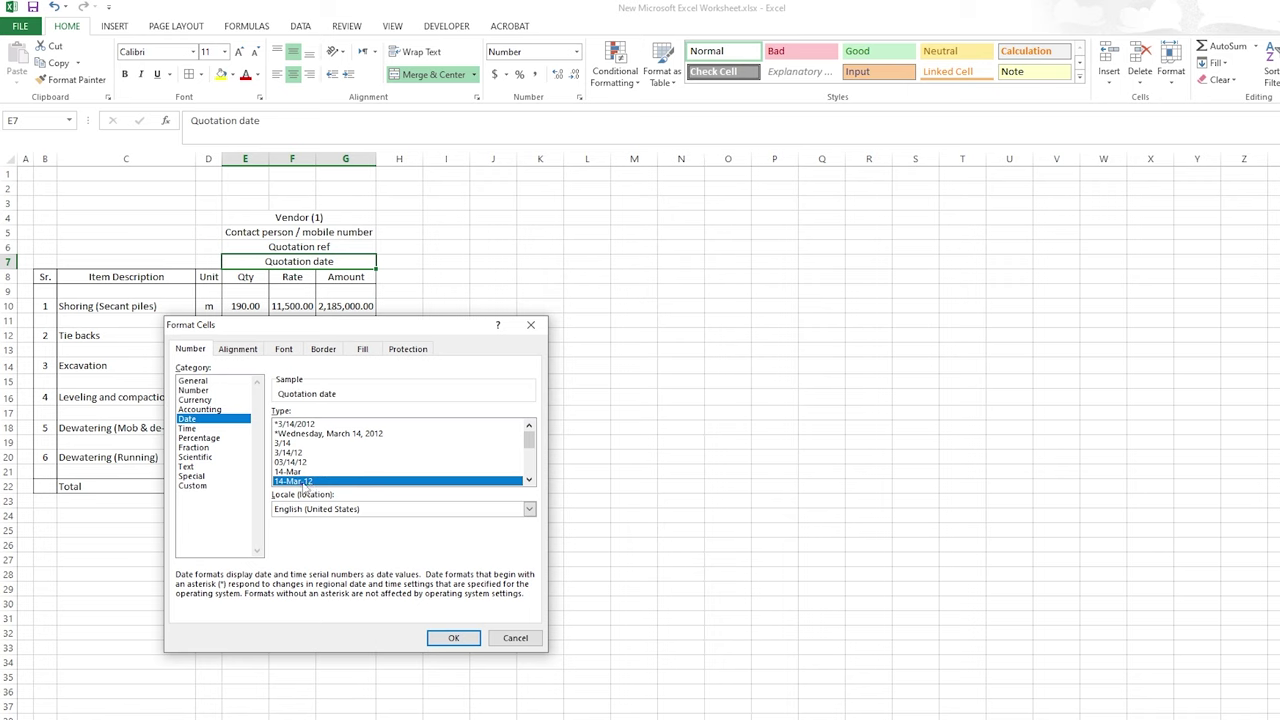
pyautogui.click(453, 638)
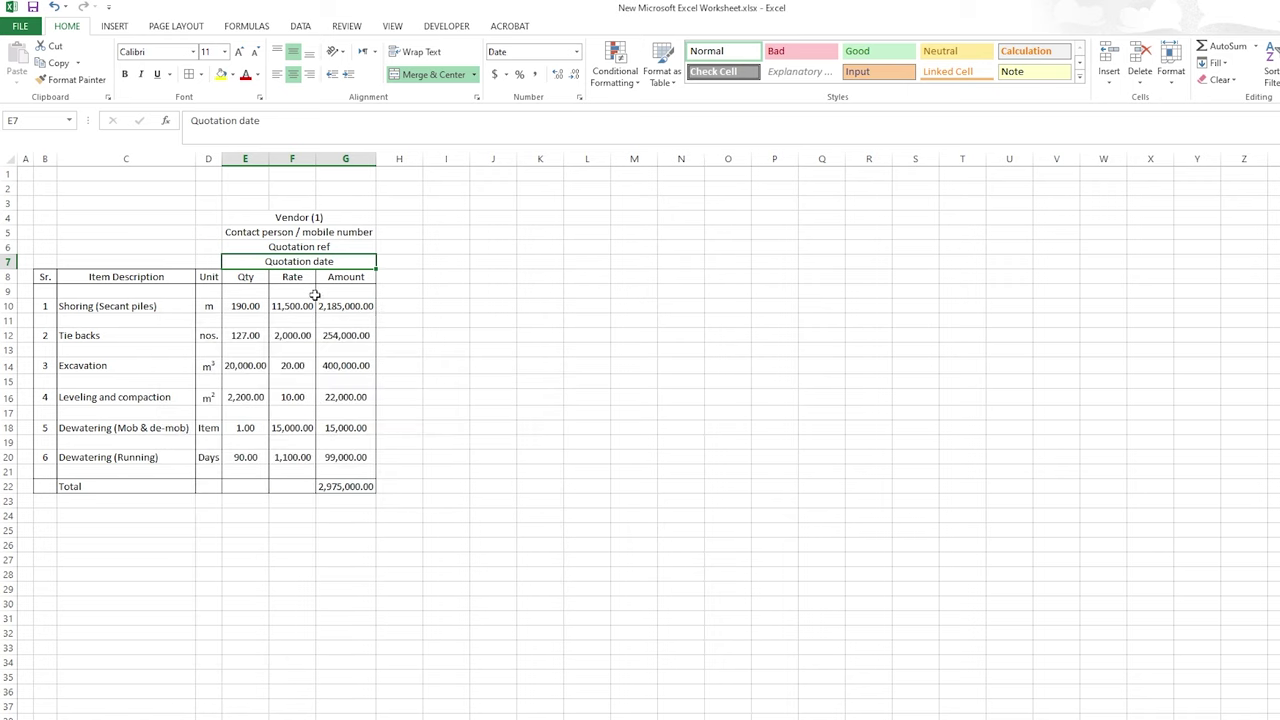
pyautogui.write('19/')
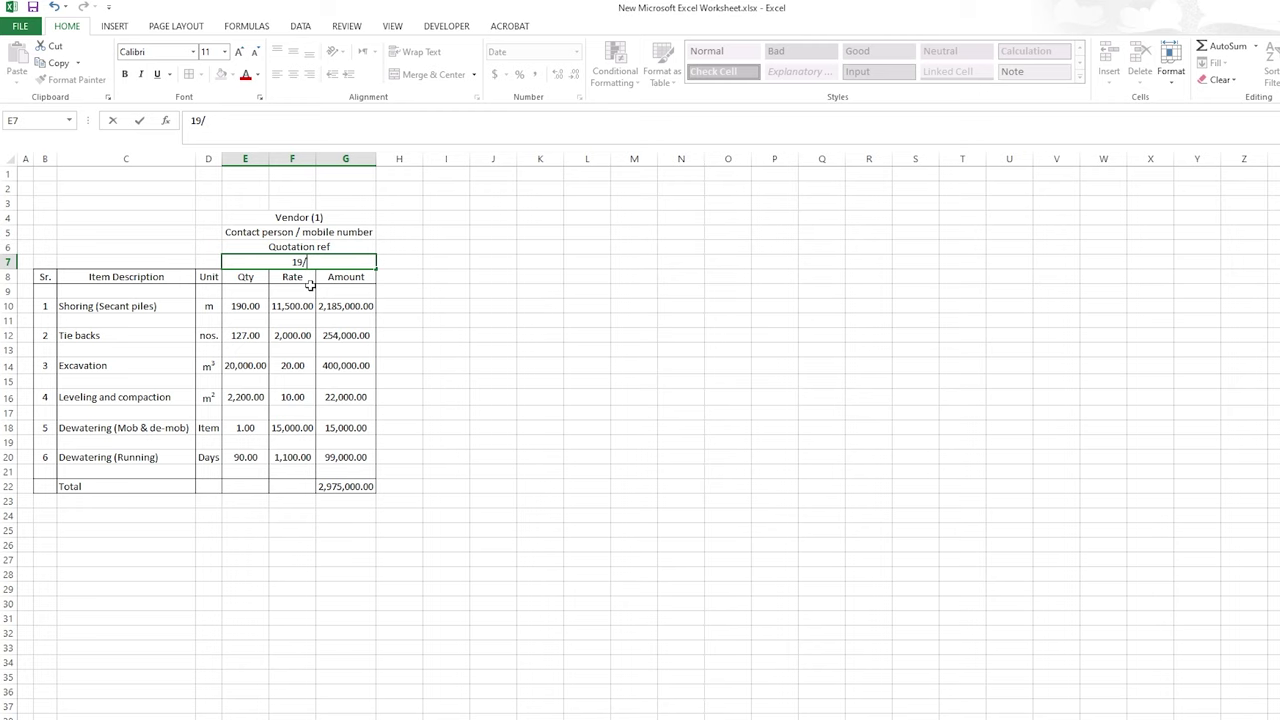
pyautogui.write('5/')
pyautogui.write('2022')
pyautogui.hotkey('ctrl', 'Return')
# Put an Outside Border around the header block E4:G7
pyautogui.moveTo(255, 222); pyautogui.dragTo(256, 261)
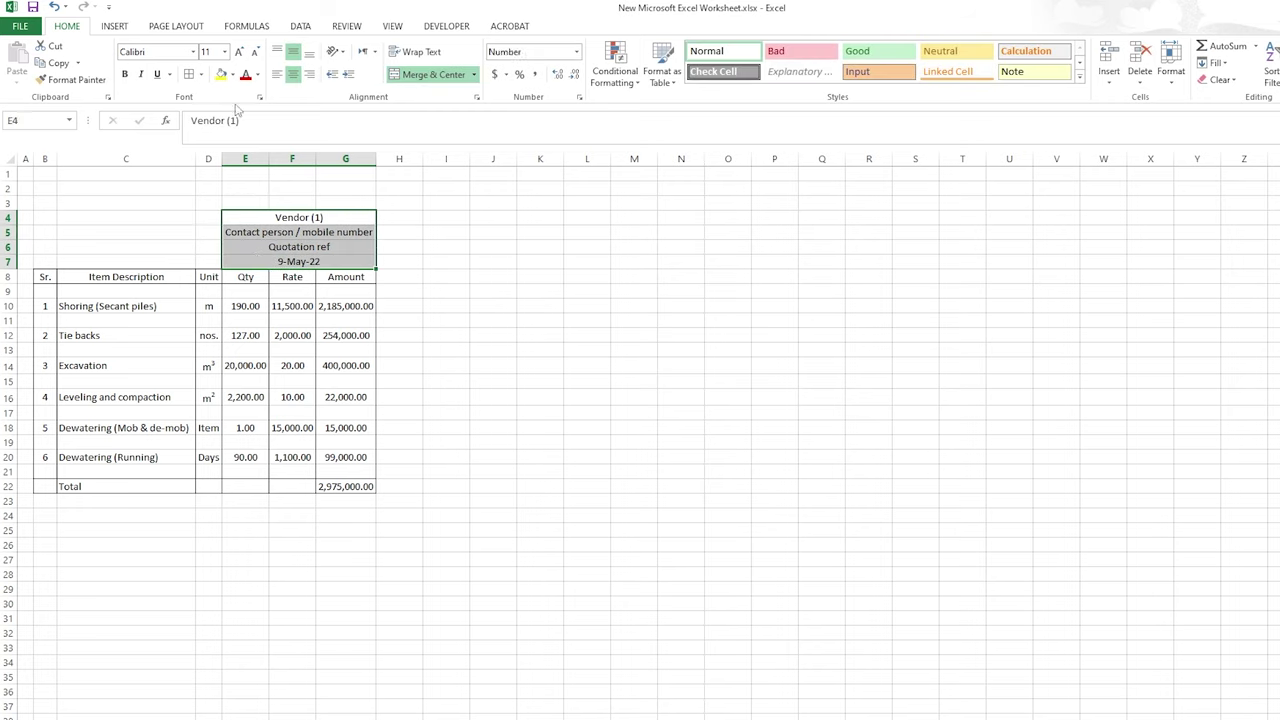
pyautogui.click(200, 74)
pyautogui.click(228, 217)
pyautogui.click(437, 322)
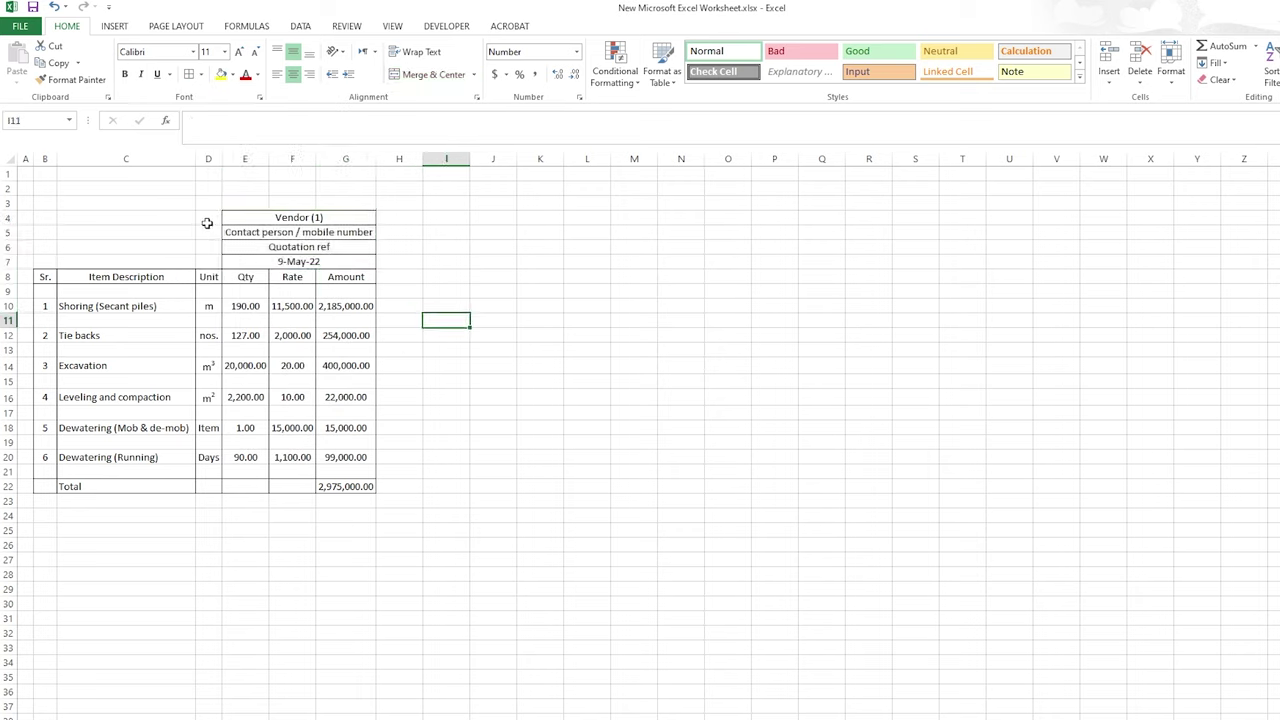
pyautogui.moveTo(207, 218); pyautogui.dragTo(207, 277)
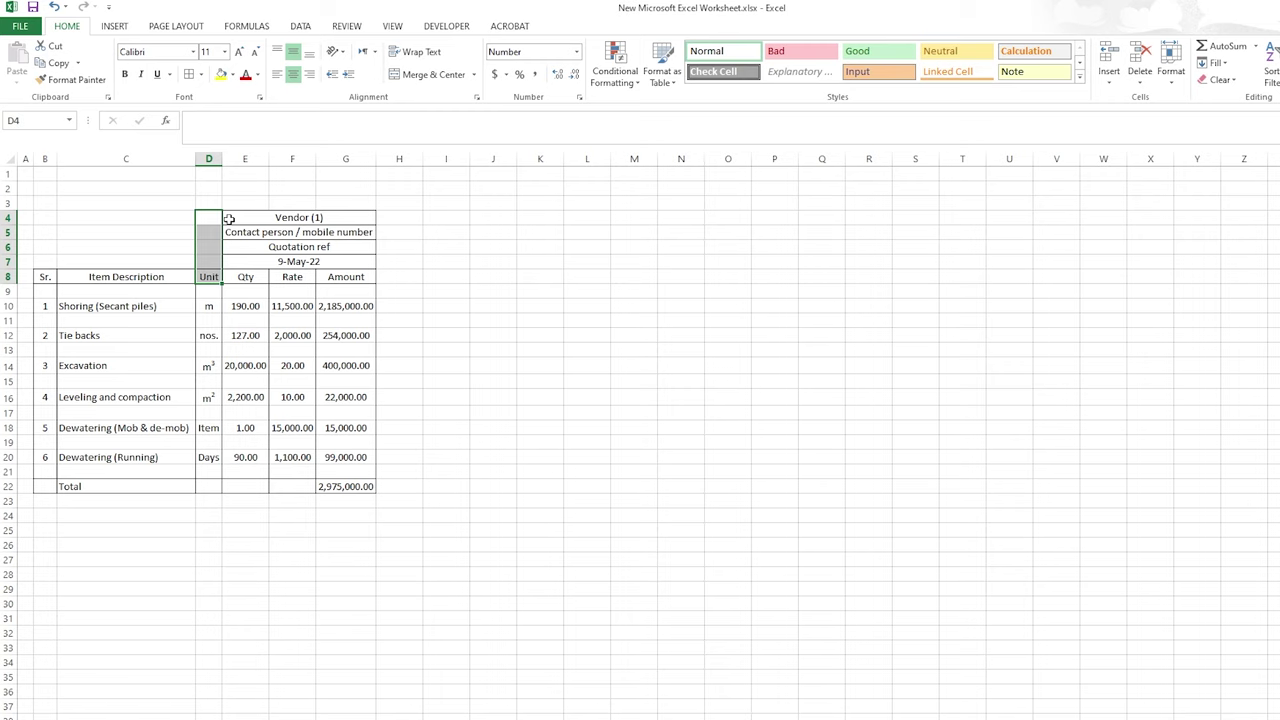
pyautogui.moveTo(213, 217); pyautogui.dragTo(213, 232)
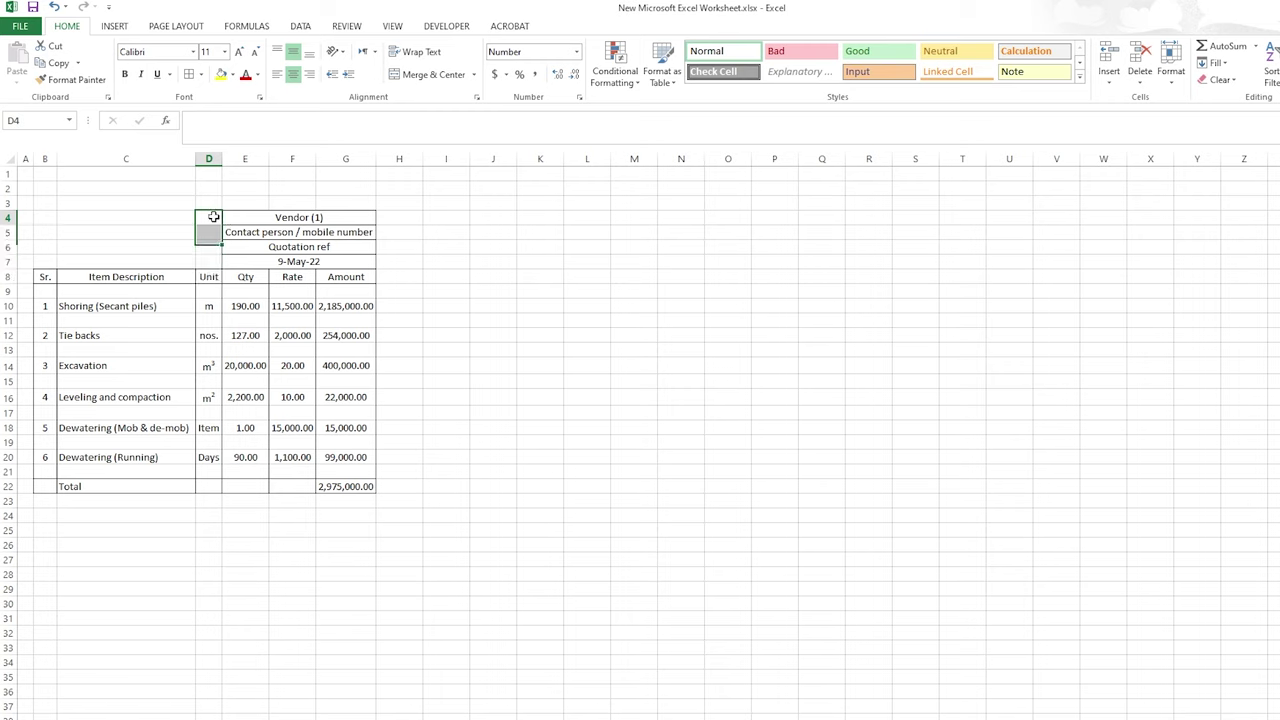
# Type the labels Vendor, Contact, Ref and Date down D4:D7
pyautogui.click(213, 217)
pyautogui.write('C')
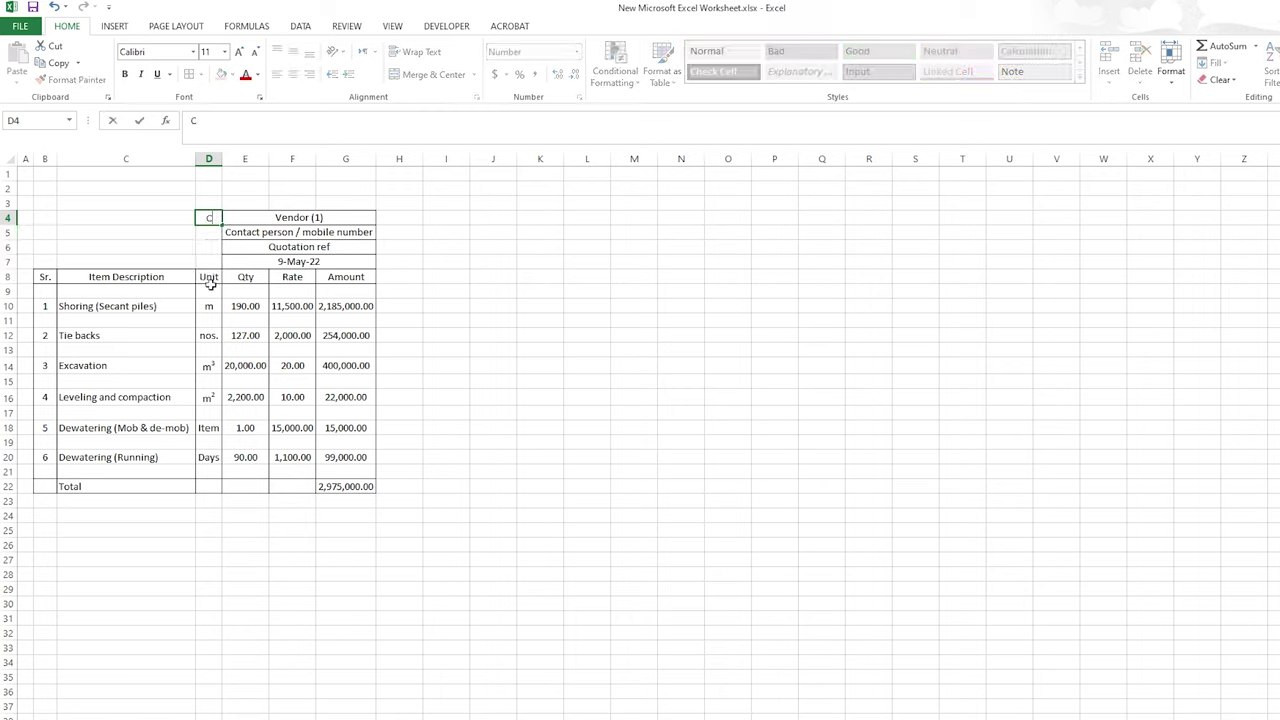
pyautogui.write('endor')
pyautogui.press('Return')
pyautogui.write('C')
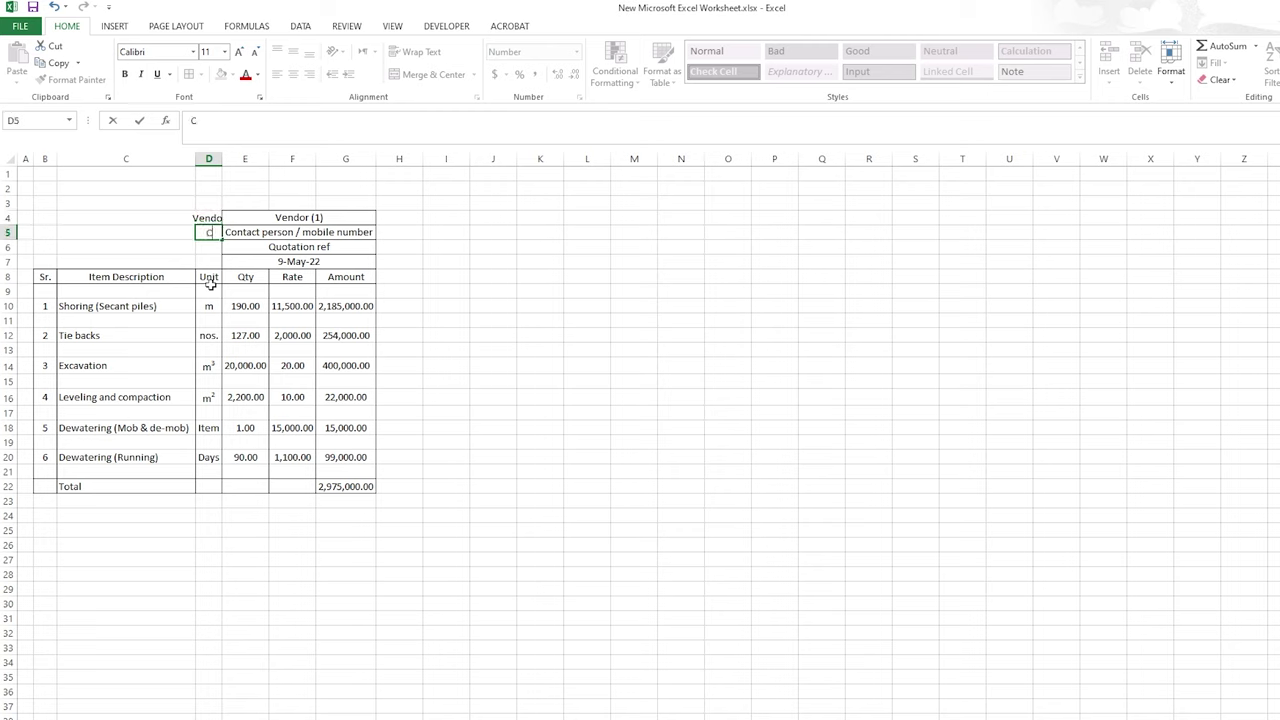
pyautogui.write('ontact')
pyautogui.press('Return')
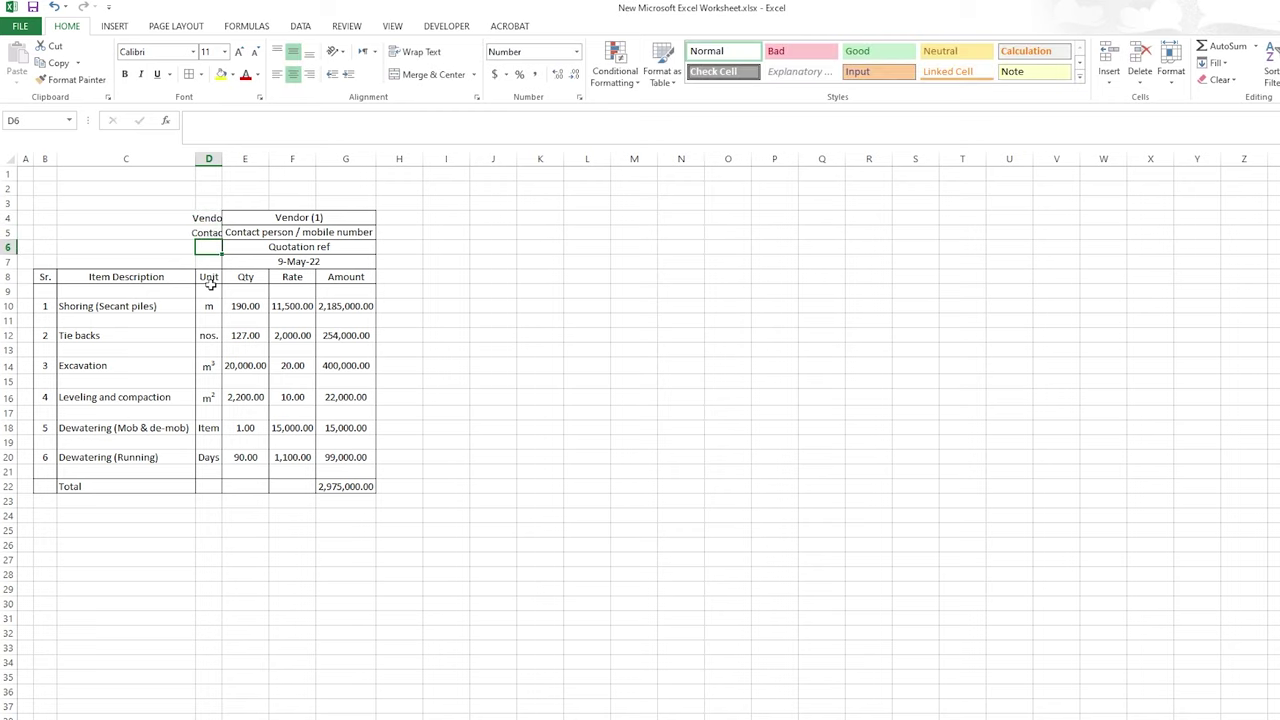
pyautogui.write('Ref')
pyautogui.press('Return')
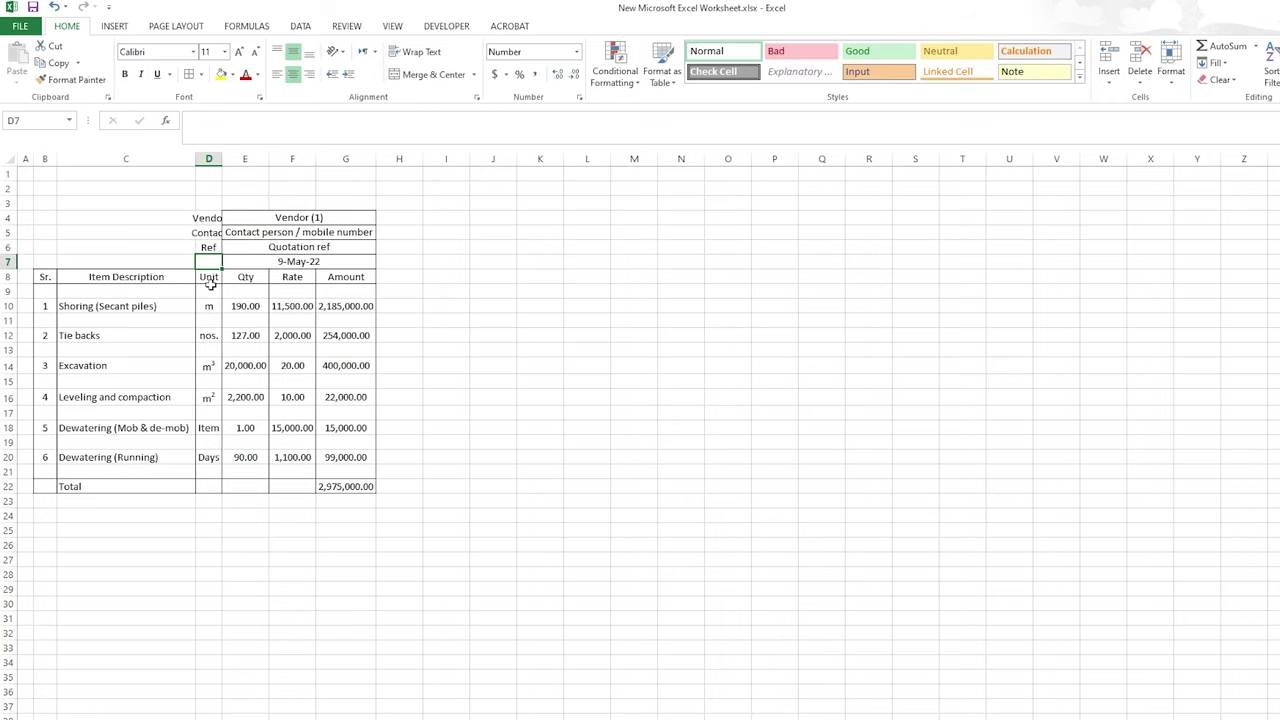
pyautogui.write('Datye')
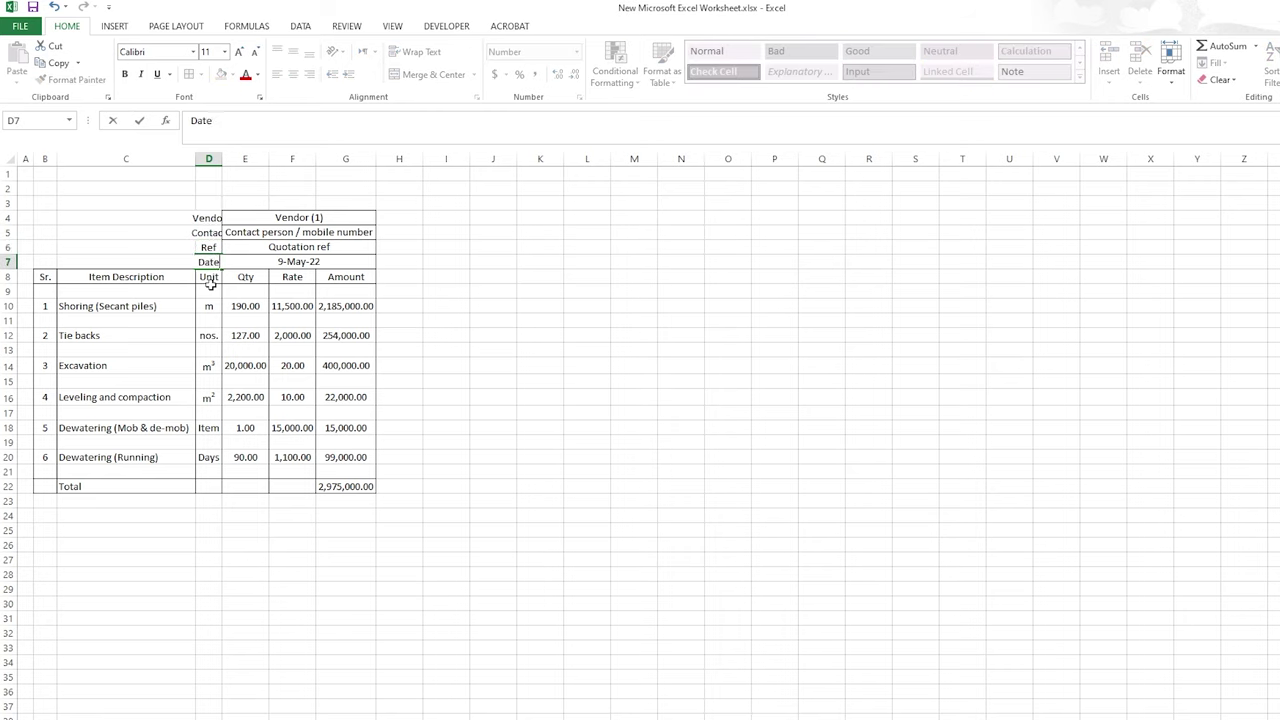
pyautogui.press('Left')
# Widen column D so the four labels fit
pyautogui.moveTo(268, 220); pyautogui.dragTo(270, 263)
pyautogui.moveTo(215, 153); pyautogui.dragTo(229, 153)
pyautogui.moveTo(212, 217); pyautogui.dragTo(215, 255)
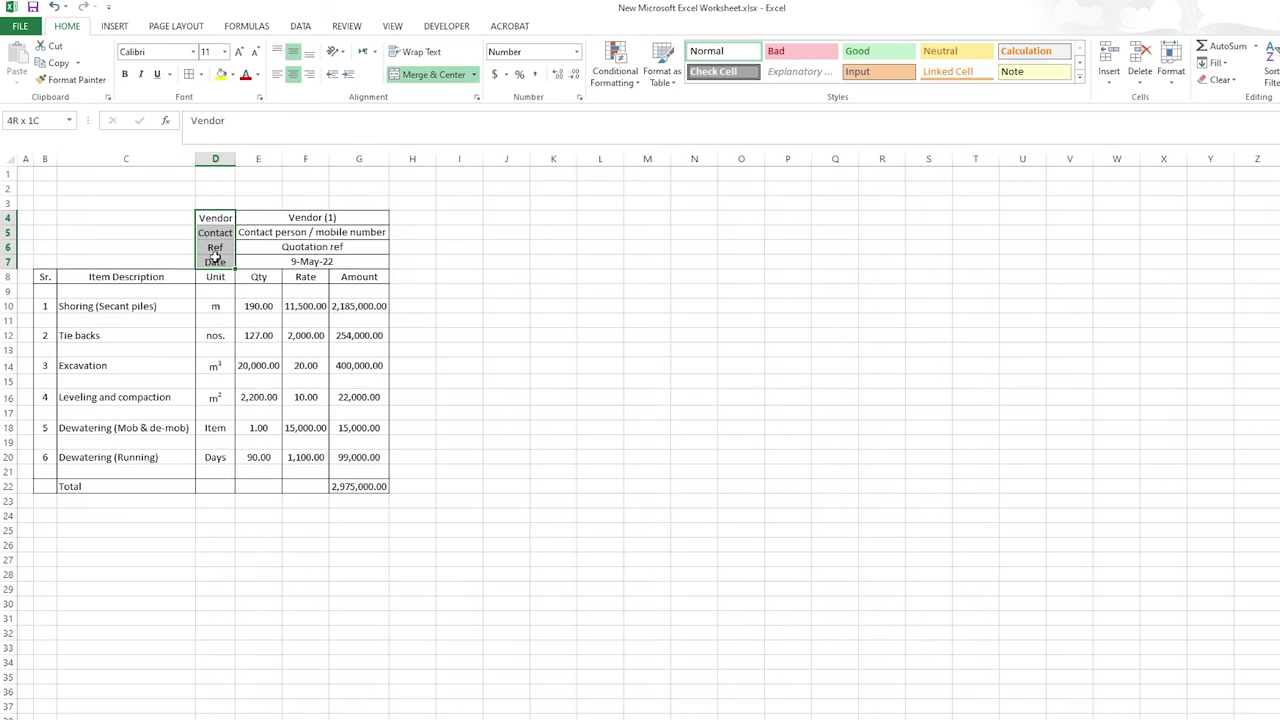
# Apply All Borders to the labels in D4:D7
pyautogui.click(200, 74)
pyautogui.click(207, 200)
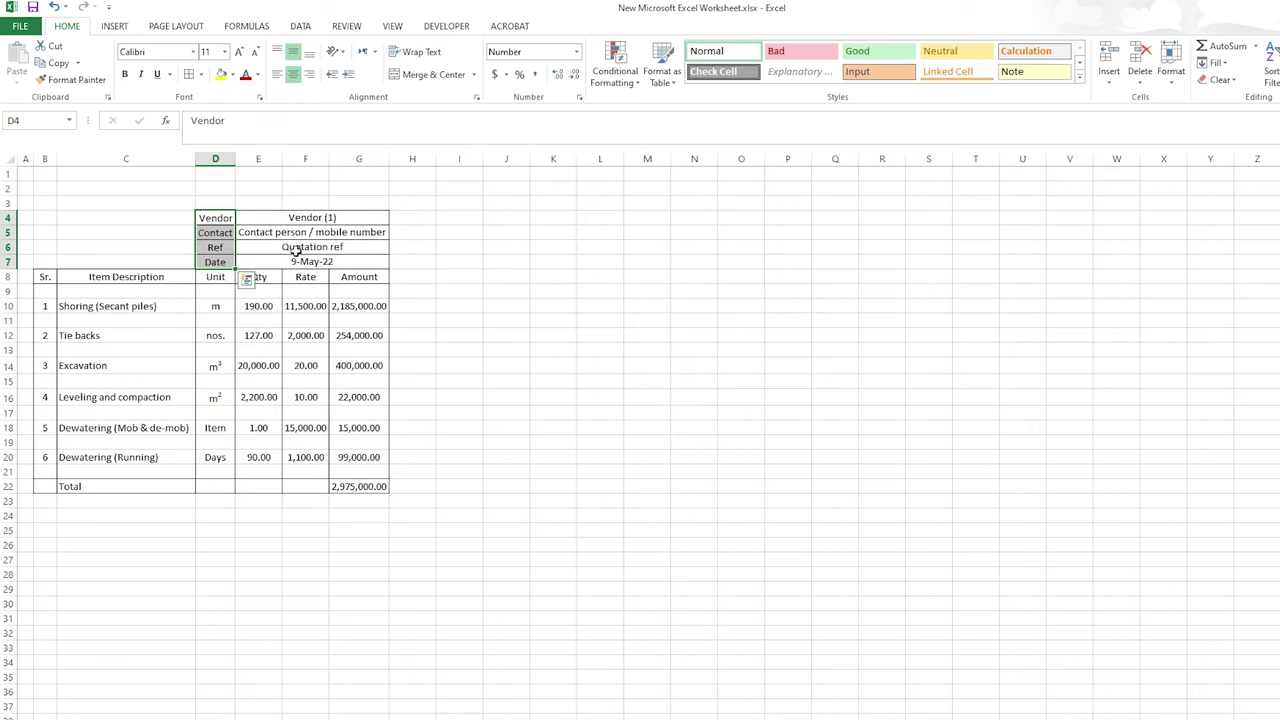
pyautogui.click(289, 248)
# Merge & Center the Item Description cells C4:C8 and the Sr. cells B4:B8
pyautogui.moveTo(147, 219); pyautogui.dragTo(140, 278)
pyautogui.click(433, 74)
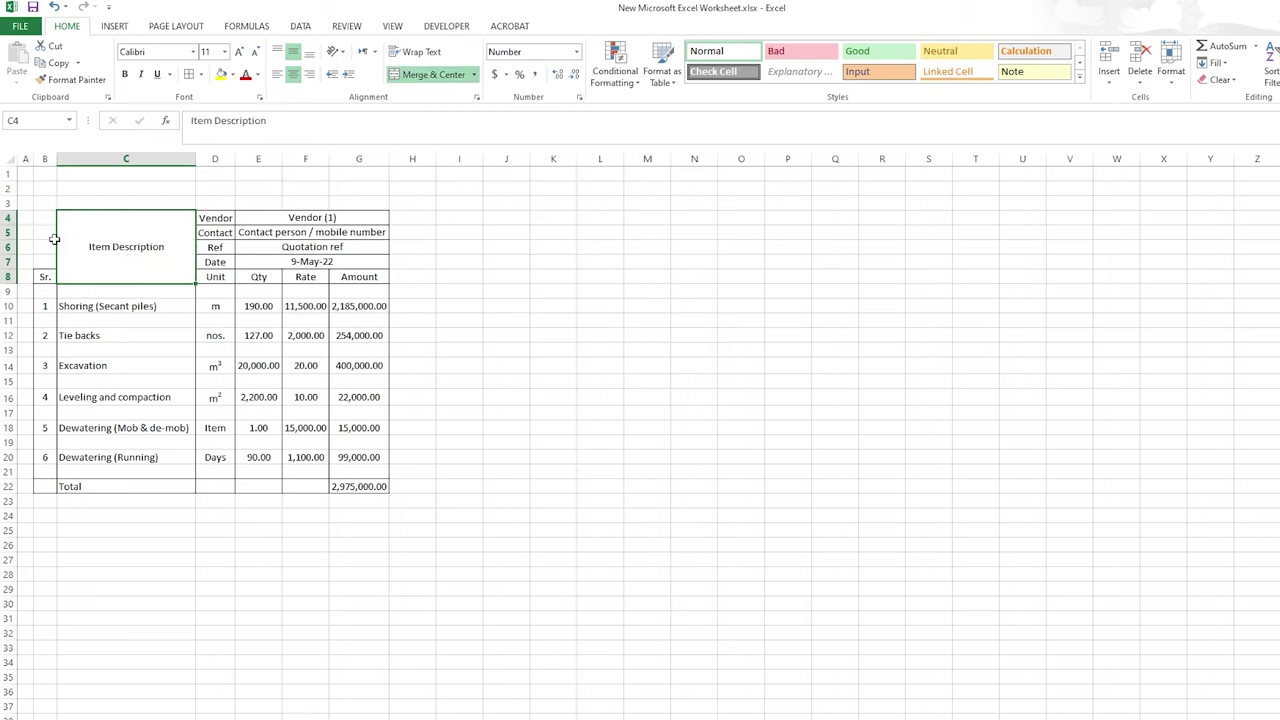
pyautogui.moveTo(45, 219); pyautogui.dragTo(123, 244)
pyautogui.click(433, 74)
# Apply All Borders to the merged Sr. and Item Description headings
pyautogui.click(200, 74)
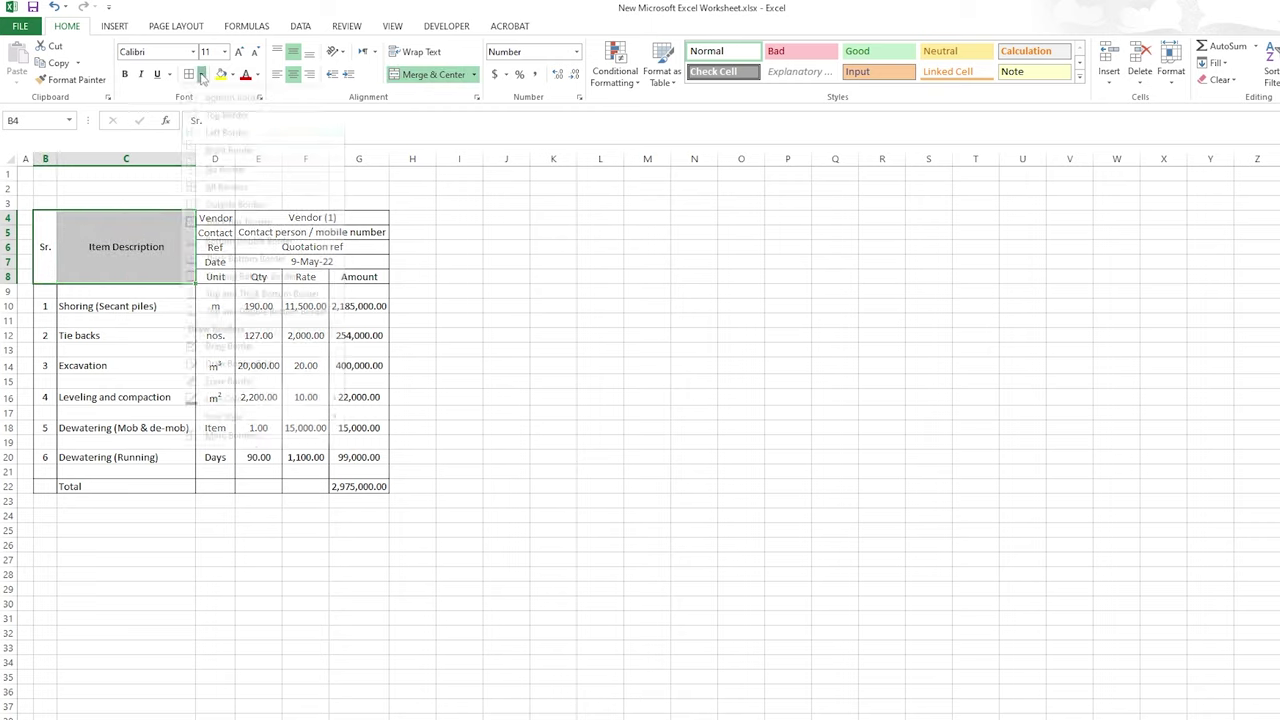
pyautogui.click(220, 200)
pyautogui.click(553, 335)
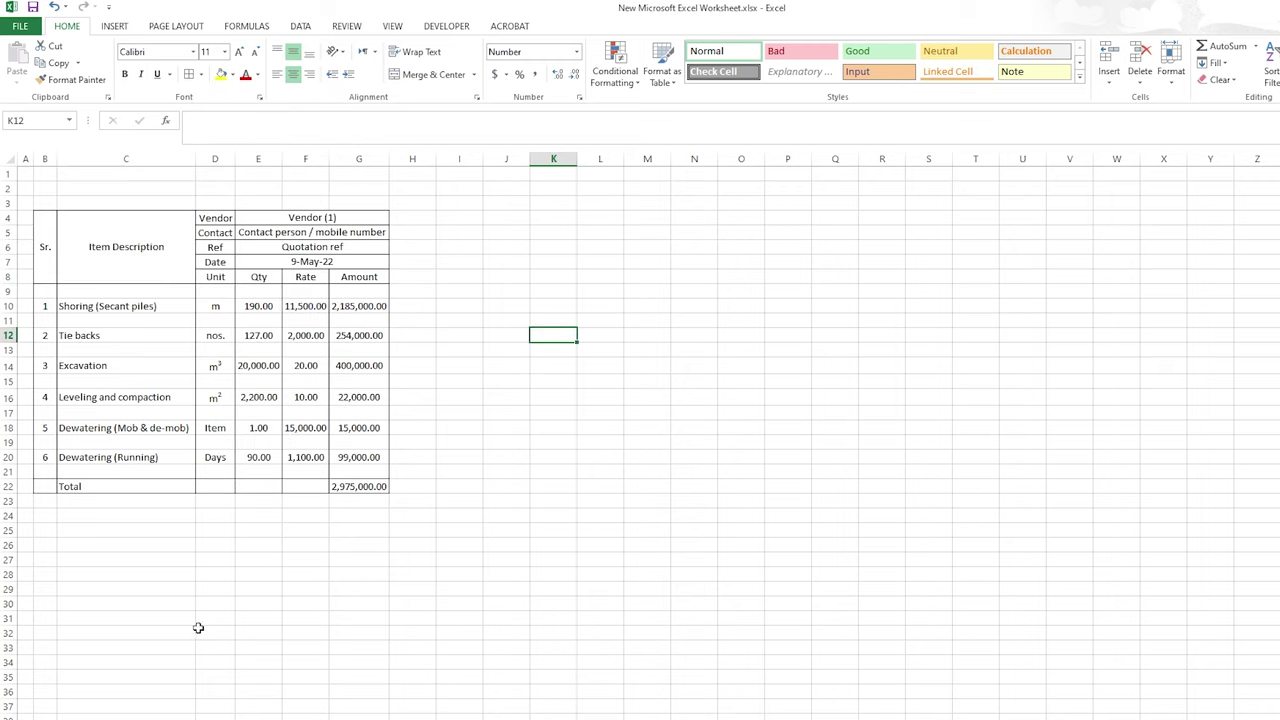
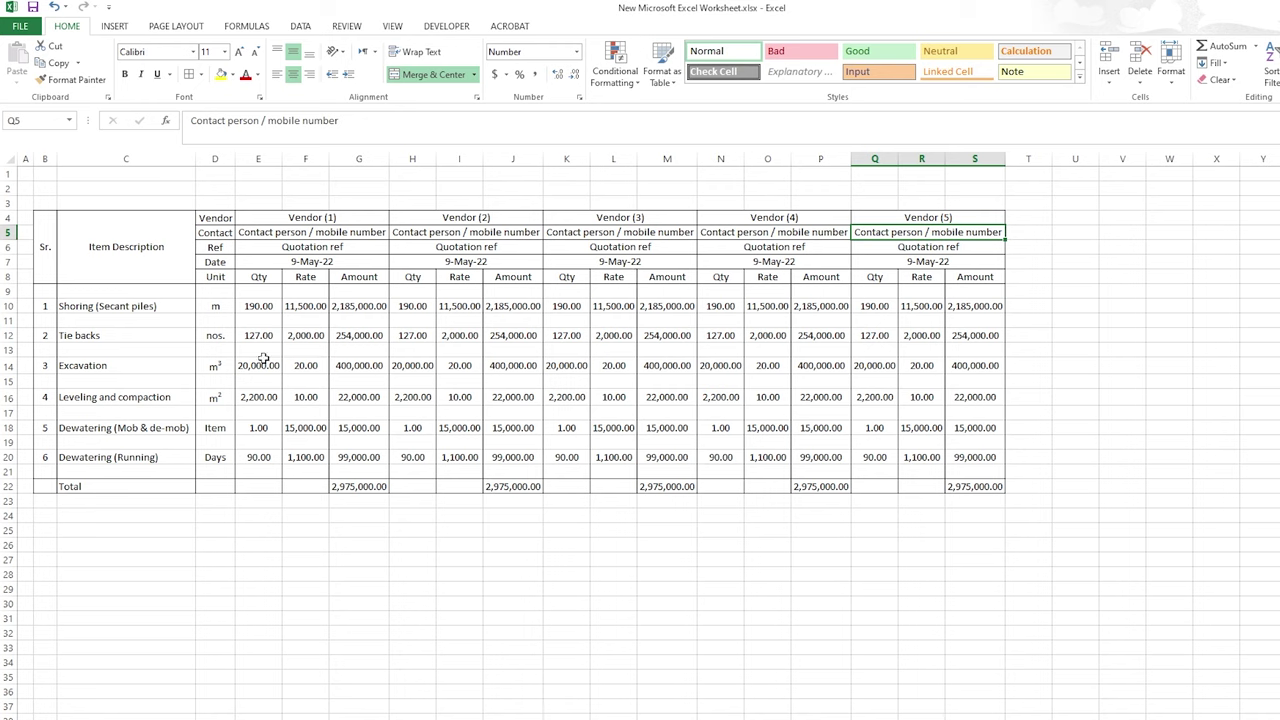
# Enter Vendor (2) rates 12,000, 1,750, 25, 15, 12,000 and 1,500 down cells I10 to I20
pyautogui.click(462, 306)
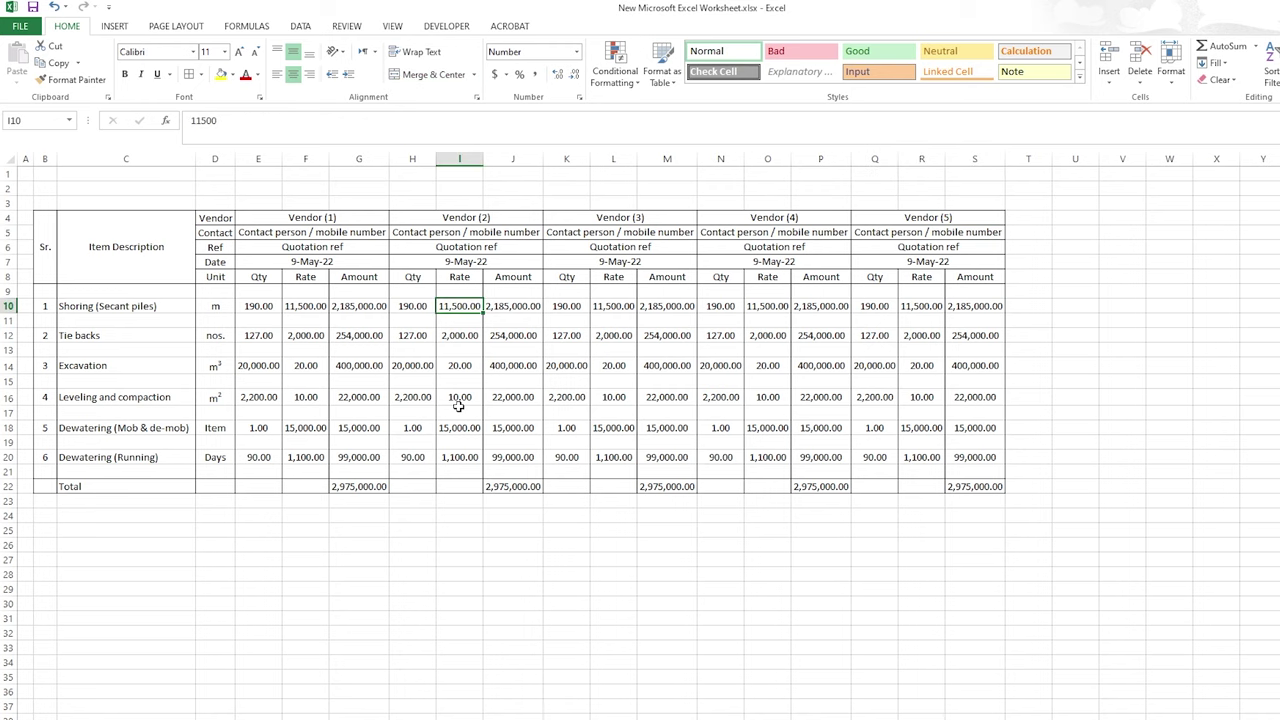
pyautogui.write('12000')
pyautogui.press('Return')
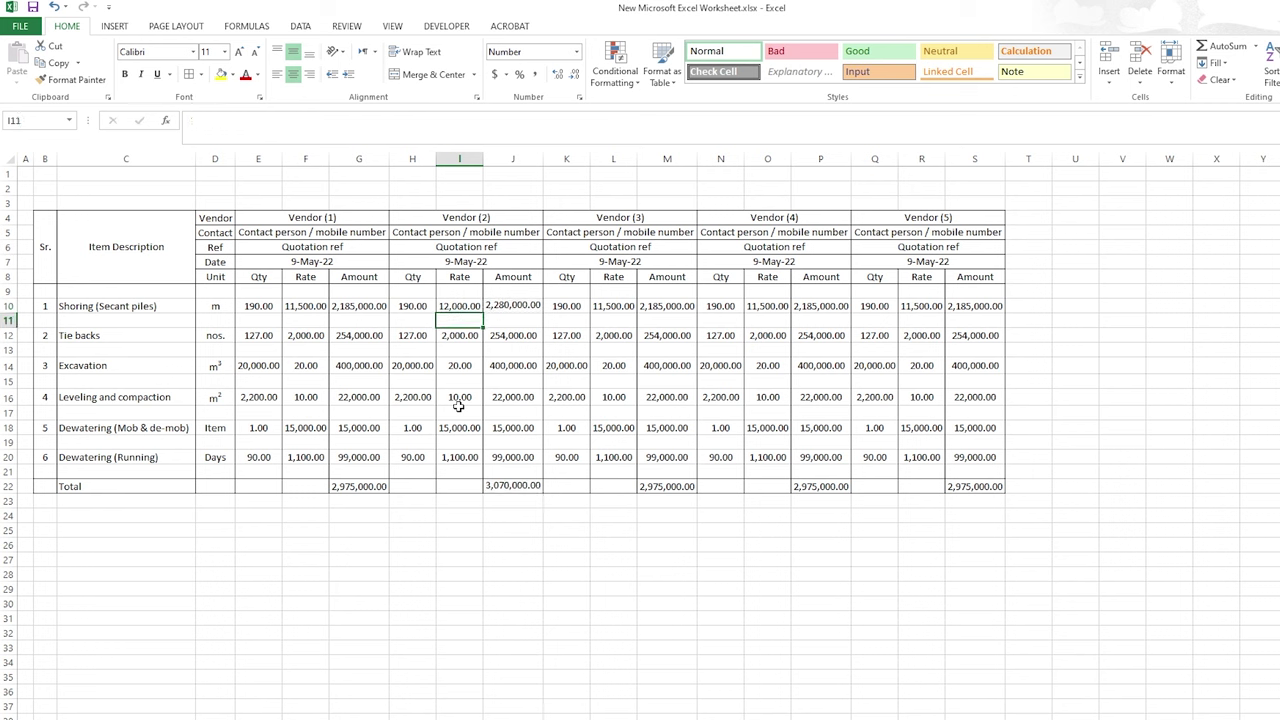
pyautogui.write('1')
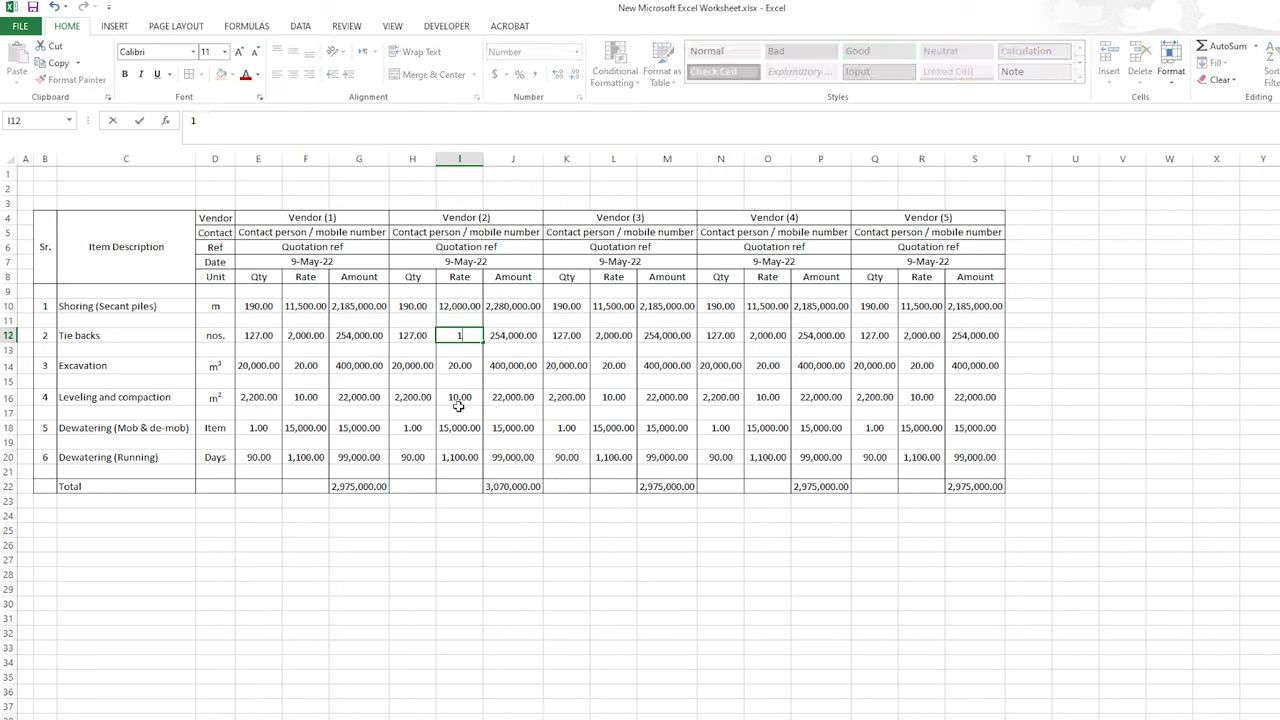
pyautogui.write(',750')
pyautogui.press('Return')
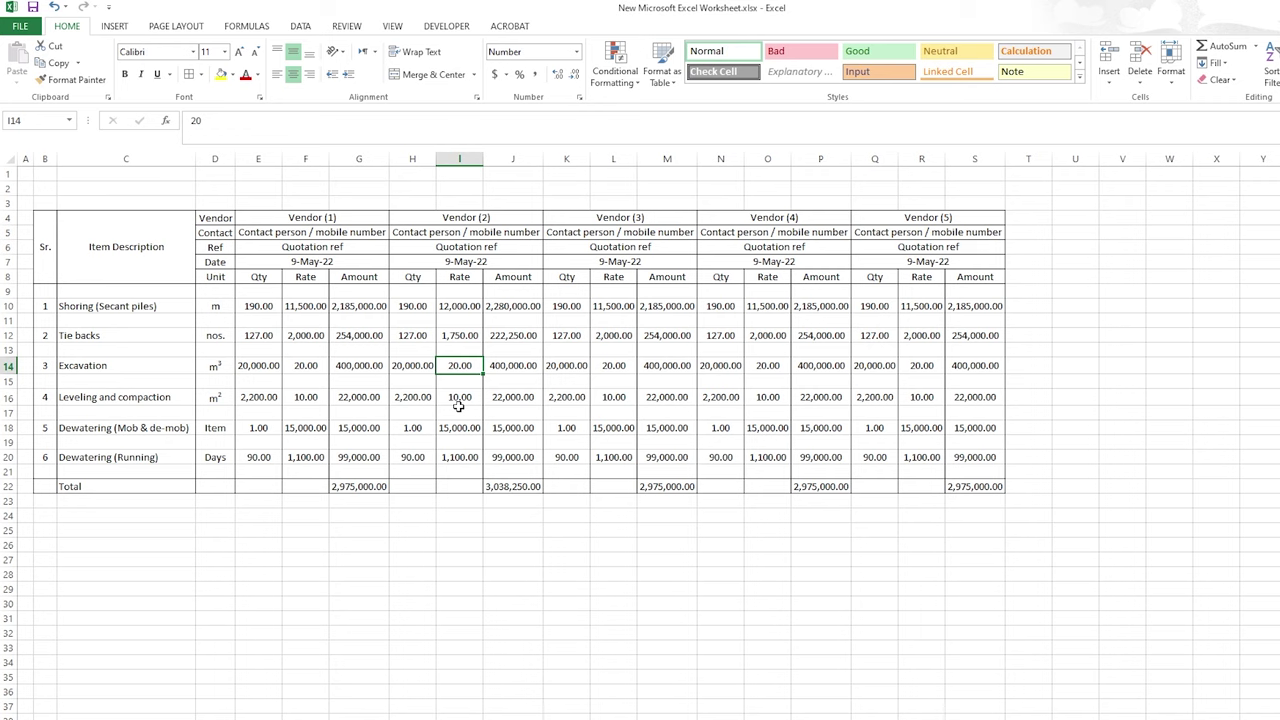
pyautogui.write('25')
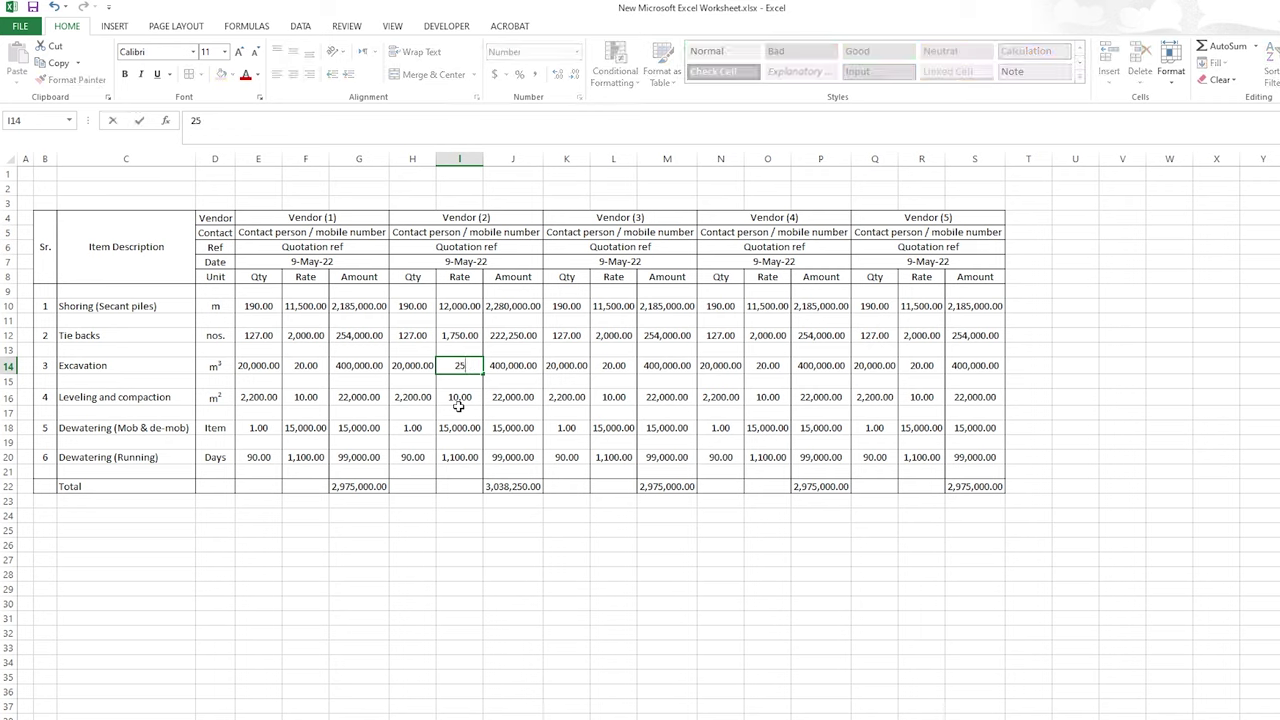
pyautogui.press('Return')
pyautogui.write('15')
pyautogui.press('Return')
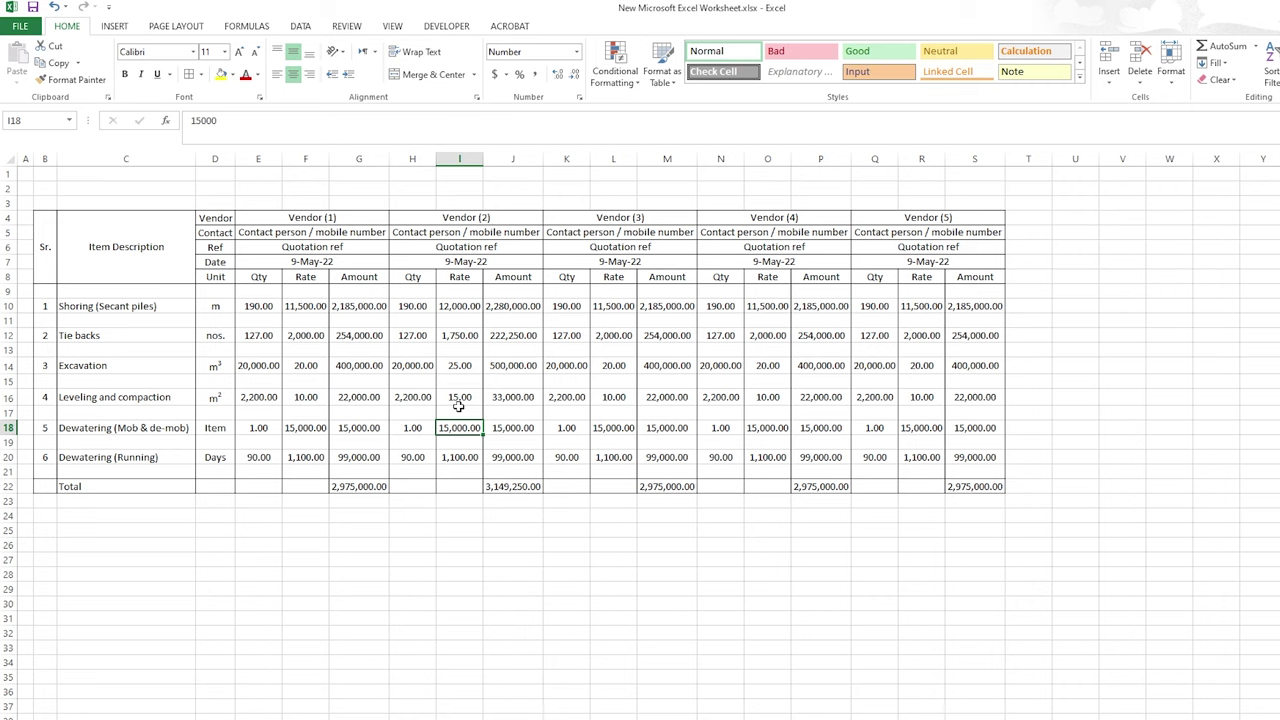
pyautogui.write('12000')
pyautogui.press('Return')
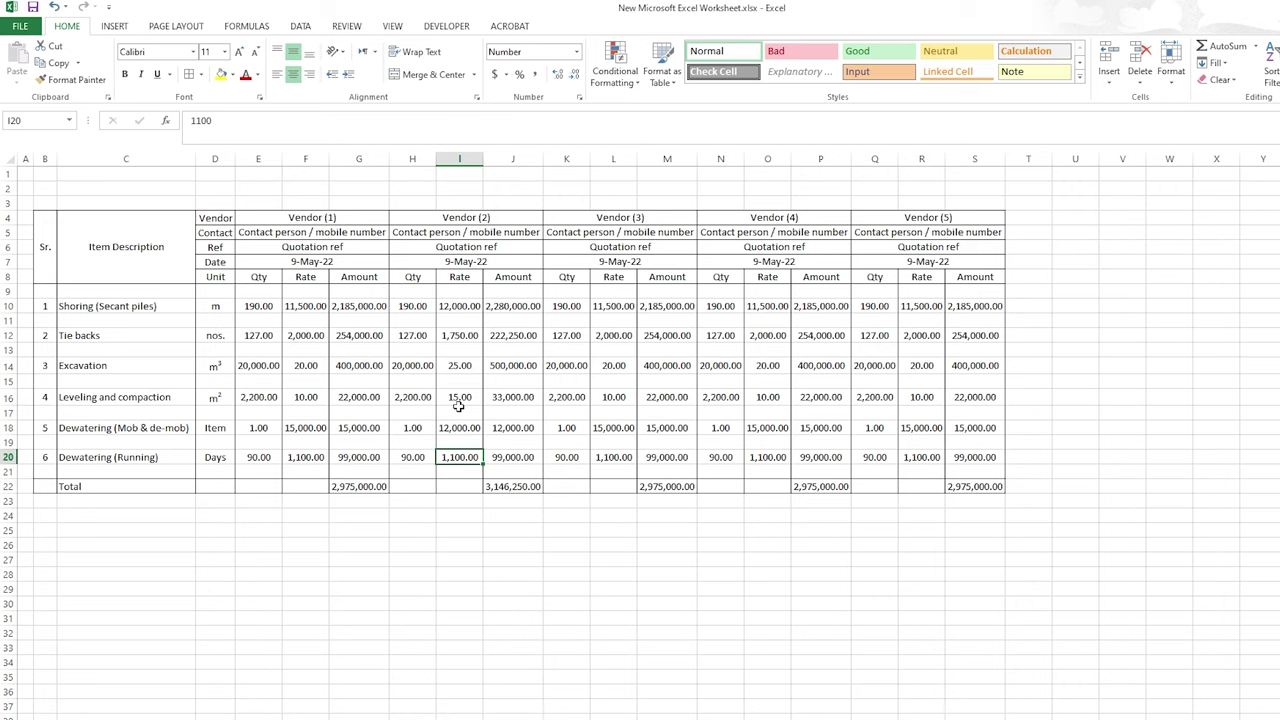
pyautogui.write('1500')
pyautogui.press('Return')
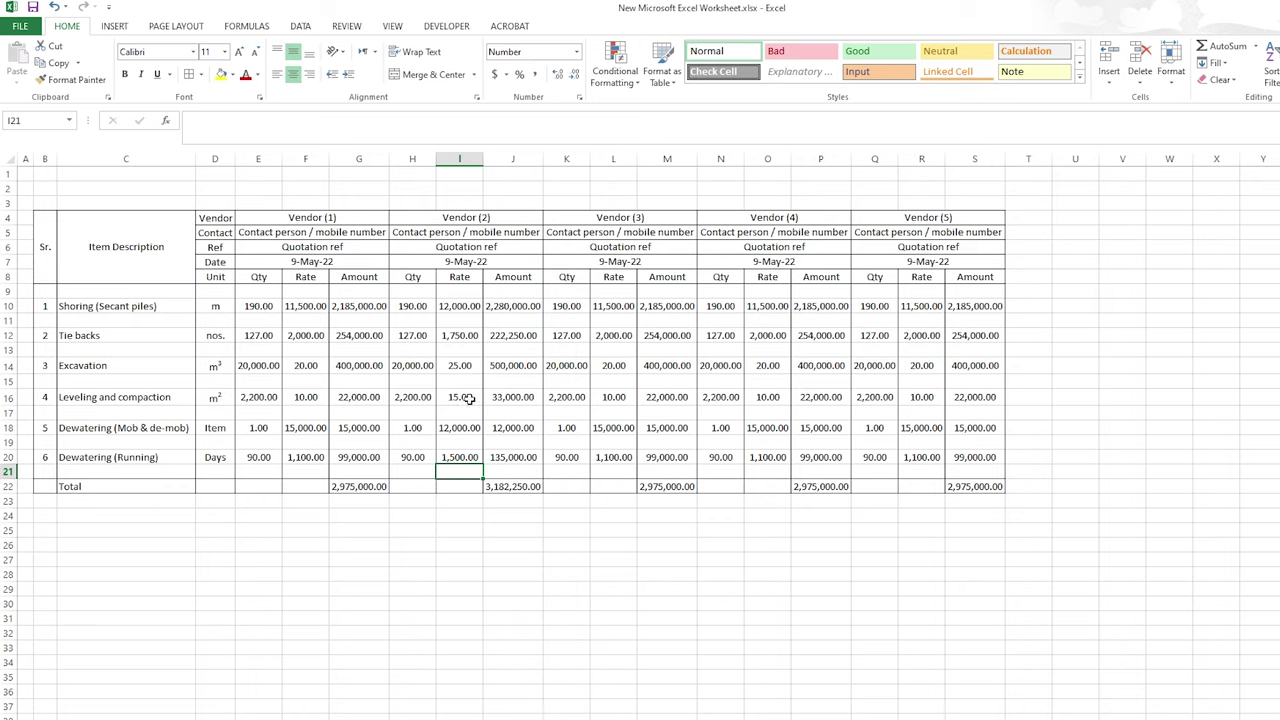
# Enter Vendor (3) shoring, tie backs and excavation rates 10,000, 2,500 and 18 in L10, L12, L14
pyautogui.click(614, 310)
pyautogui.write('10')
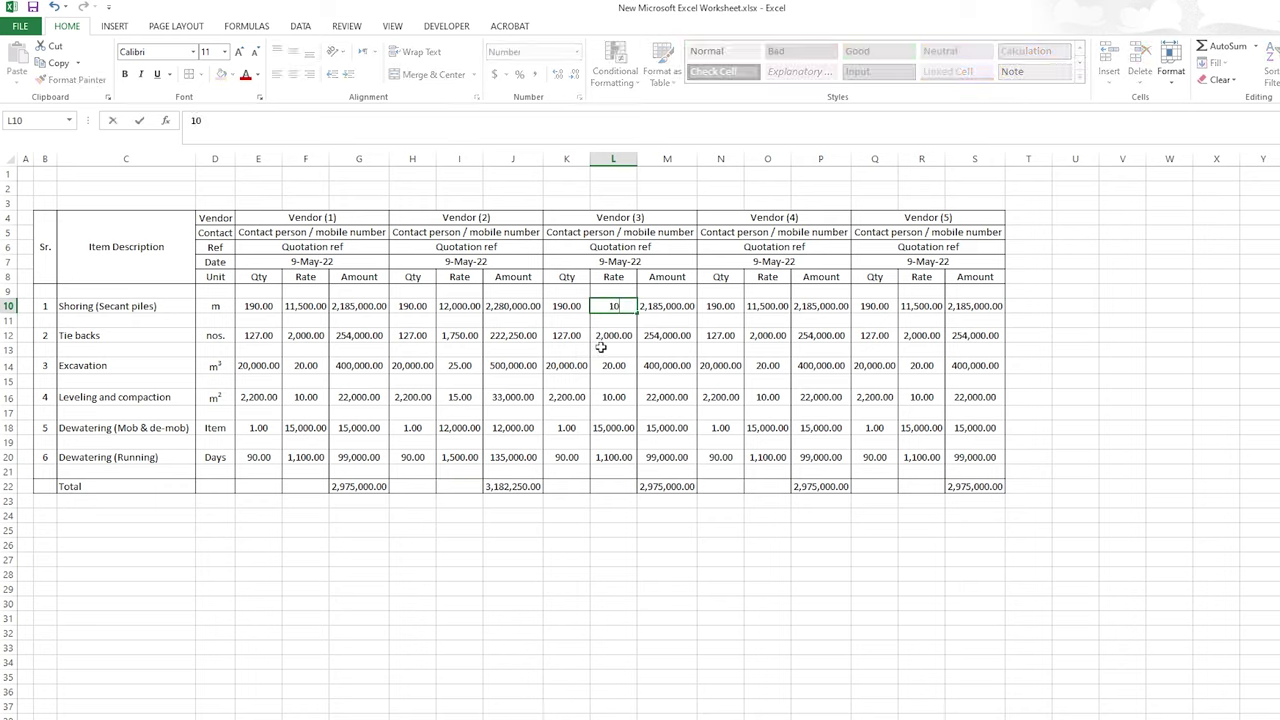
pyautogui.write(',000')
pyautogui.press('Return')
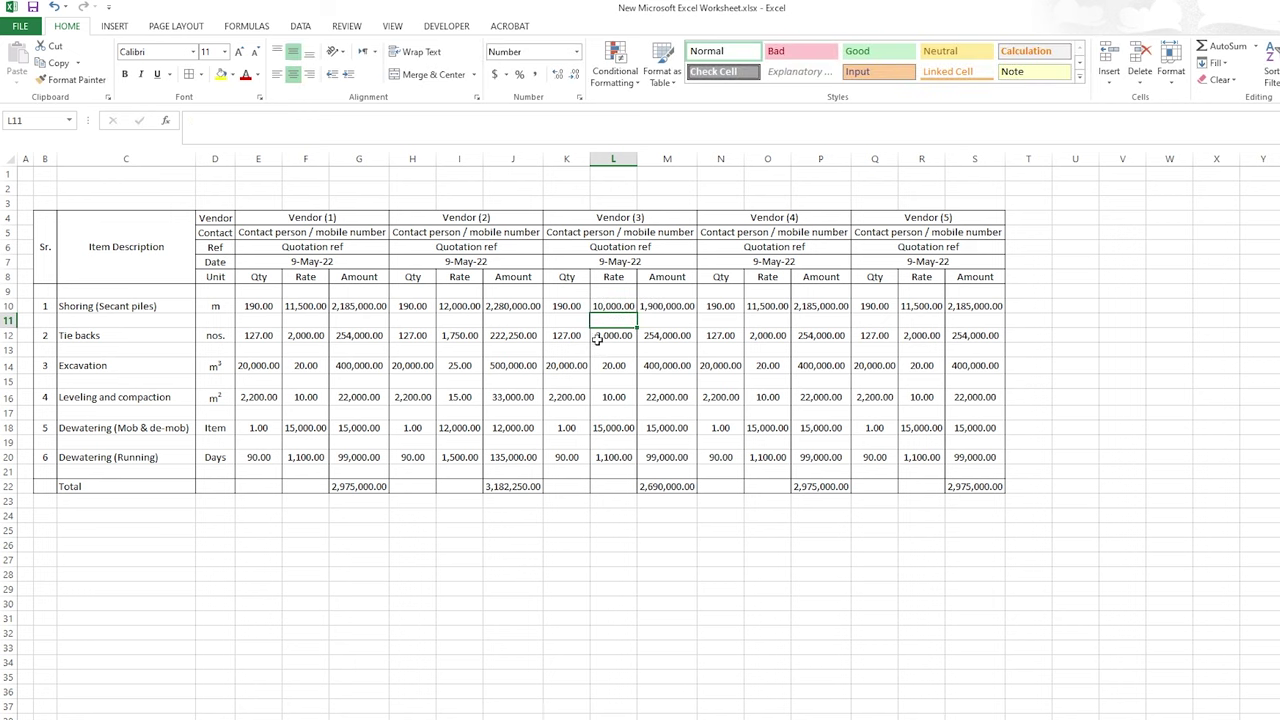
pyautogui.click(594, 340)
pyautogui.write('2500')
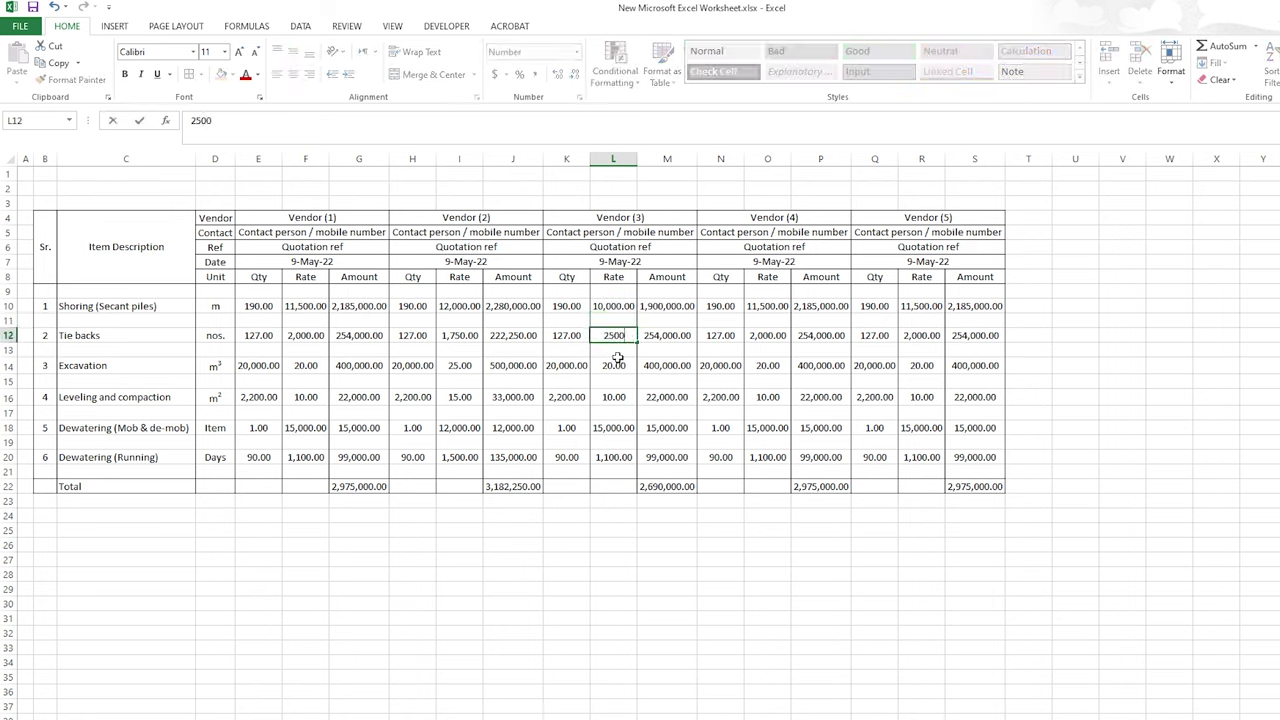
pyautogui.press('Return')
pyautogui.click(618, 362)
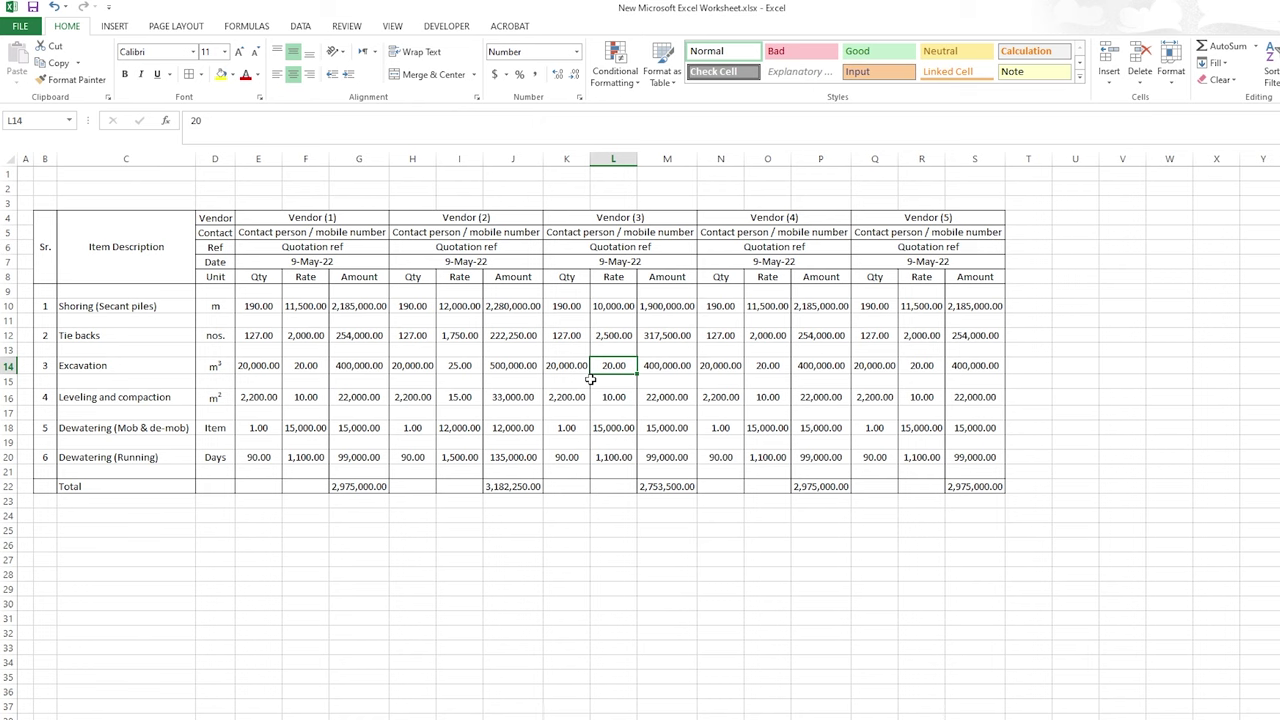
pyautogui.write('18')
pyautogui.press('Return')
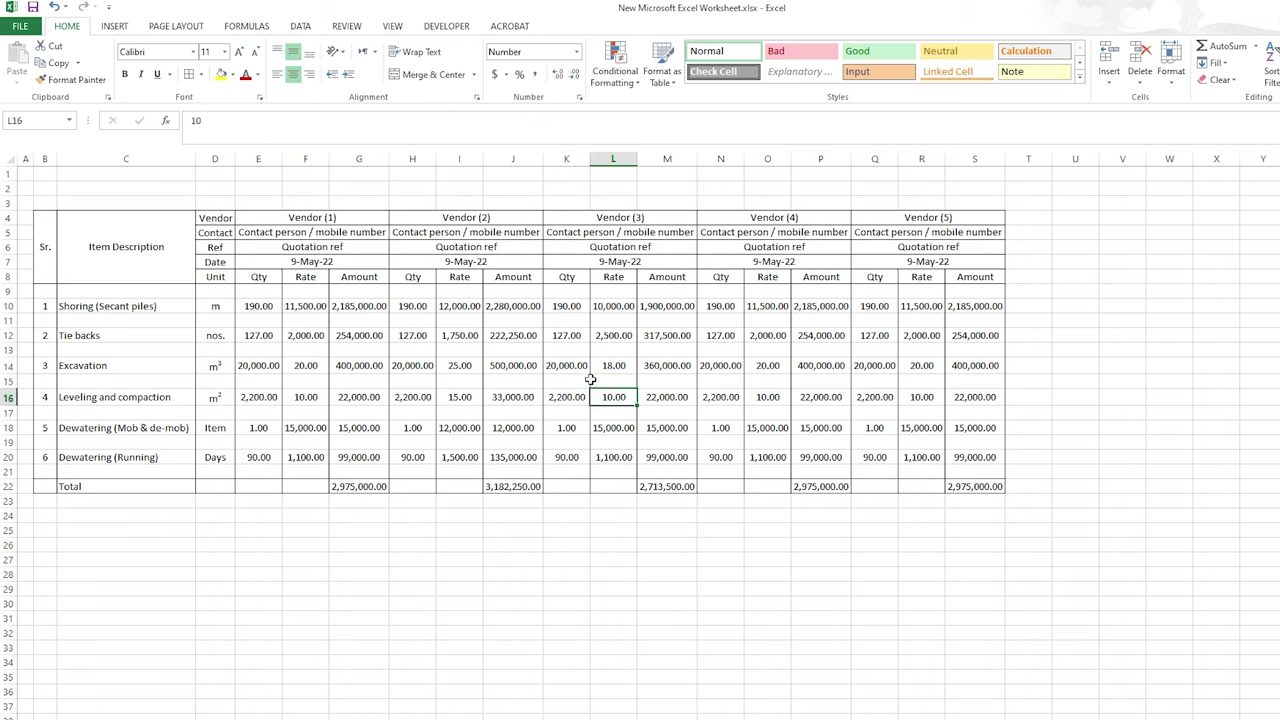
# Enter Vendor (3) leveling 12 (corrected from 16), mob/de-mob 12,000 and dewatering 1,200 rates
pyautogui.write('16')
pyautogui.press('Return')
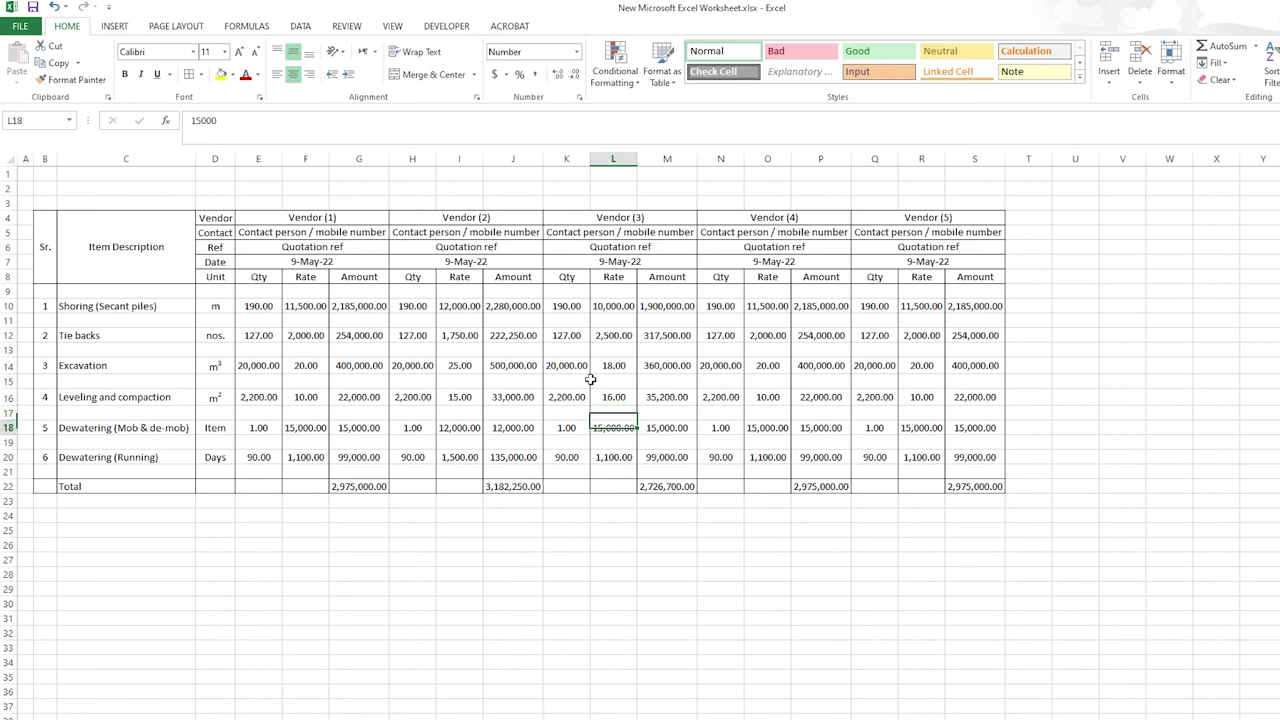
pyautogui.press('Up')
pyautogui.press('Up')
pyautogui.write('12')
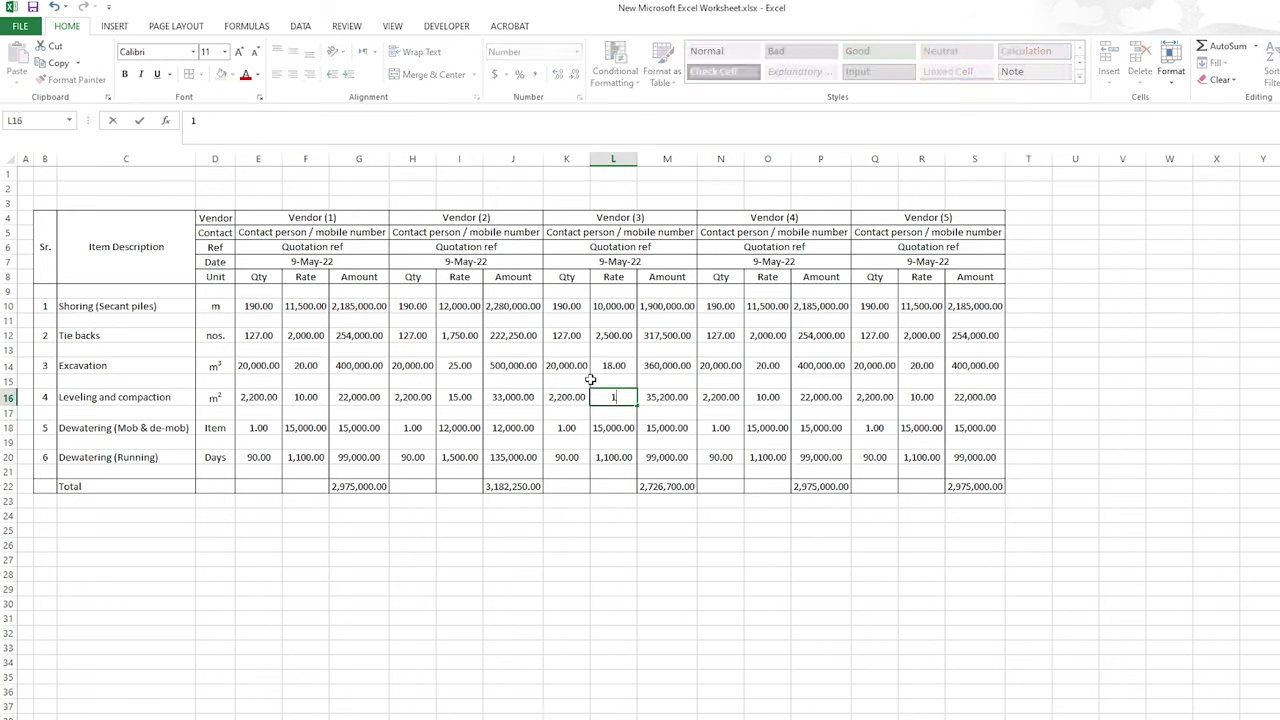
pyautogui.press('Return')
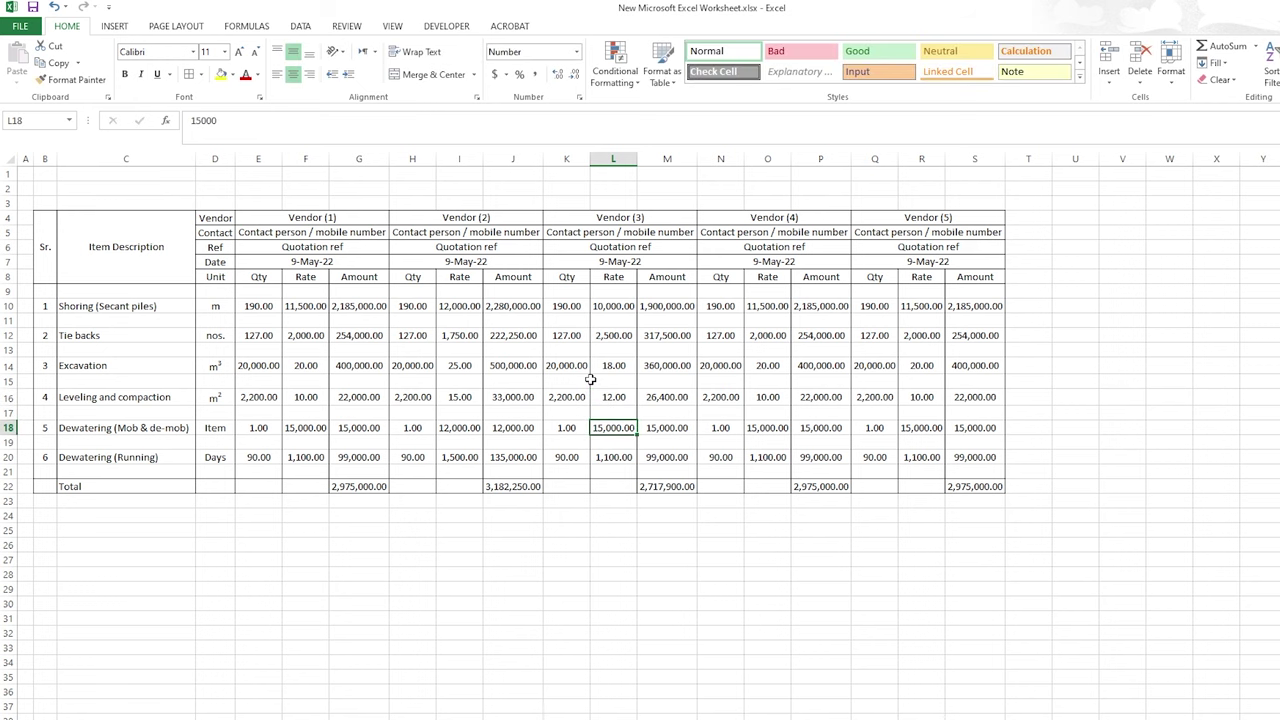
pyautogui.write('12000')
pyautogui.press('Return')
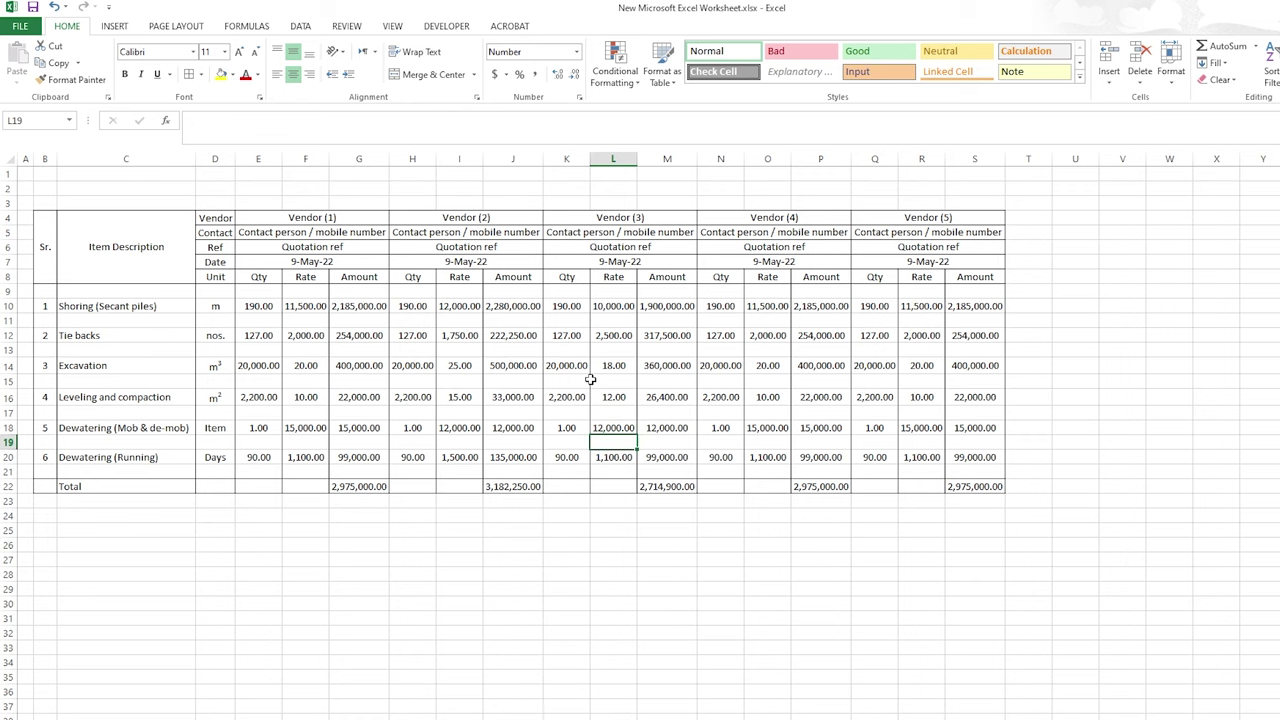
pyautogui.press('Down')
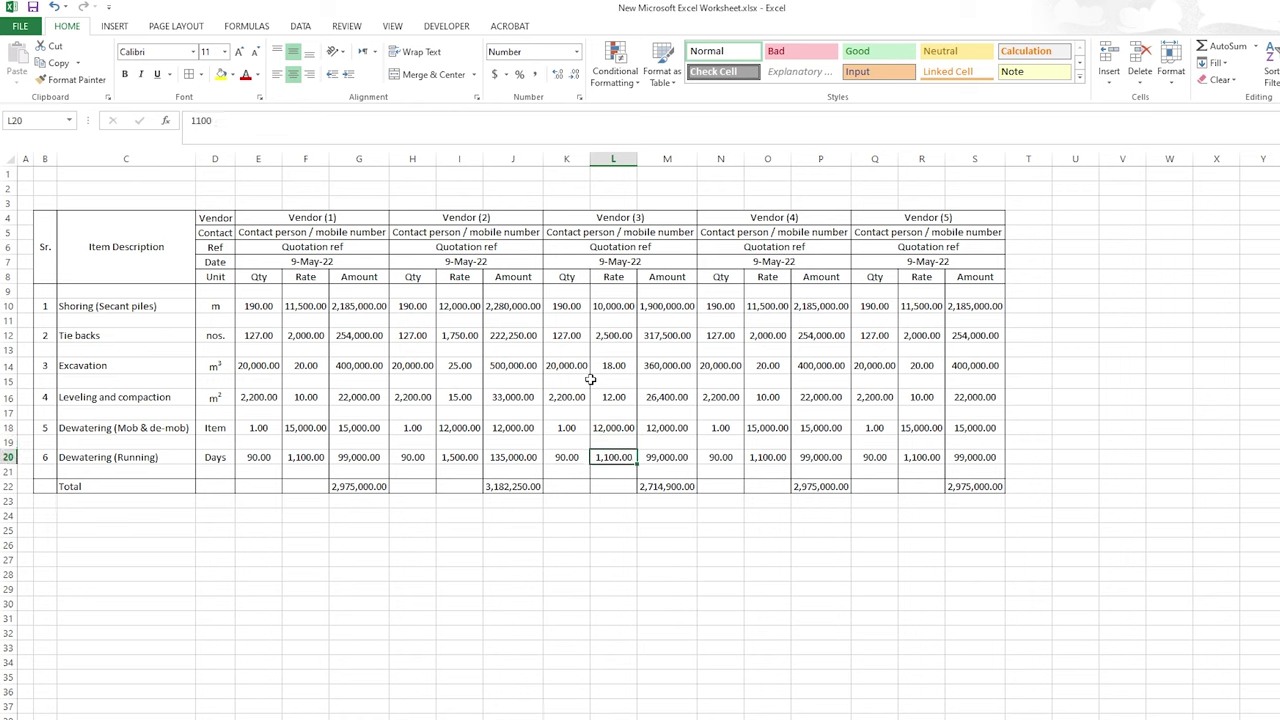
pyautogui.write('1200')
pyautogui.press('Return')
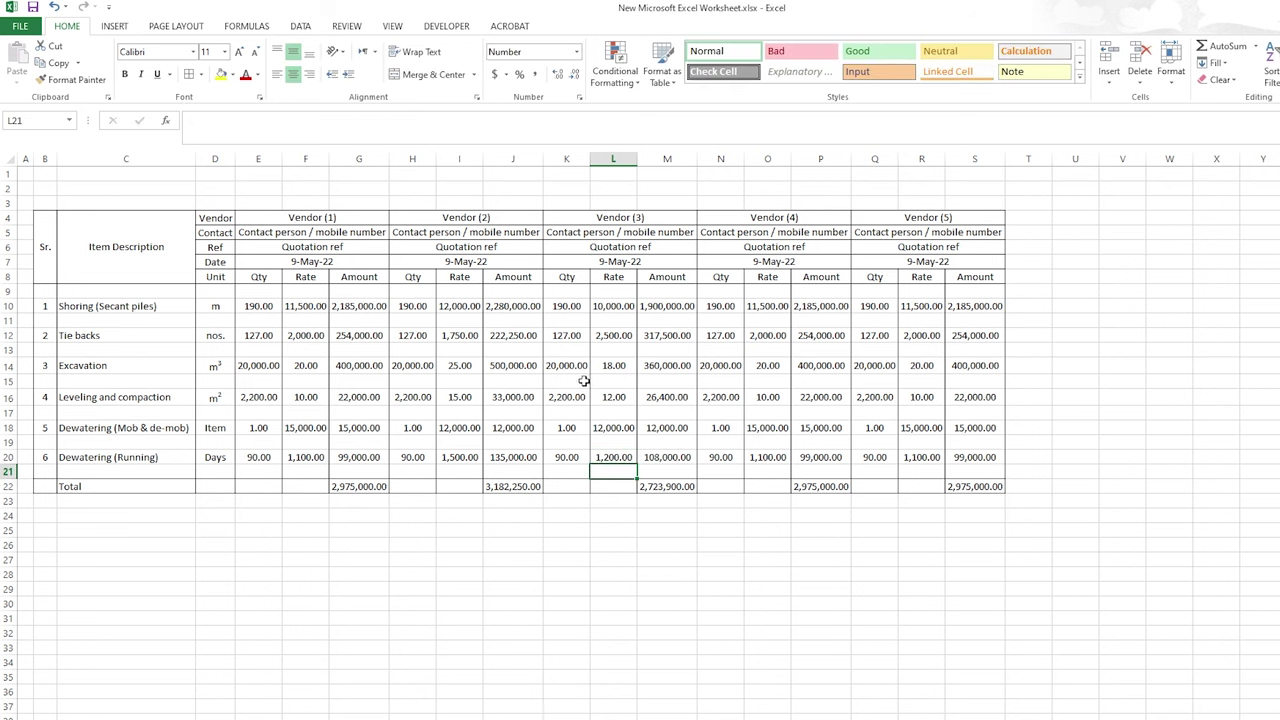
# Enter Vendor (4) shoring 12,500, tie backs 1,650 and excavation 17 (revised from 18) rates
pyautogui.click(774, 307)
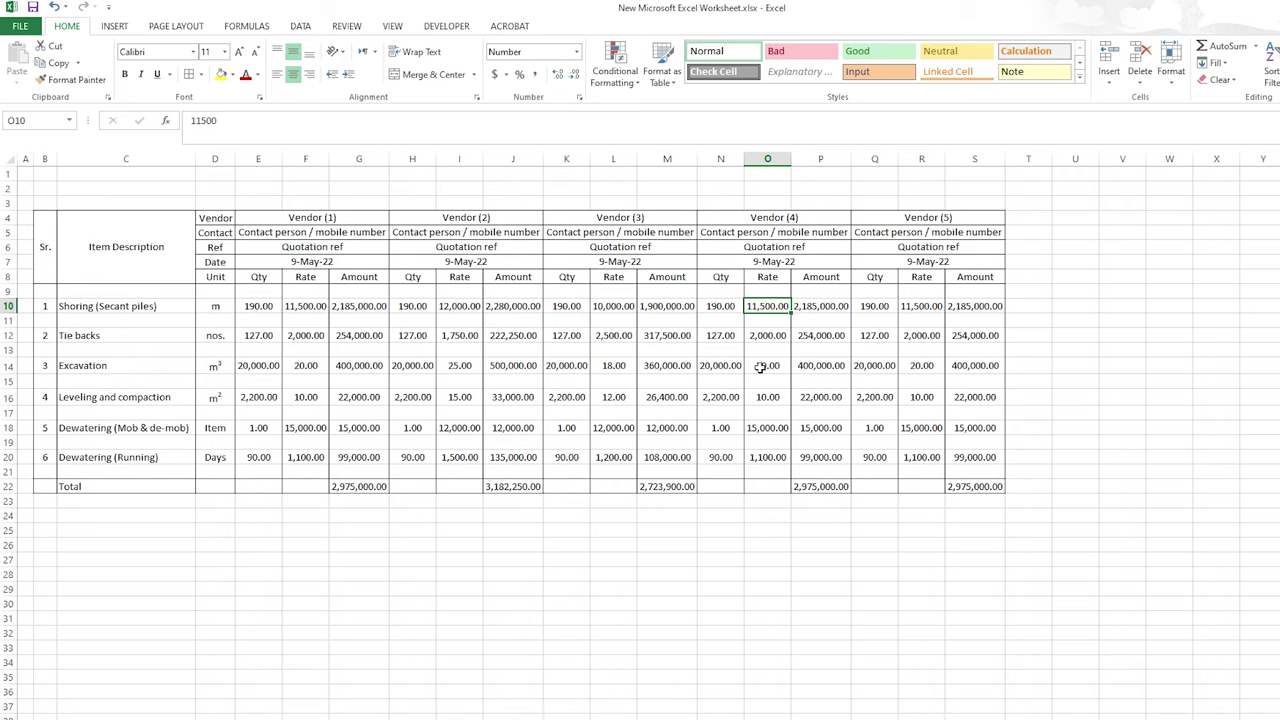
pyautogui.write('12500')
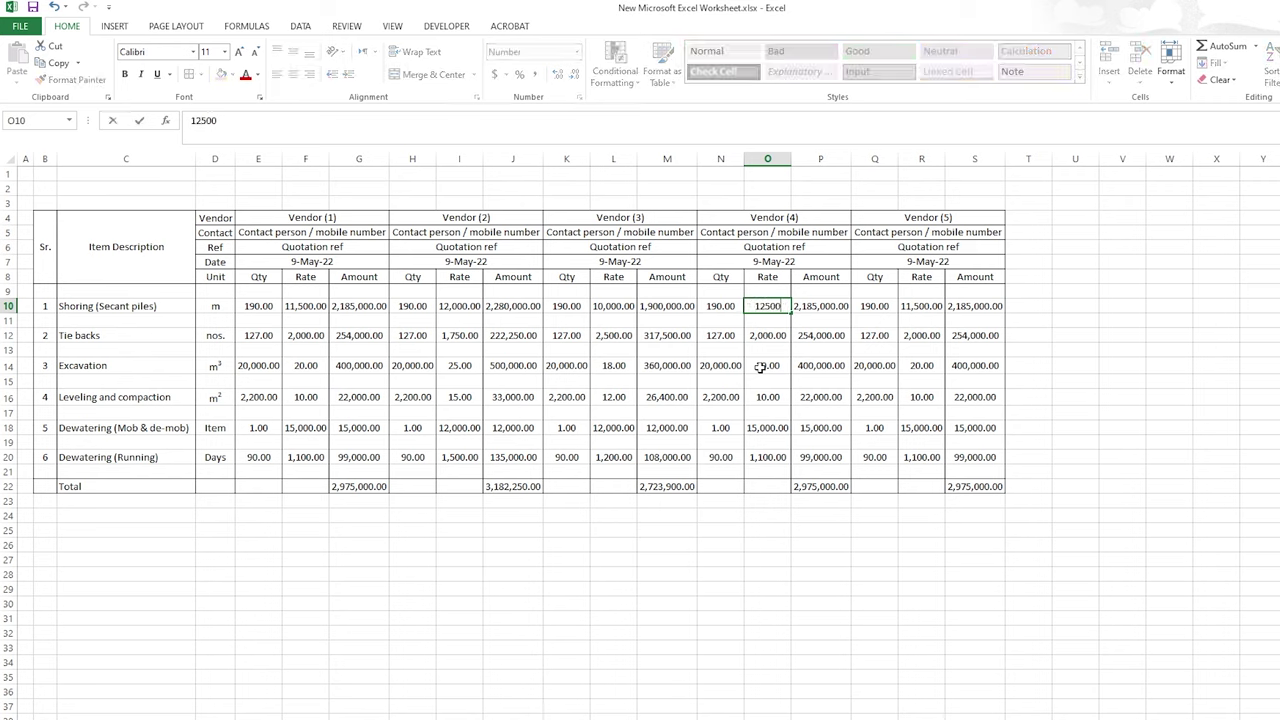
pyautogui.press('Return')
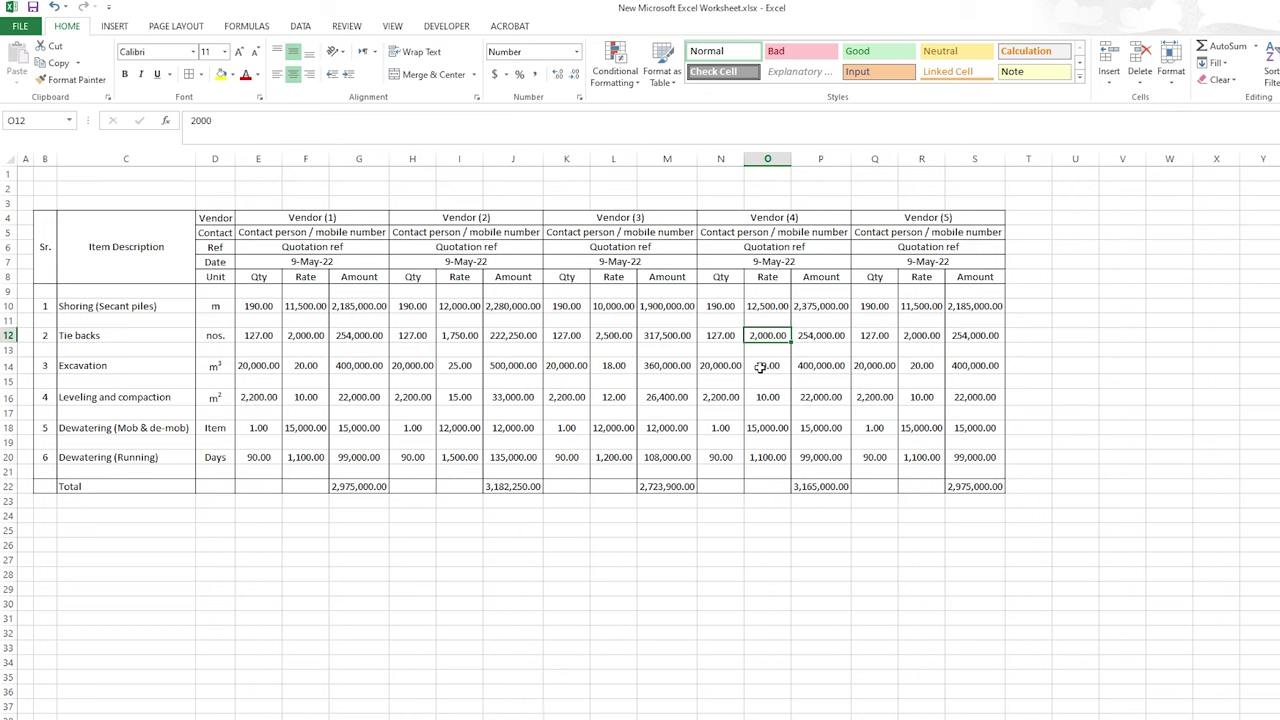
pyautogui.write('1,650')
pyautogui.press('Return')
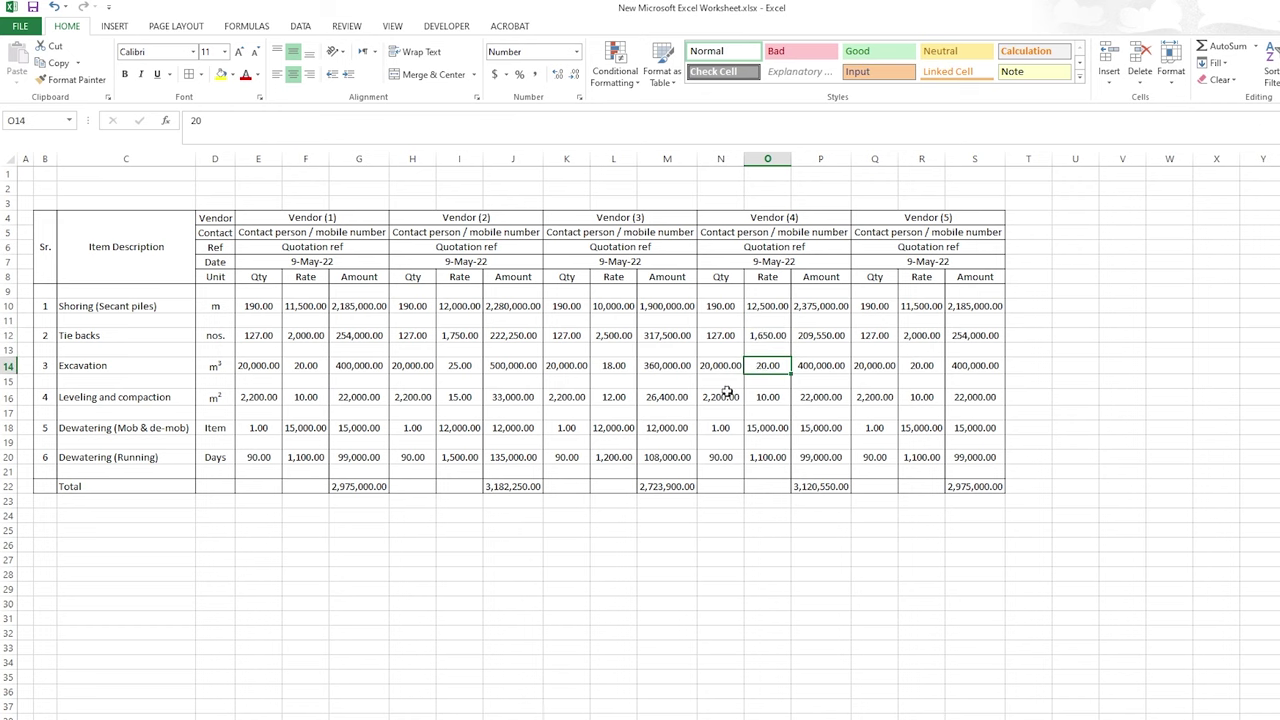
pyautogui.write('18')
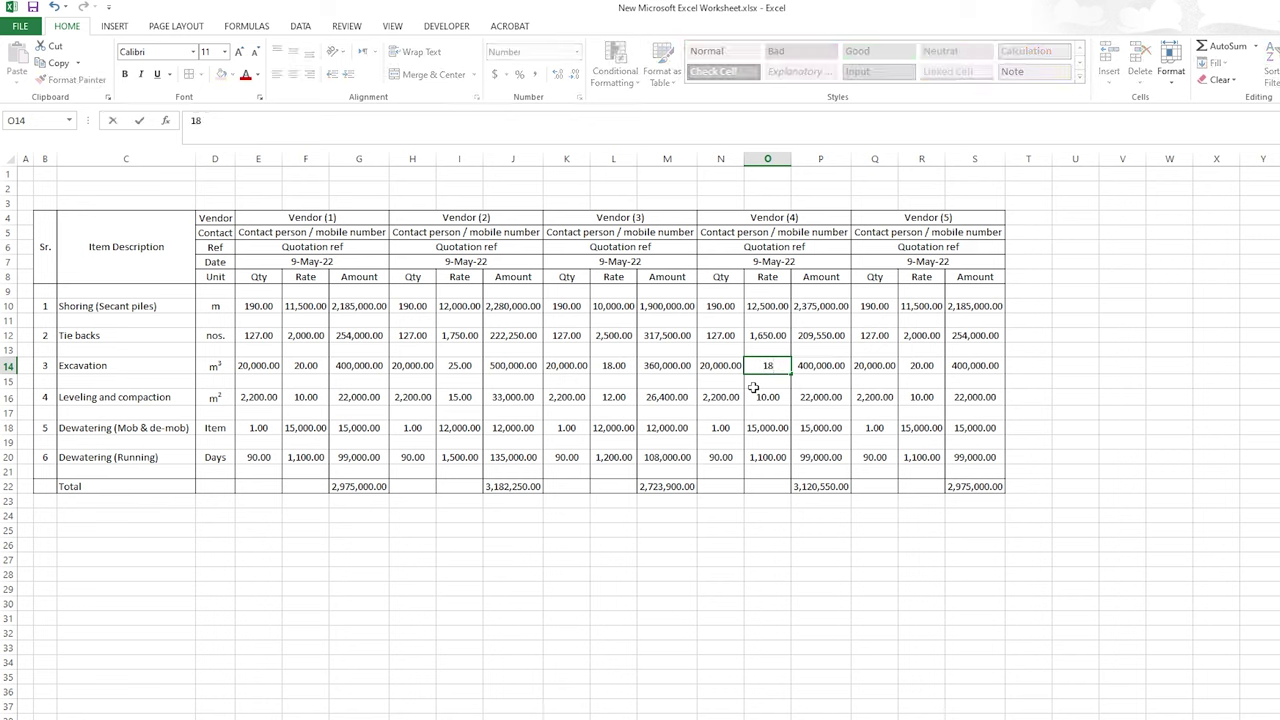
pyautogui.hotkey('ctrl', 'Return')
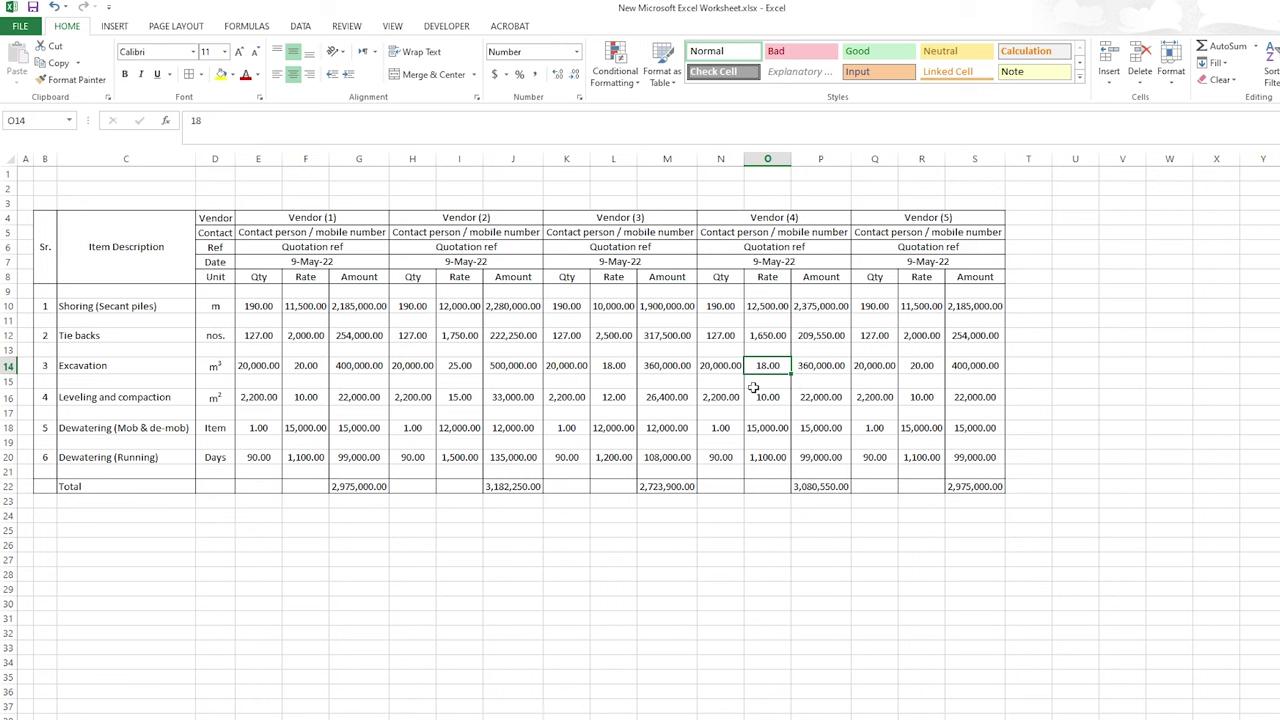
pyautogui.write('17')
pyautogui.hotkey('ctrl', 'Return')
# Enter Vendor (4) leveling 12, mob/de-mob 11,000 and dewatering 1,350 rates, discarding a mistyped entry
pyautogui.click(755, 395)
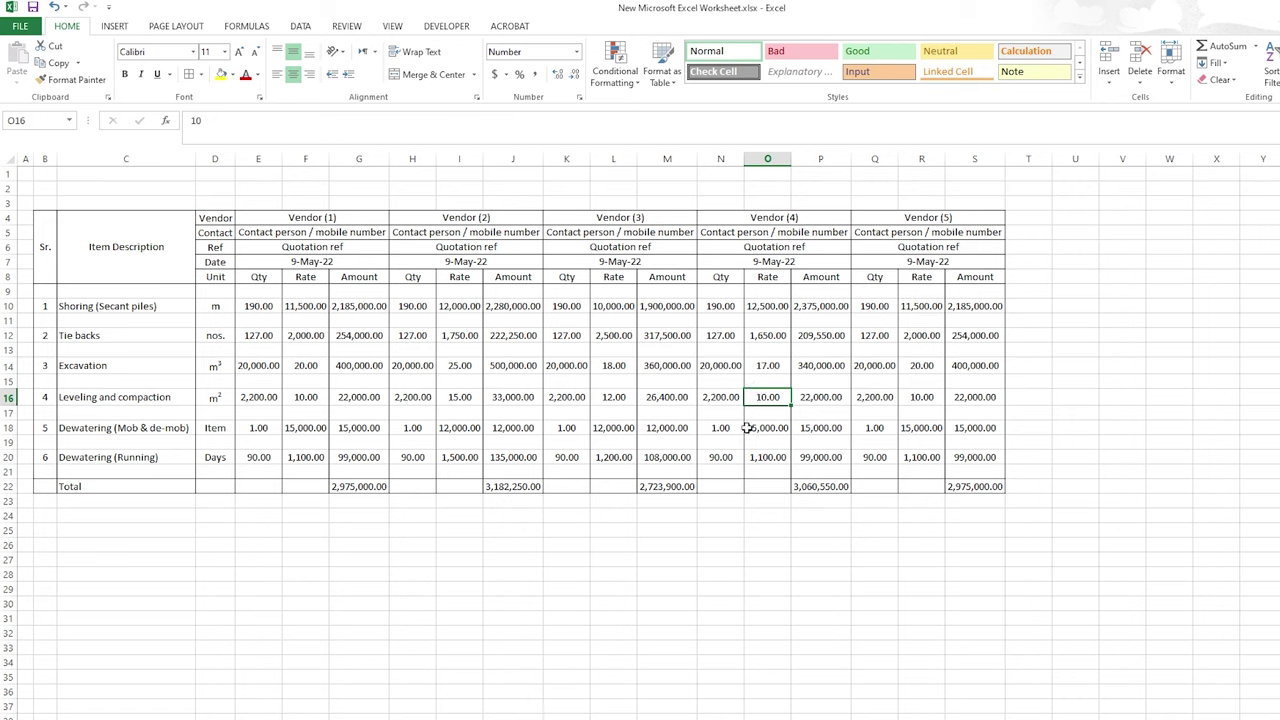
pyautogui.write('12')
pyautogui.click(788, 420)
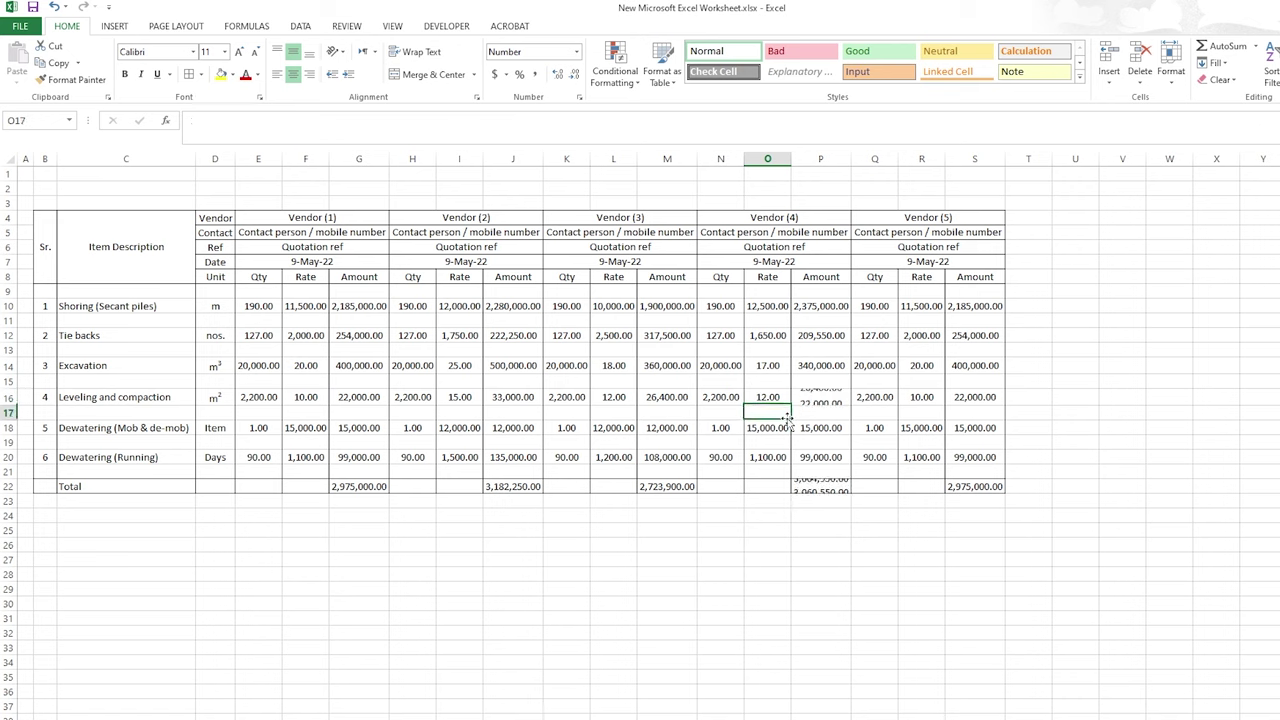
pyautogui.write('120')
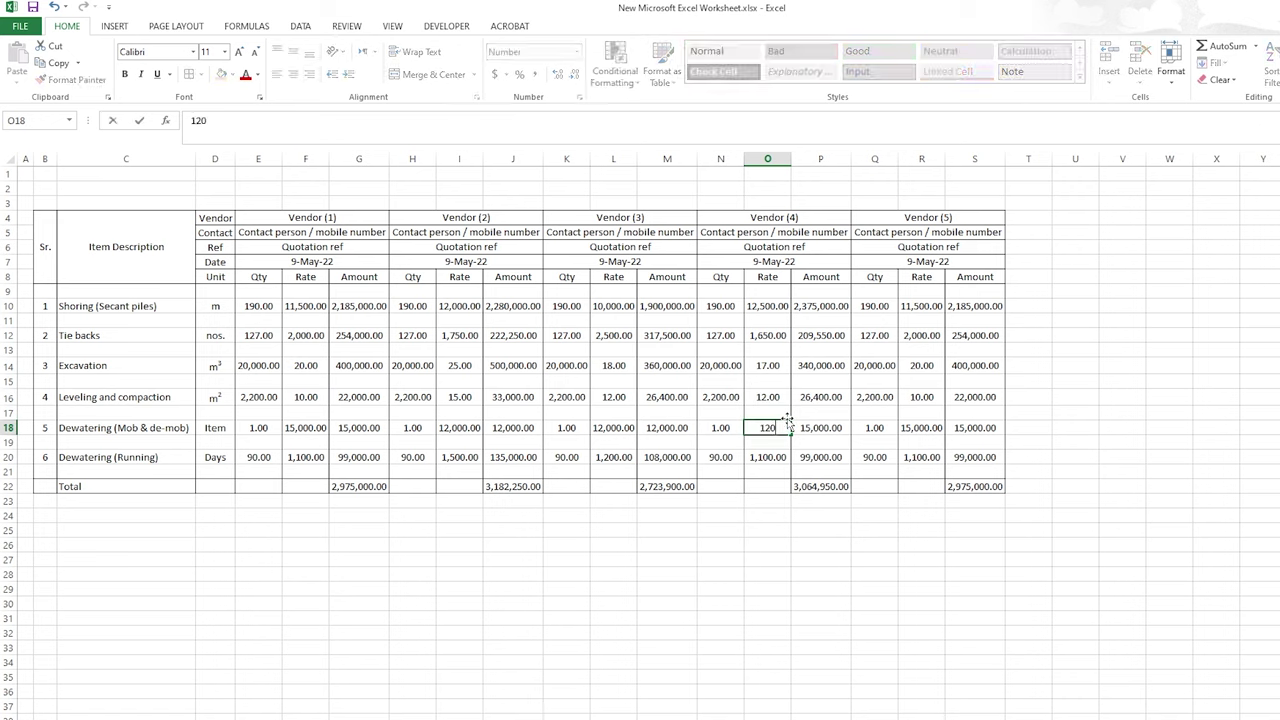
pyautogui.press('Escape')
pyautogui.write('11')
pyautogui.press('Return')
pyautogui.press('Return')
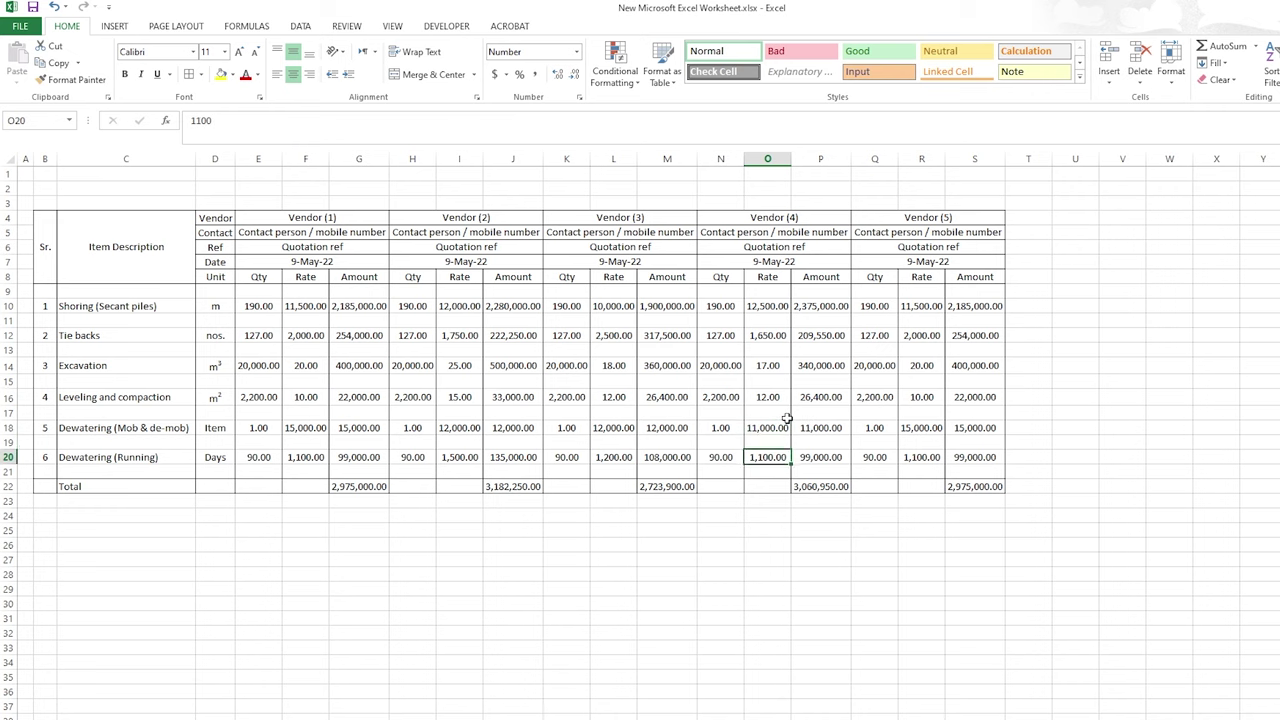
pyautogui.write('1350')
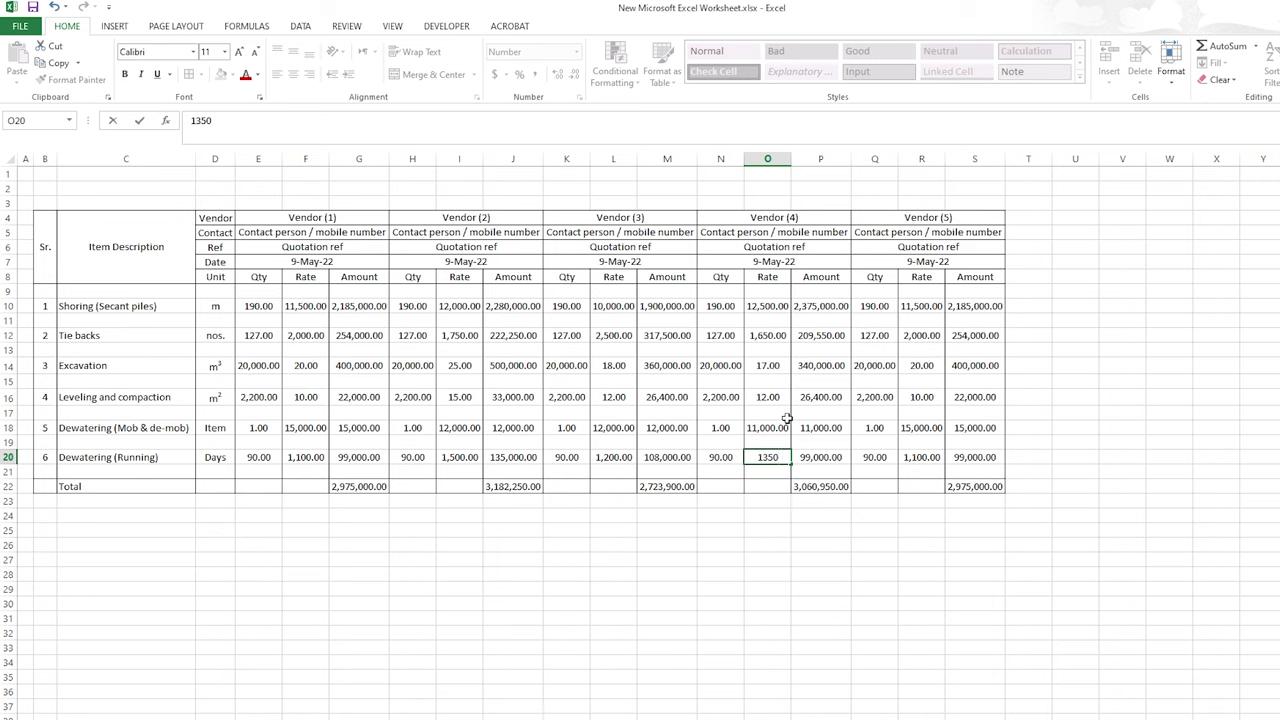
pyautogui.press('Return')
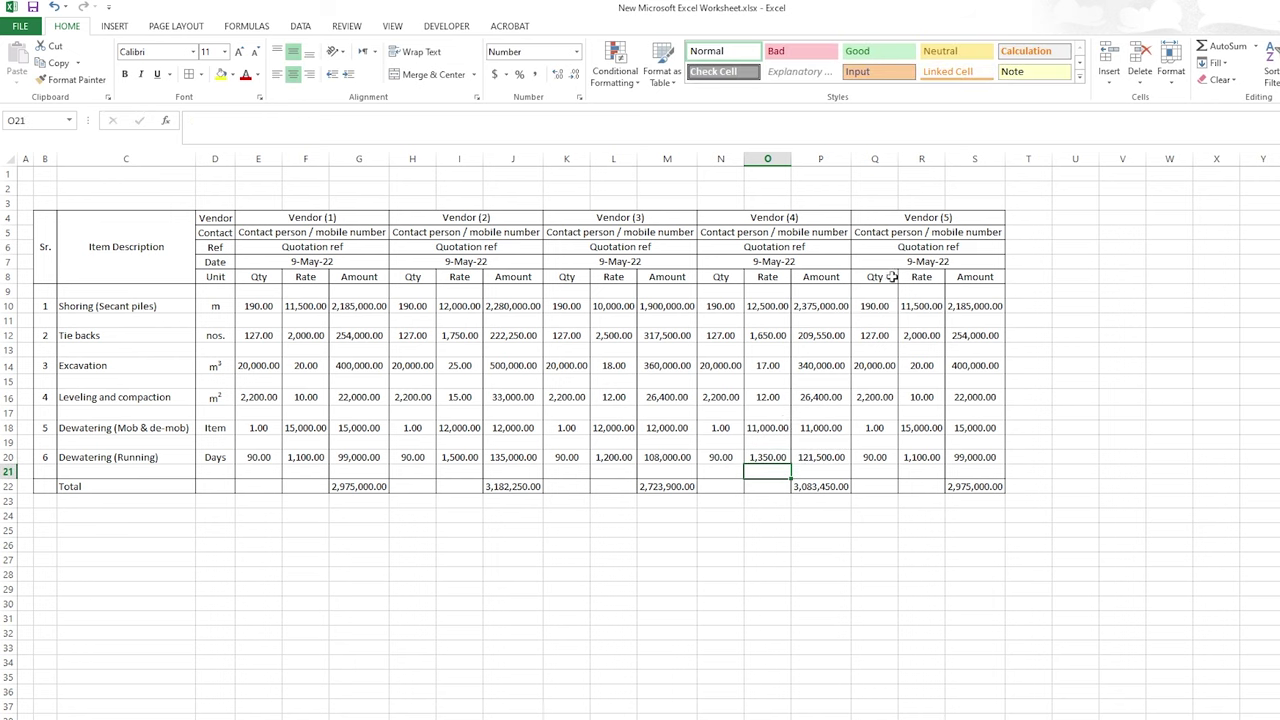
pyautogui.click(925, 308)
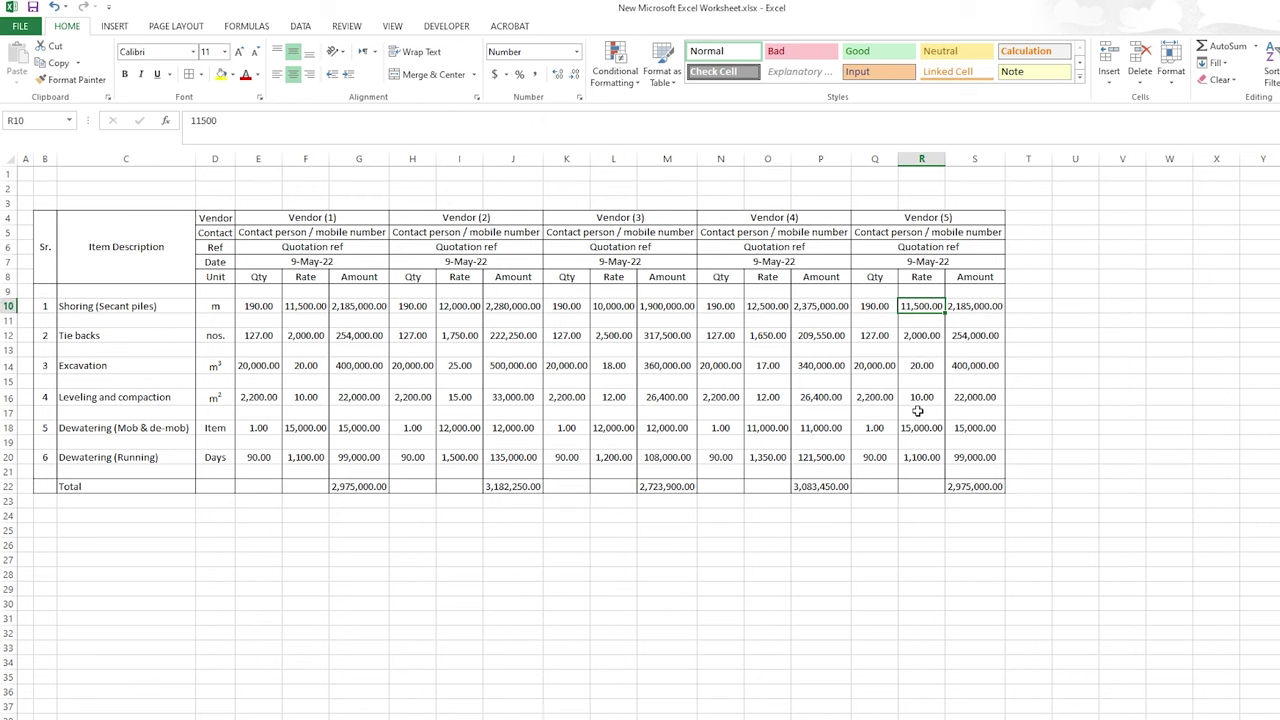
# Delete the Vendor (5) columns Q to S
pyautogui.moveTo(885, 158); pyautogui.dragTo(963, 152)
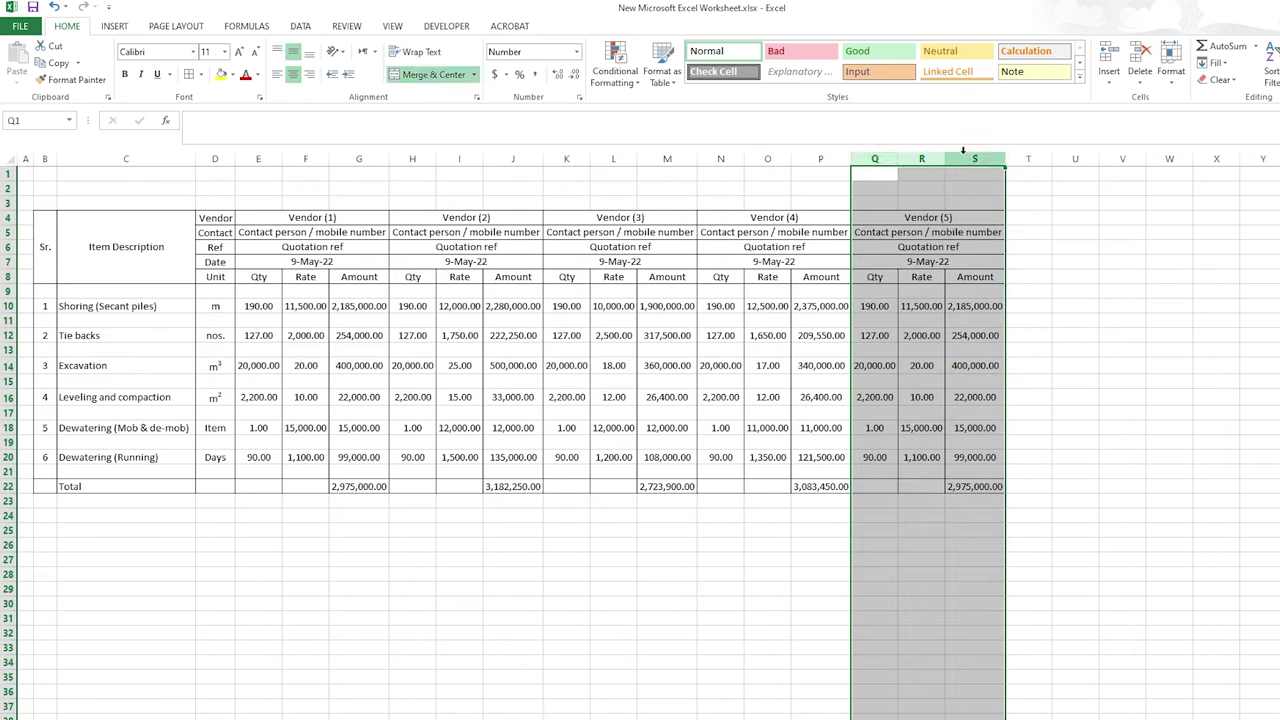
pyautogui.hotkey('ctrl', '-')
pyautogui.click(492, 543)
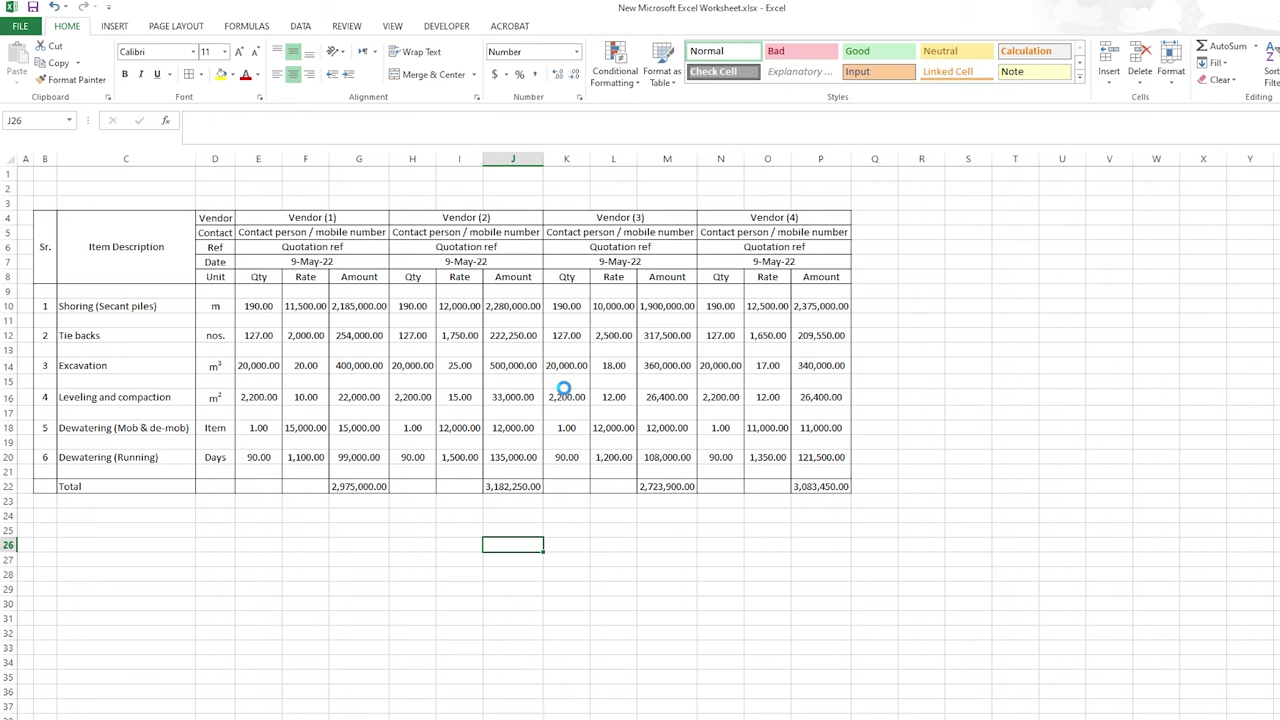
# AutoFit vendor columns E through P so every value shows
pyautogui.scroll(1, 565, 390)
pyautogui.moveTo(300, 159); pyautogui.dragTo(918, 159)
pyautogui.doubleClick(918, 159)
pyautogui.click(884, 362)
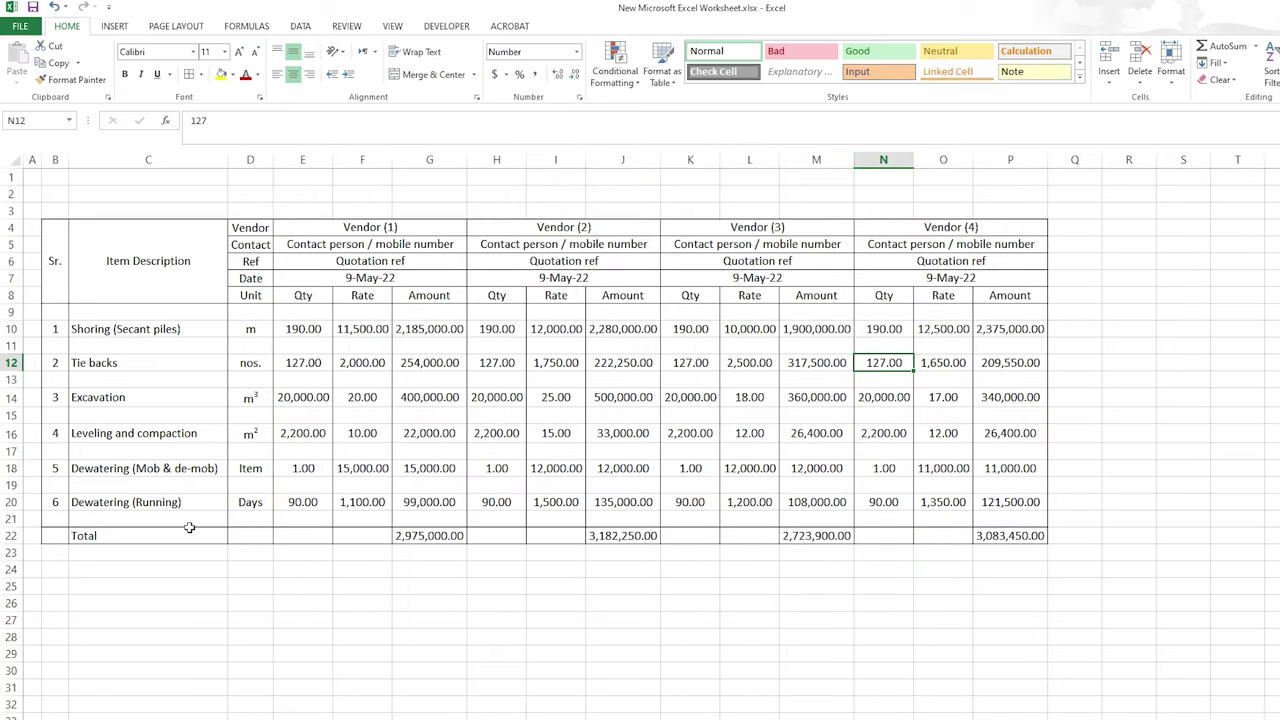
# Make the Total row 22 taller and bold
pyautogui.moveTo(12, 543); pyautogui.dragTo(12, 549)
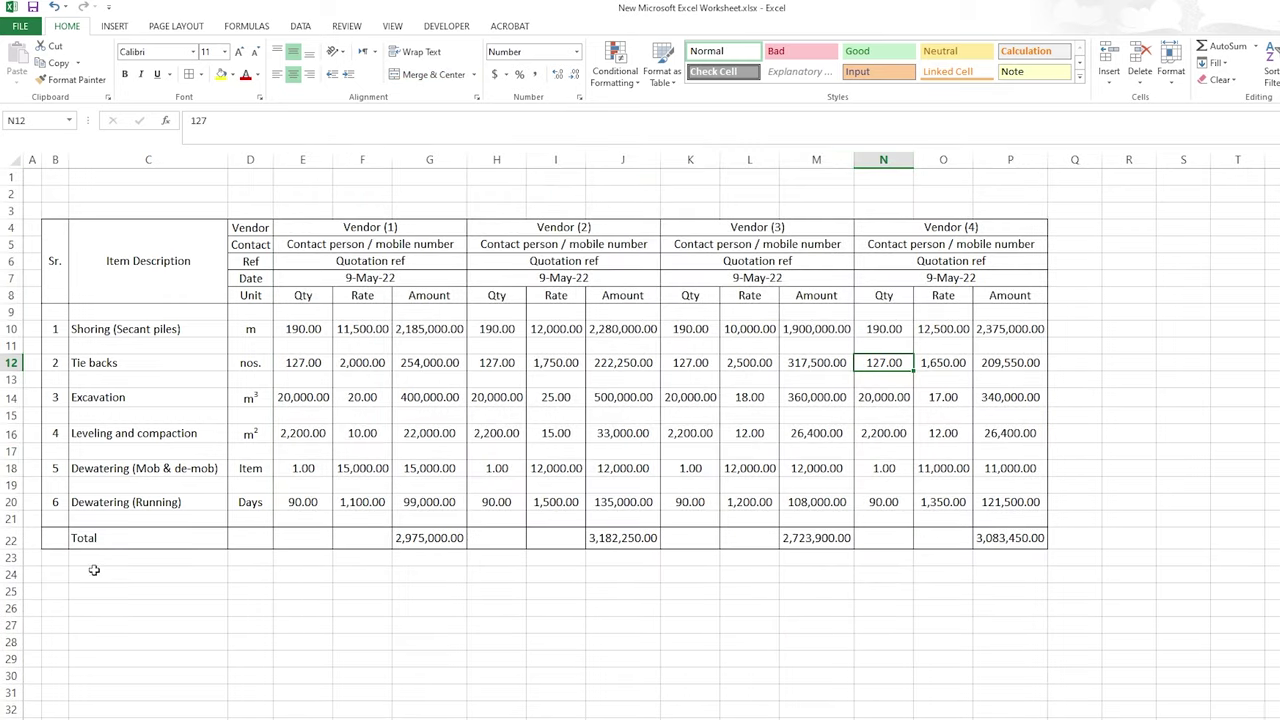
pyautogui.click(12, 538)
pyautogui.click(124, 74)
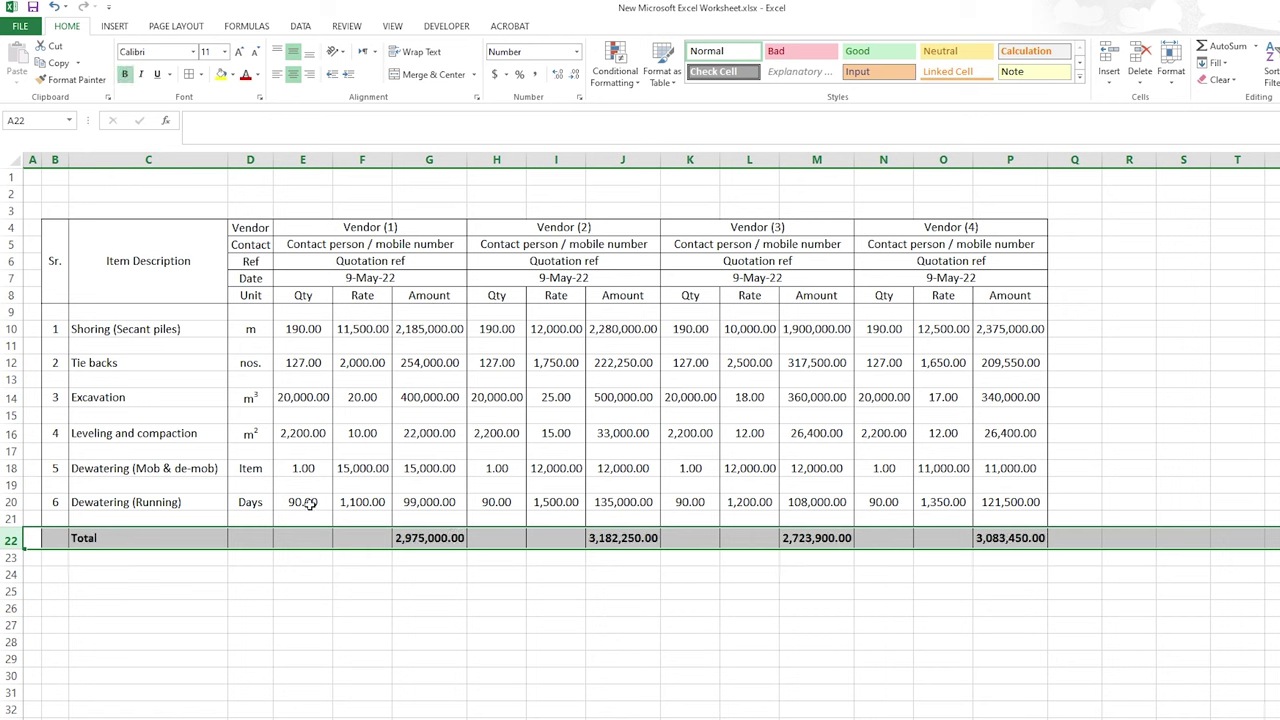
# Bold the vendor heading rows, Qty/Rate/Amount headers and left labels, and widen column D slightly
pyautogui.moveTo(332, 228); pyautogui.dragTo(1010, 282)
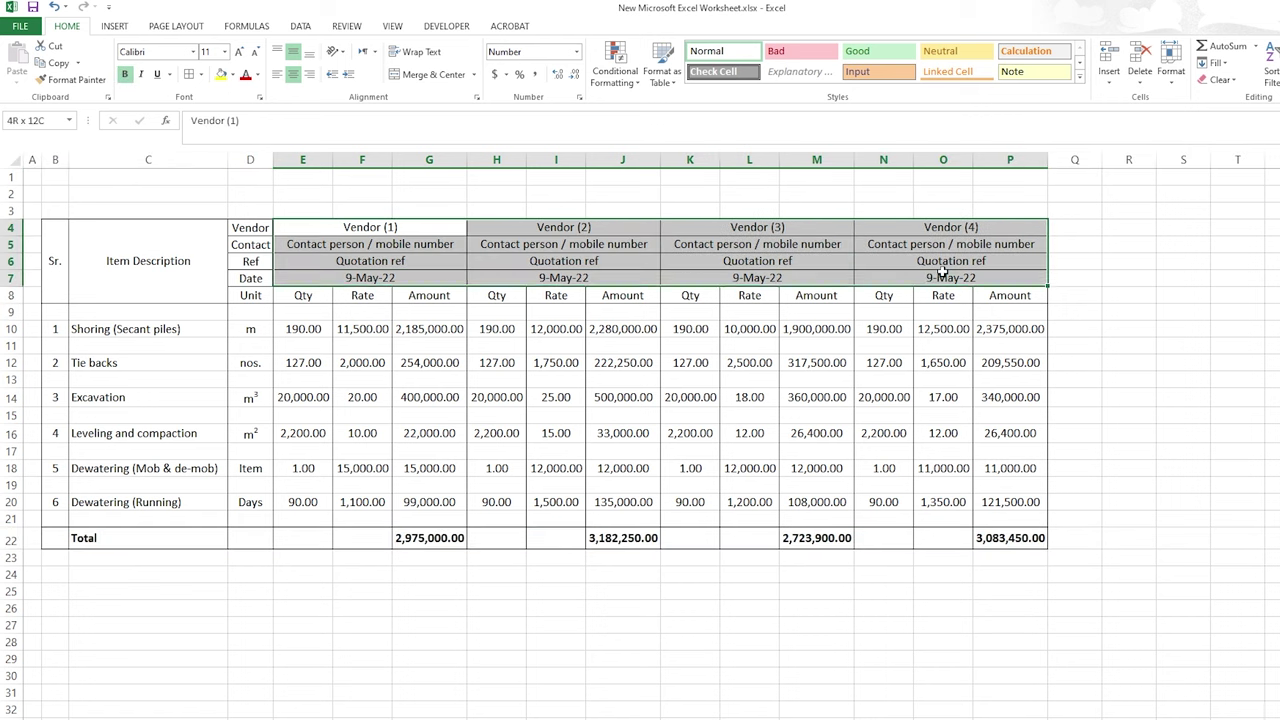
pyautogui.click(125, 74)
pyautogui.moveTo(302, 295); pyautogui.dragTo(993, 290)
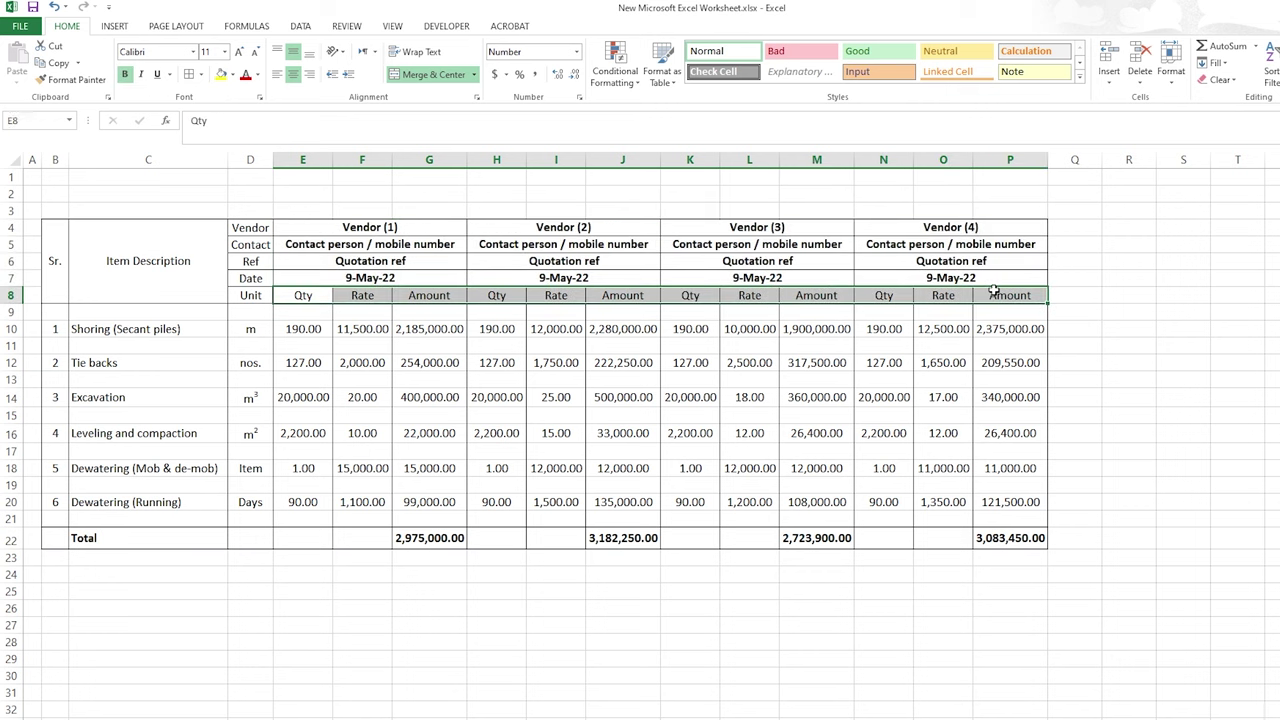
pyautogui.click(125, 74)
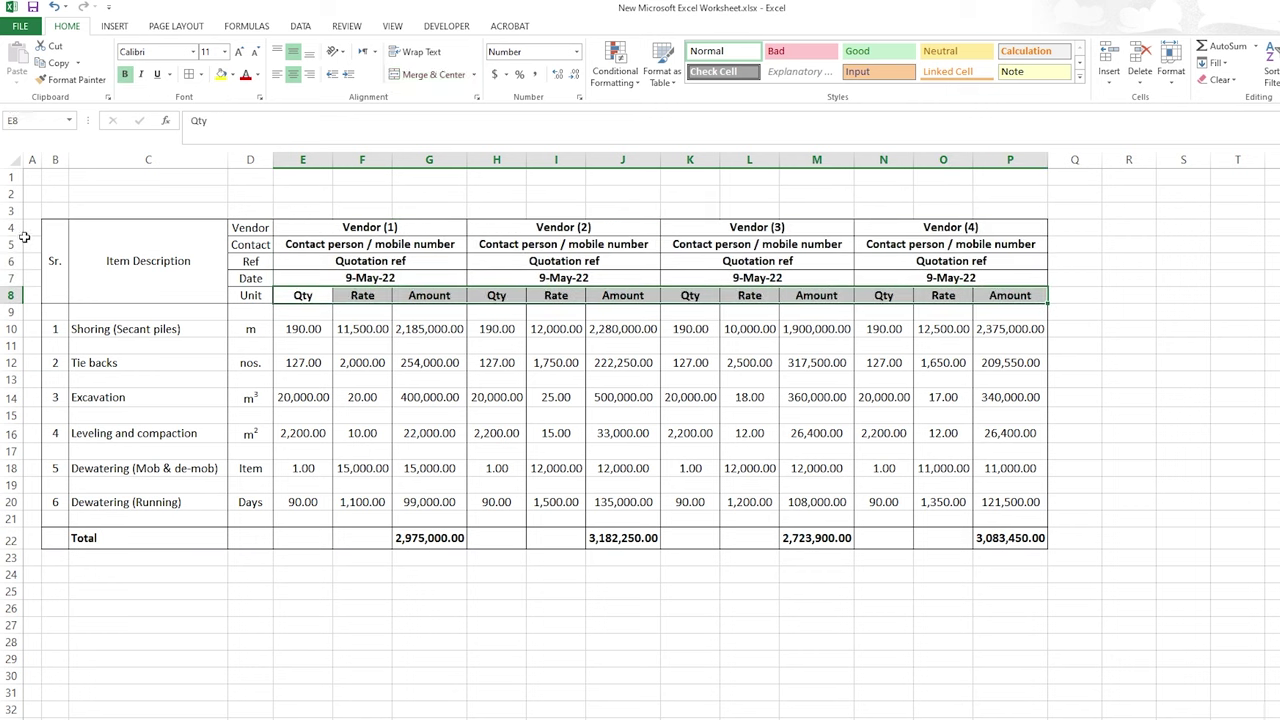
pyautogui.moveTo(52, 232); pyautogui.dragTo(250, 290)
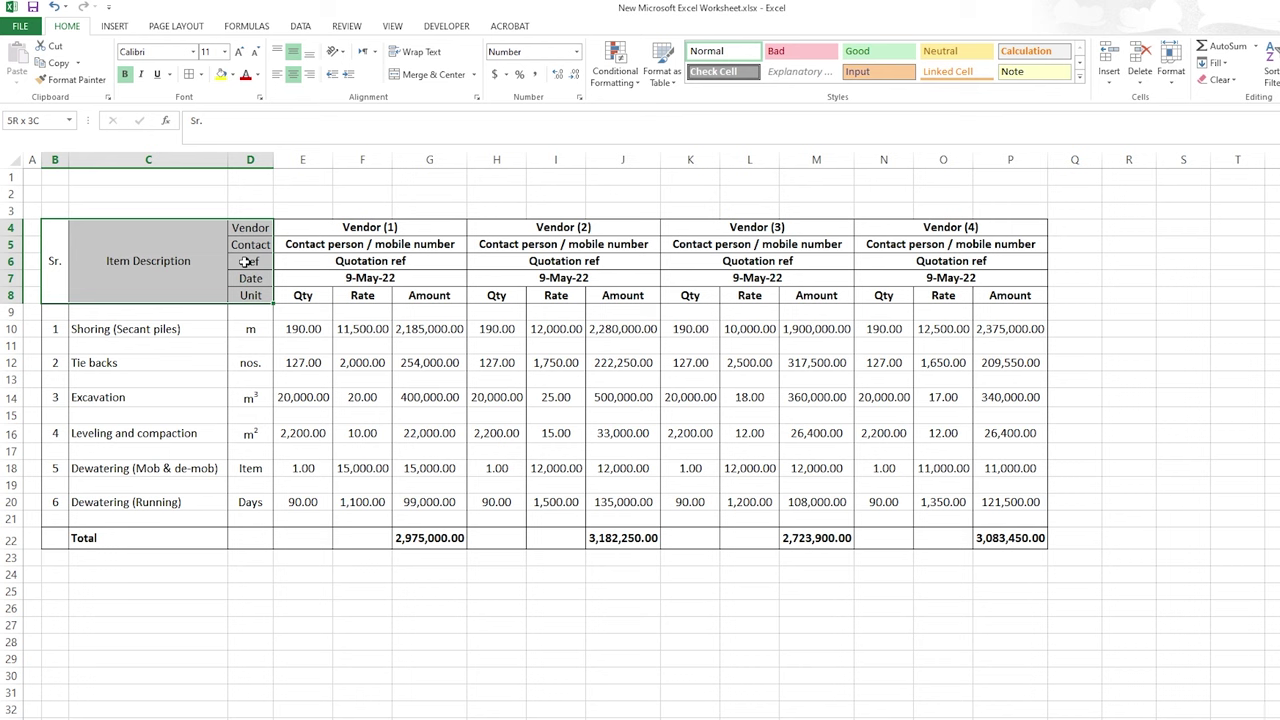
pyautogui.click(125, 74)
pyautogui.click(350, 379)
pyautogui.moveTo(274, 158); pyautogui.dragTo(275, 158)
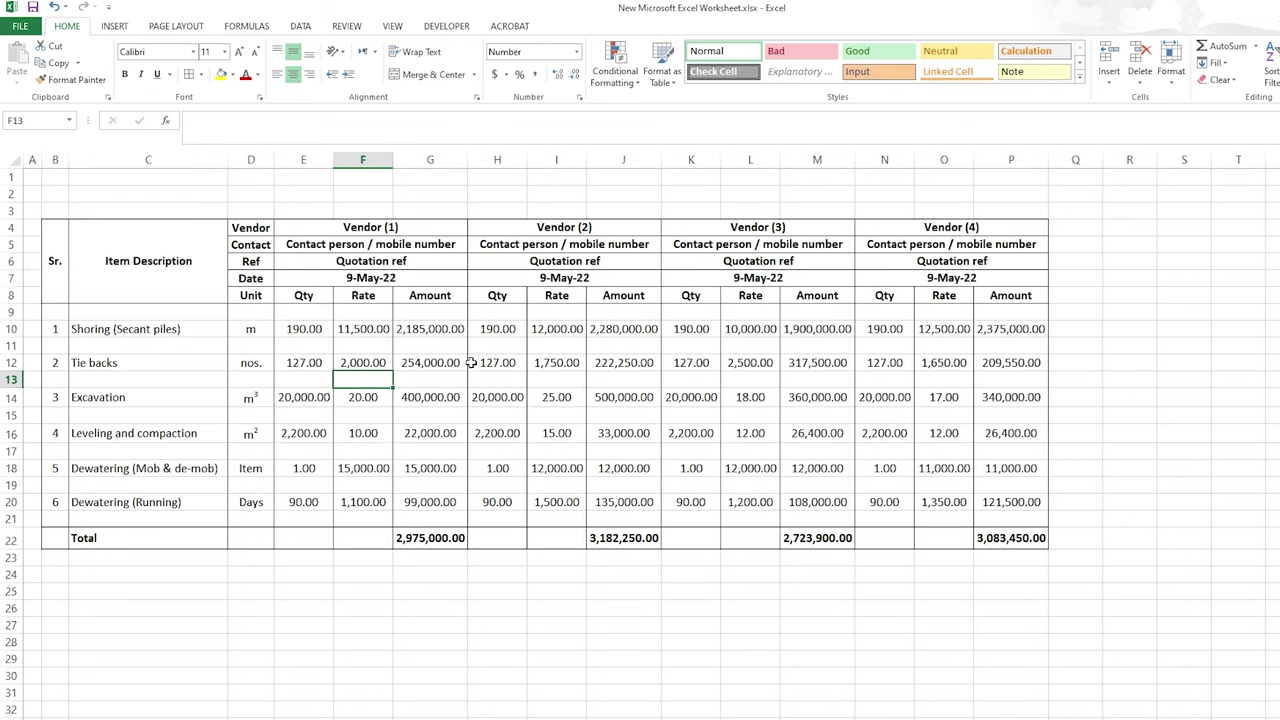
# Give the four vendor blocks dotted inside vertical border lines
pyautogui.click(505, 345)
pyautogui.moveTo(310, 304); pyautogui.dragTo(440, 540)
pyautogui.keyDown('ctrl'); pyautogui.click(517, 300); pyautogui.keyUp('ctrl')
pyautogui.moveTo(622, 537); pyautogui.dragTo(622, 537)
pyautogui.moveTo(692, 295); pyautogui.dragTo(808, 531)
pyautogui.moveTo(888, 302); pyautogui.dragTo(1006, 534)
pyautogui.click(200, 75)
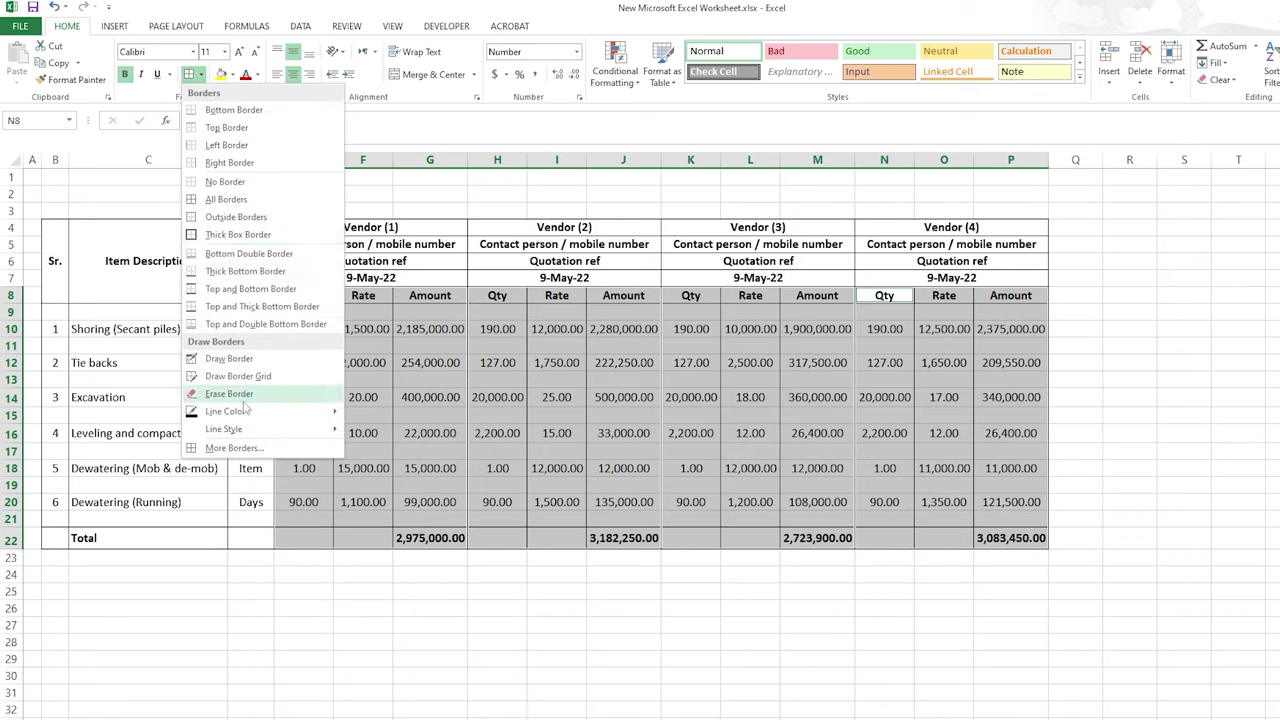
pyautogui.click(225, 452)
pyautogui.click(525, 240)
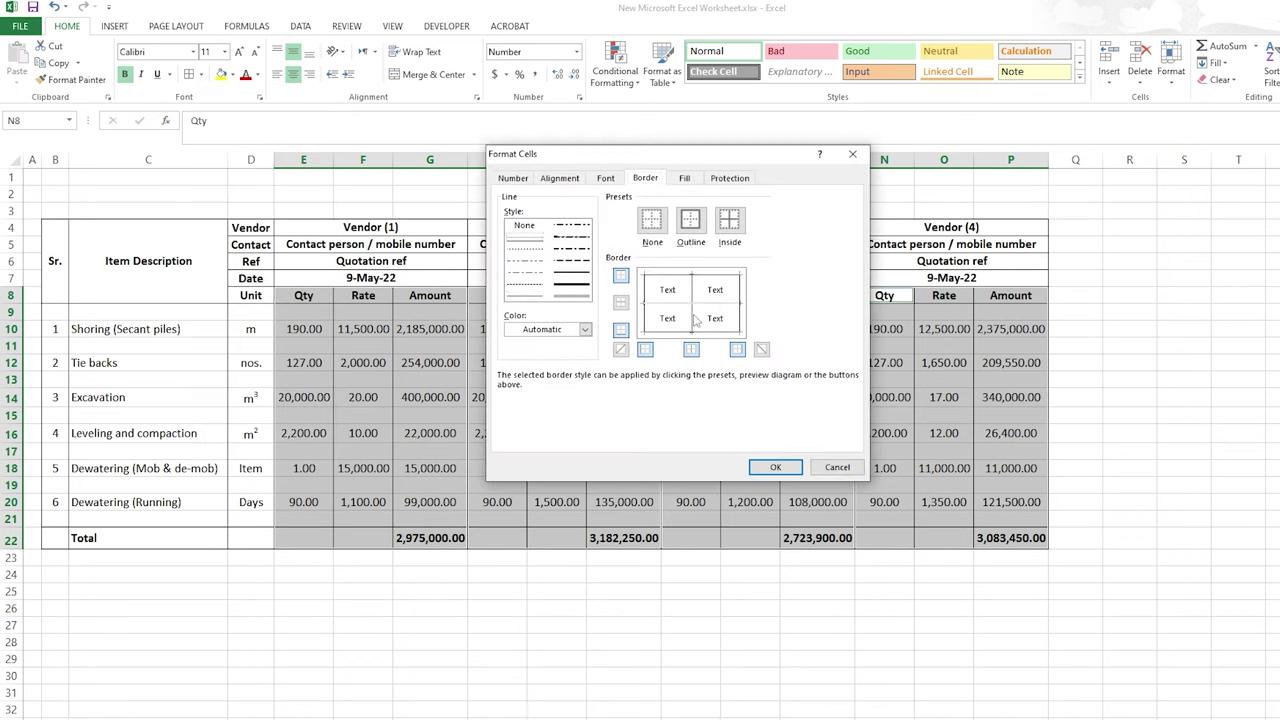
pyautogui.click(691, 300)
pyautogui.click(690, 294)
pyautogui.click(775, 467)
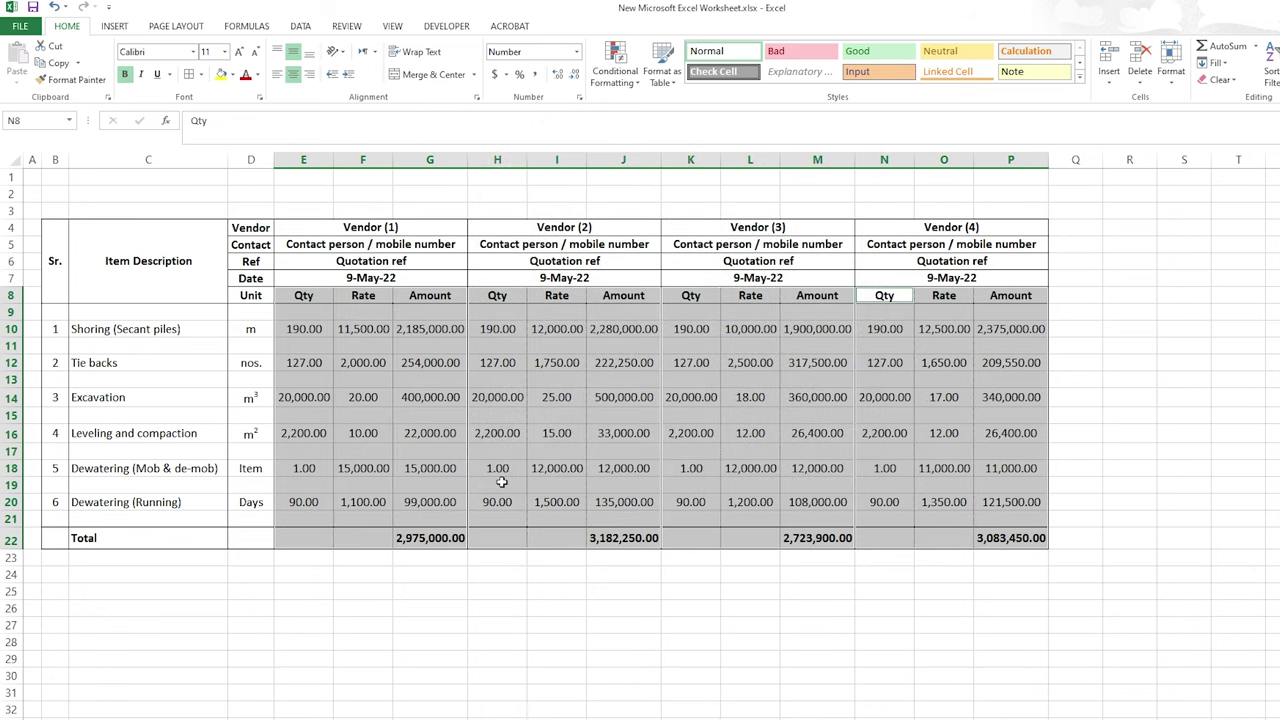
pyautogui.click(420, 418)
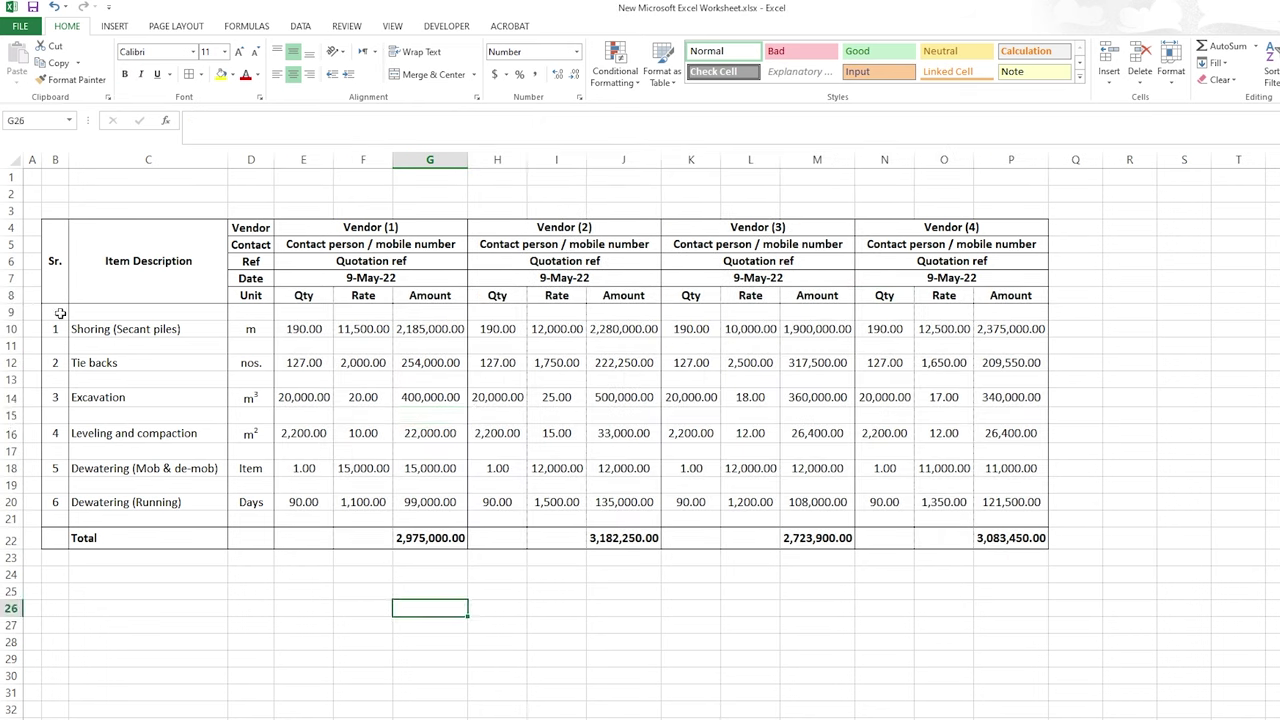
# Apply the border settings to the item rows B9:P21
pyautogui.moveTo(55, 312); pyautogui.dragTo(1058, 536)
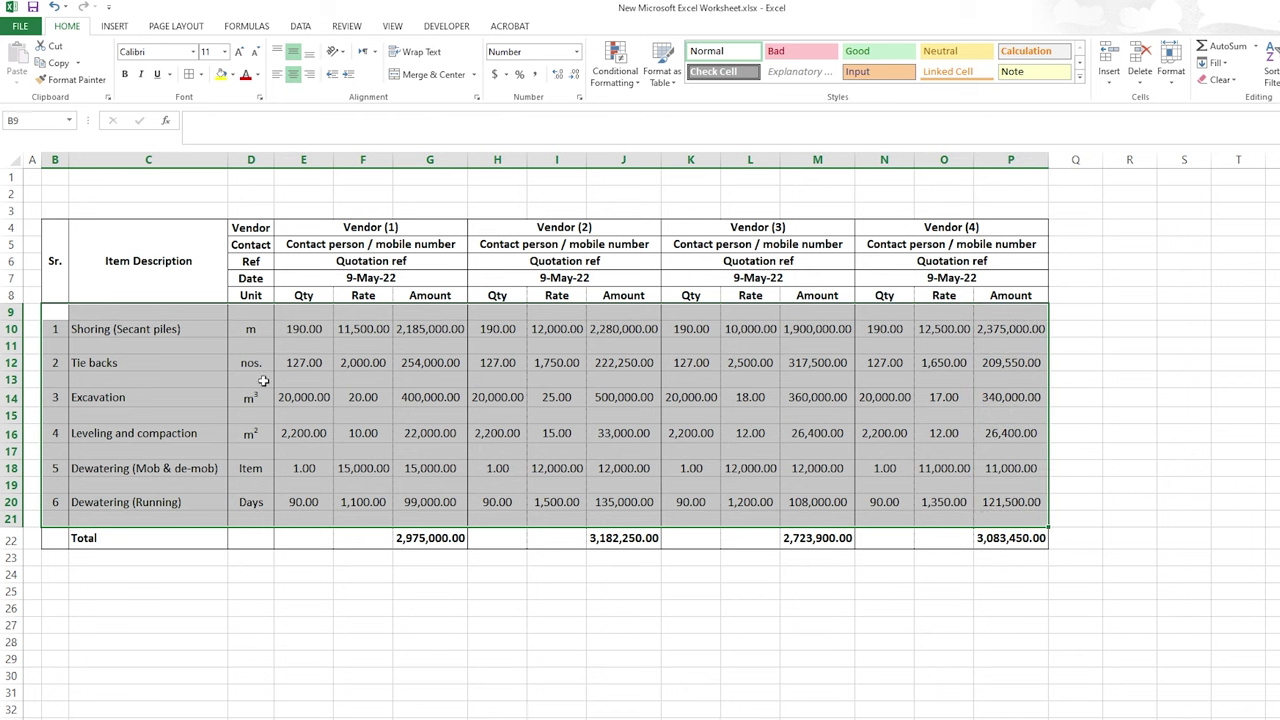
pyautogui.hotkey('ctrl', '1')
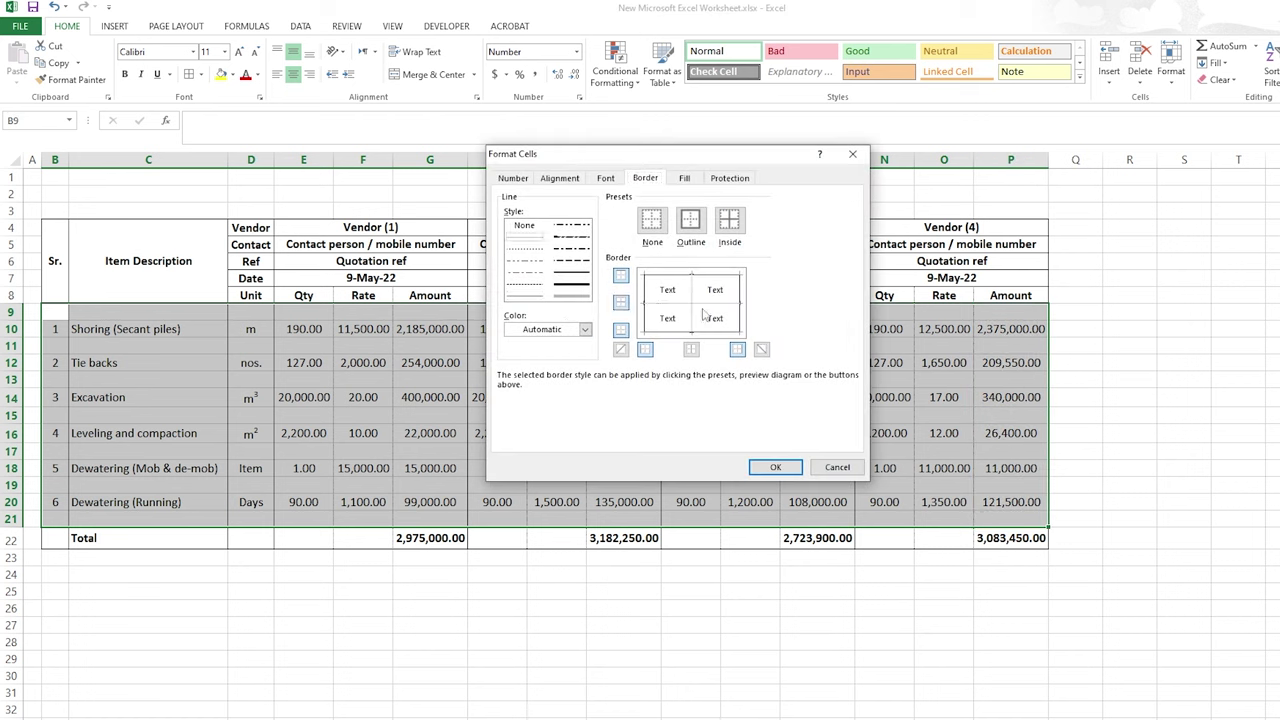
pyautogui.click(776, 468)
pyautogui.click(430, 625)
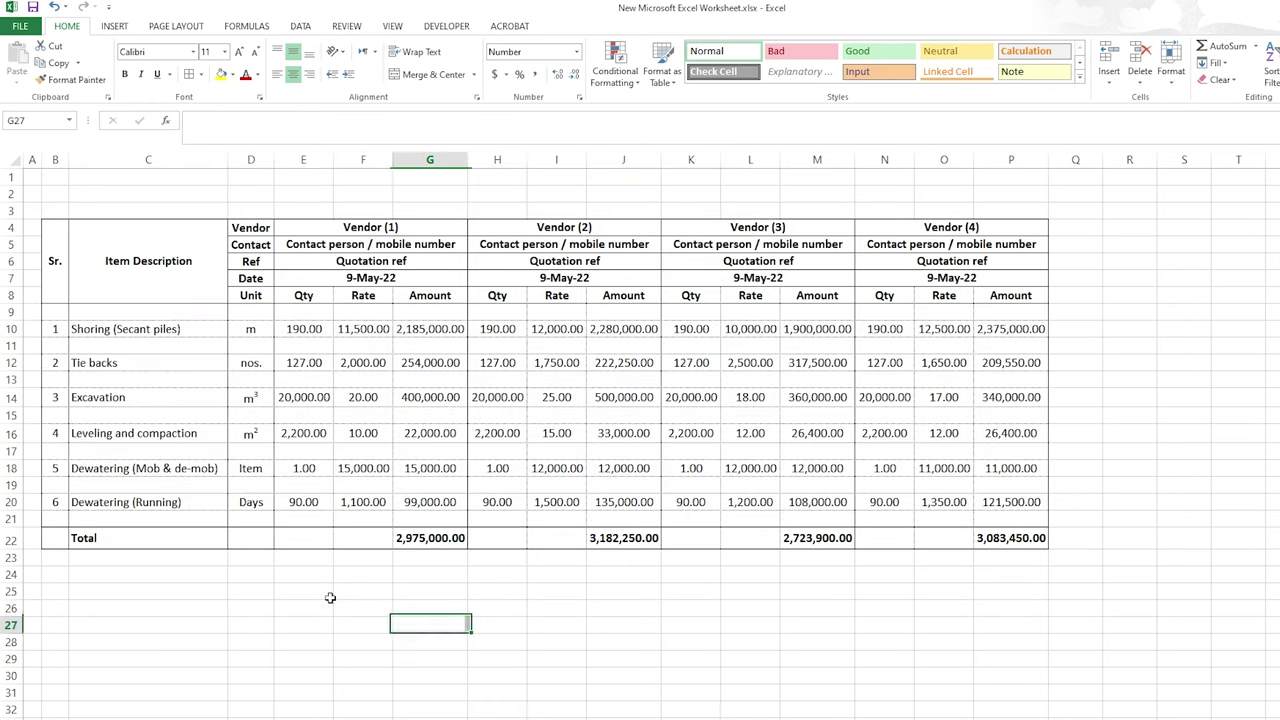
# Insert a row and type 'Company name', 'Procurement dept.' and a 'Prepared by:' line with the preparer's name in column C
pyautogui.click(8, 193)
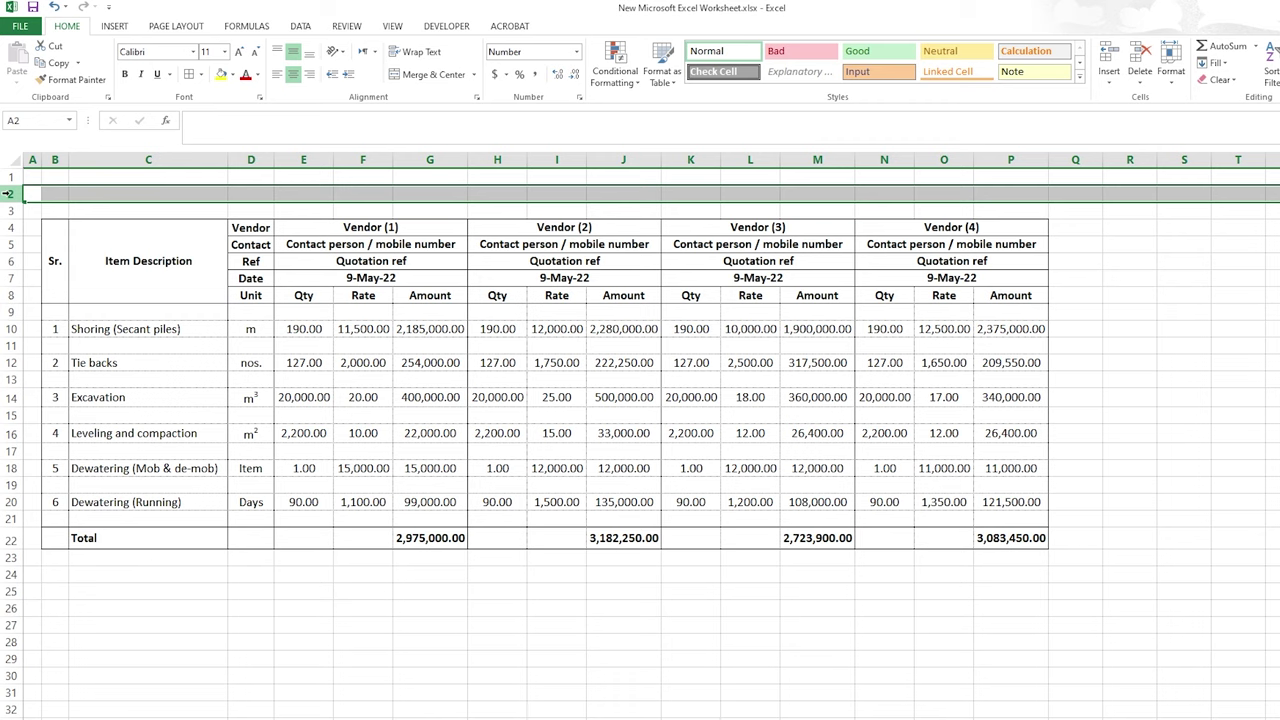
pyautogui.hotkey('ctrl', '+')
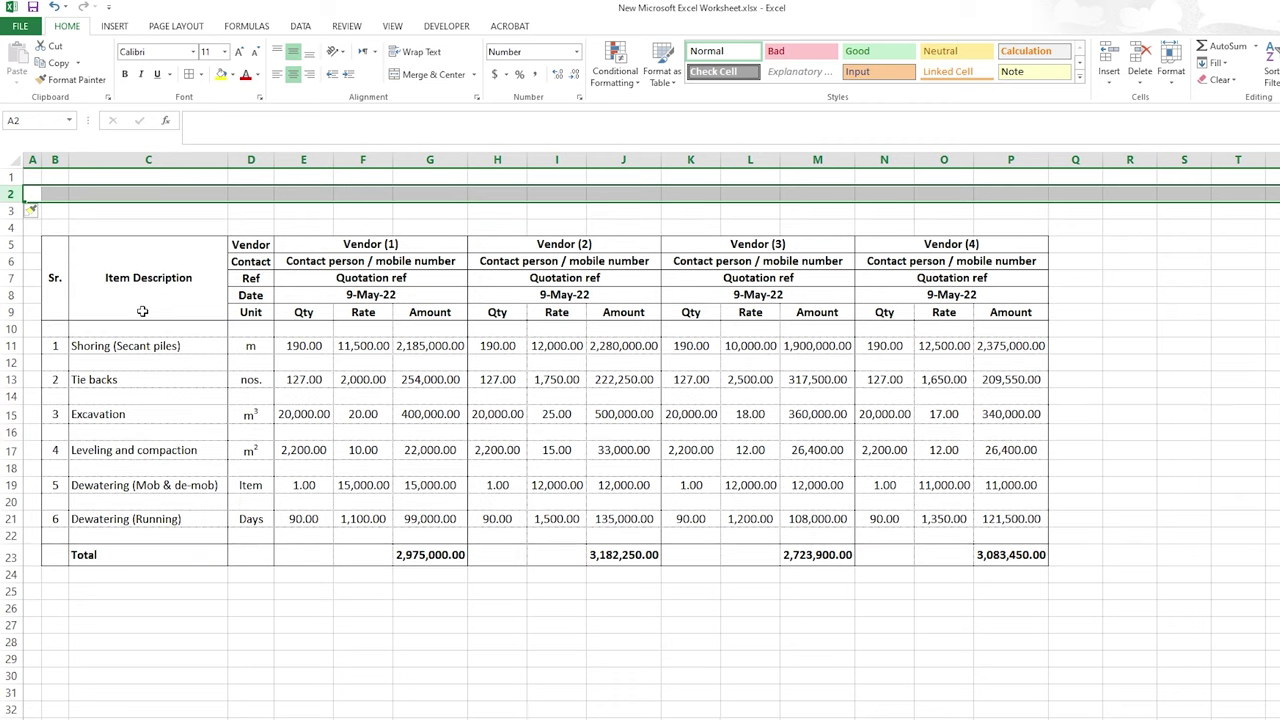
pyautogui.click(142, 311)
pyautogui.click(99, 192)
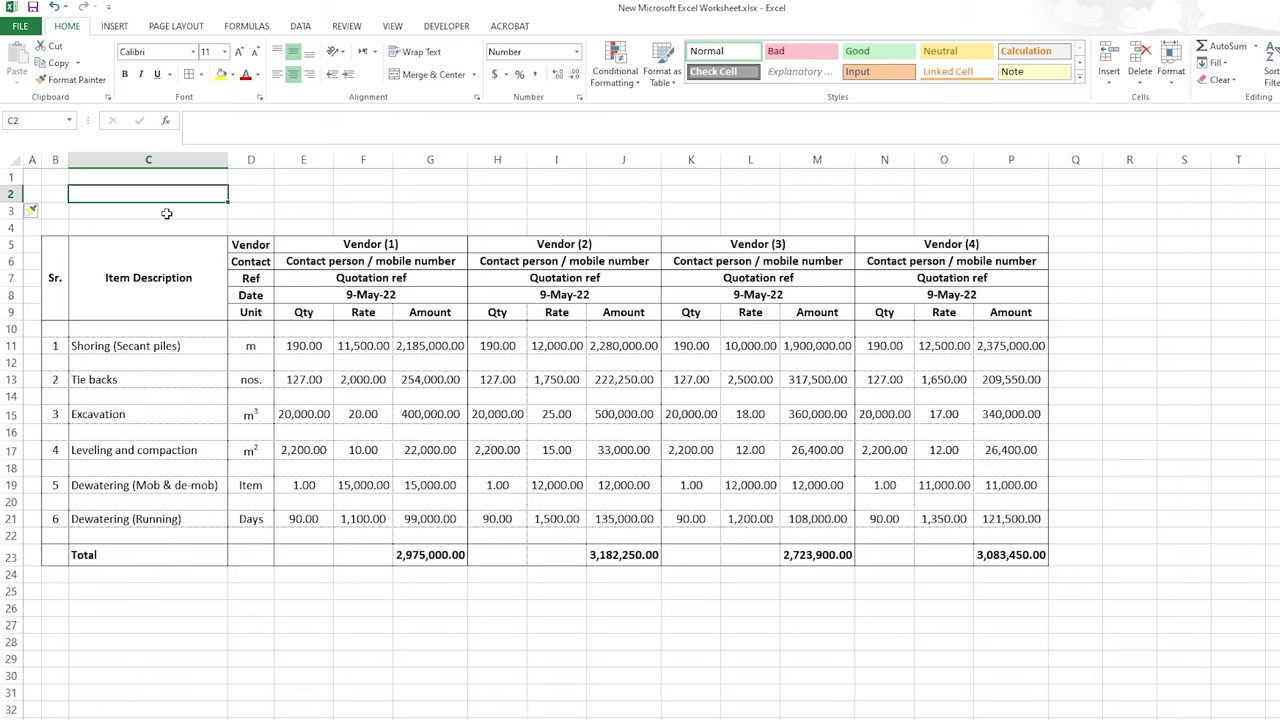
pyautogui.press('Up')
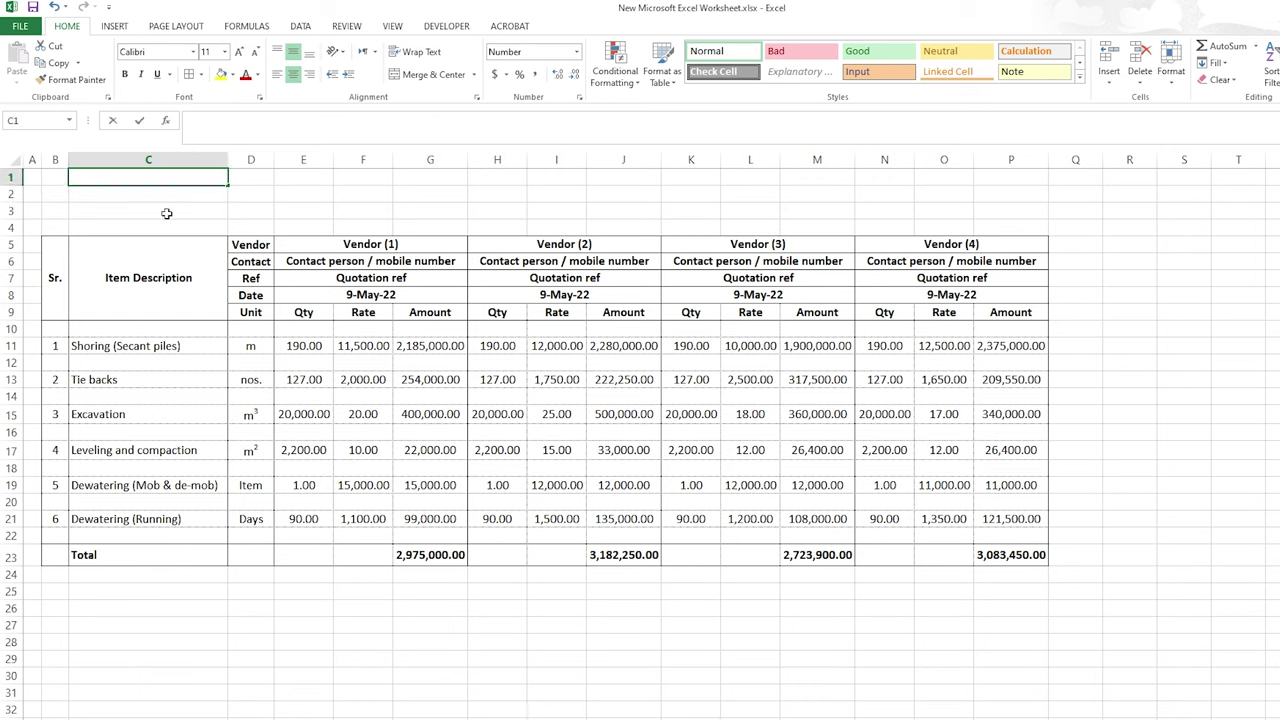
pyautogui.write('Company')
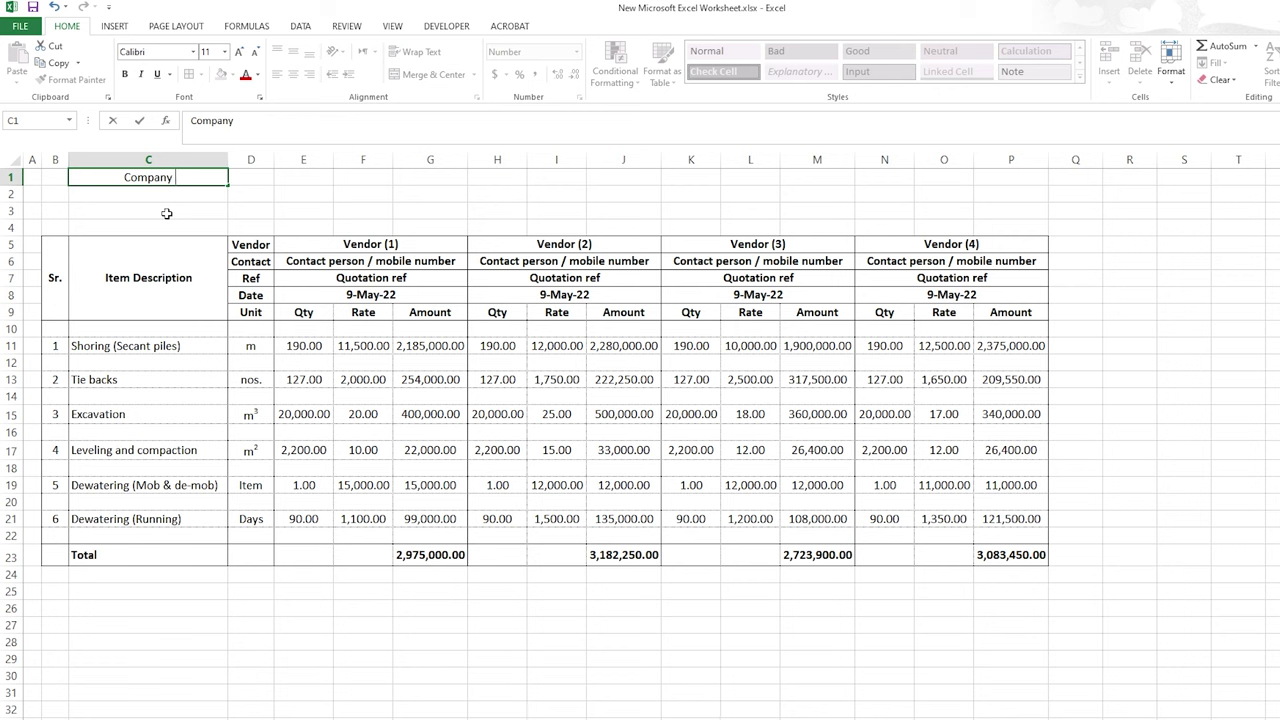
pyautogui.write(' name')
pyautogui.press('Return')
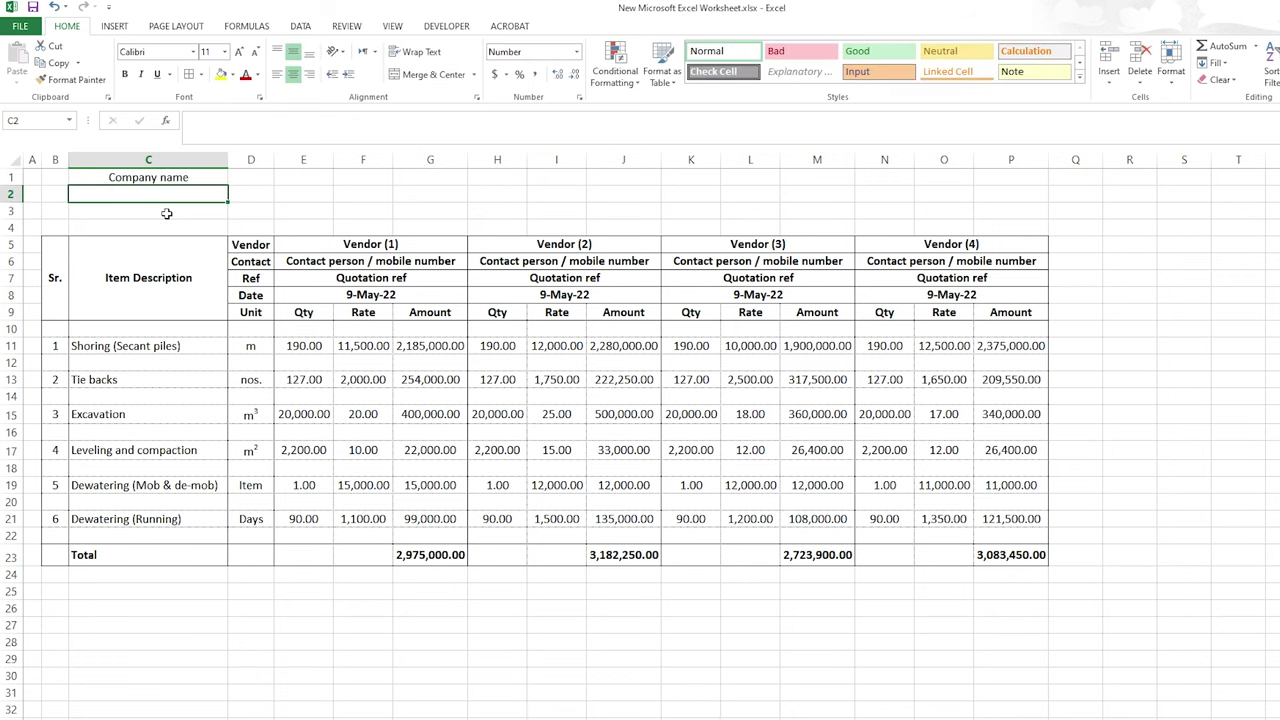
pyautogui.write('Procurement')
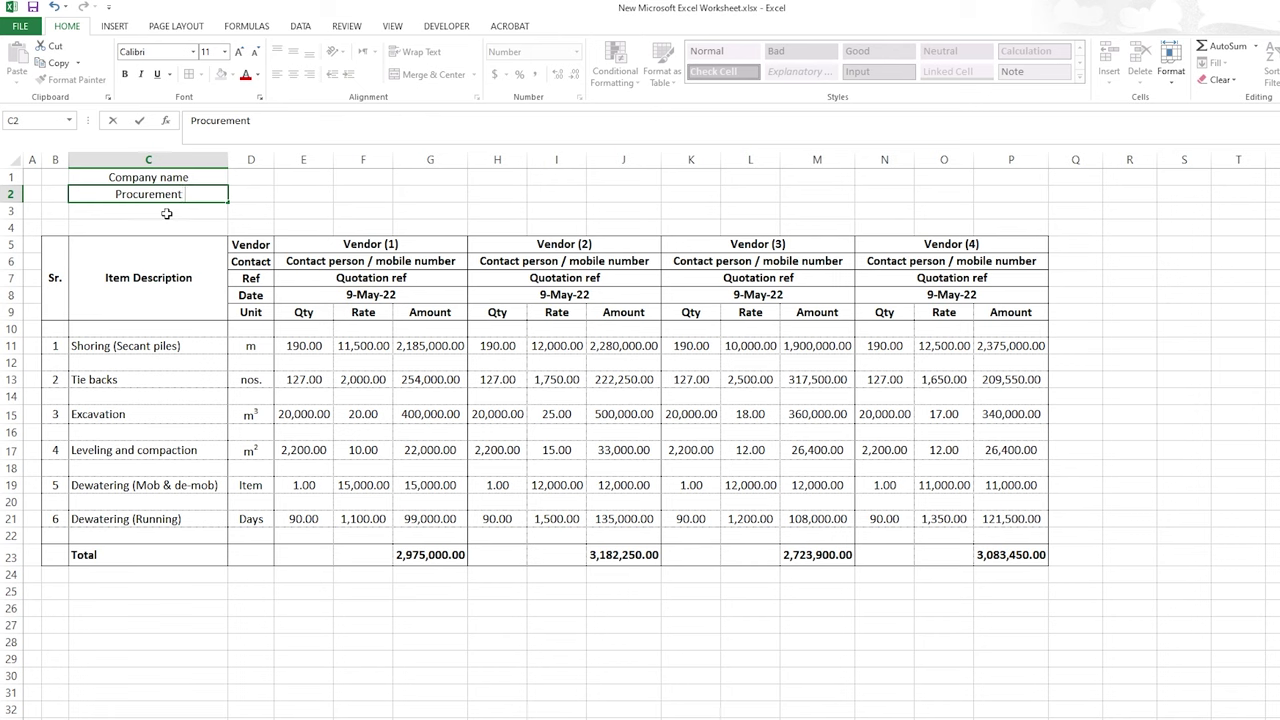
pyautogui.write(' dept.')
pyautogui.press('Return')
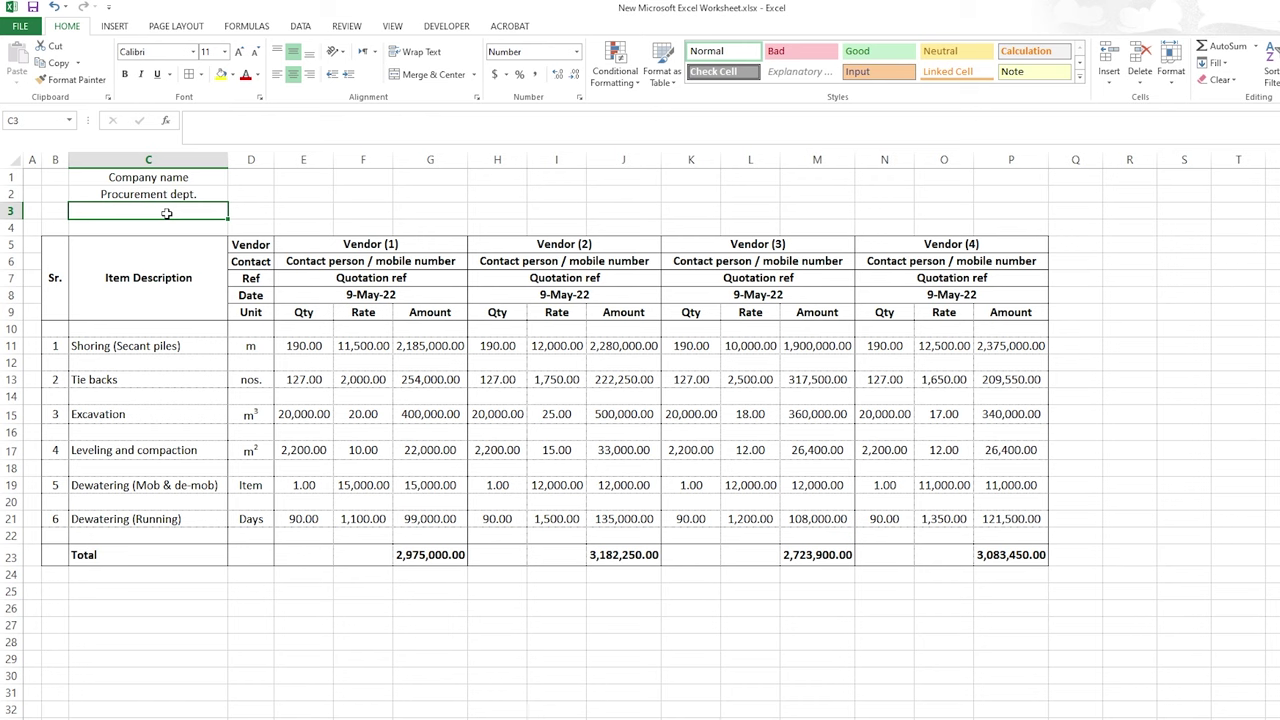
pyautogui.write('Pre')
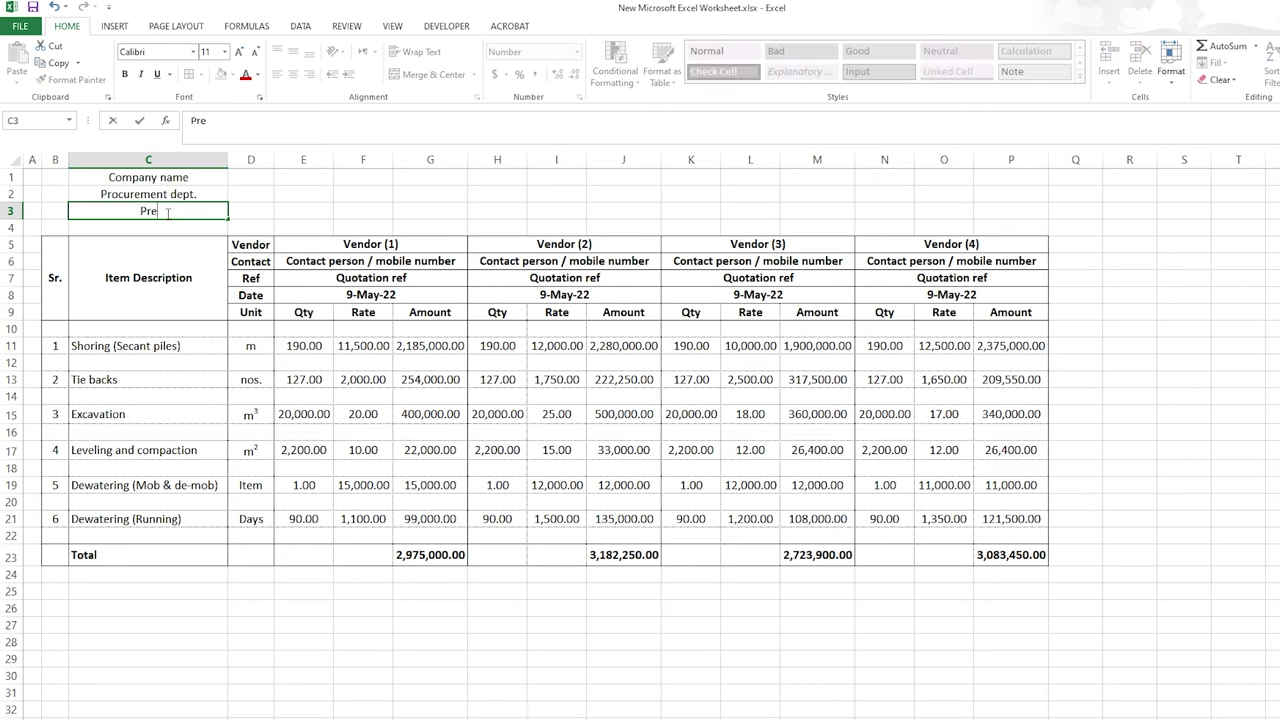
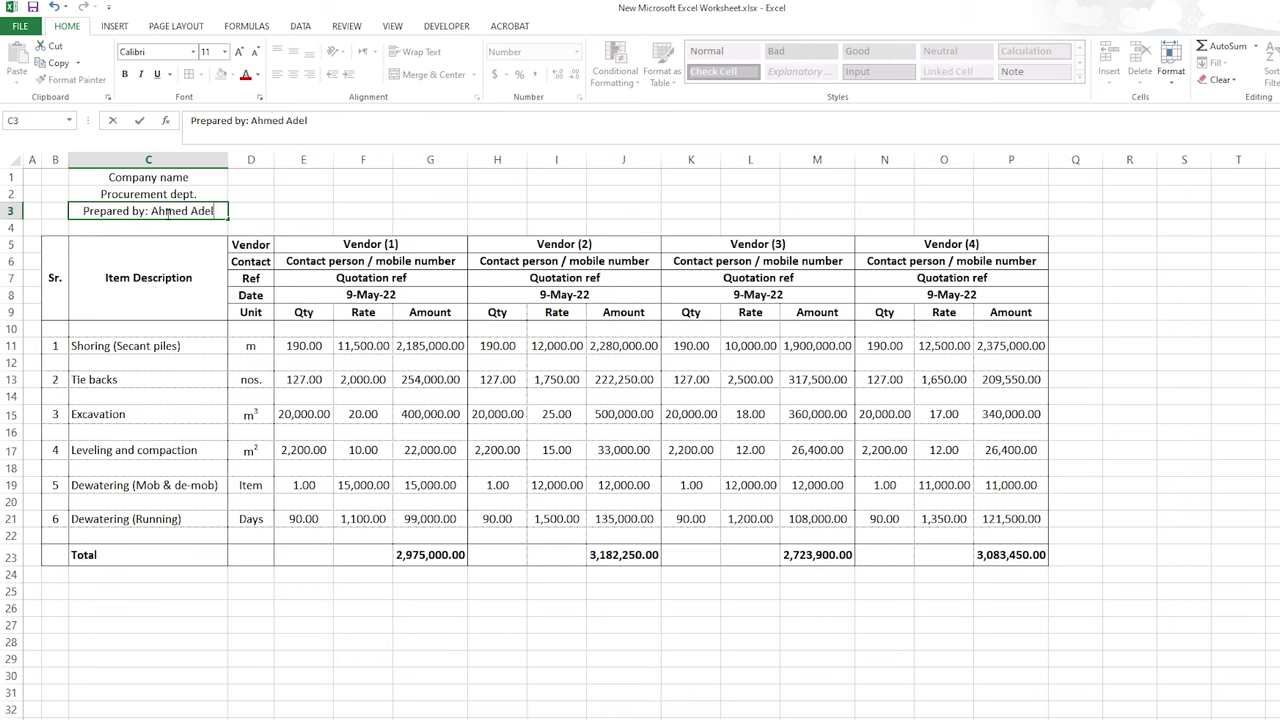
pyautogui.press('Return')
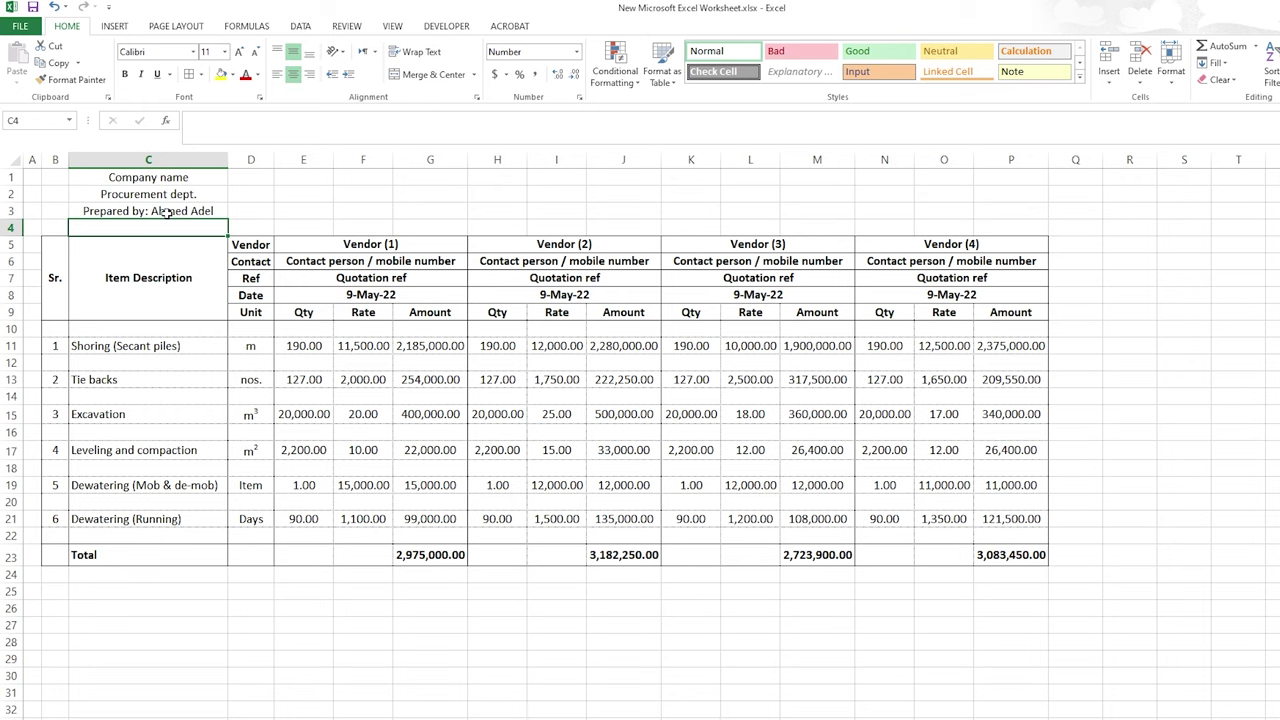
# Delete the blank row 4, insert a top row, and left-align the header lines C2:C4
pyautogui.click(11, 227)
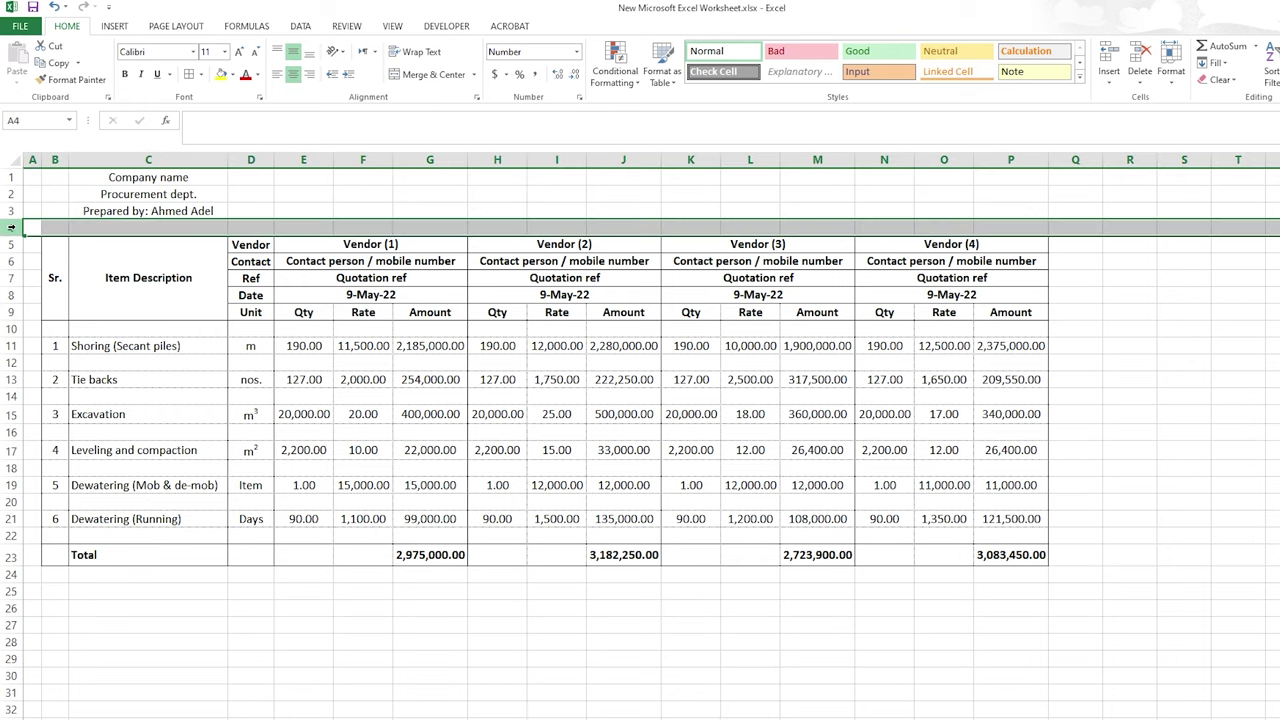
pyautogui.hotkey('ctrl', '-')
pyautogui.click(366, 292)
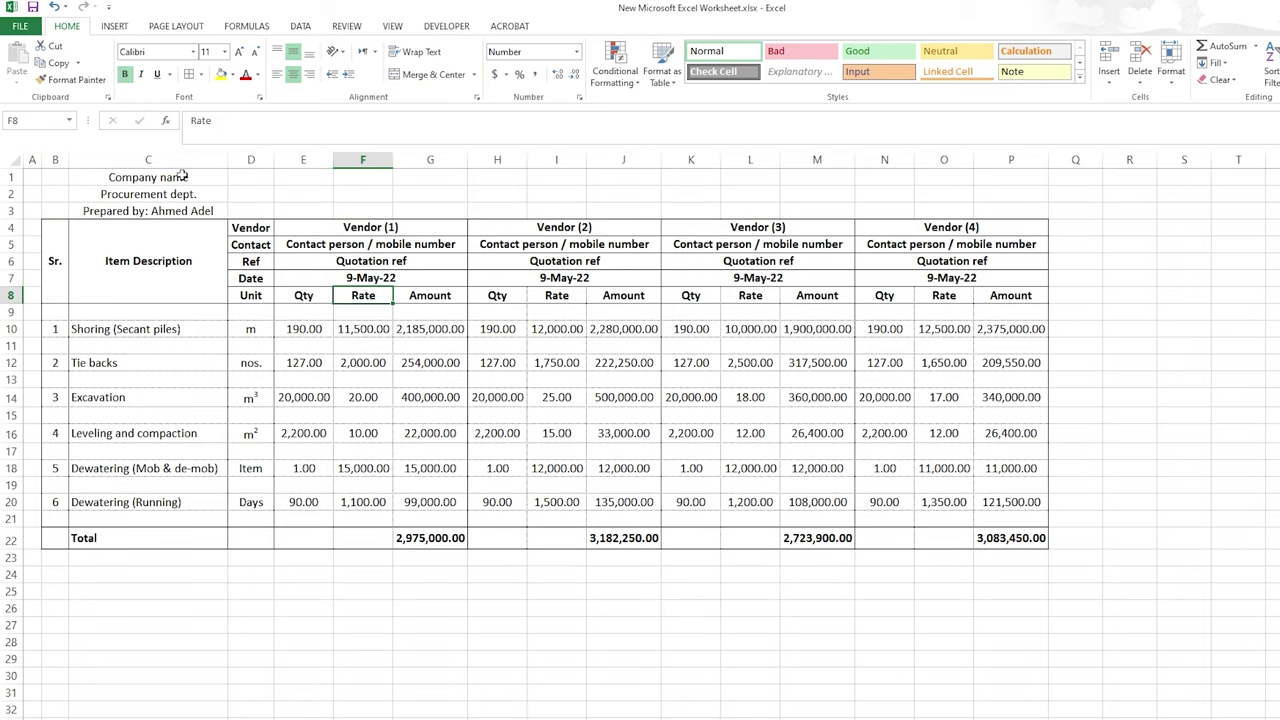
pyautogui.click(8, 177)
pyautogui.hotkey('ctrl', '+')
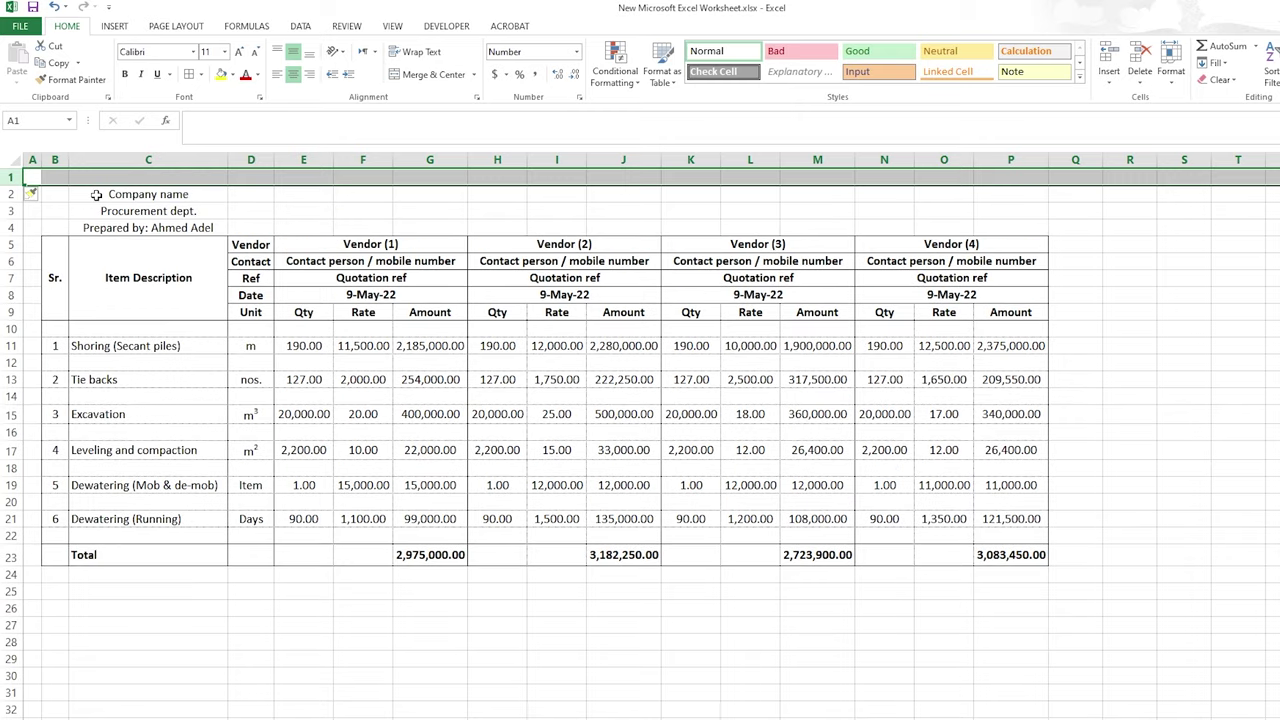
pyautogui.moveTo(88, 198); pyautogui.dragTo(95, 230)
pyautogui.click(277, 74)
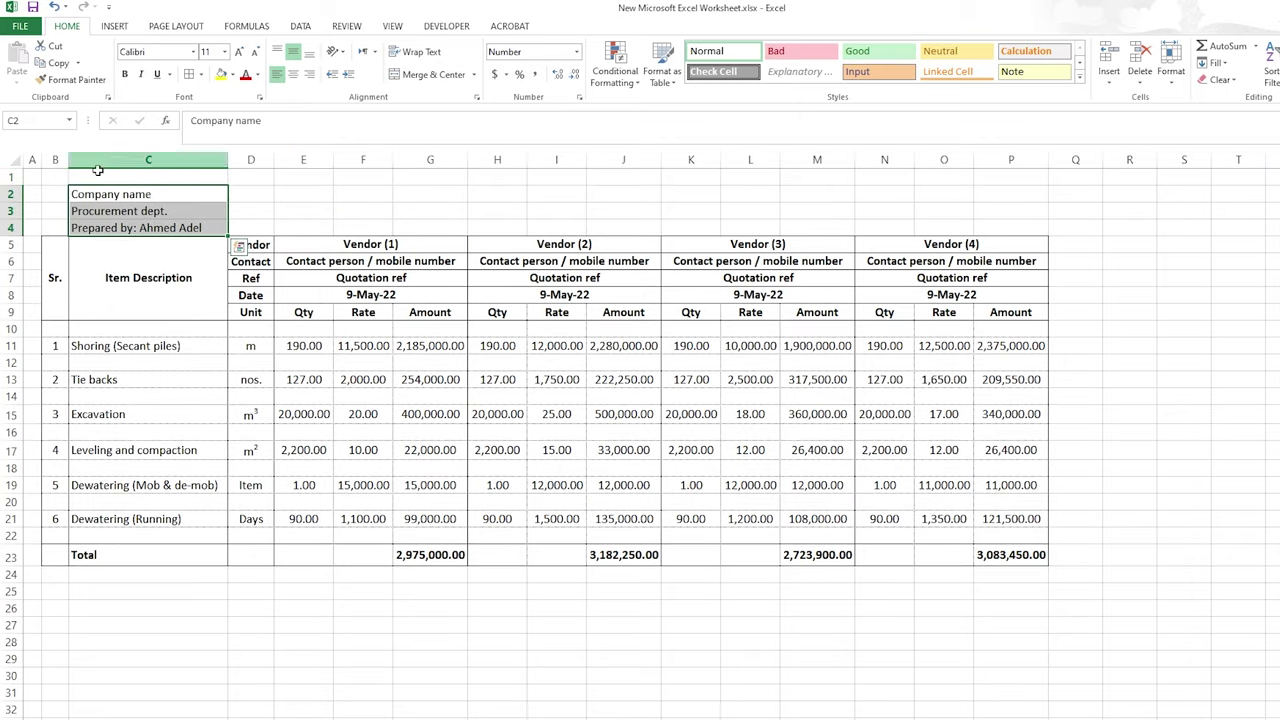
pyautogui.click(259, 198)
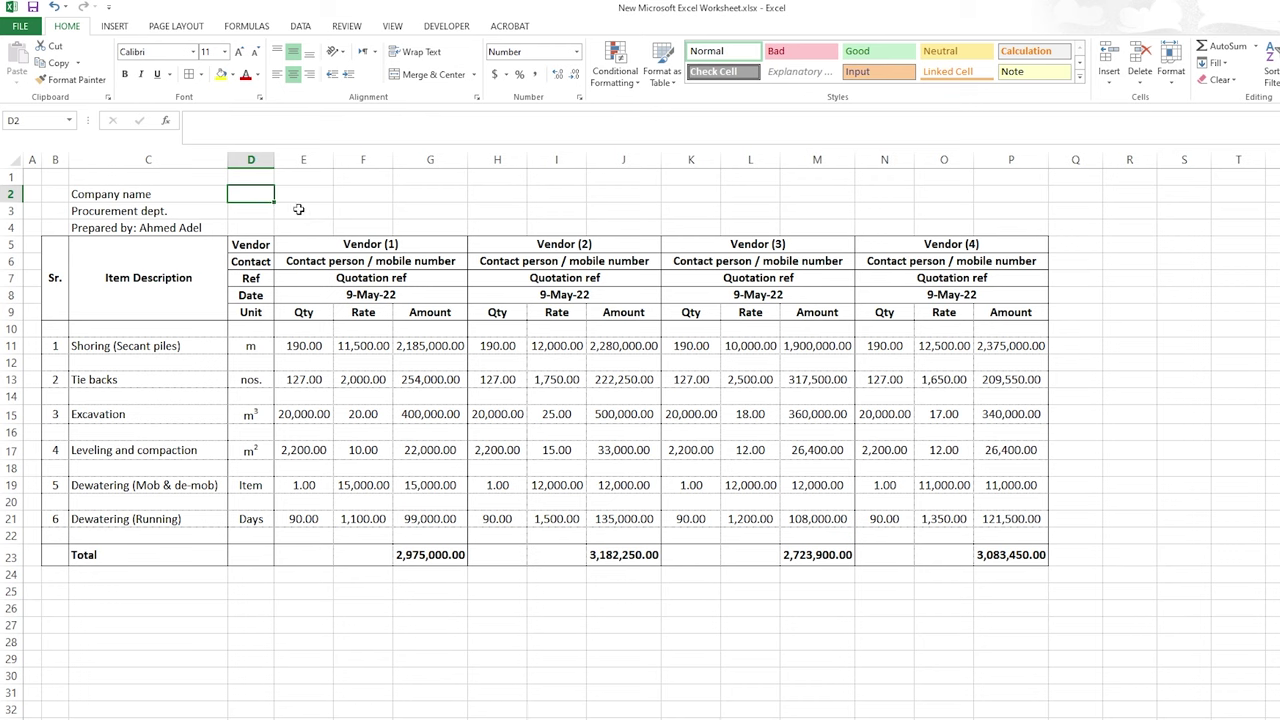
# Merge E2:M4 with title 'Quotation Comparison Sheet For Enabling Works - Project Name' and insert a row above Vendor
pyautogui.moveTo(298, 190); pyautogui.dragTo(806, 226)
pyautogui.click(462, 76)
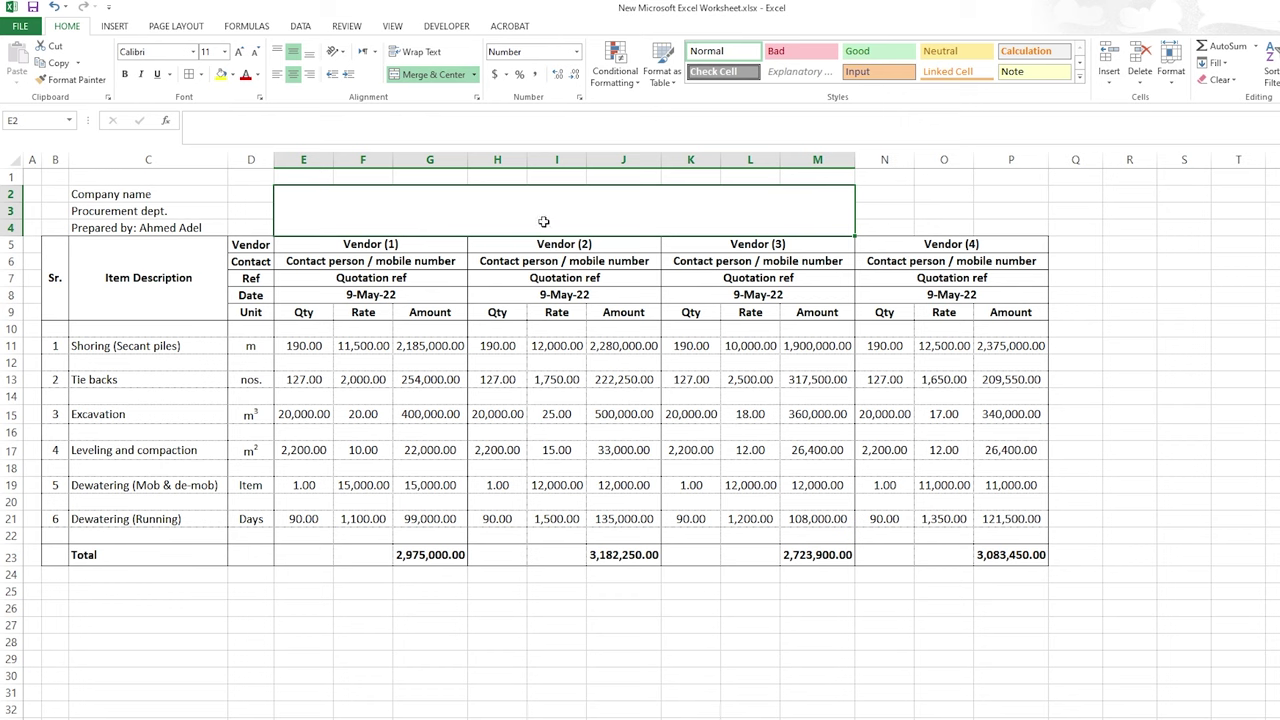
pyautogui.write('Quotatio')
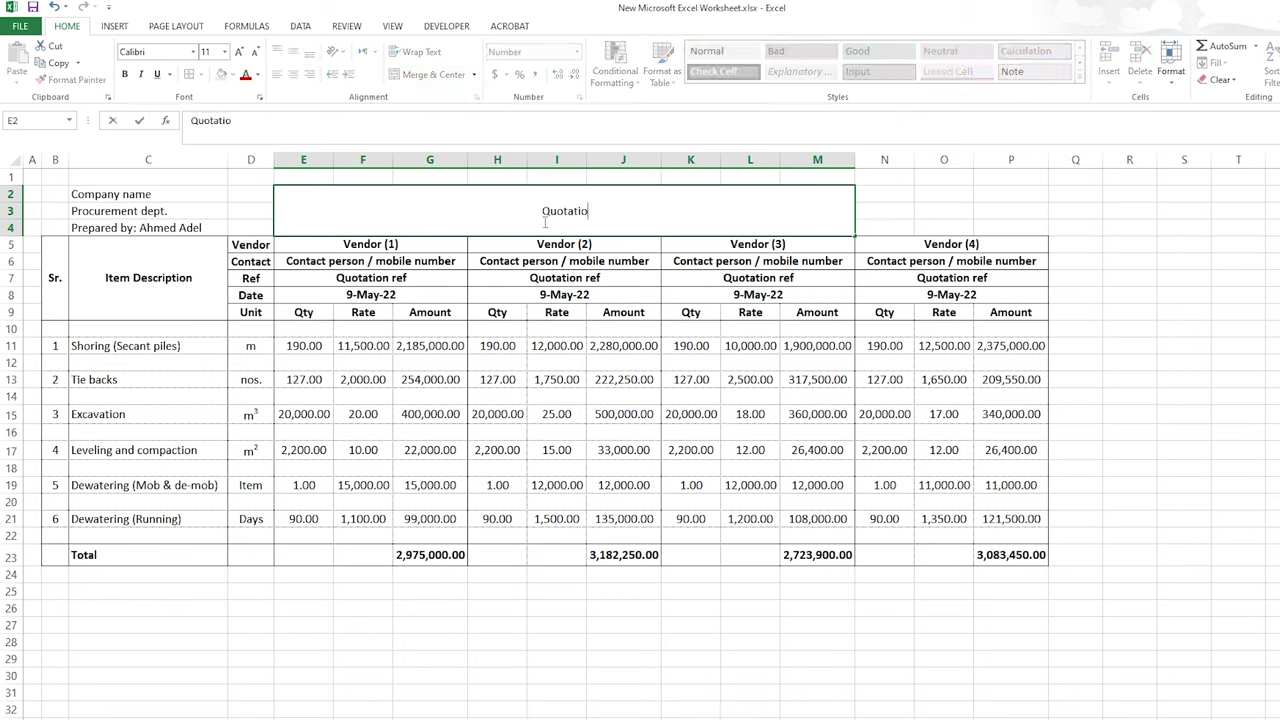
pyautogui.write('n Comparison ')
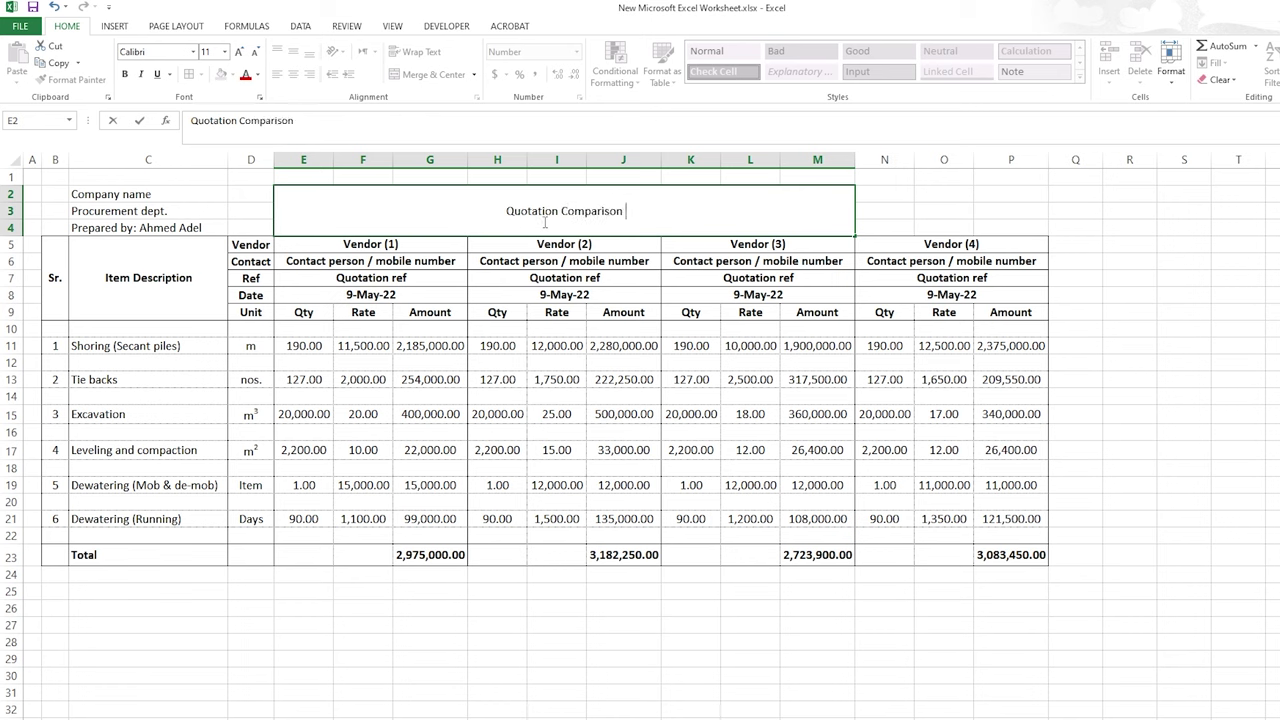
pyautogui.write('Sheet for')
pyautogui.press('BackSpace')
pyautogui.press('BackSpace')
pyautogui.press('BackSpace')
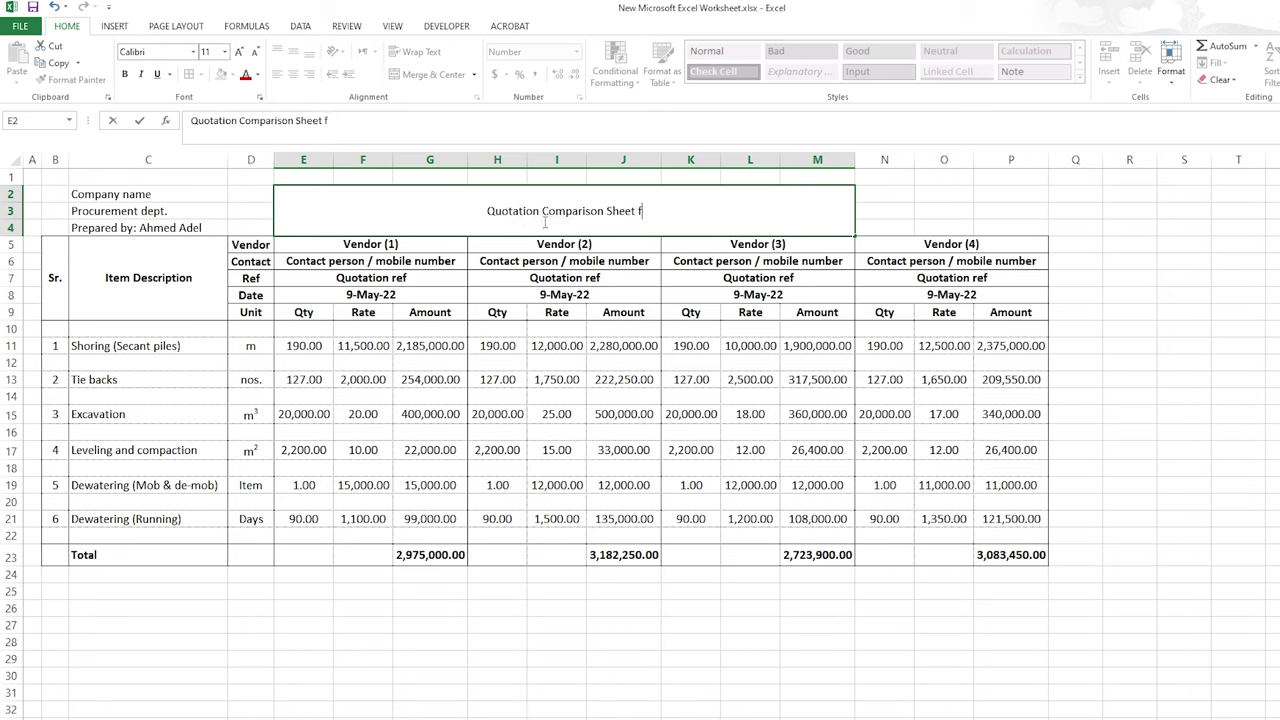
pyautogui.write('For')
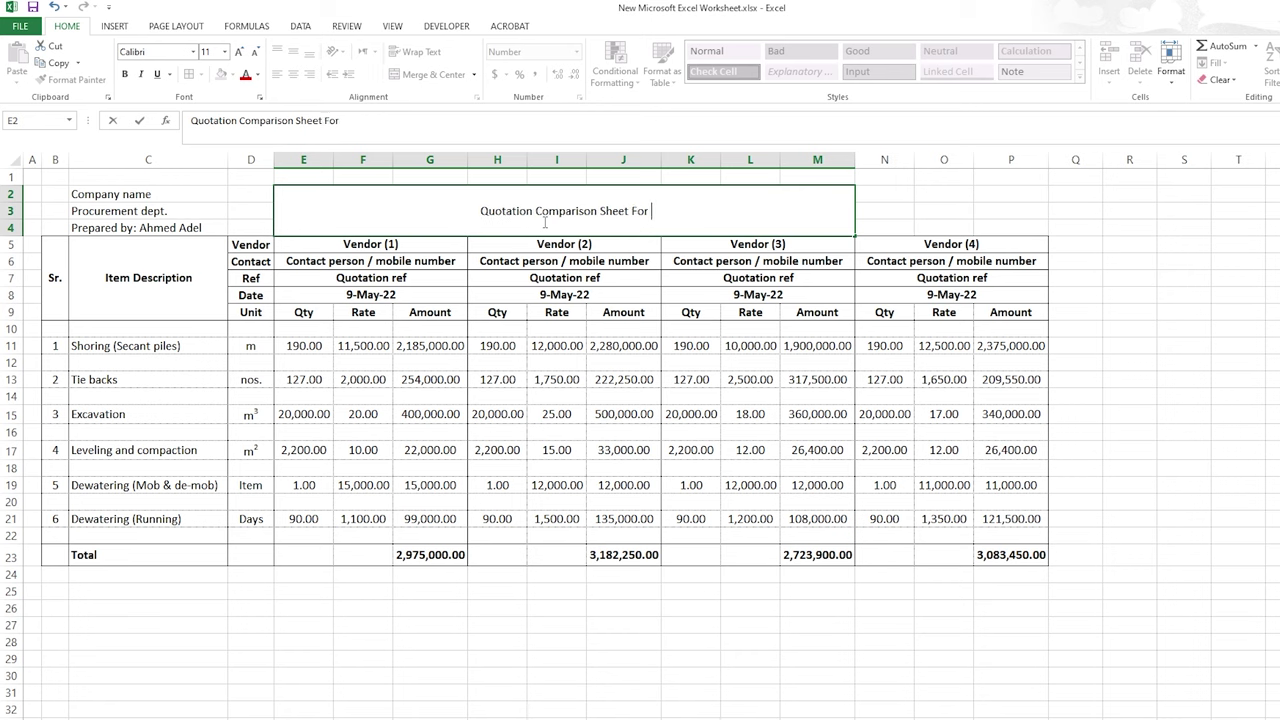
pyautogui.write('Enab')
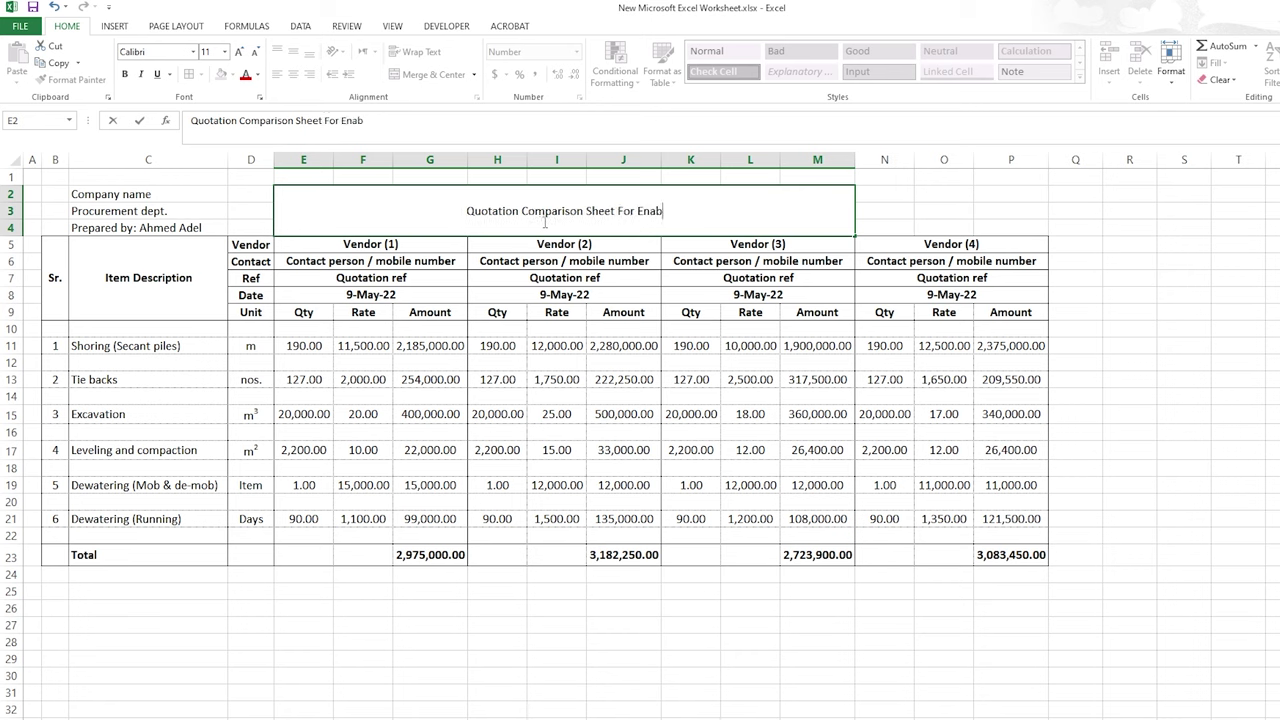
pyautogui.write('ling ')
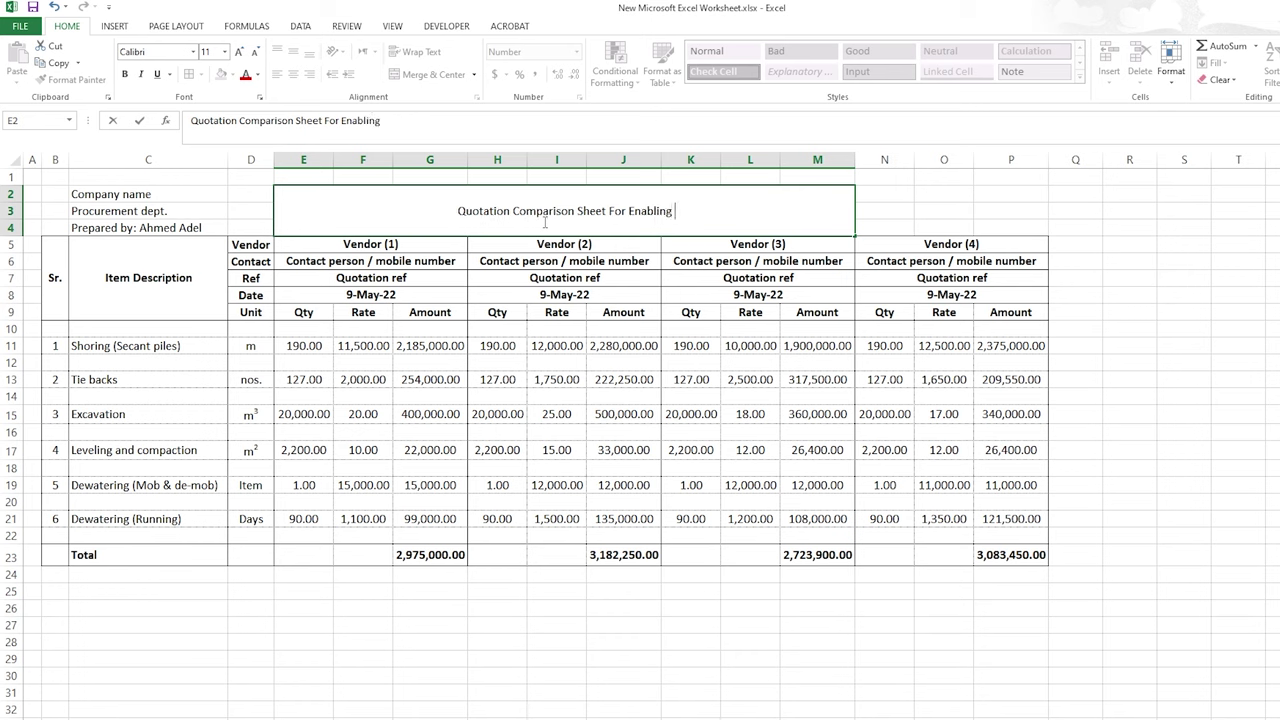
pyautogui.write('Works')
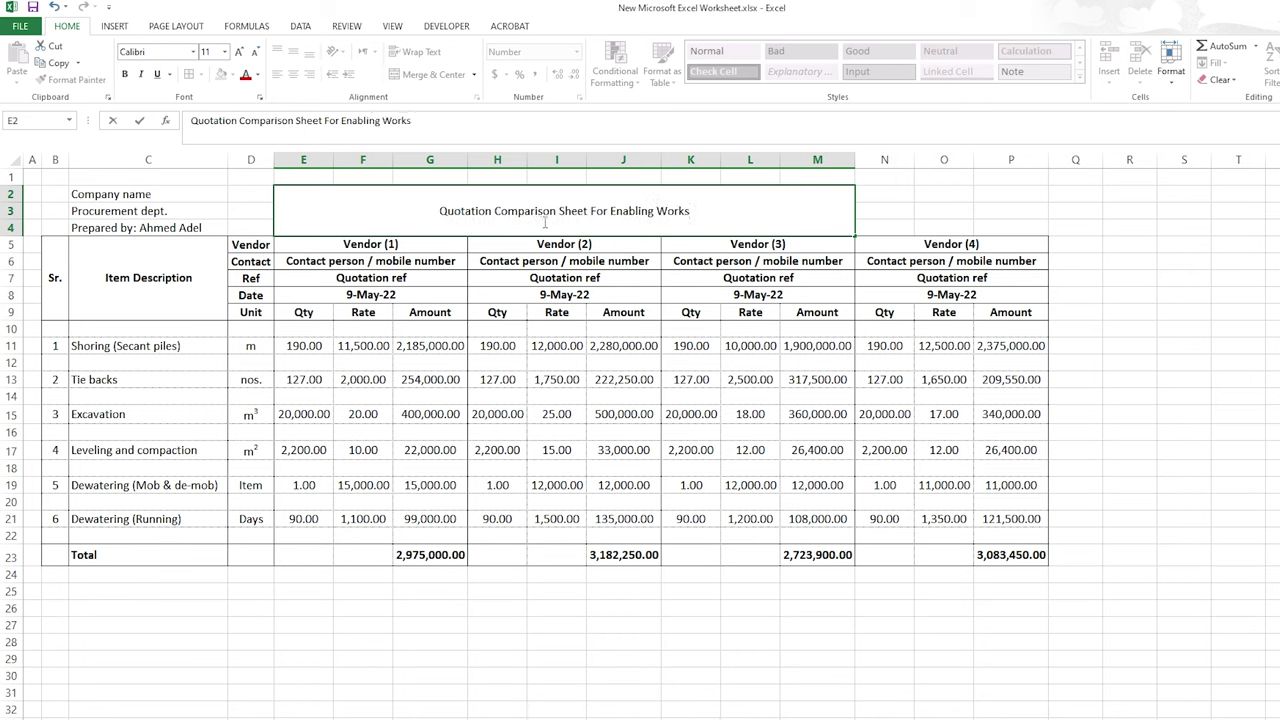
pyautogui.write(' - Project Name')
pyautogui.press('Left')
pyautogui.press('Left')
pyautogui.press('Down')
pyautogui.press('Down')
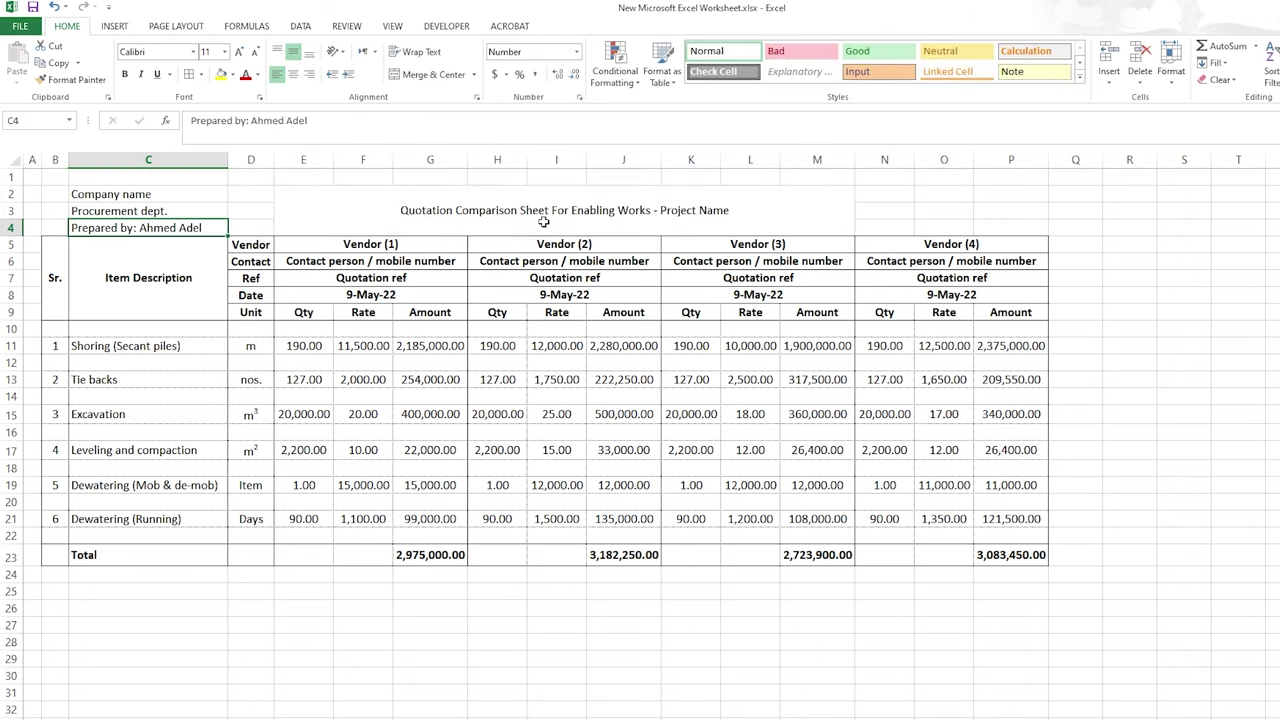
pyautogui.click(11, 244)
pyautogui.hotkey('ctrl', 'shift', '+')
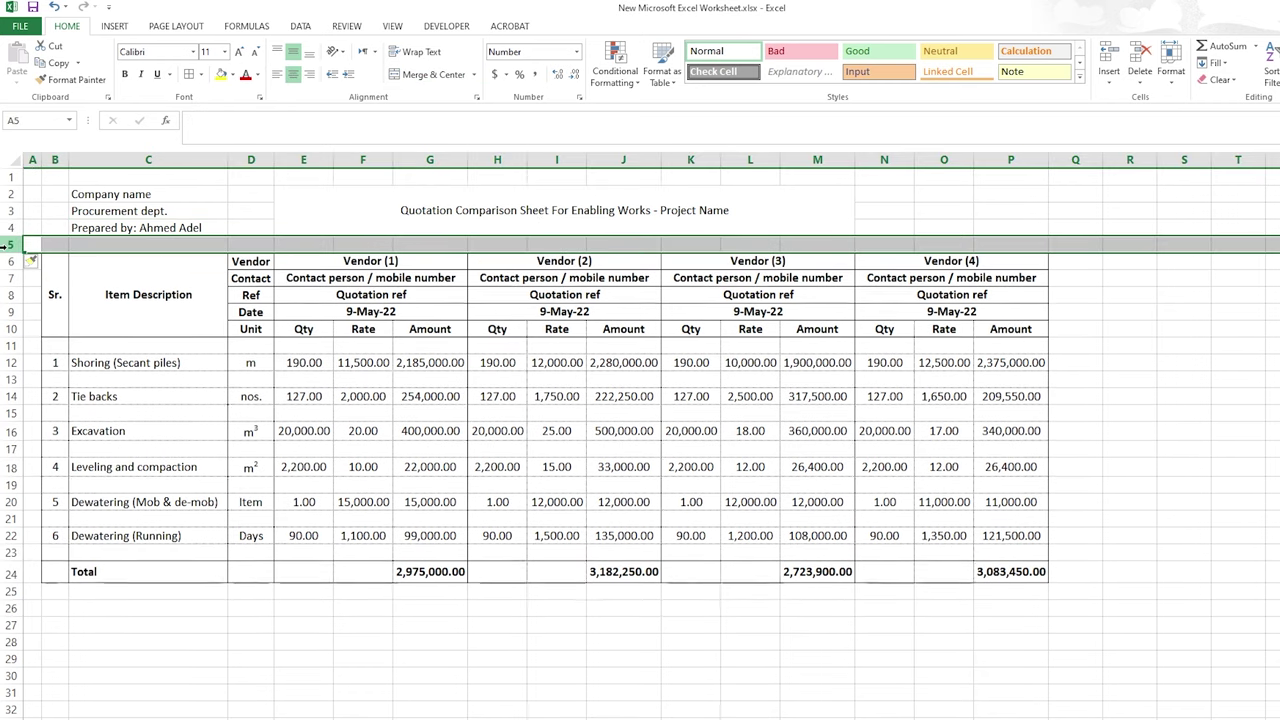
# Add the label 'Project name' in C5
pyautogui.click(233, 328)
pyautogui.click(152, 245)
pyautogui.write('P')
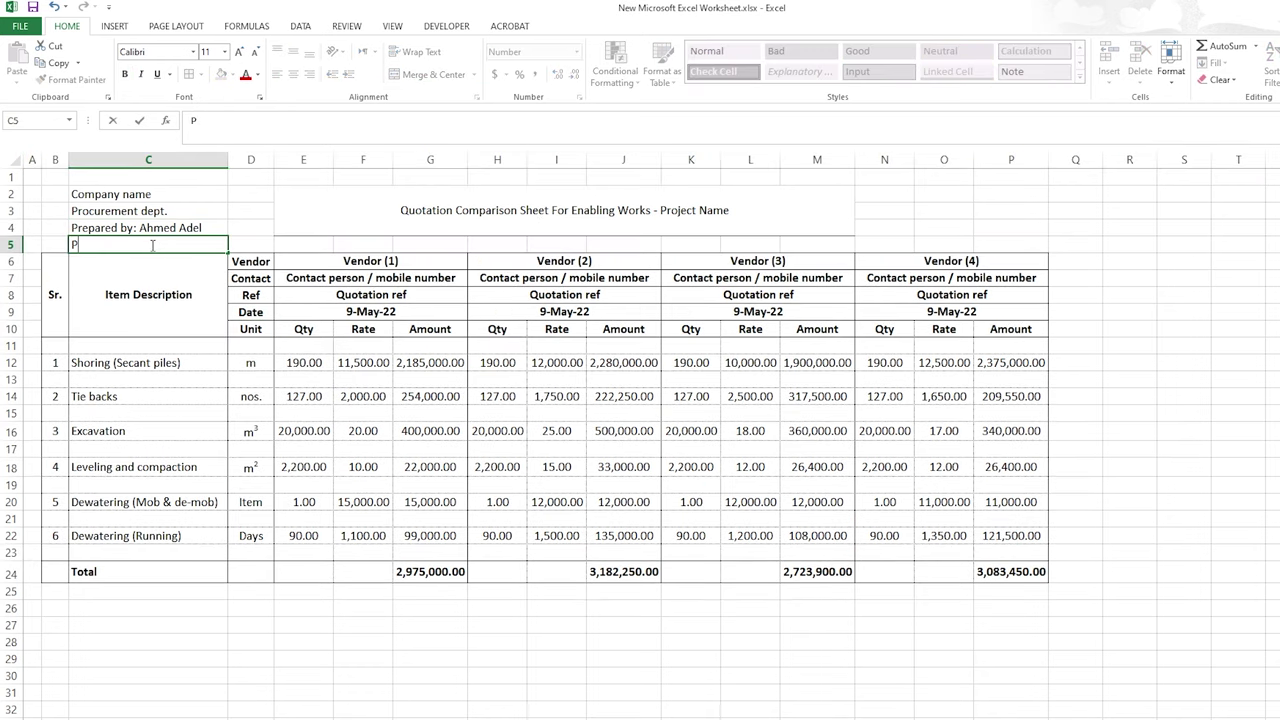
pyautogui.write('roject name')
pyautogui.press('Tab')
pyautogui.press('Tab')
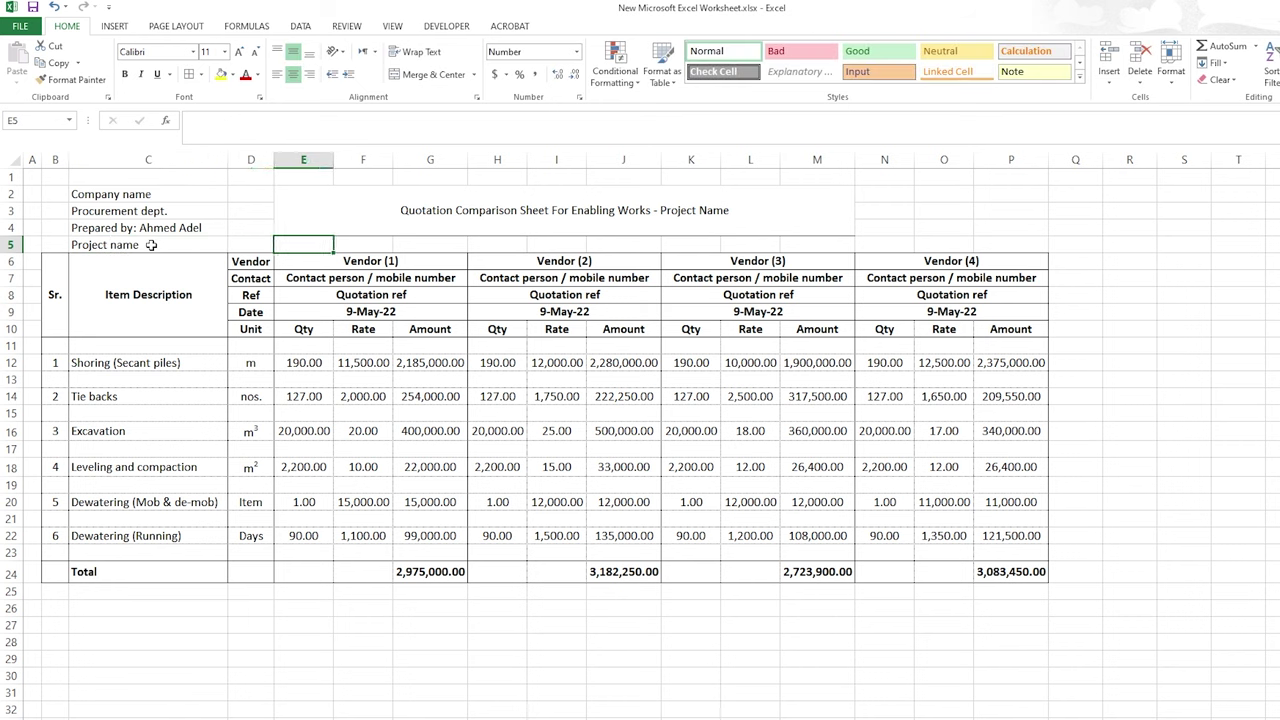
# Remove the top border from E5:M5 under the title
pyautogui.keyDown('shift'); pyautogui.click(822, 245); pyautogui.keyUp('shift')
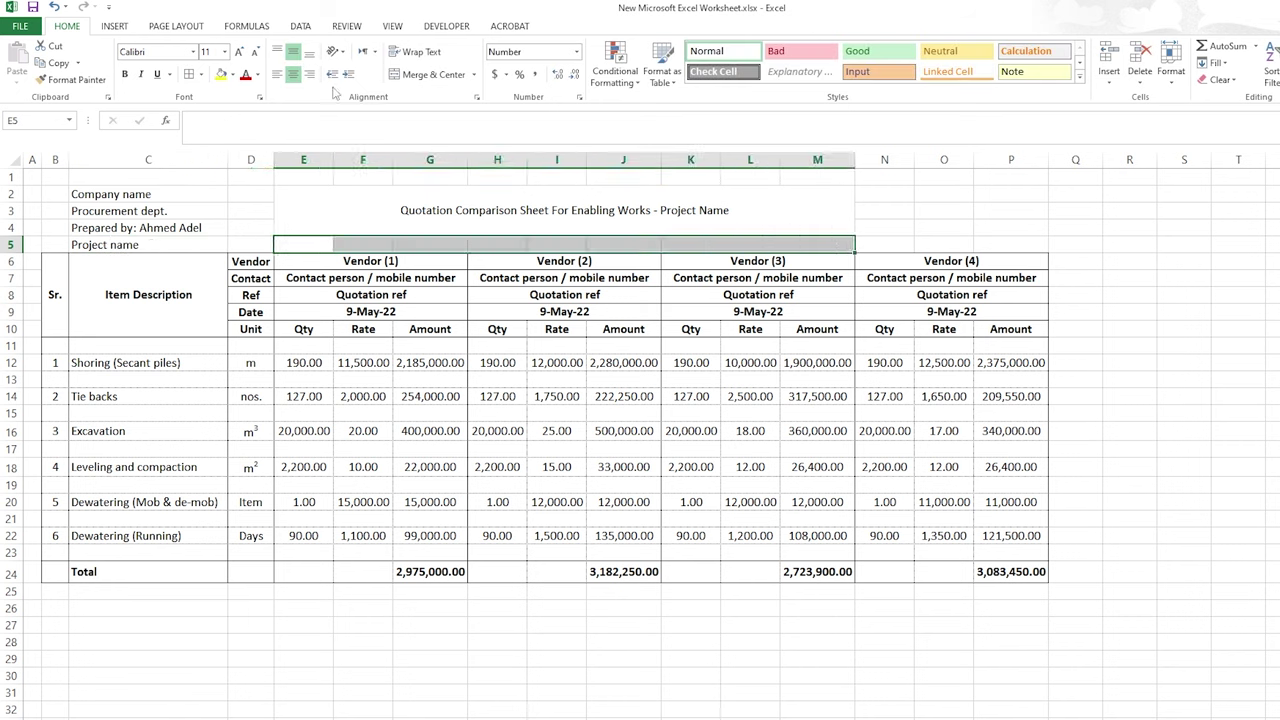
pyautogui.click(200, 74)
pyautogui.click(233, 448)
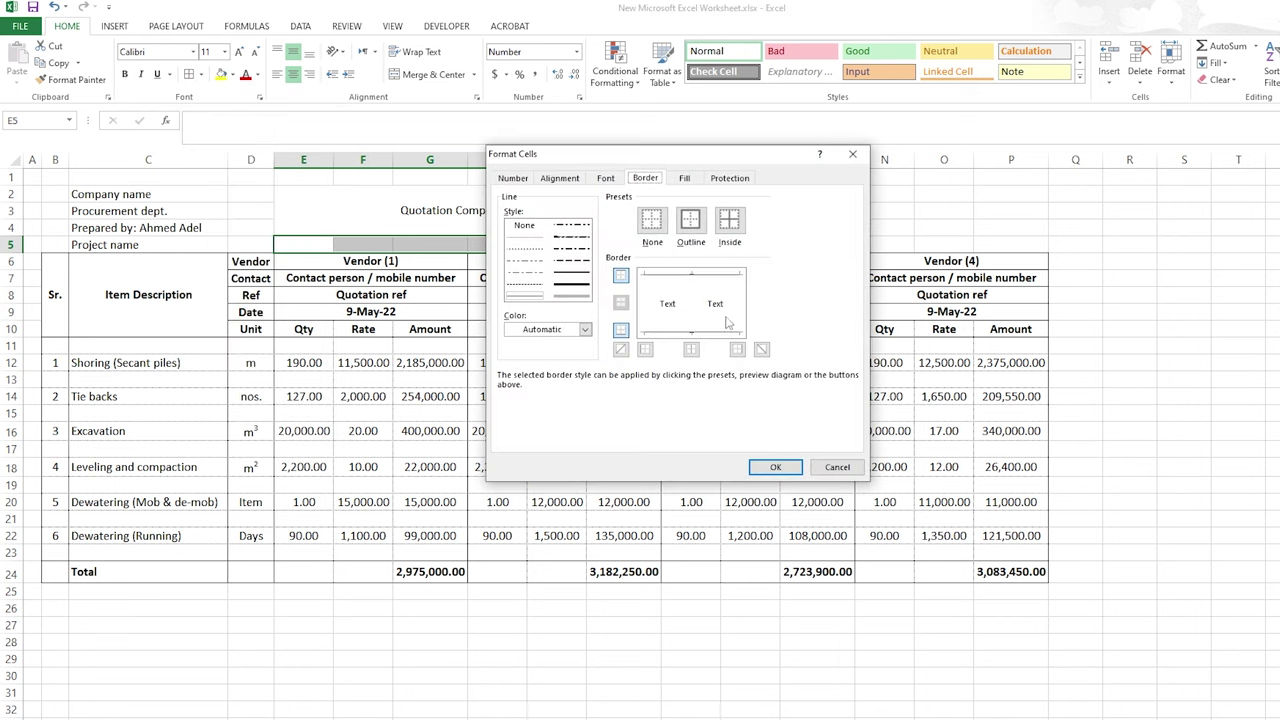
pyautogui.click(669, 278)
pyautogui.click(775, 467)
pyautogui.click(557, 379)
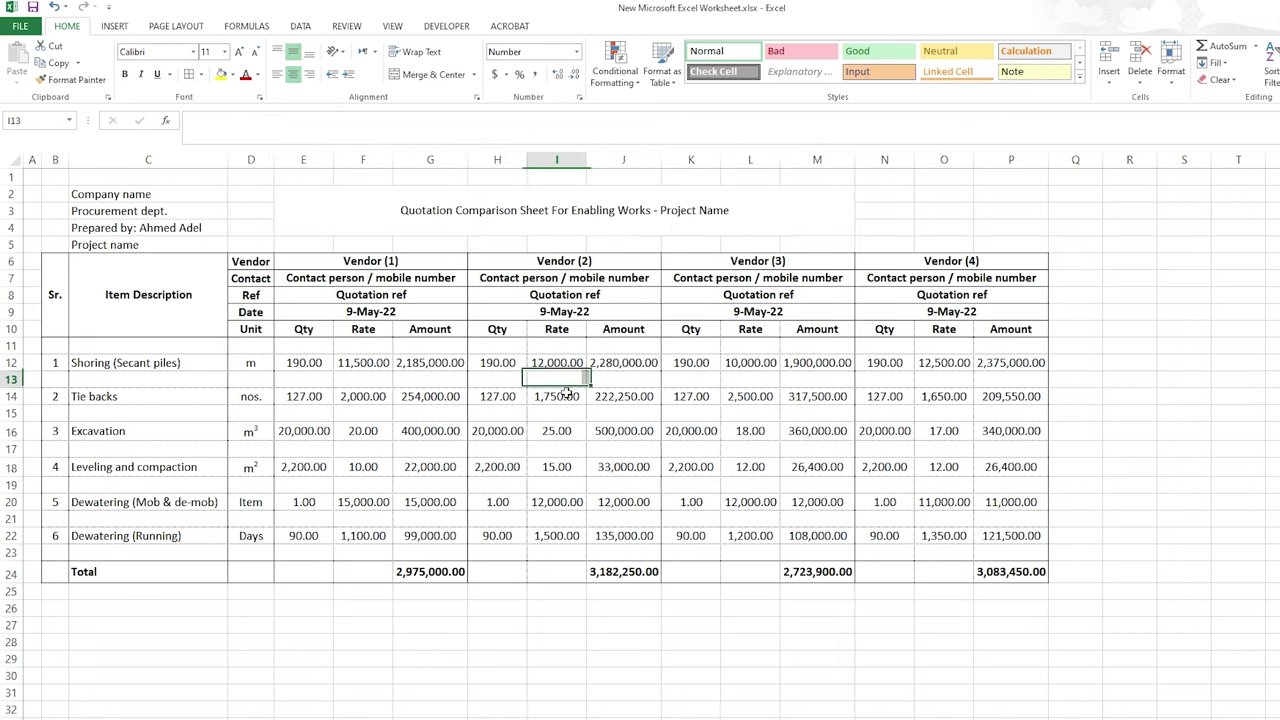
# Re-merge the title across E2:M5 and make it bold, underlined and 16 pt
pyautogui.click(304, 207)
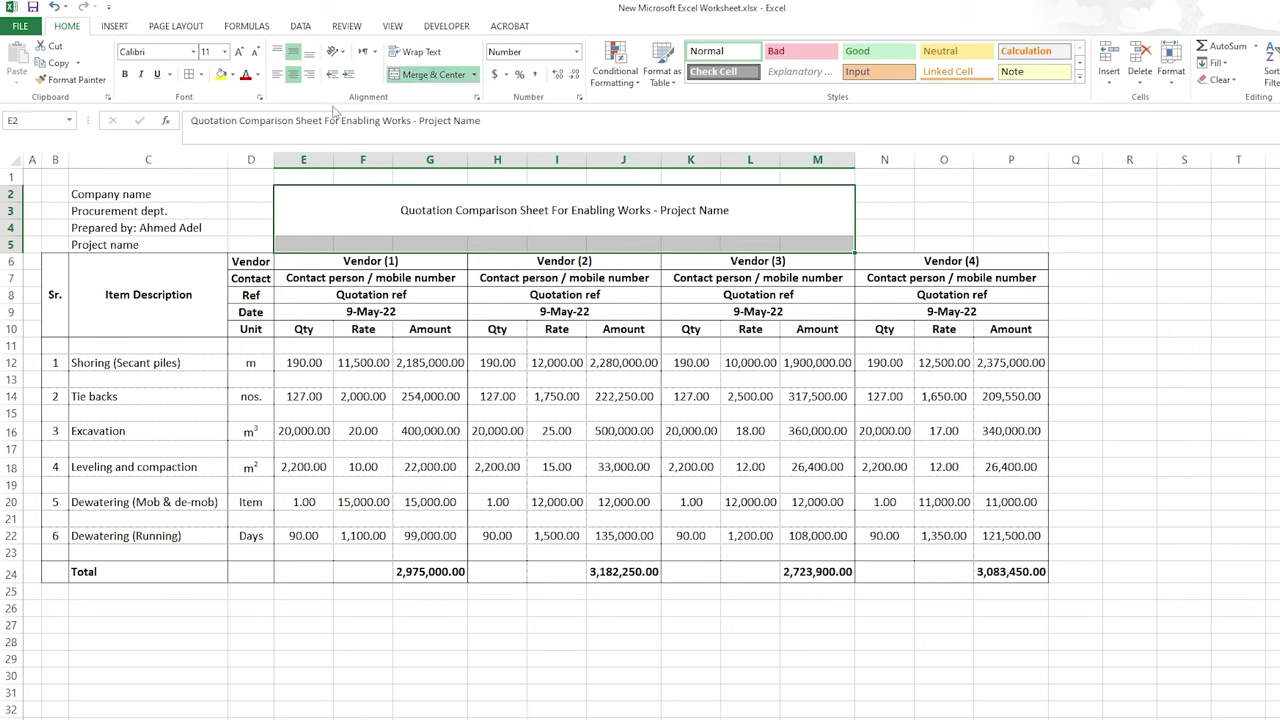
pyautogui.click(426, 78)
pyautogui.click(427, 76)
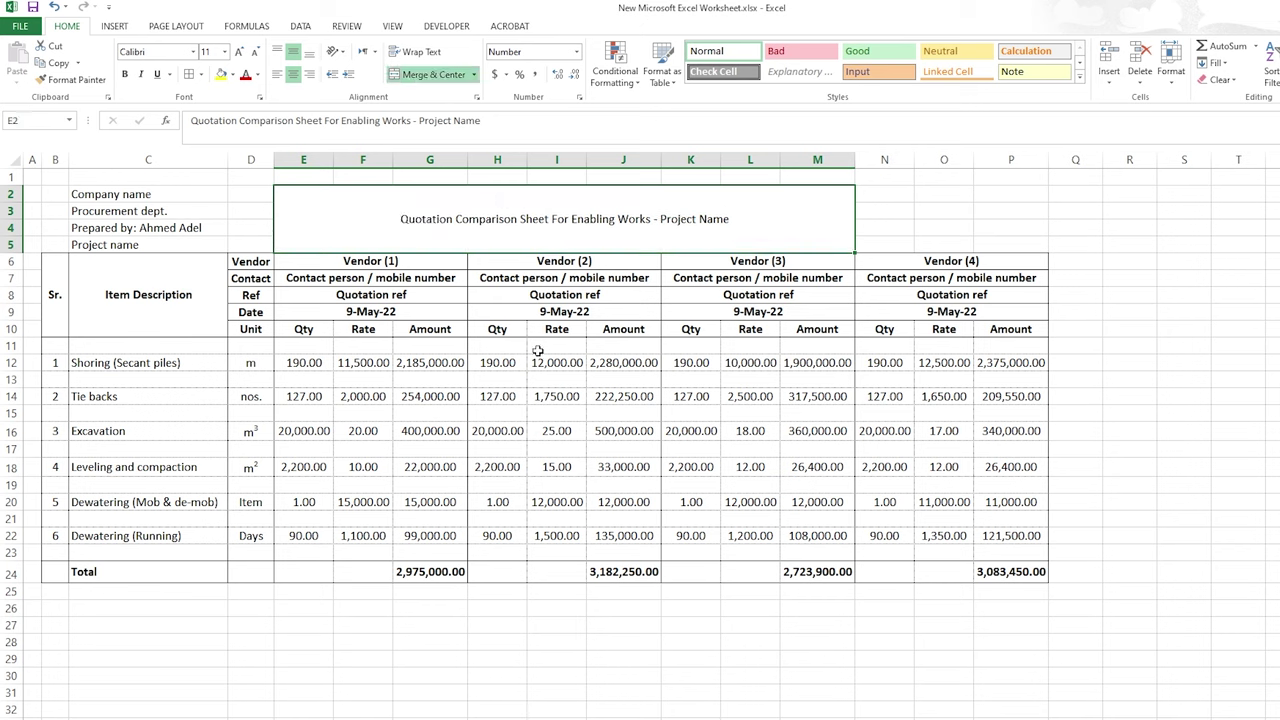
pyautogui.click(124, 74)
pyautogui.click(156, 74)
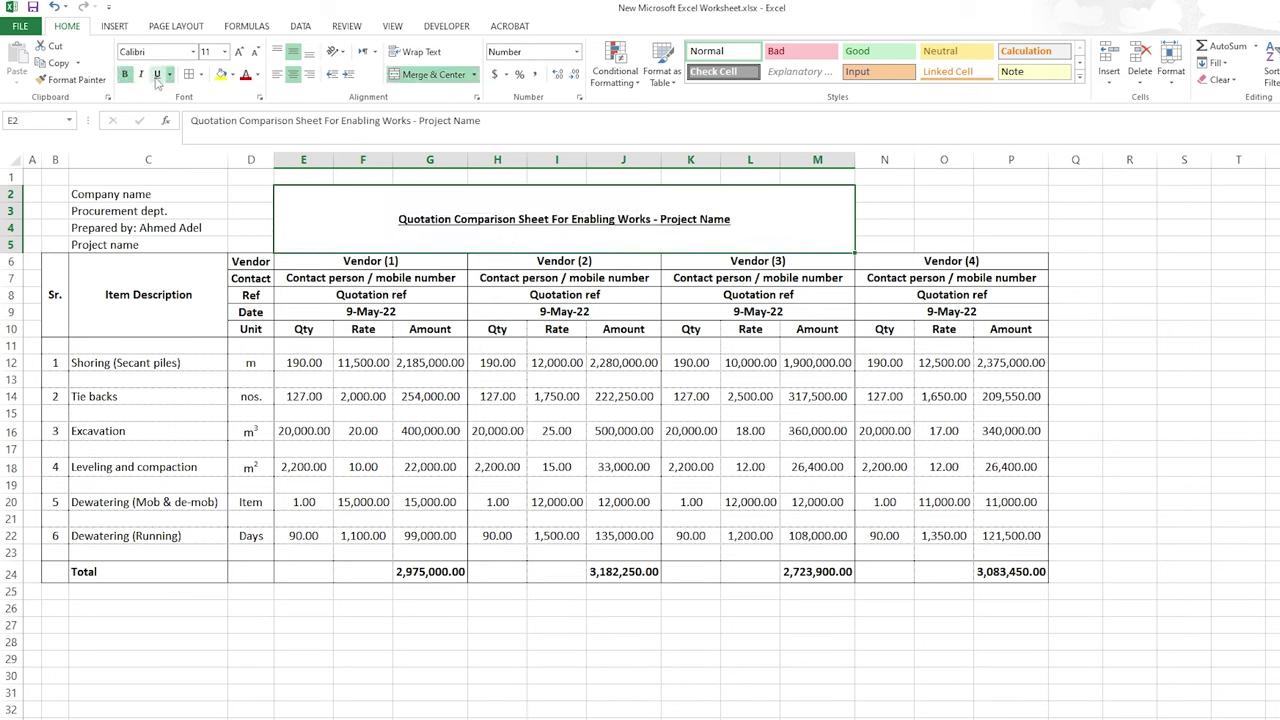
pyautogui.click(241, 54)
pyautogui.click(241, 54)
pyautogui.click(241, 54)
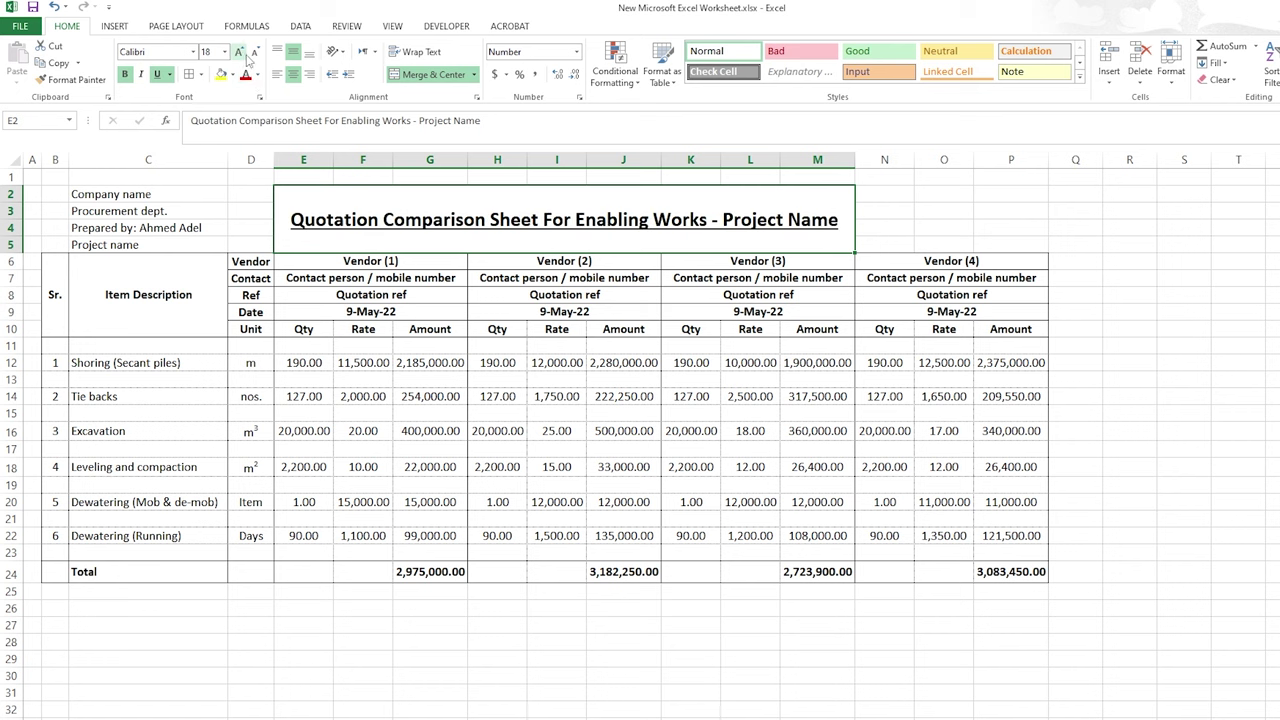
pyautogui.click(254, 51)
pyautogui.click(254, 51)
pyautogui.click(239, 51)
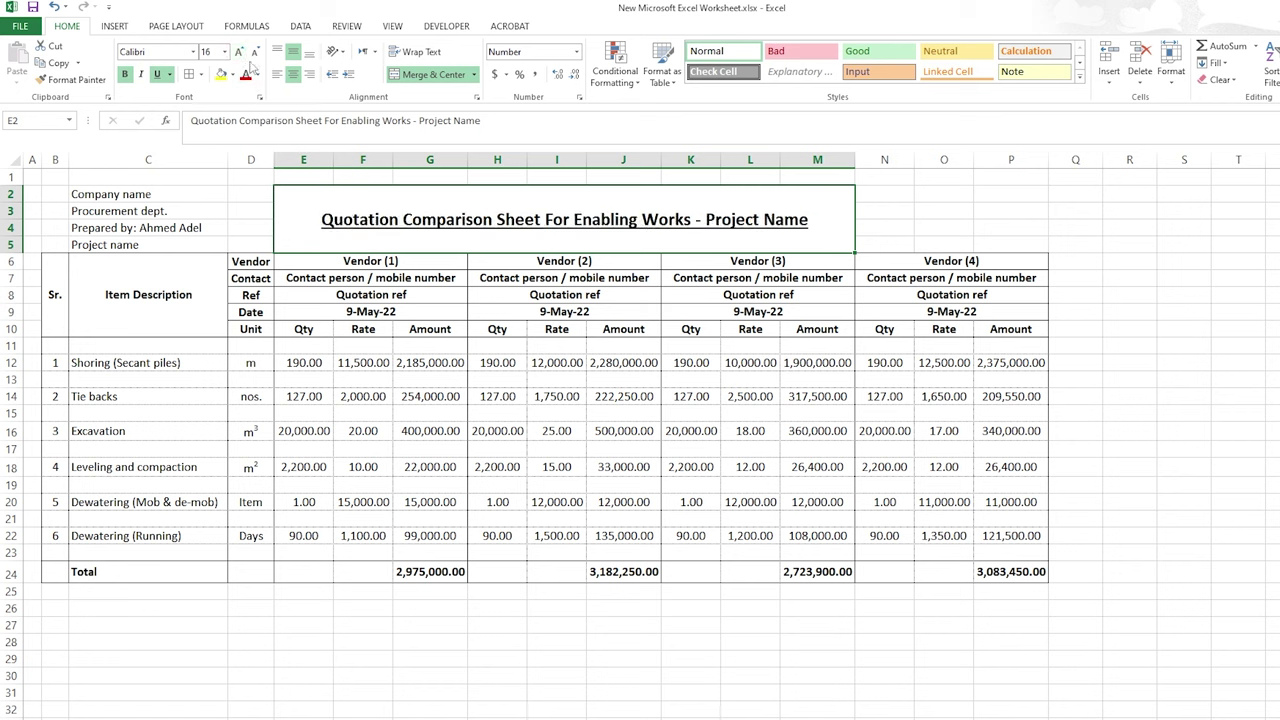
pyautogui.click(401, 329)
pyautogui.moveTo(57, 194); pyautogui.dragTo(1045, 250)
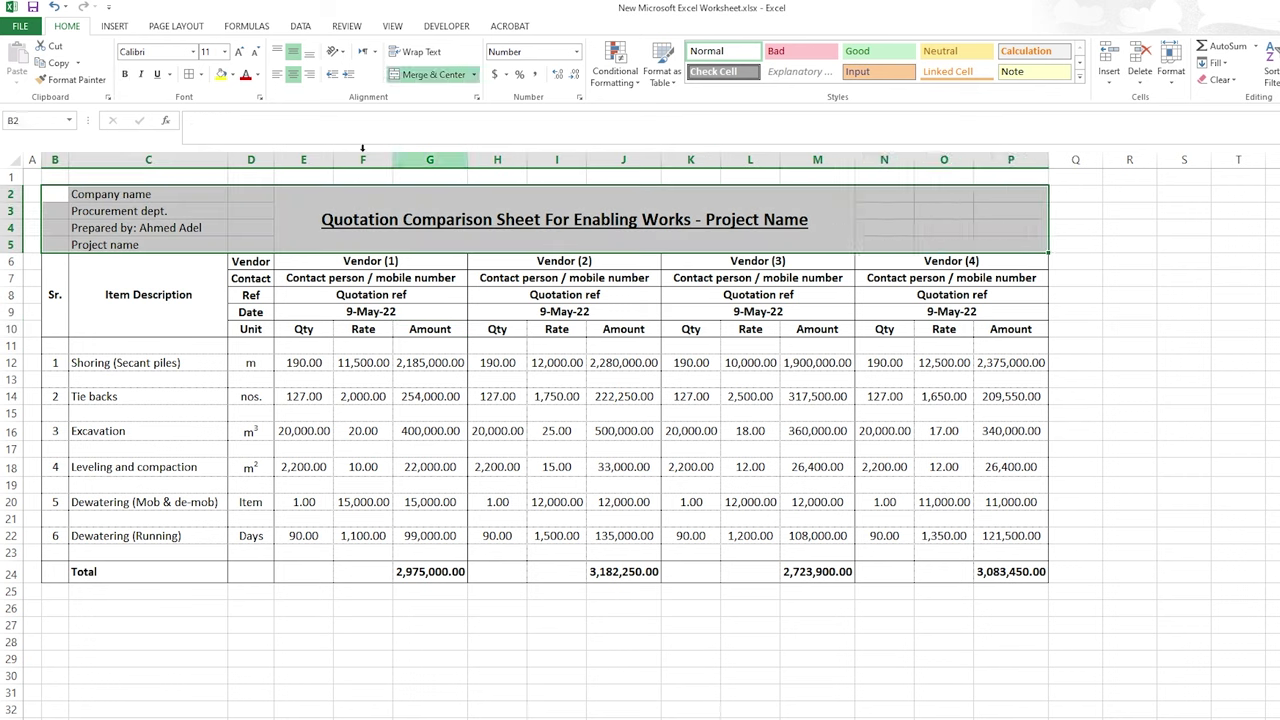
# Add top, left and right outline borders around the header block B2:P5
pyautogui.click(200, 74)
pyautogui.click(234, 447)
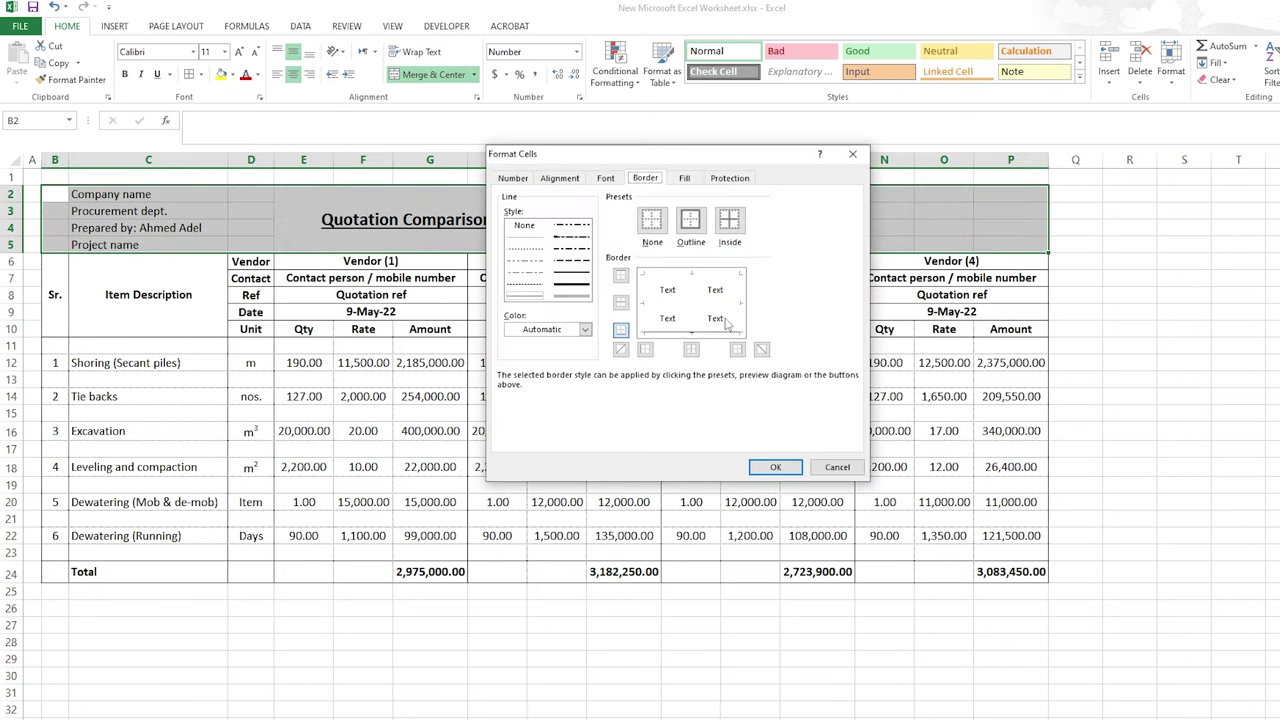
pyautogui.click(740, 318)
pyautogui.click(722, 275)
pyautogui.click(643, 318)
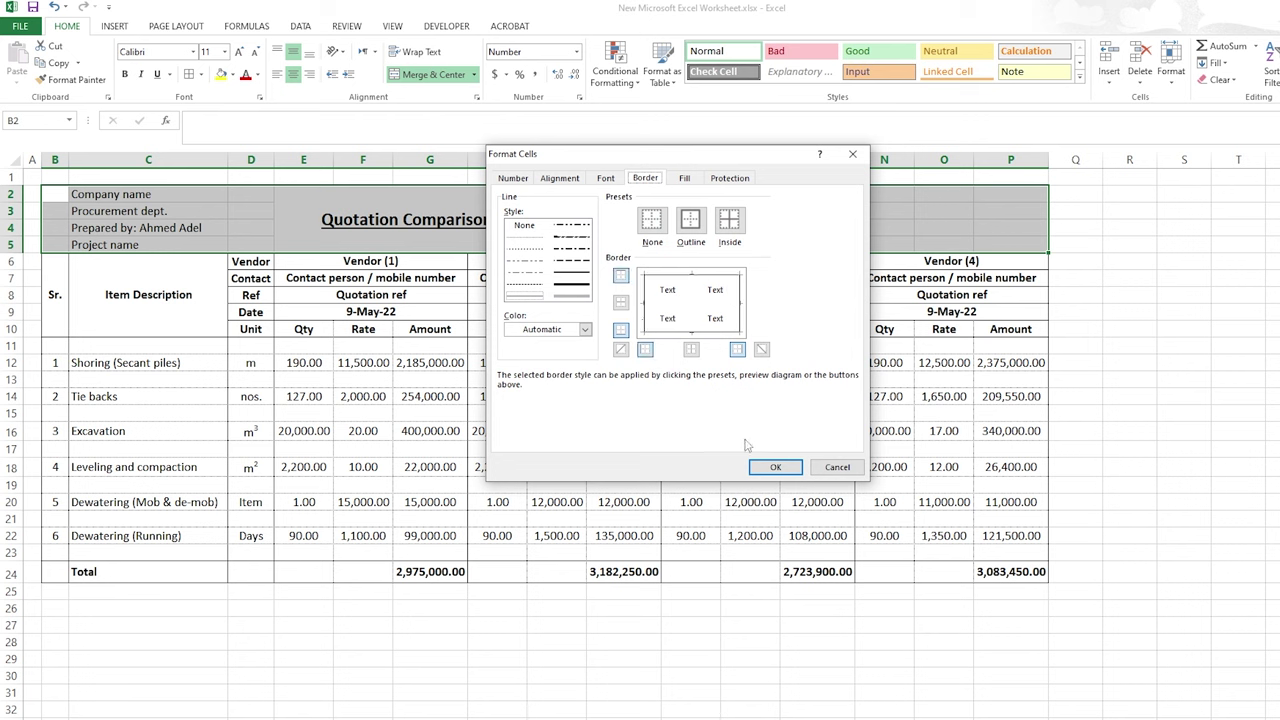
pyautogui.click(772, 467)
pyautogui.click(750, 412)
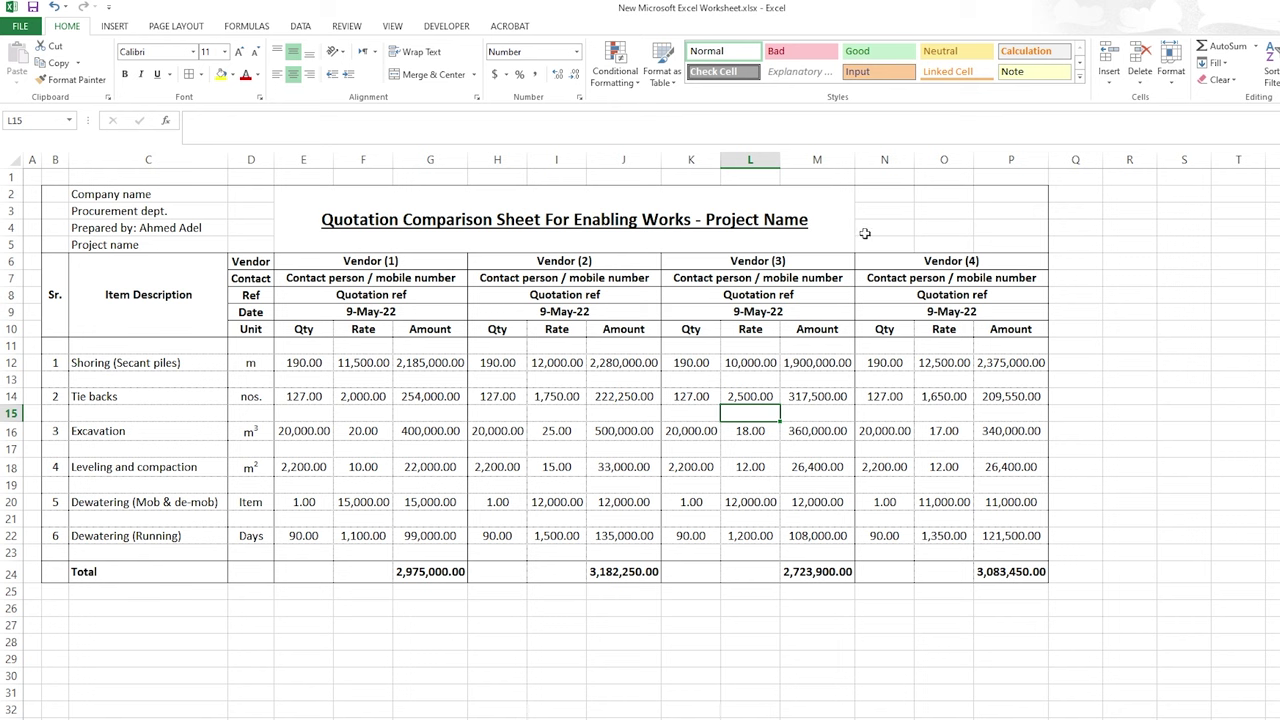
# Border and merge N2:P5 into one cell and enter 'Logo' in it
pyautogui.moveTo(866, 195); pyautogui.dragTo(1001, 241)
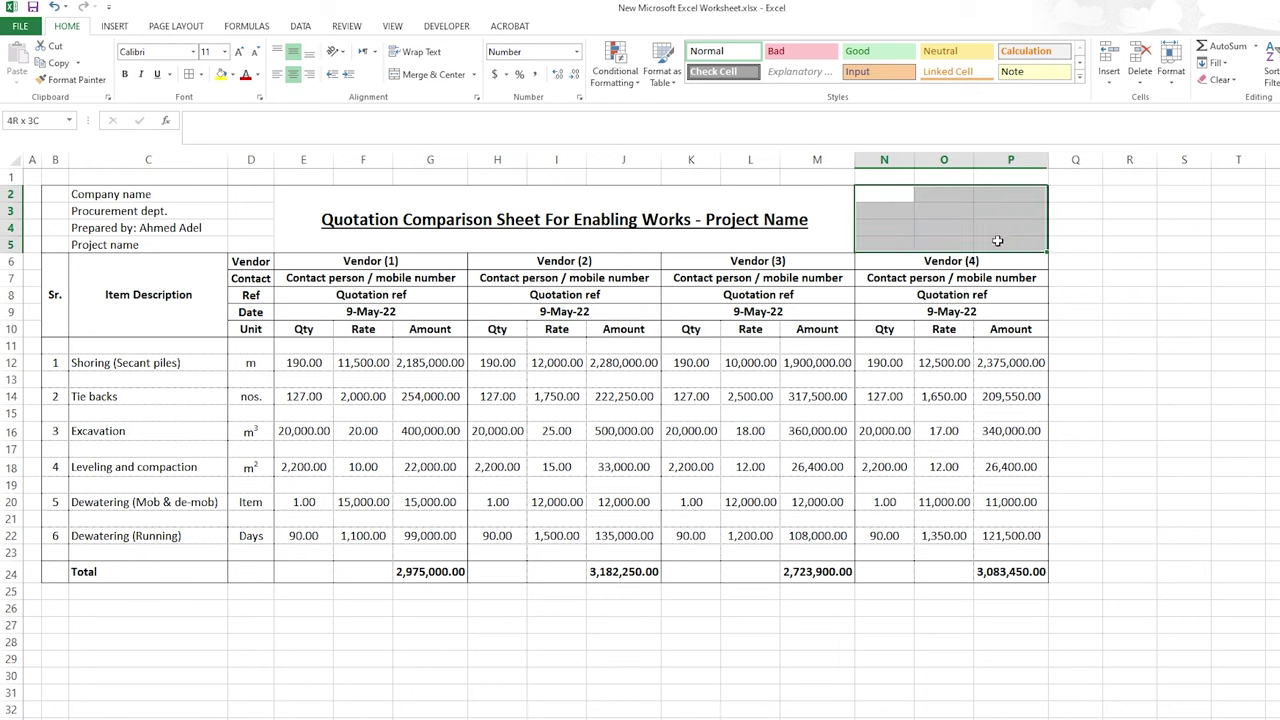
pyautogui.click(201, 74)
pyautogui.click(213, 154)
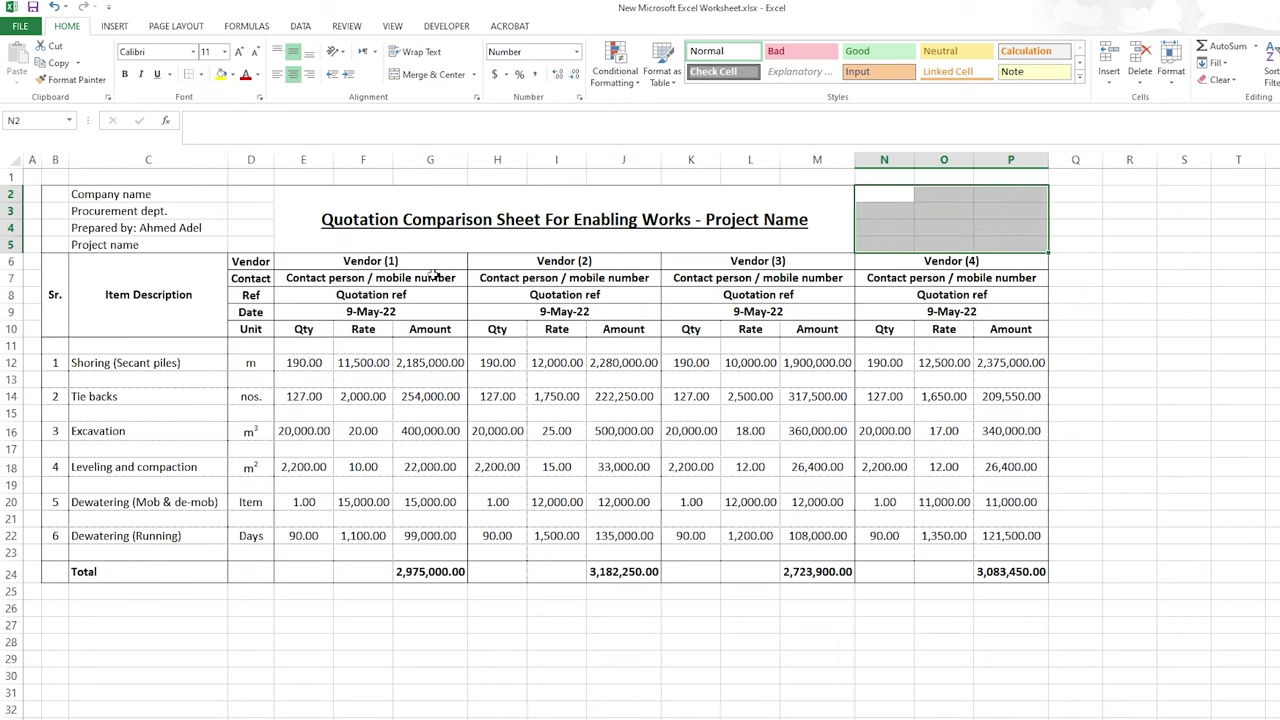
pyautogui.click(427, 74)
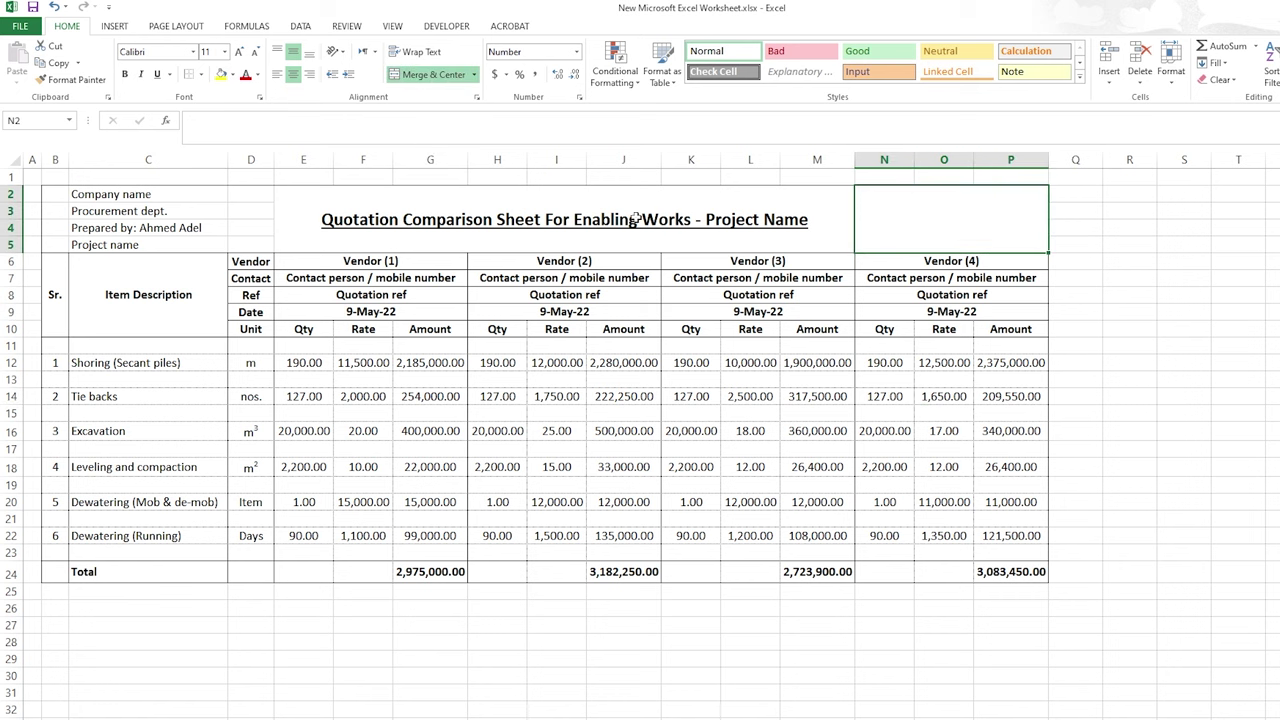
pyautogui.write('Logo')
pyautogui.click(907, 396)
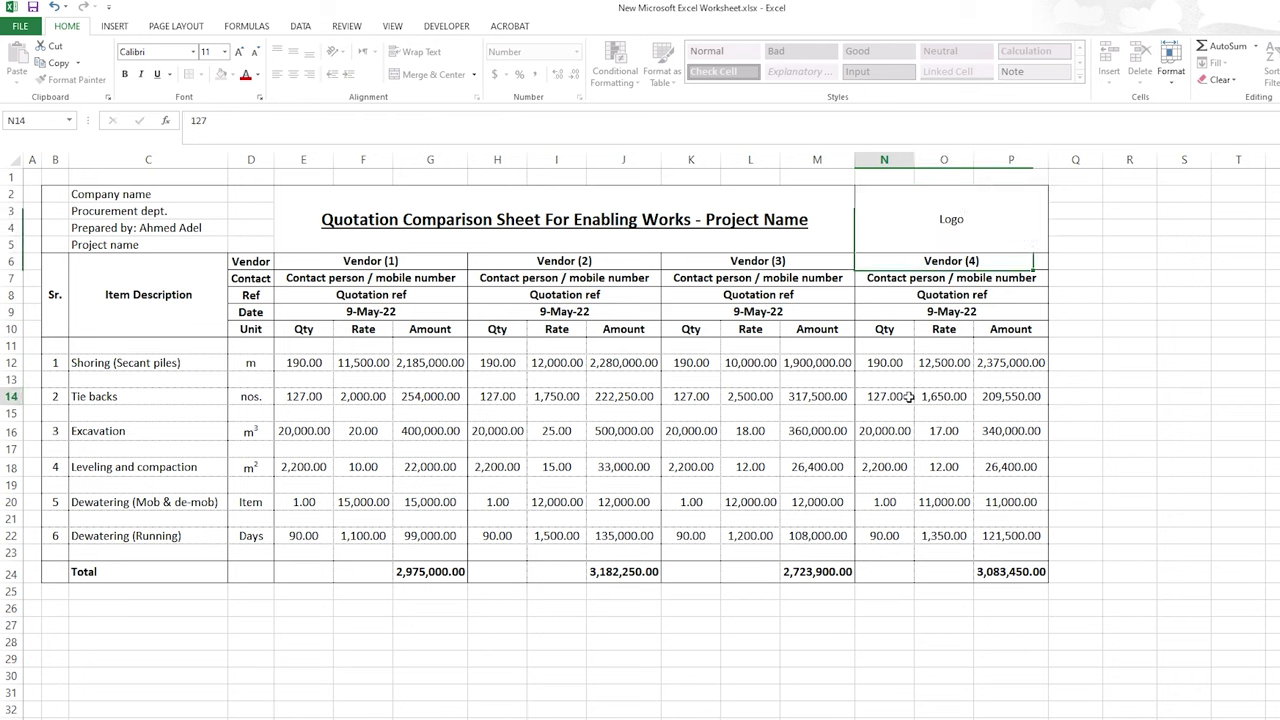
pyautogui.click(900, 222)
# Make the Logo text bold at font size 48, leaving the title's size unchanged
pyautogui.click(124, 74)
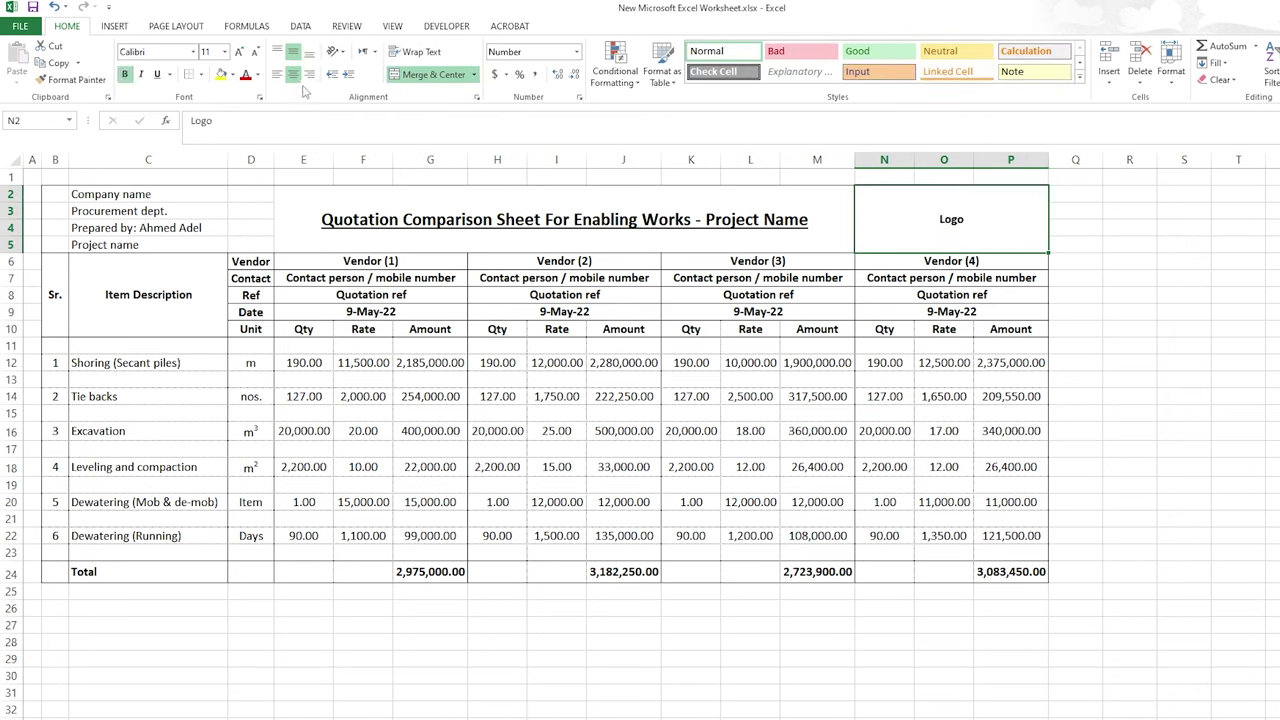
pyautogui.click(239, 51)
pyautogui.click(239, 51)
pyautogui.click(239, 51)
pyautogui.click(239, 51)
pyautogui.click(239, 51)
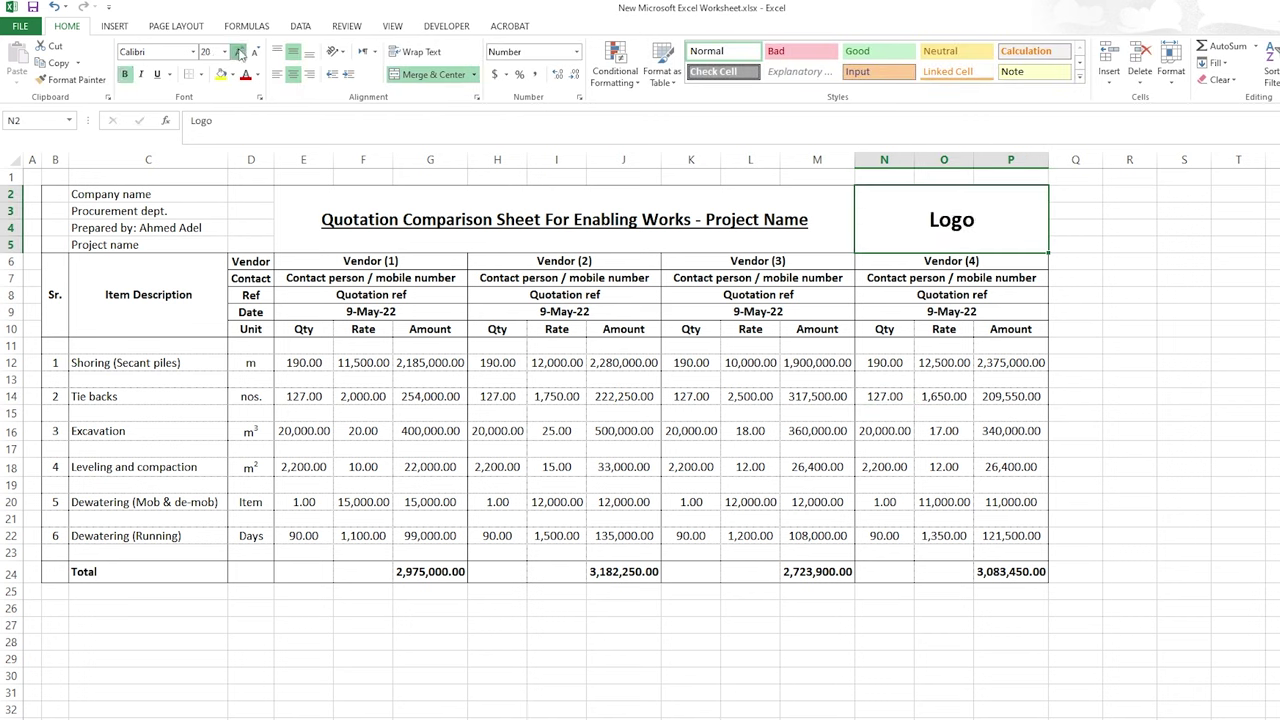
pyautogui.click(239, 51)
pyautogui.click(239, 51)
pyautogui.click(239, 51)
pyautogui.click(239, 51)
pyautogui.click(239, 51)
pyautogui.click(239, 51)
pyautogui.click(239, 51)
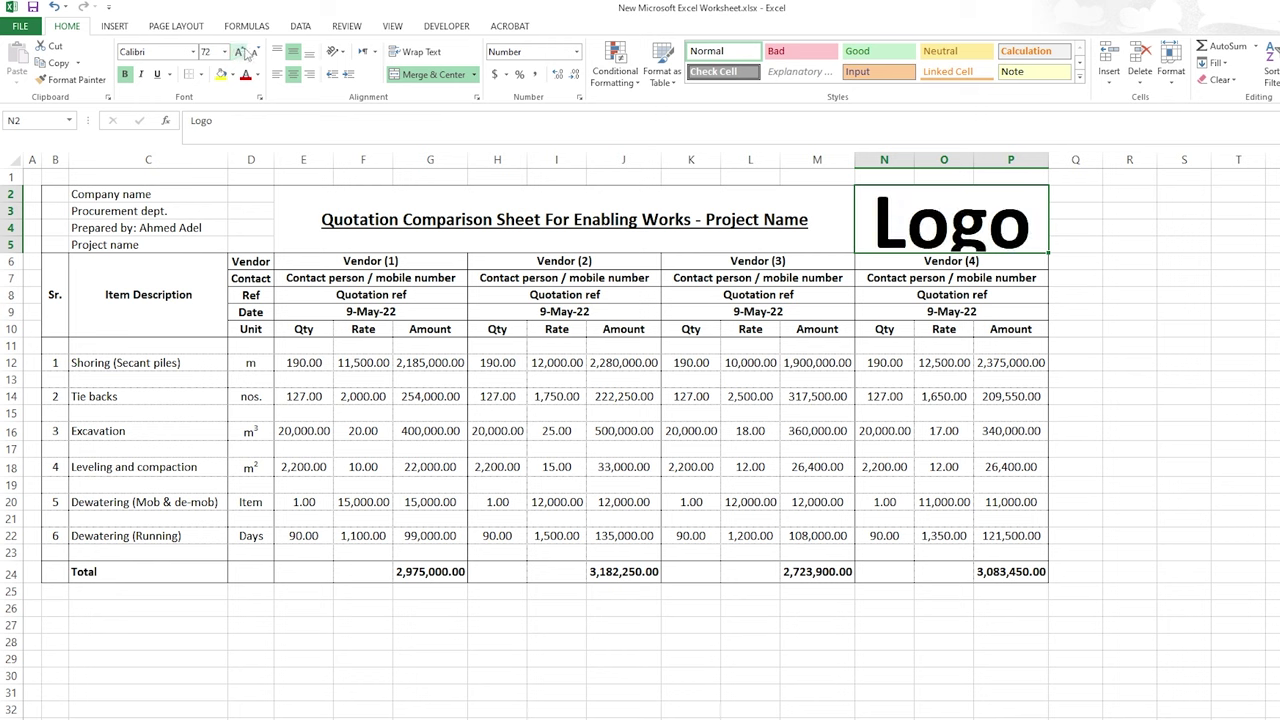
pyautogui.click(256, 52)
pyautogui.click(256, 52)
pyautogui.click(240, 52)
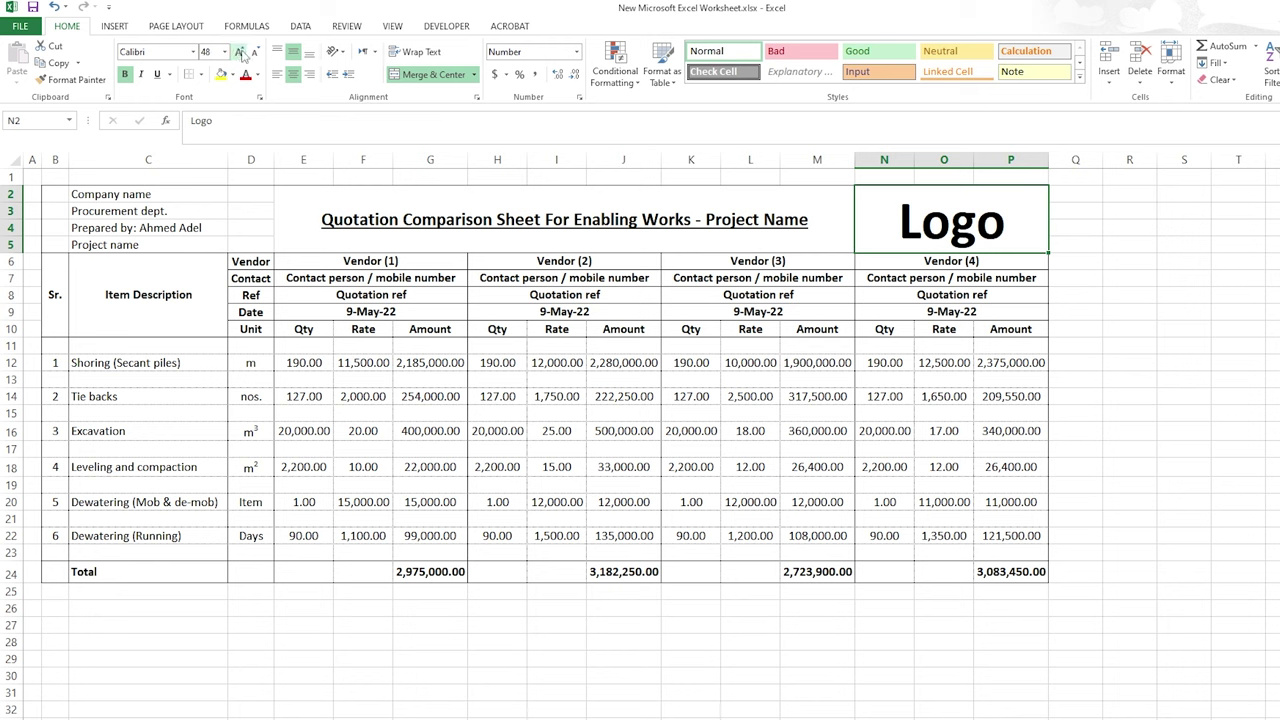
pyautogui.click(724, 419)
pyautogui.click(940, 222)
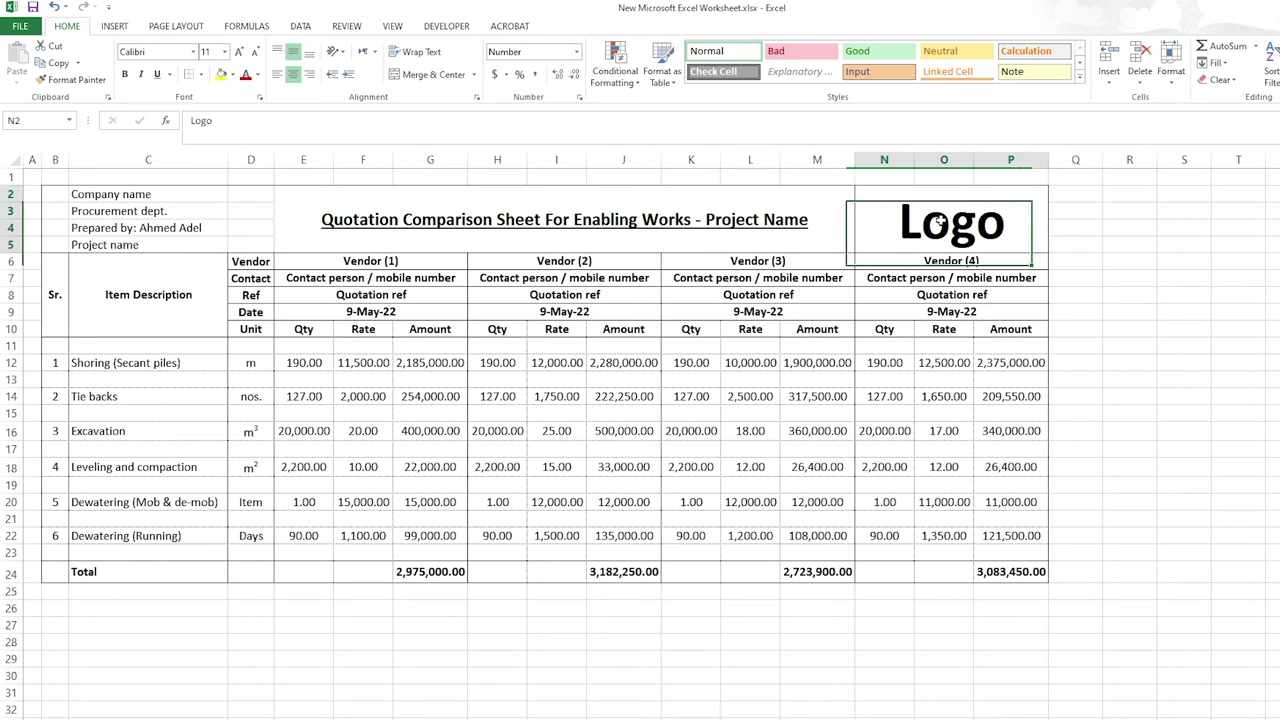
pyautogui.click(808, 413)
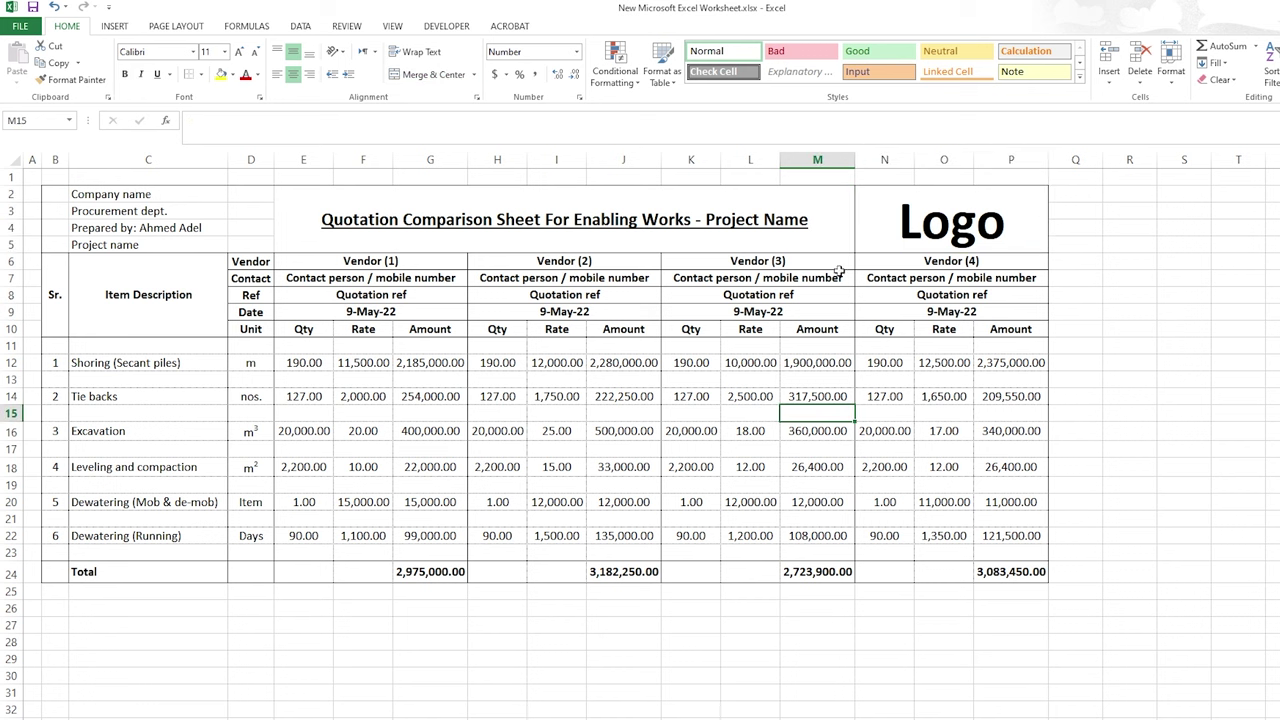
pyautogui.click(395, 227)
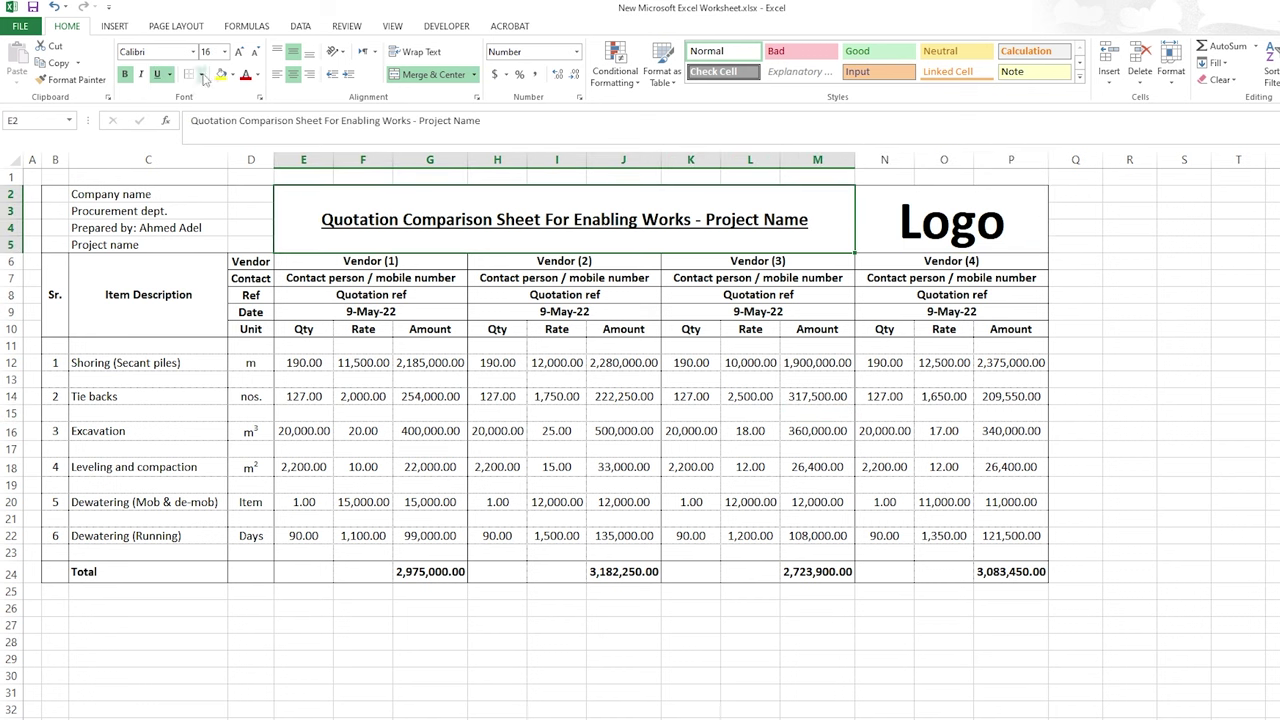
pyautogui.click(374, 410)
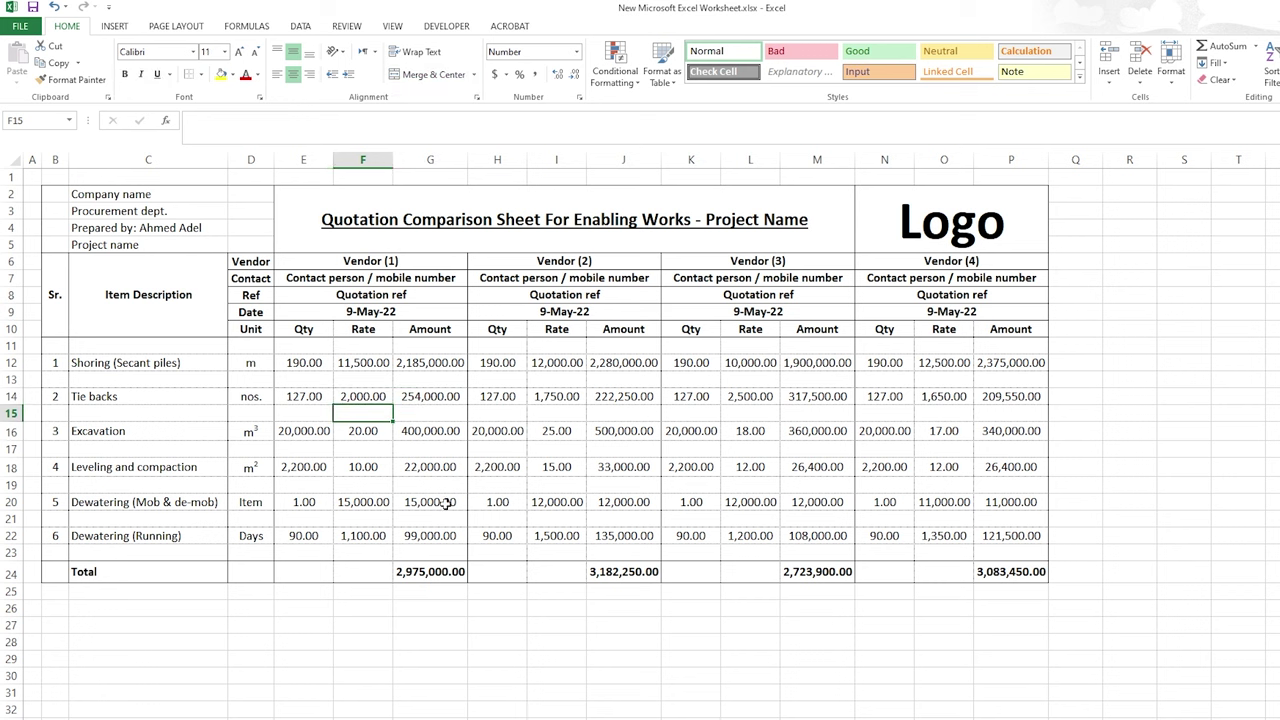
# Enter the labels Duration, Terms of Payment and Past history in C25:C27
pyautogui.click(126, 594)
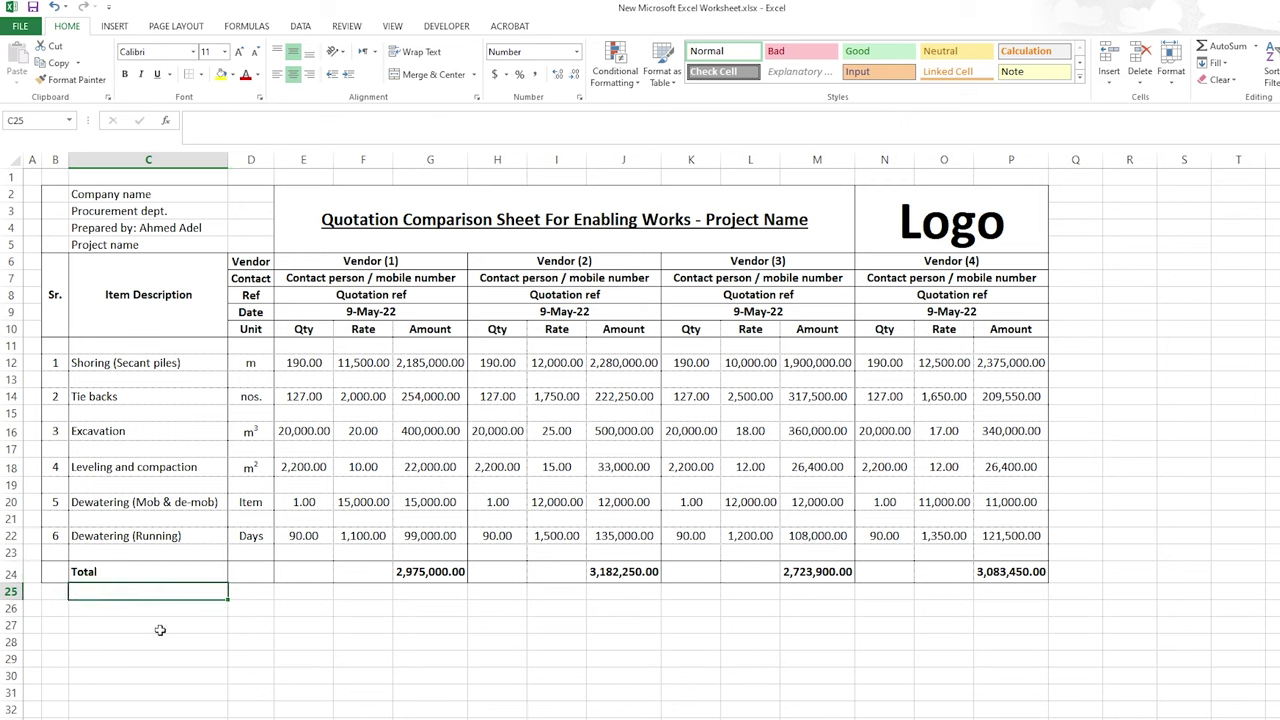
pyautogui.write('Duration')
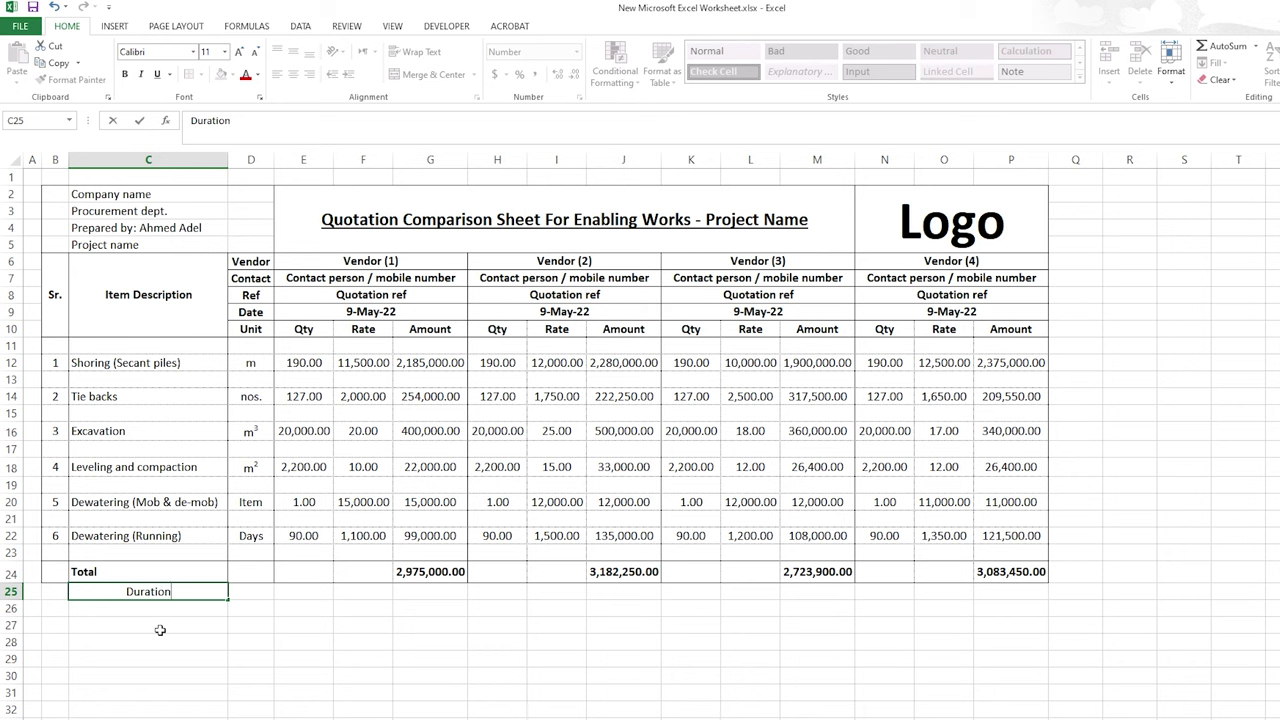
pyautogui.press('Return')
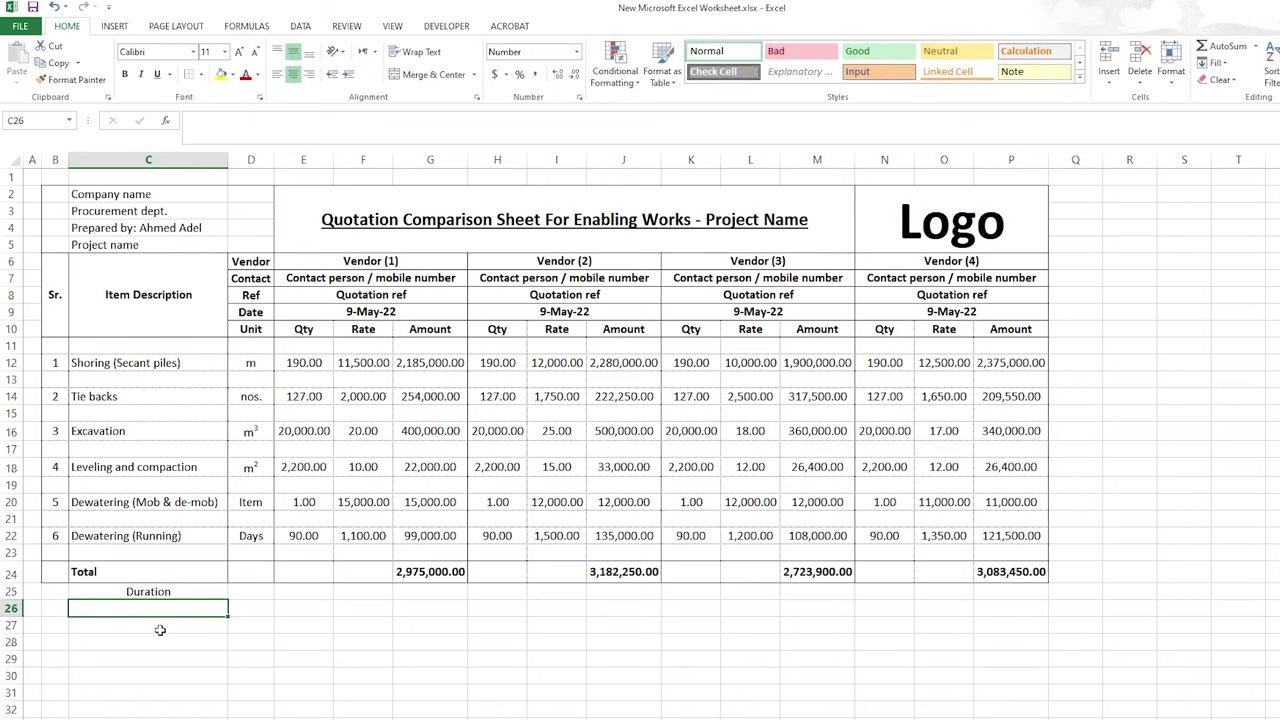
pyautogui.write('Payment')
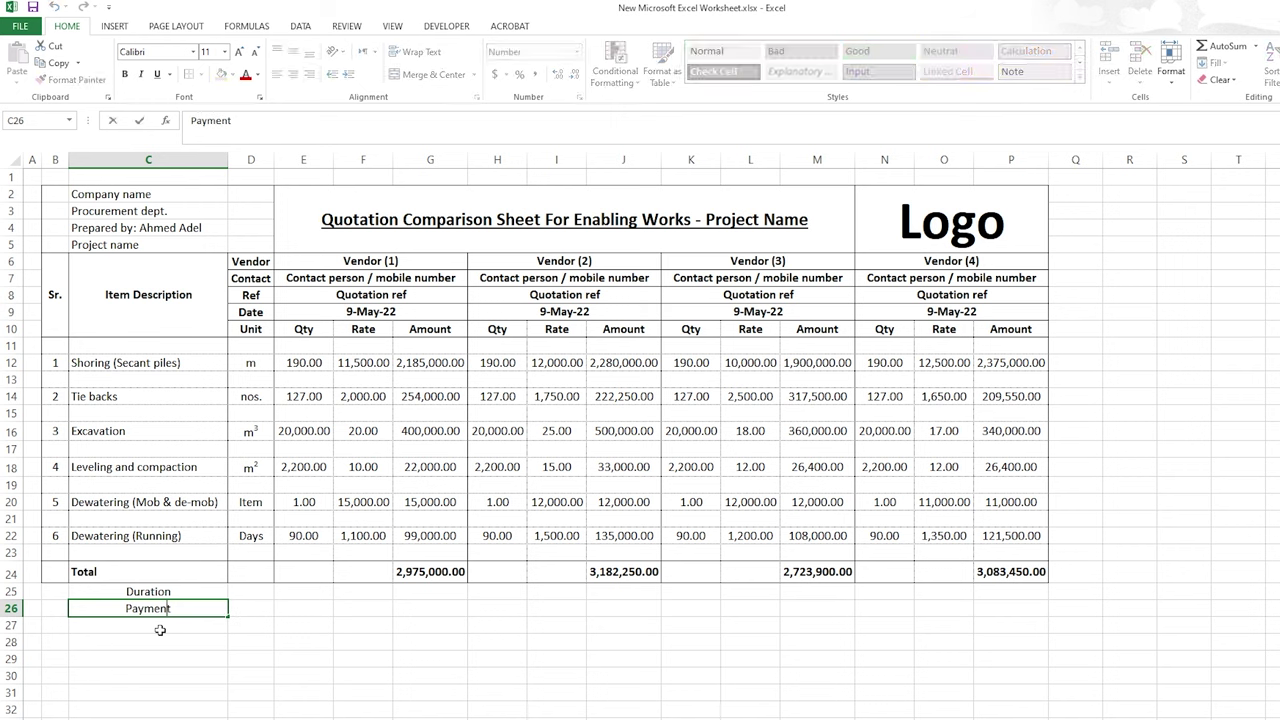
pyautogui.press('Home')
pyautogui.write('Terms o')
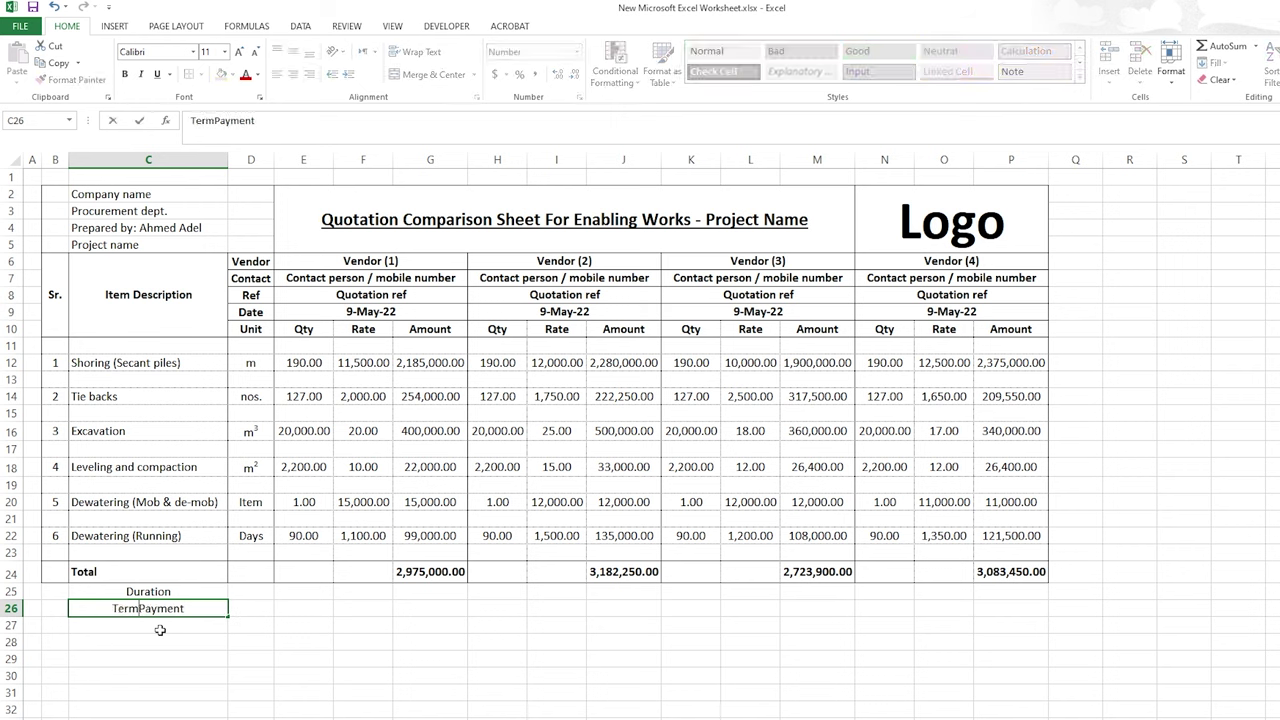
pyautogui.write('f')
pyautogui.press('Return')
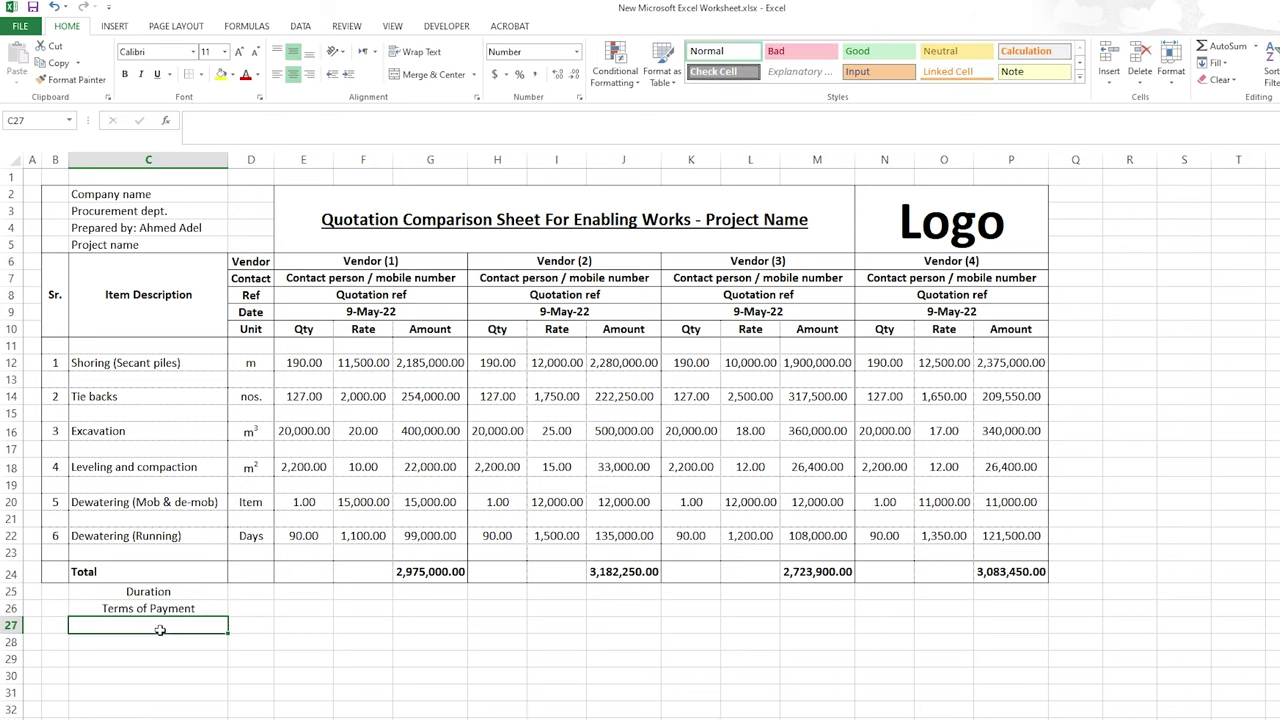
pyautogui.write('Pa')
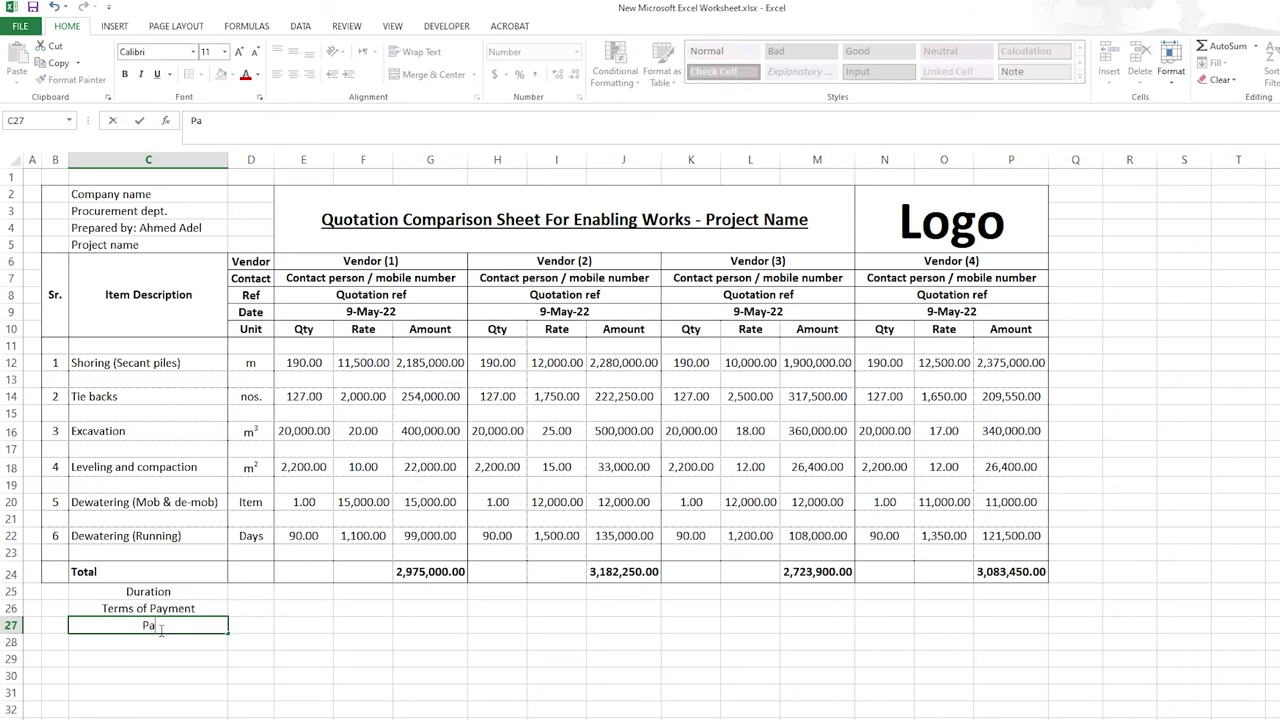
pyautogui.write('st history')
pyautogui.press('Return')
pyautogui.moveTo(184, 589); pyautogui.dragTo(183, 625)
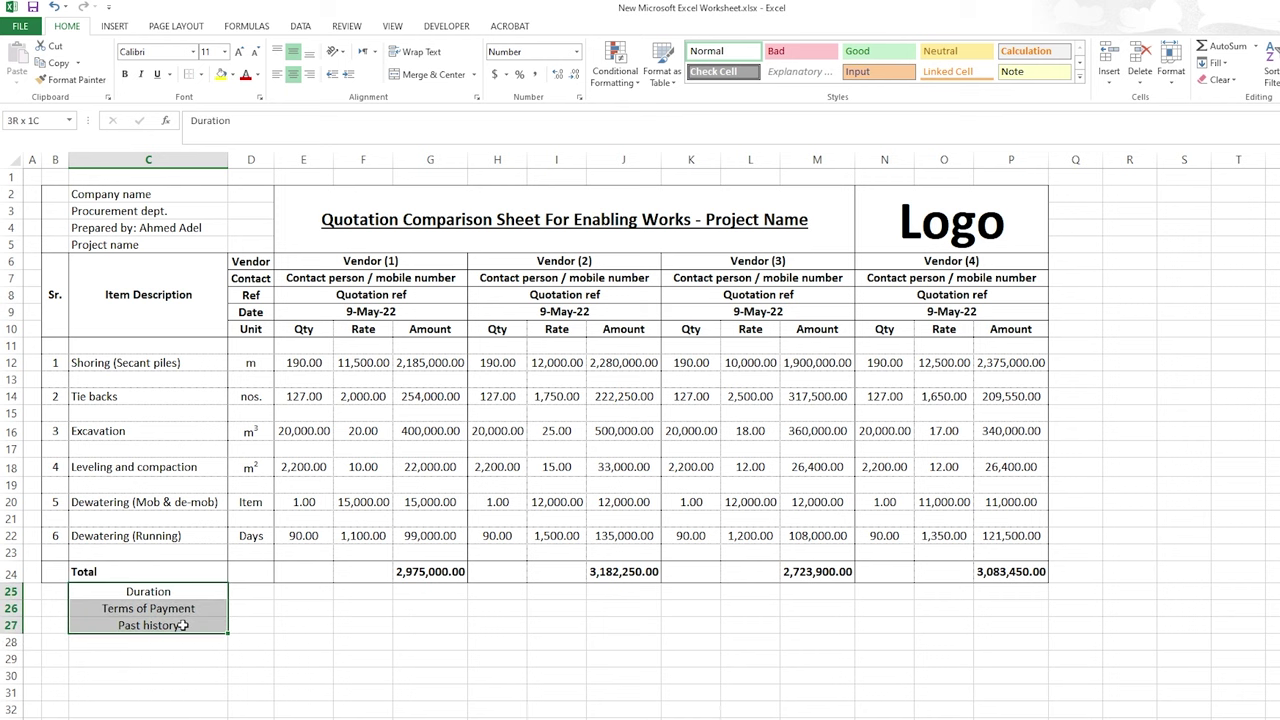
# Left-align labels C25:C27 and paste the Total row's formats onto rows 25–27
pyautogui.click(276, 74)
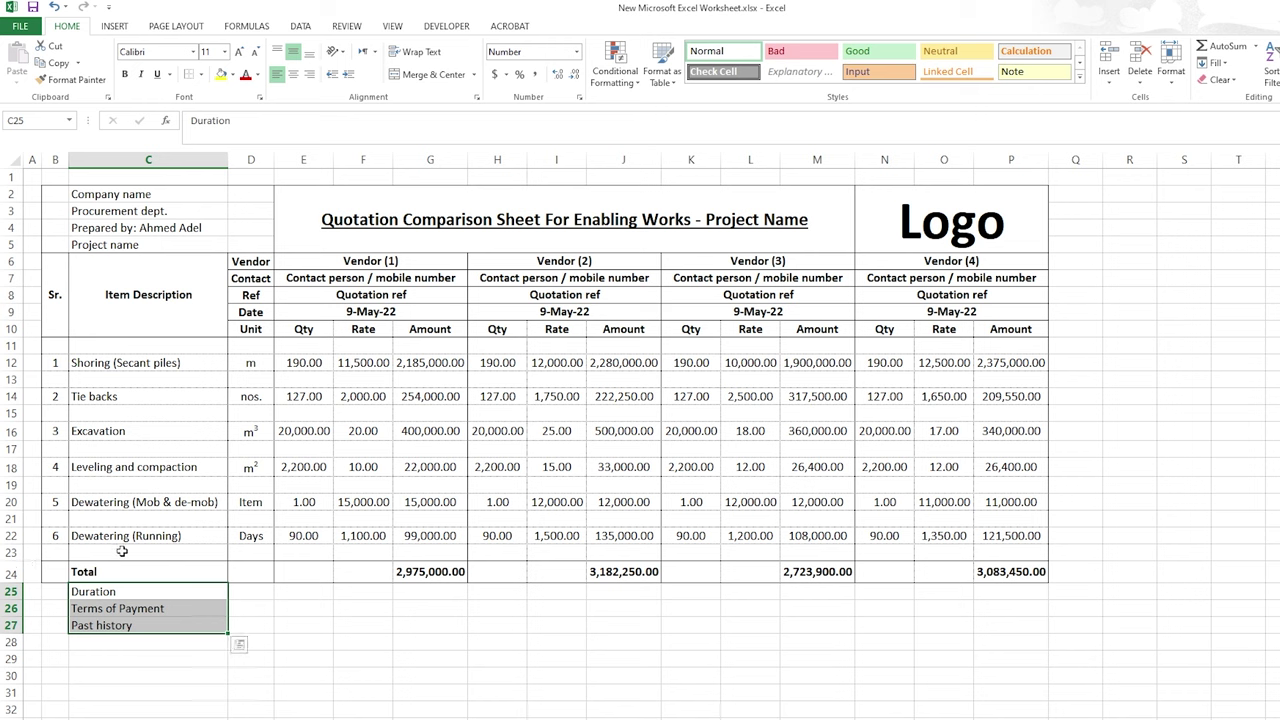
pyautogui.click(11, 573)
pyautogui.hotkey('ctrl', 'c')
pyautogui.moveTo(11, 591); pyautogui.dragTo(14, 624)
pyautogui.hotkey('ctrl', 'alt', 'v')
pyautogui.press('t')
pyautogui.press('Return')
pyautogui.click(396, 690)
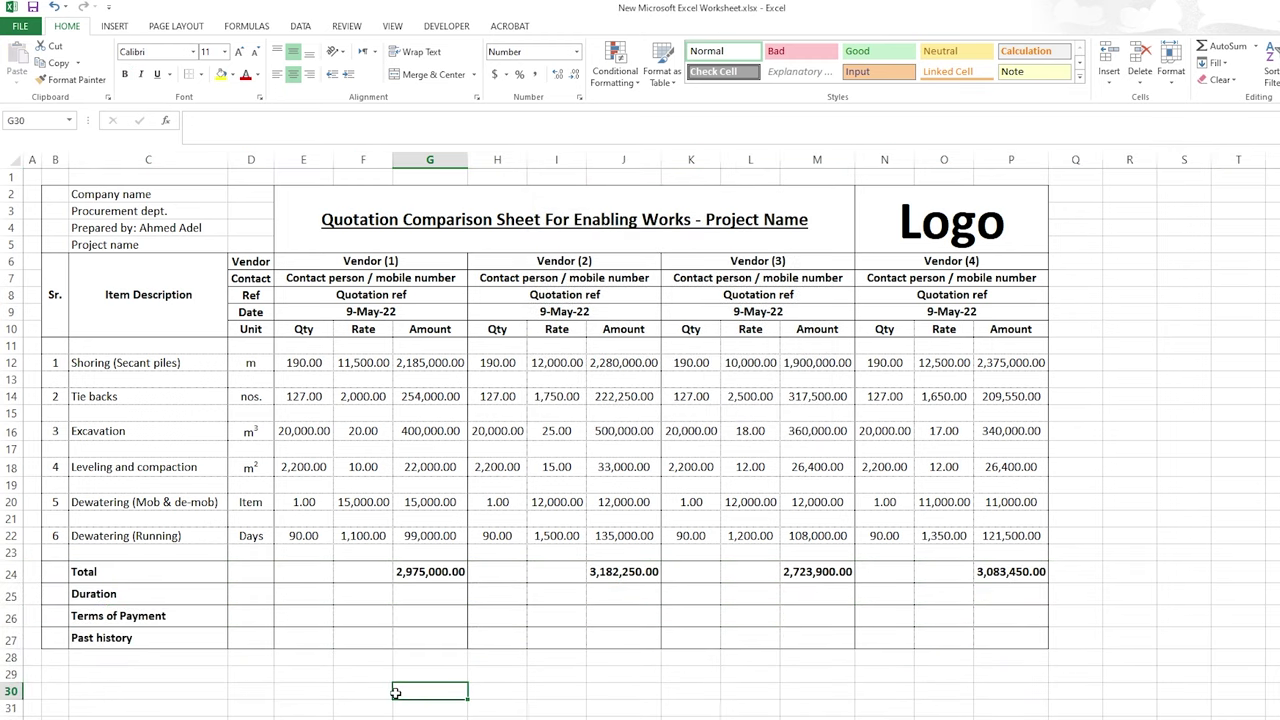
# Merge E25:G25 under Vendor (1) and copy that merge to rows 26 and 27
pyautogui.moveTo(304, 593); pyautogui.dragTo(408, 591)
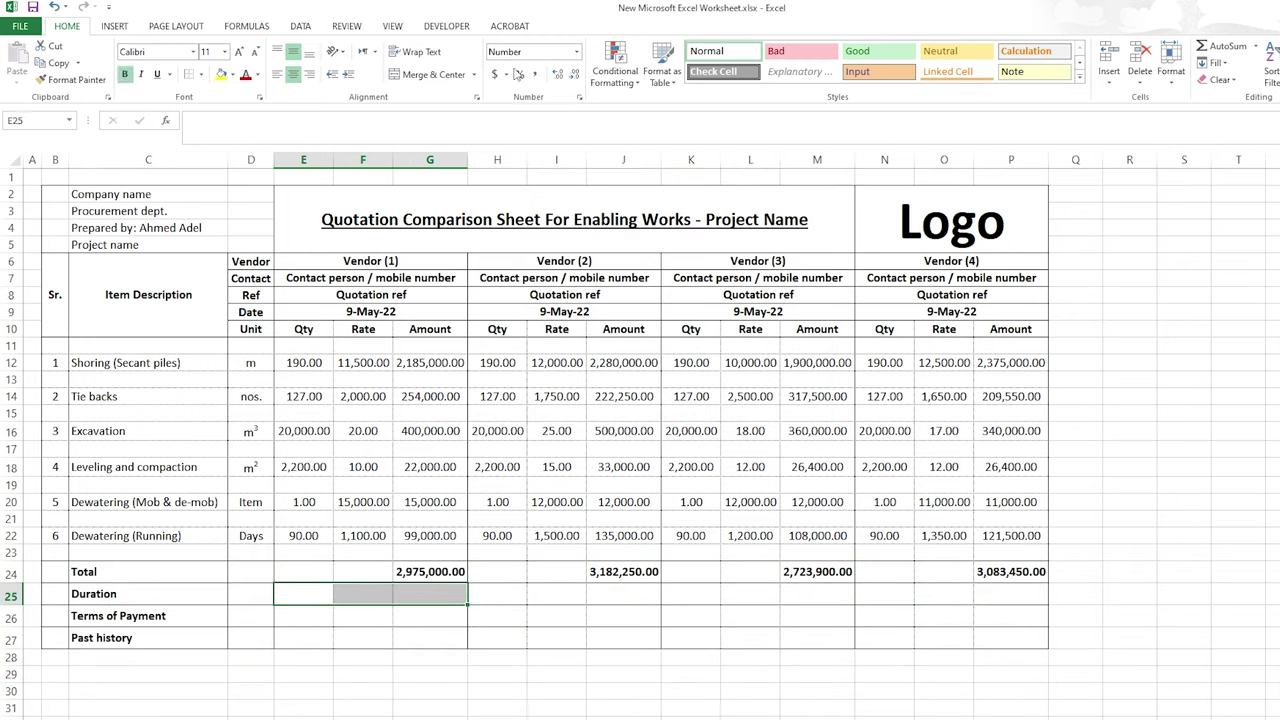
pyautogui.click(428, 74)
pyautogui.hotkey('ctrl', 'c')
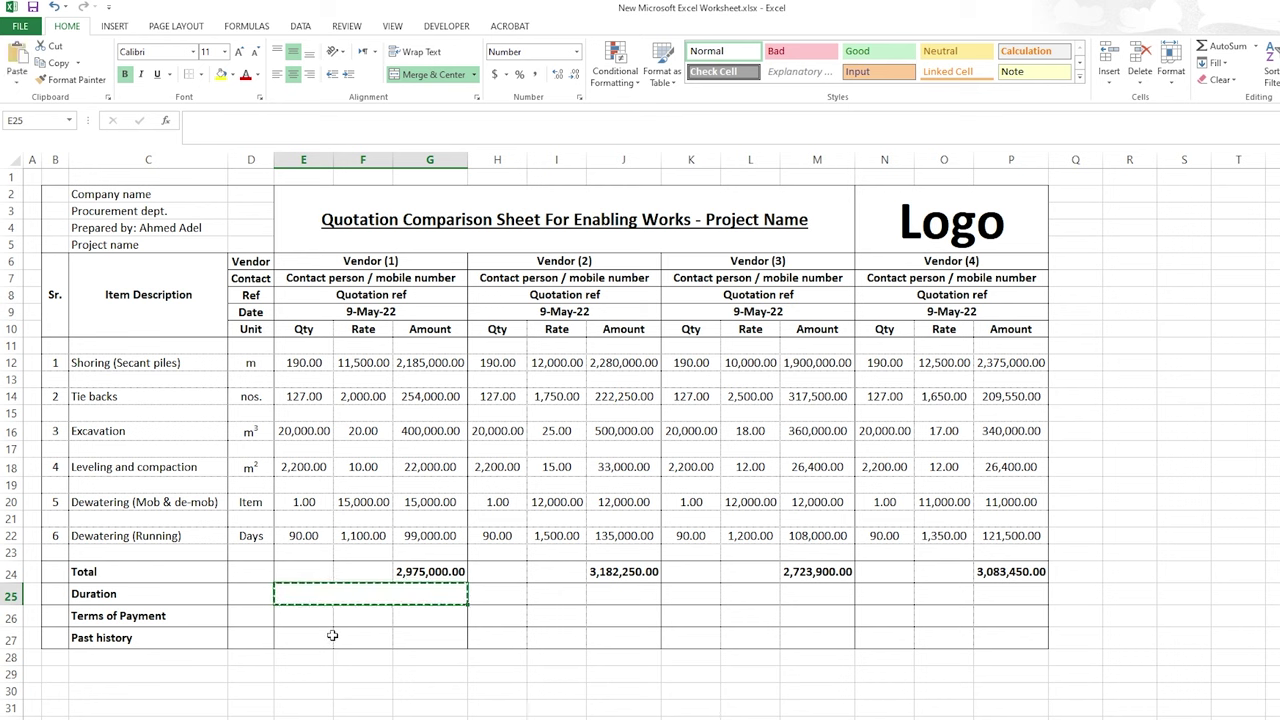
pyautogui.click(303, 615)
pyautogui.keyDown('ctrl'); pyautogui.click(299, 637); pyautogui.keyUp('ctrl')
pyautogui.hotkey('ctrl', 'v')
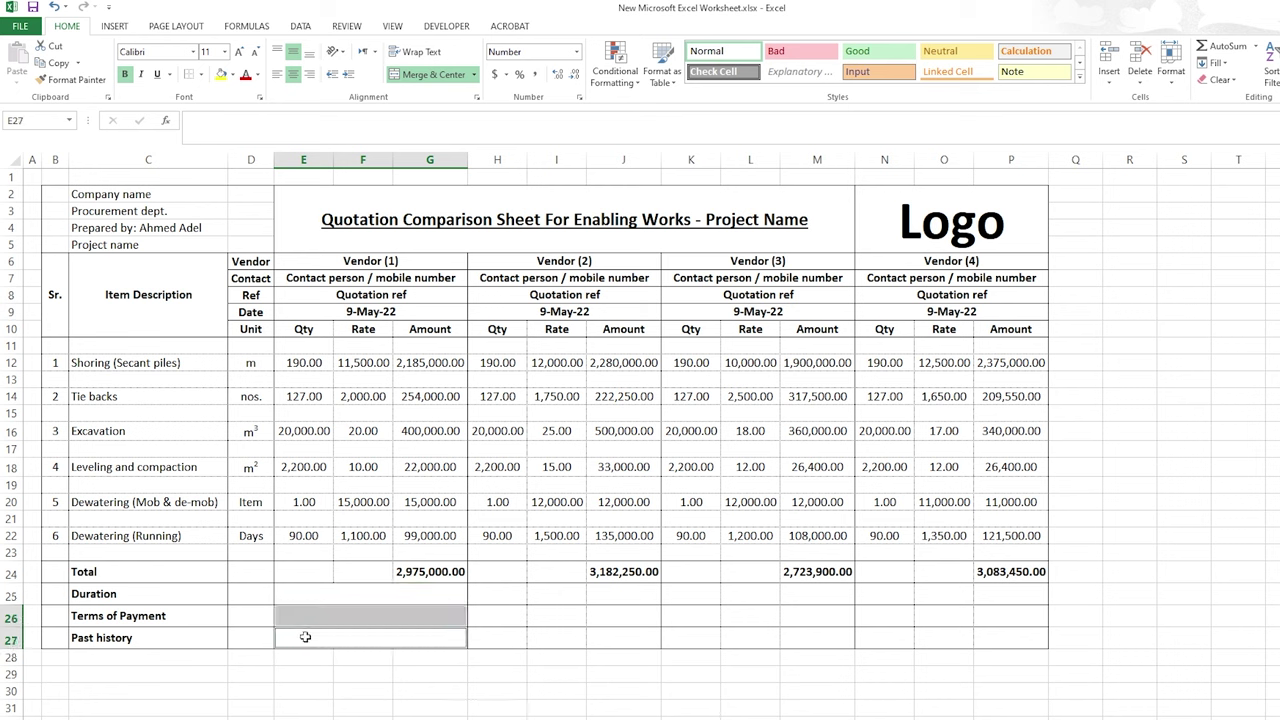
pyautogui.click(362, 637)
# Copy Vendor (1)'s merged cells E25:G27 under Vendors (2), (3) and (4)
pyautogui.moveTo(355, 592); pyautogui.dragTo(351, 630)
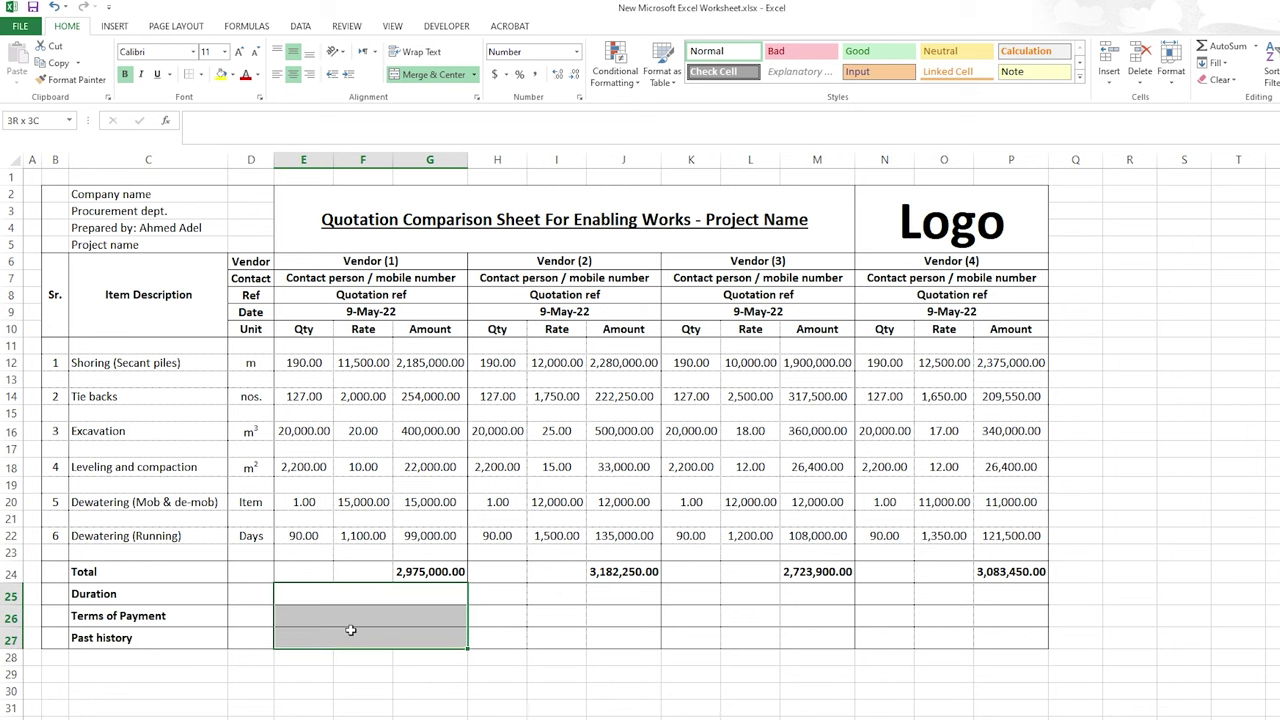
pyautogui.hotkey('ctrl', 'c')
pyautogui.click(505, 594)
pyautogui.keyDown('ctrl'); pyautogui.click(690, 594); pyautogui.keyUp('ctrl')
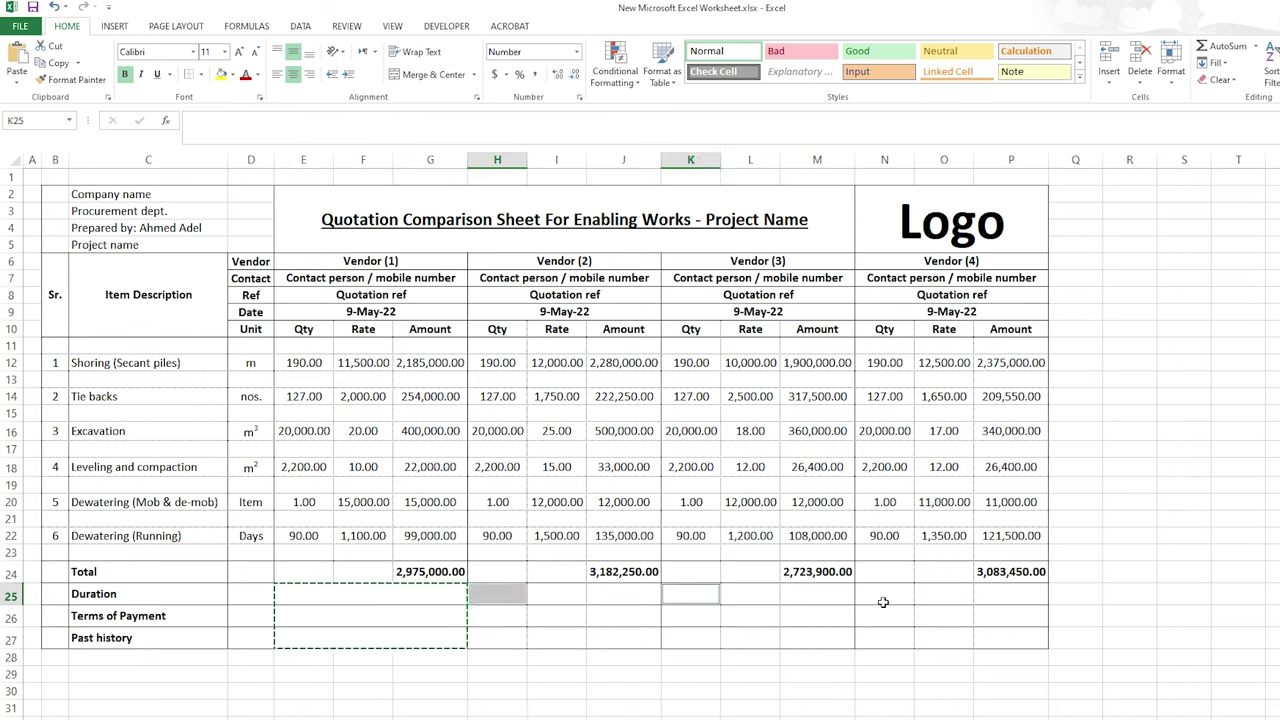
pyautogui.keyDown('ctrl'); pyautogui.click(886, 596); pyautogui.keyUp('ctrl')
pyautogui.hotkey('ctrl', 'v')
pyautogui.click(446, 696)
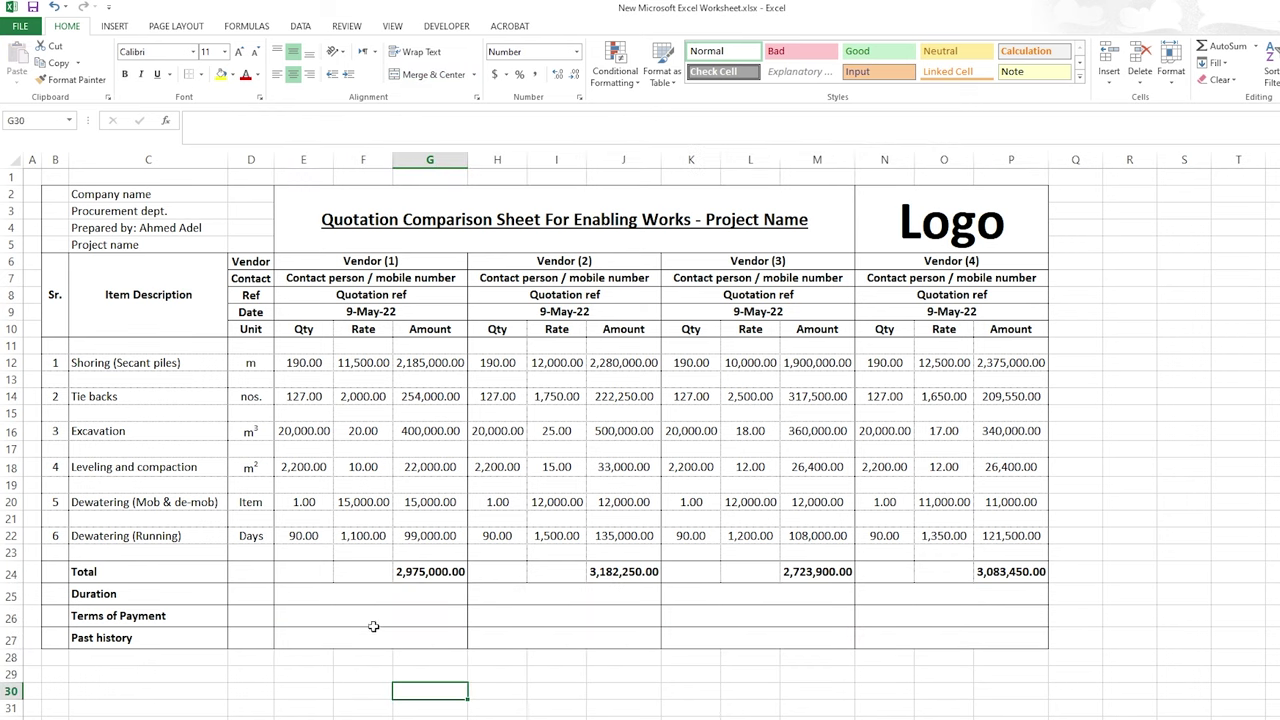
# Enter a Duration of 90 days for Vendor (1) and 100 days for Vendor (2)
pyautogui.click(381, 596)
pyautogui.write('90 days')
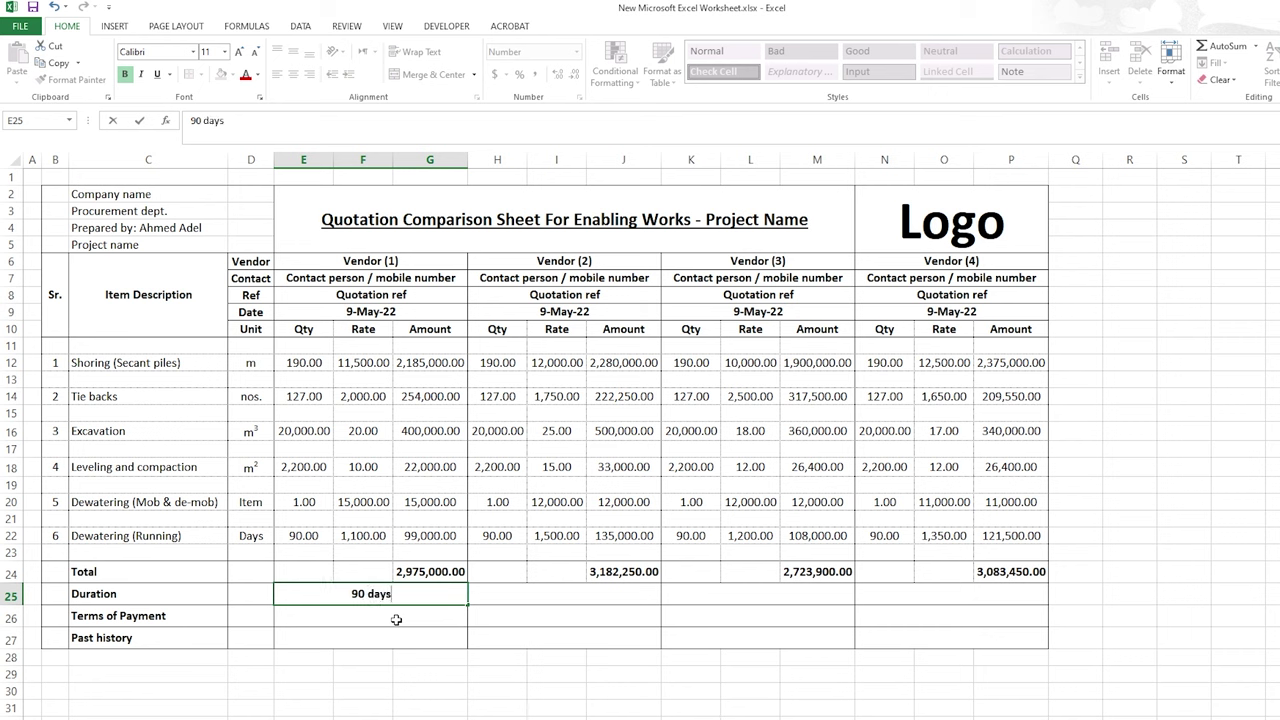
pyautogui.hotkey('ctrl', 'Return')
pyautogui.hotkey('ctrl', 'c')
pyautogui.press('Right')
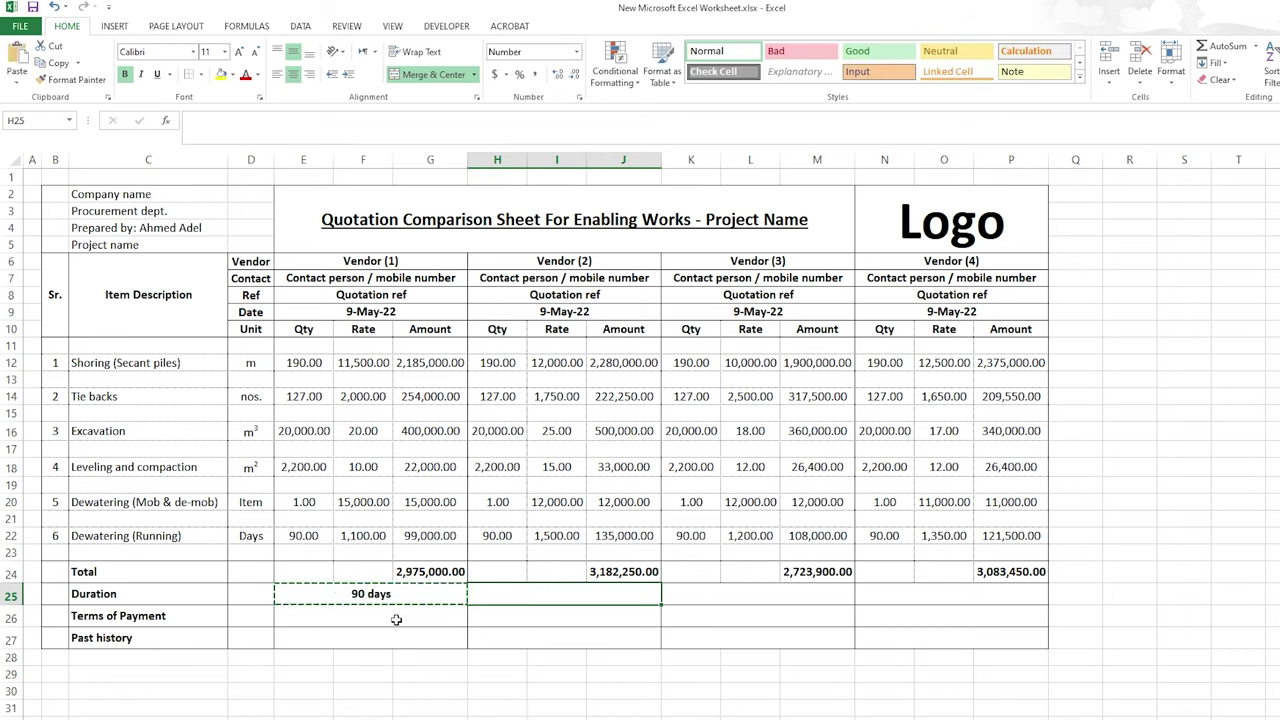
pyautogui.press('Return')
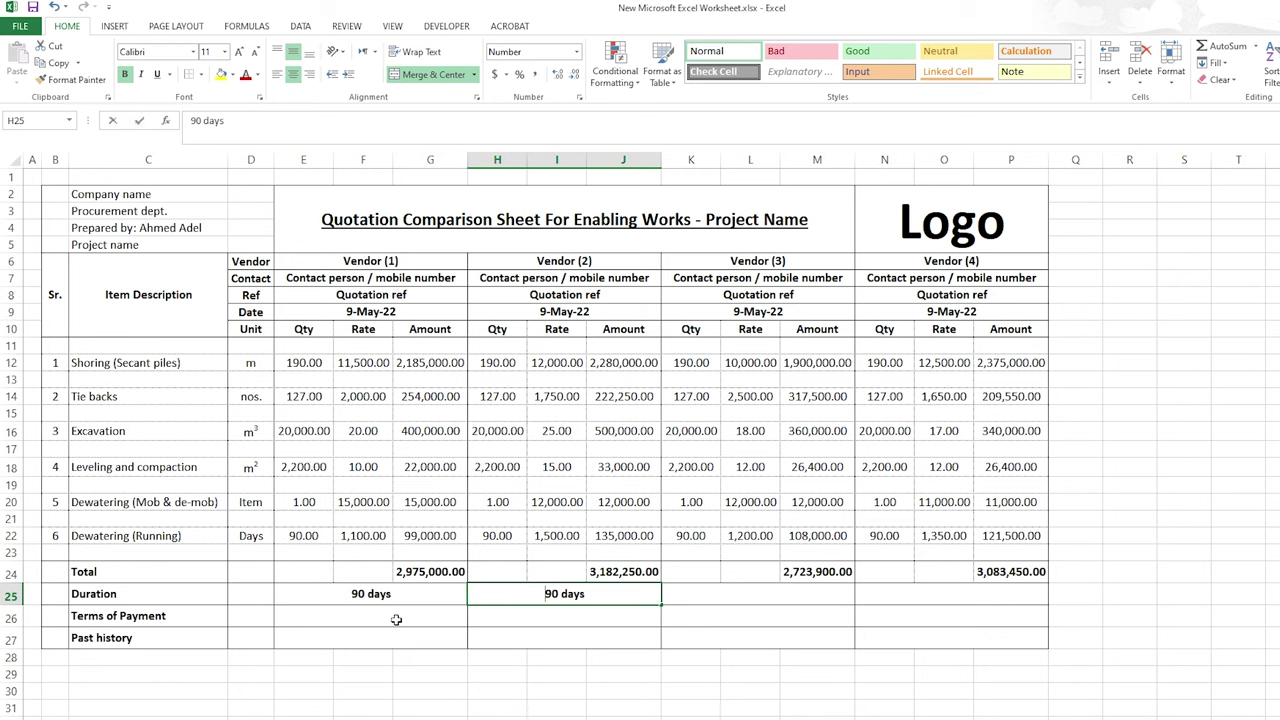
pyautogui.press('F2')
pyautogui.hotkey('shift', 'Home')
pyautogui.write('10')
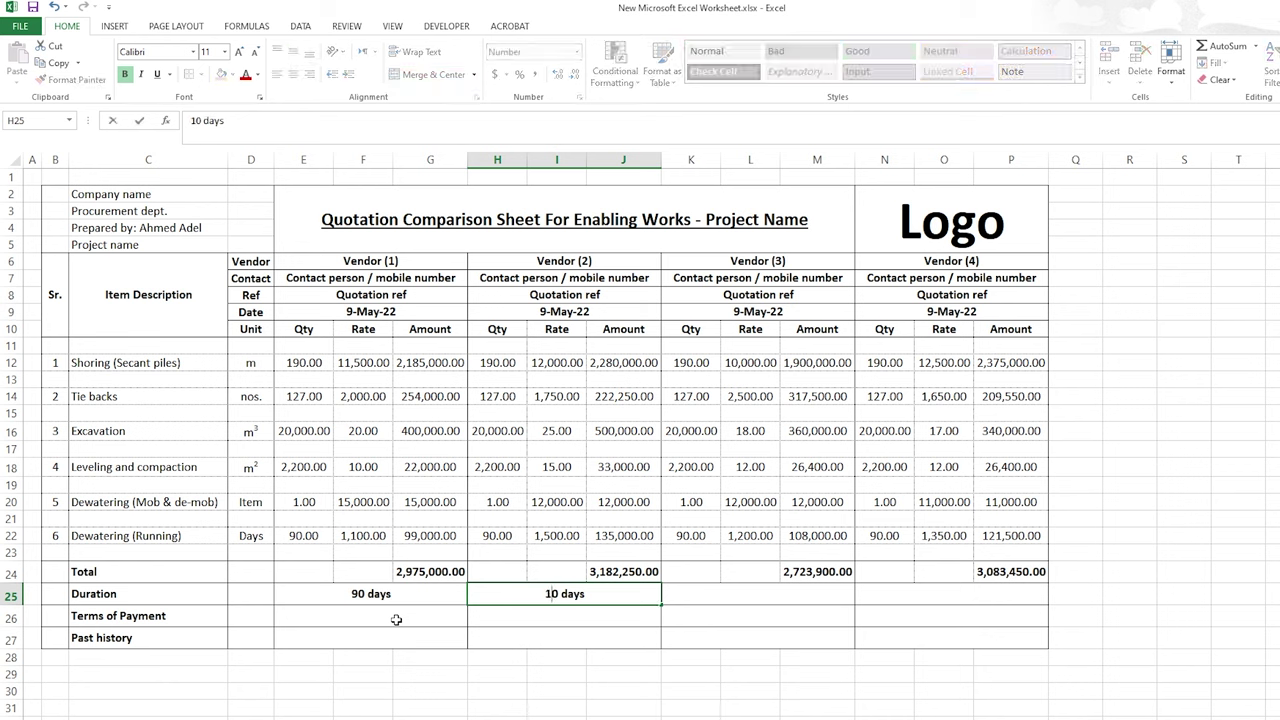
pyautogui.press('Return')
# Give Vendor (3) a Duration of 100 days and Vendor (4) 90 days
pyautogui.press('Up')
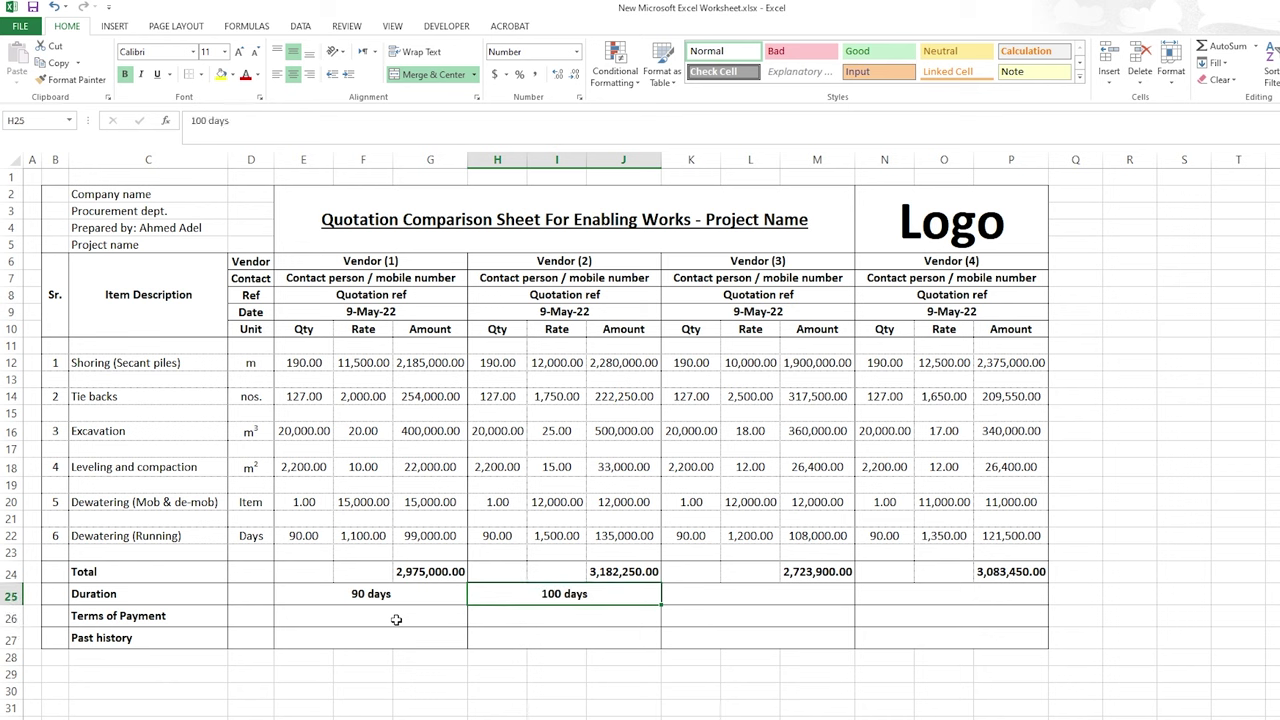
pyautogui.hotkey('ctrl', 'c')
pyautogui.press('Right')
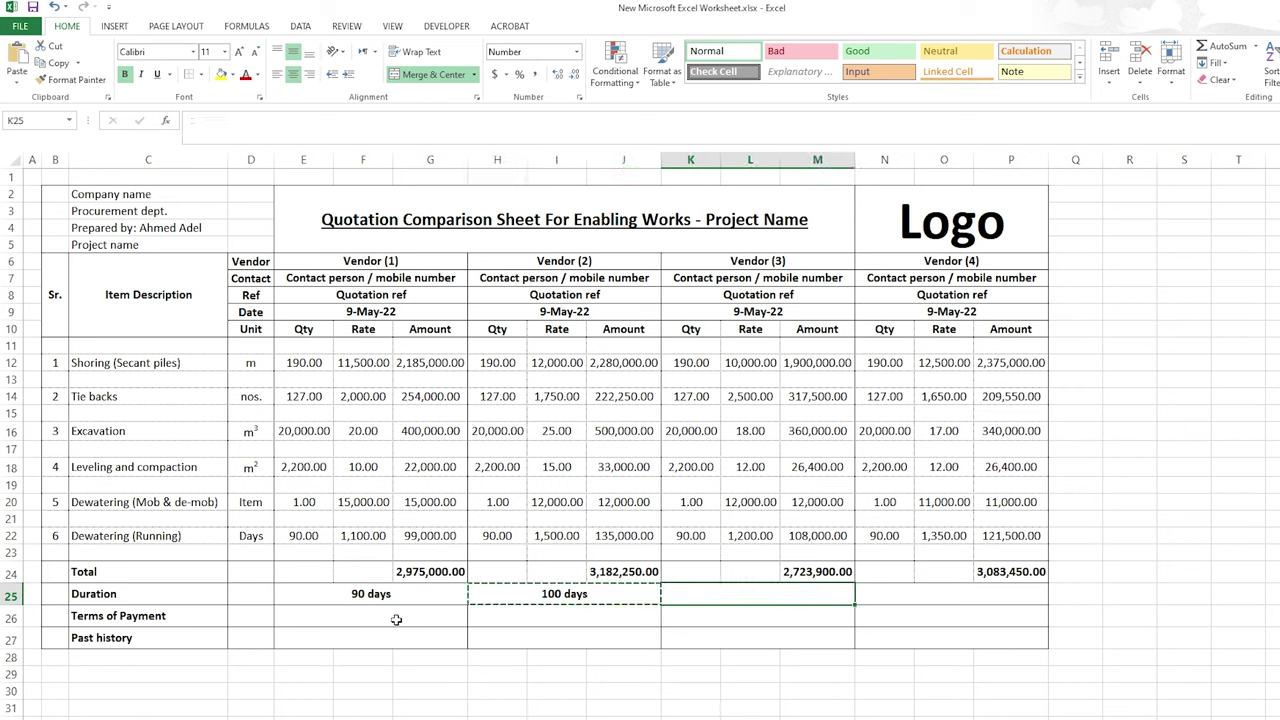
pyautogui.press('Return')
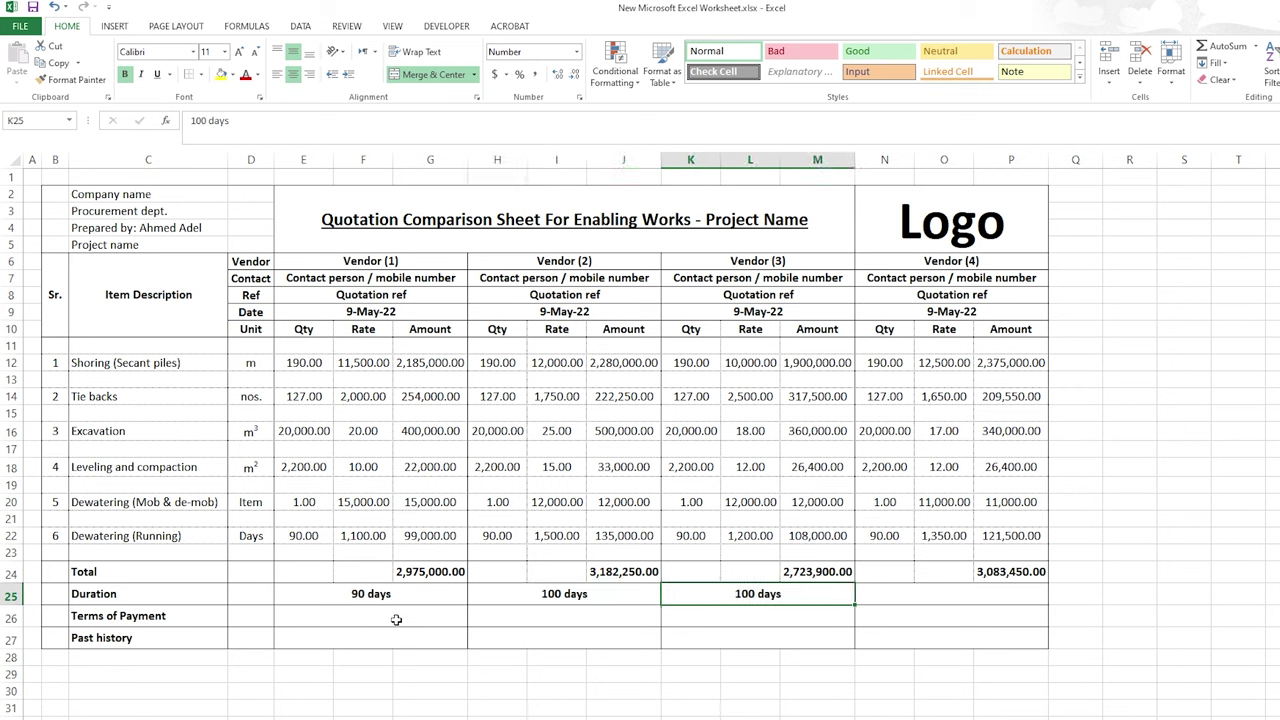
pyautogui.press('Left')
pyautogui.press('Left')
pyautogui.hotkey('ctrl', 'c')
pyautogui.press('Right')
pyautogui.press('Right')
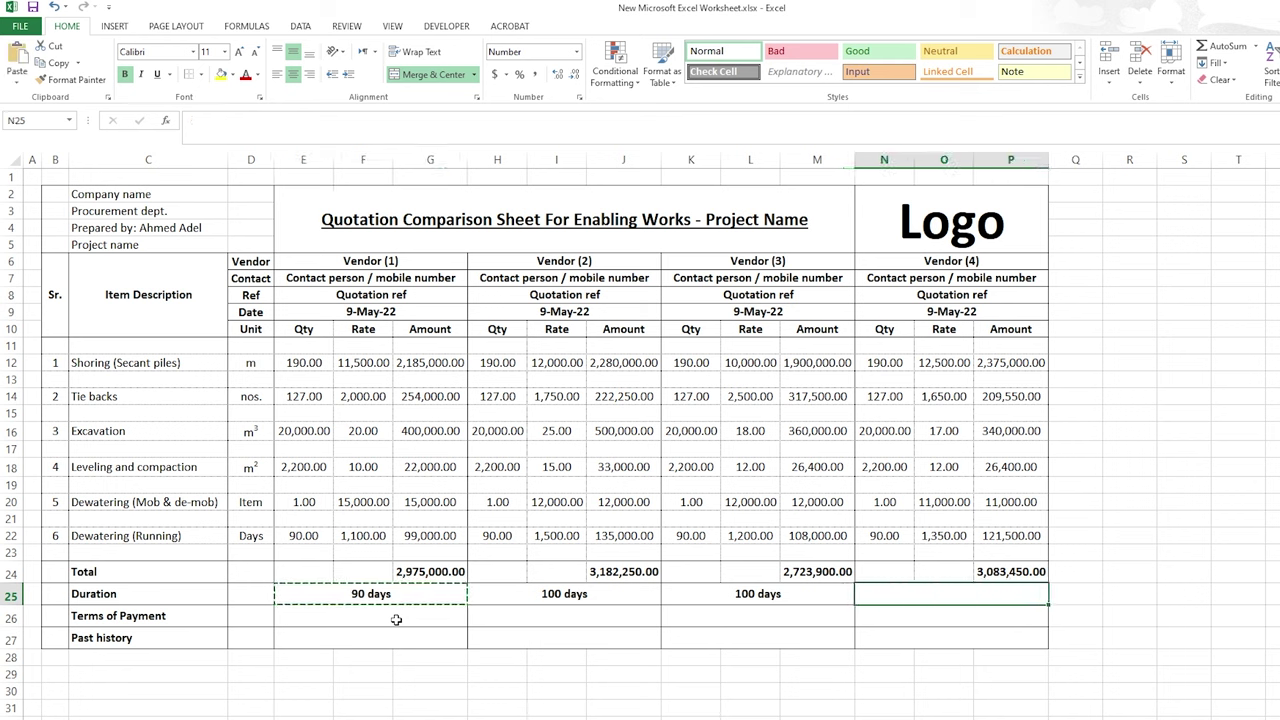
pyautogui.press('Return')
# Enter Terms of Payment of 30 days PDC for Vendor (1) and 60 days PDC for Vendor (2)
pyautogui.press('Down')
pyautogui.press('Left')
pyautogui.press('Left')
pyautogui.press('Left')
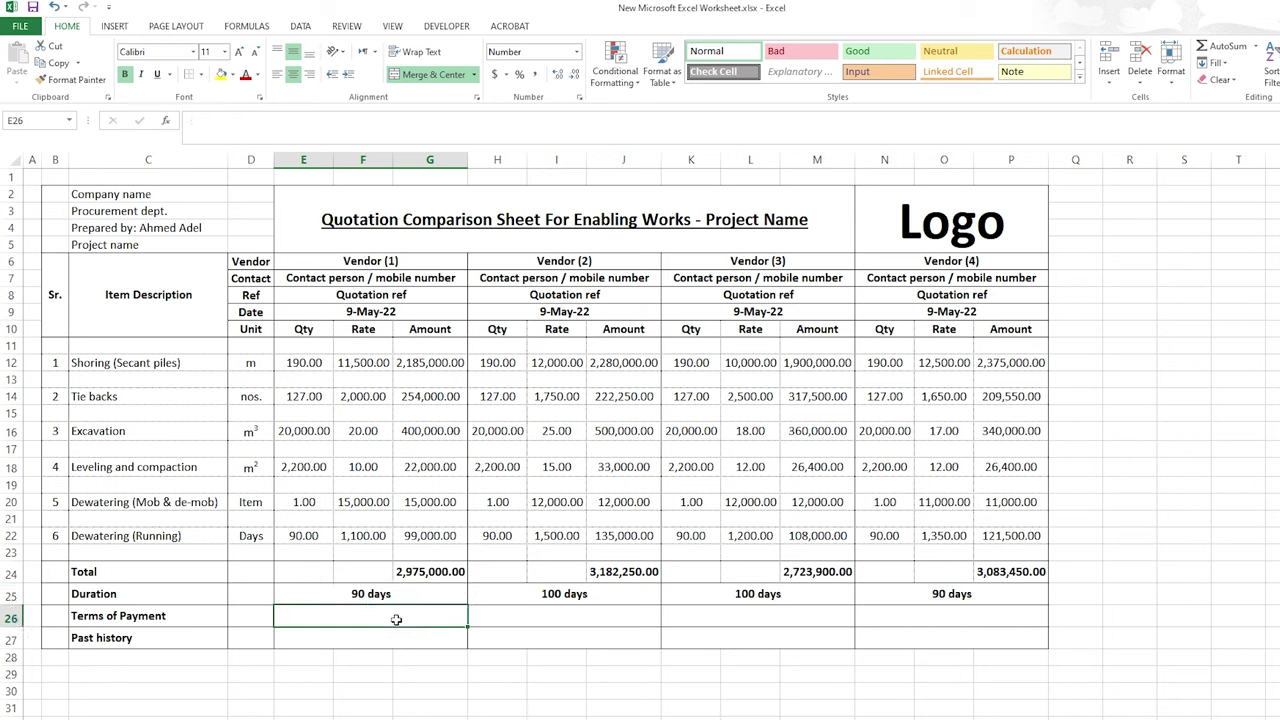
pyautogui.write('30 days')
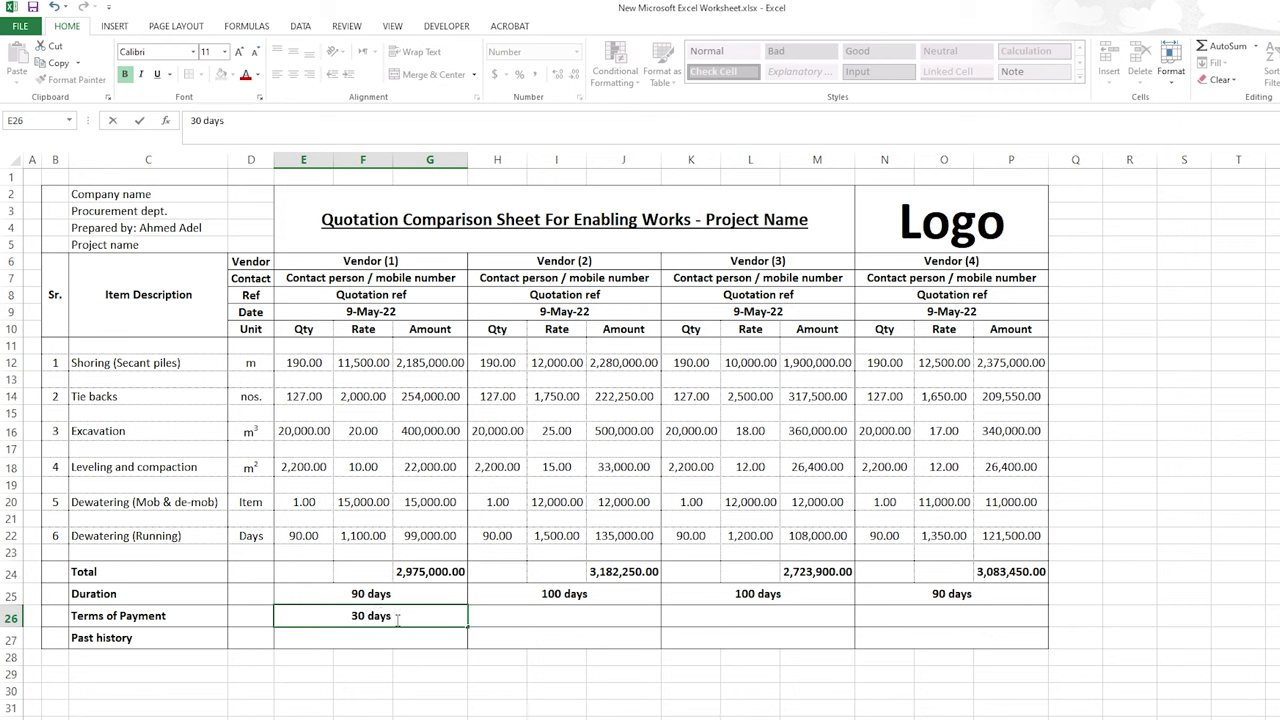
pyautogui.write(' PDC')
pyautogui.press('Right')
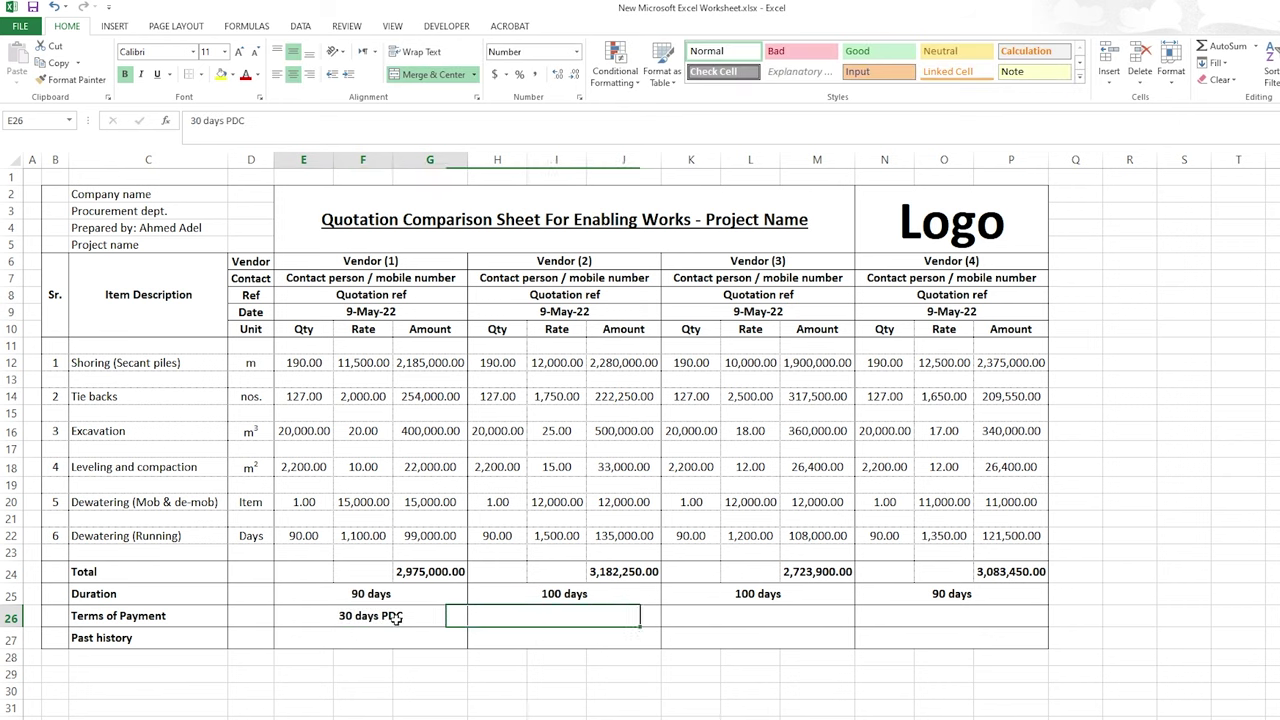
pyautogui.press('Left')
pyautogui.hotkey('ctrl', 'c')
pyautogui.press('Right')
pyautogui.press('F2')
pyautogui.hotkey('ctrl', 'v')
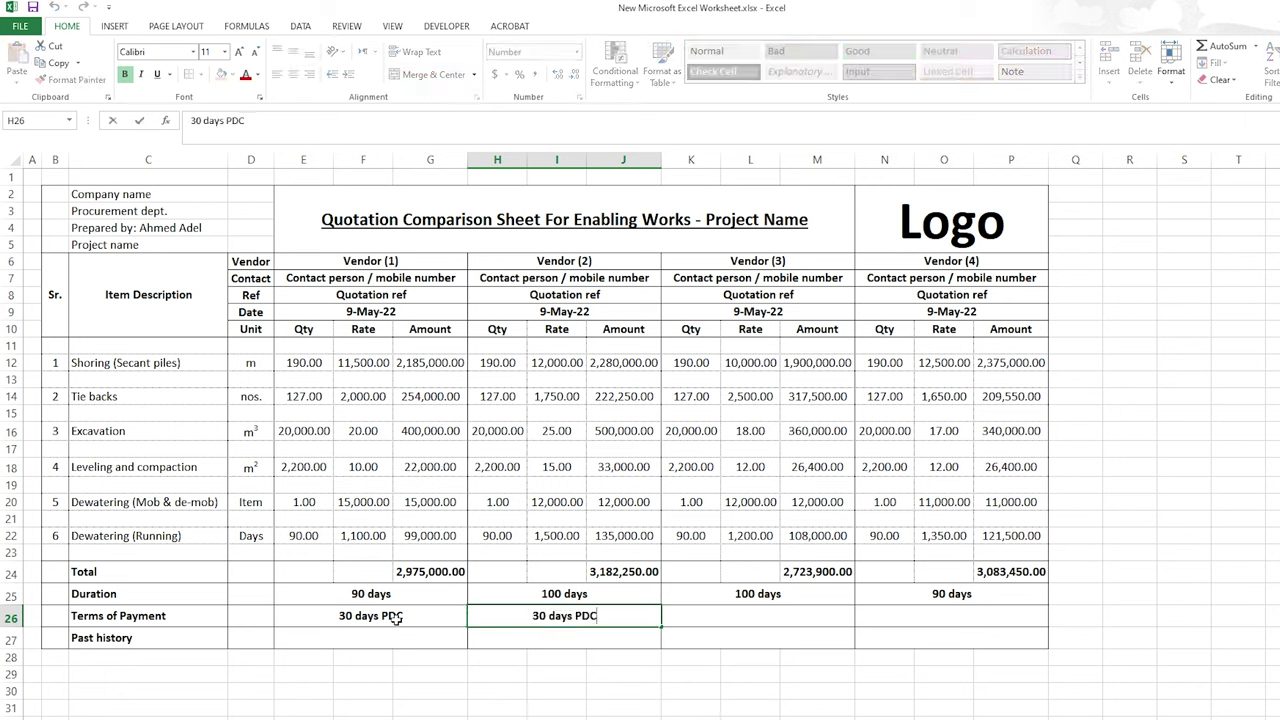
pyautogui.hotkey('shift', 'Home')
pyautogui.write('6')
pyautogui.press('Return')
# Set Vendor (3)'s terms to 45 days PDC and Vendor (4)'s to 30 days PDC, then make row 26 taller
pyautogui.press('Up')
pyautogui.hotkey('ctrl', 'c')
pyautogui.press('Right')
pyautogui.press('Return')
pyautogui.press('F2')
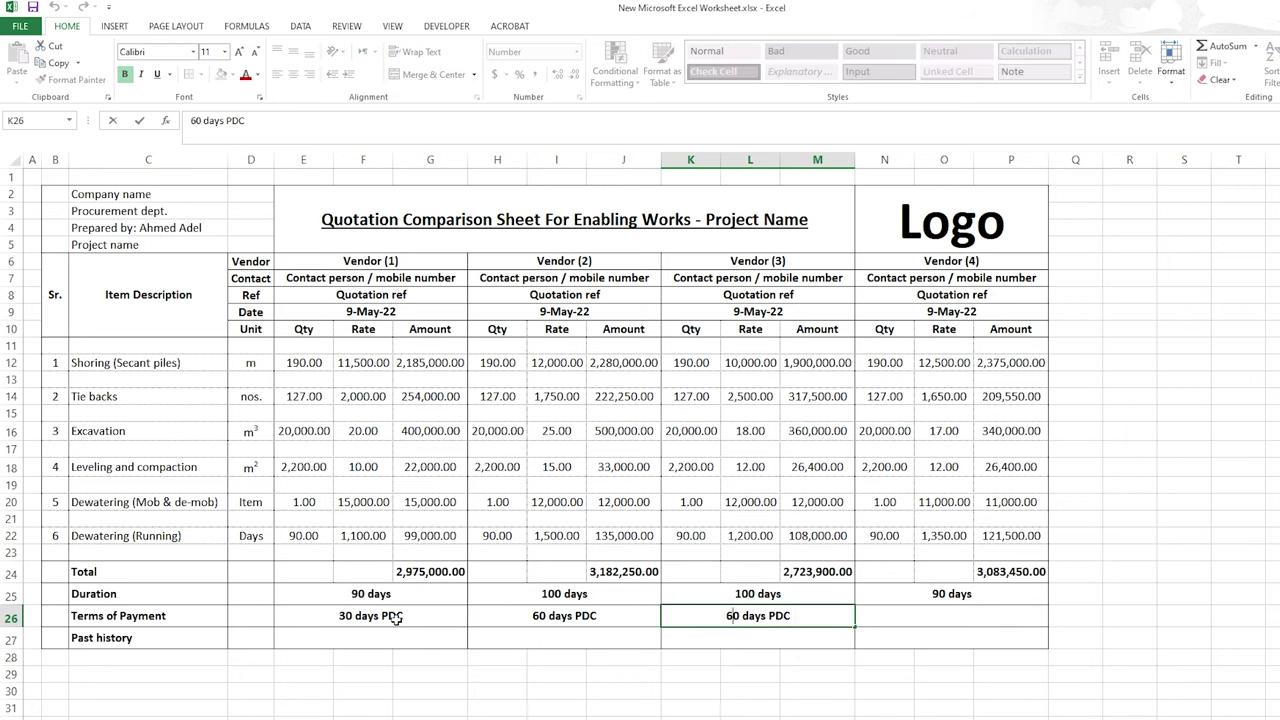
pyautogui.hotkey('shift', 'Home')
pyautogui.write('45')
pyautogui.press('Return')
pyautogui.press('Up')
pyautogui.hotkey('ctrl', 'c')
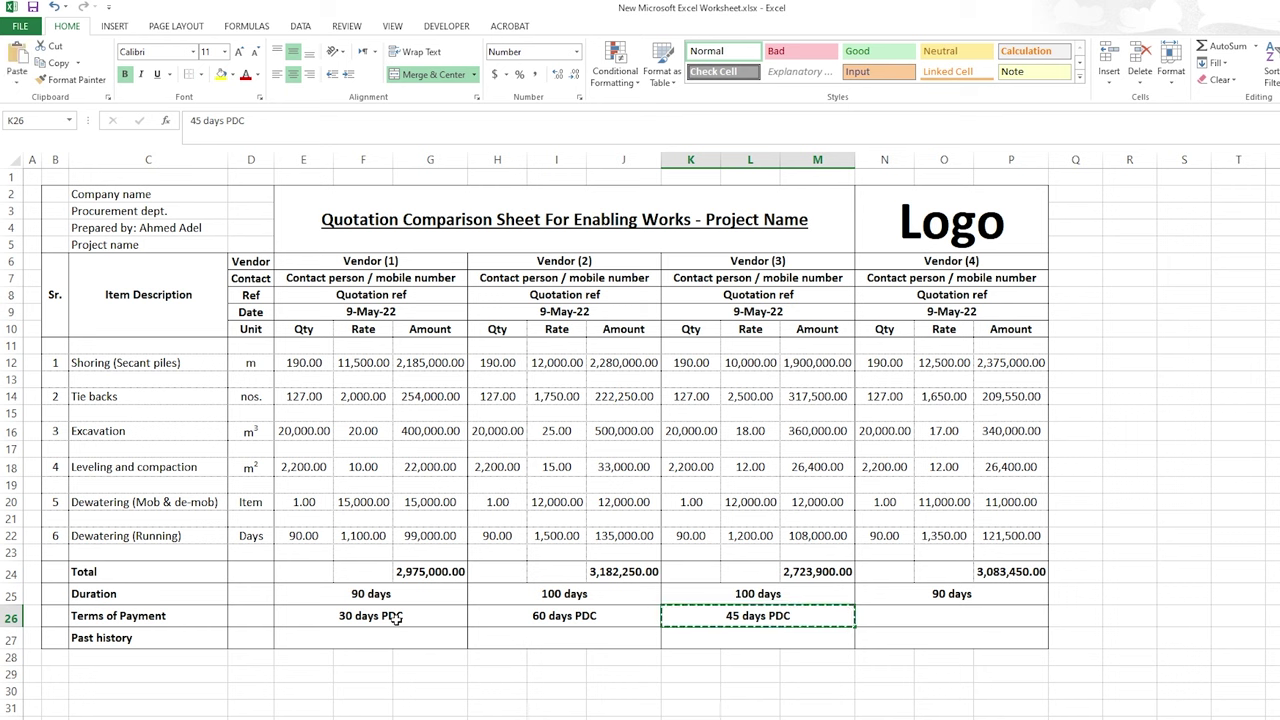
pyautogui.press('Right')
pyautogui.hotkey('ctrl', 'v')
pyautogui.press('Escape')
pyautogui.press('F2')
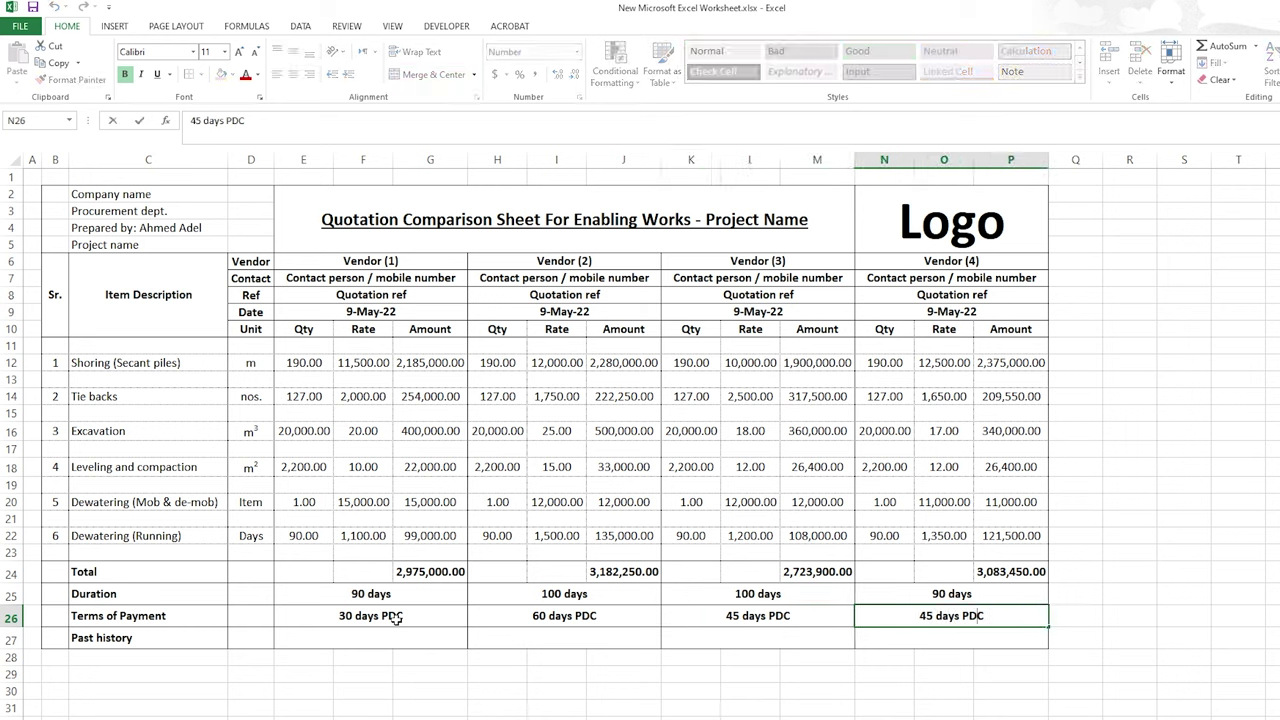
pyautogui.hotkey('shift', 'Left')
pyautogui.hotkey('shift', 'Home')
pyautogui.write('30')
pyautogui.press('Return')
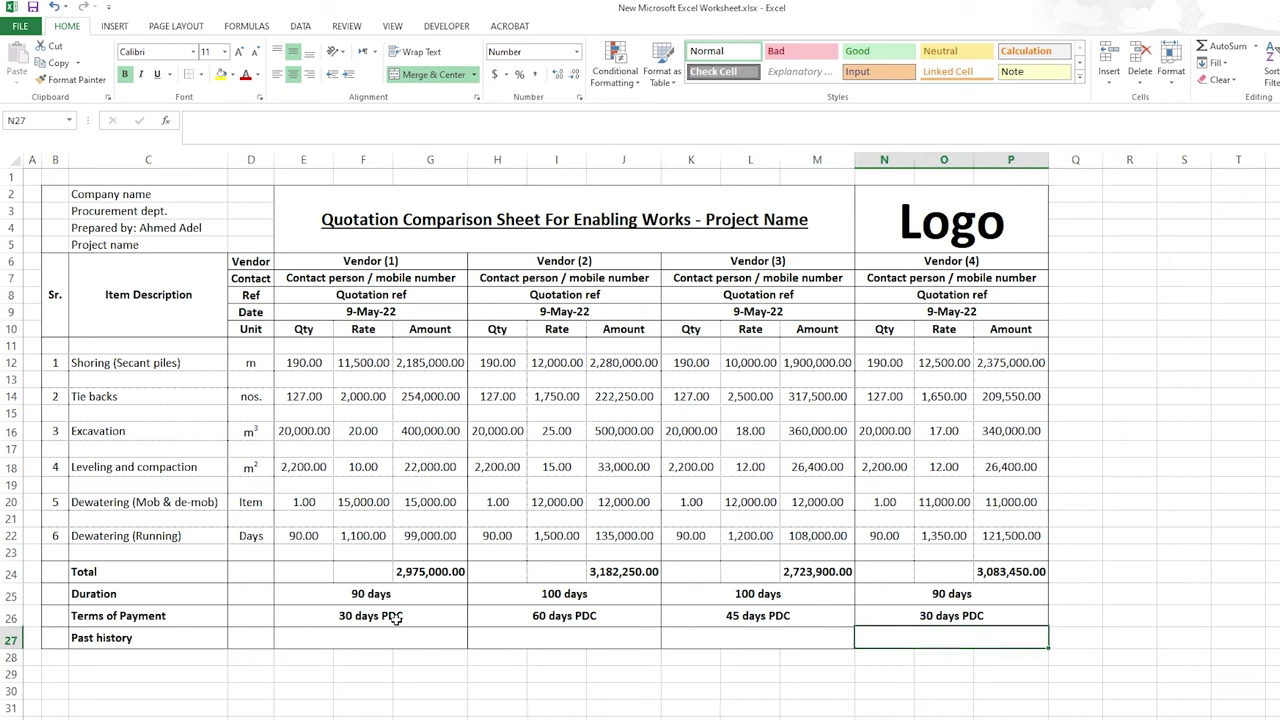
pyautogui.moveTo(12, 627); pyautogui.dragTo(12, 654)
# Add Advance payment lines above the PDC days for Vendor (1) at 10% and Vendor (2) at 15%
pyautogui.click(328, 636)
pyautogui.press('F2')
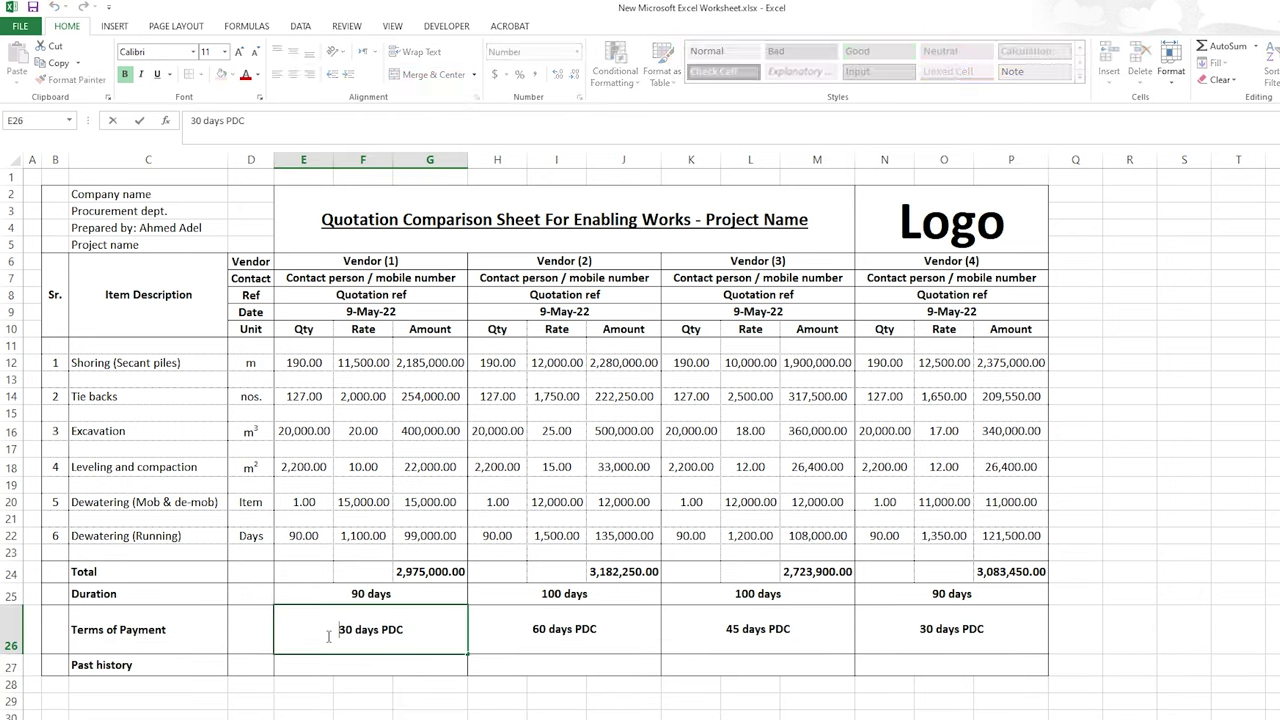
pyautogui.hotkey('alt', 'Return')
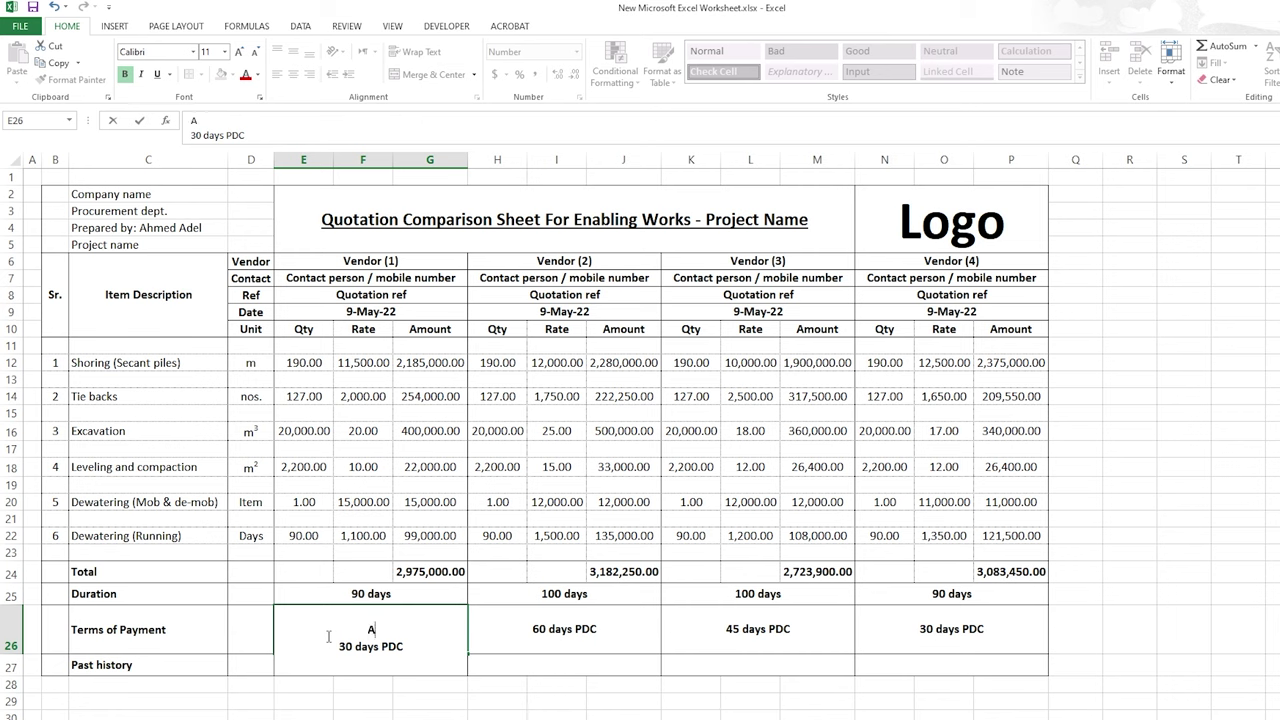
pyautogui.write('10% Advance payment')
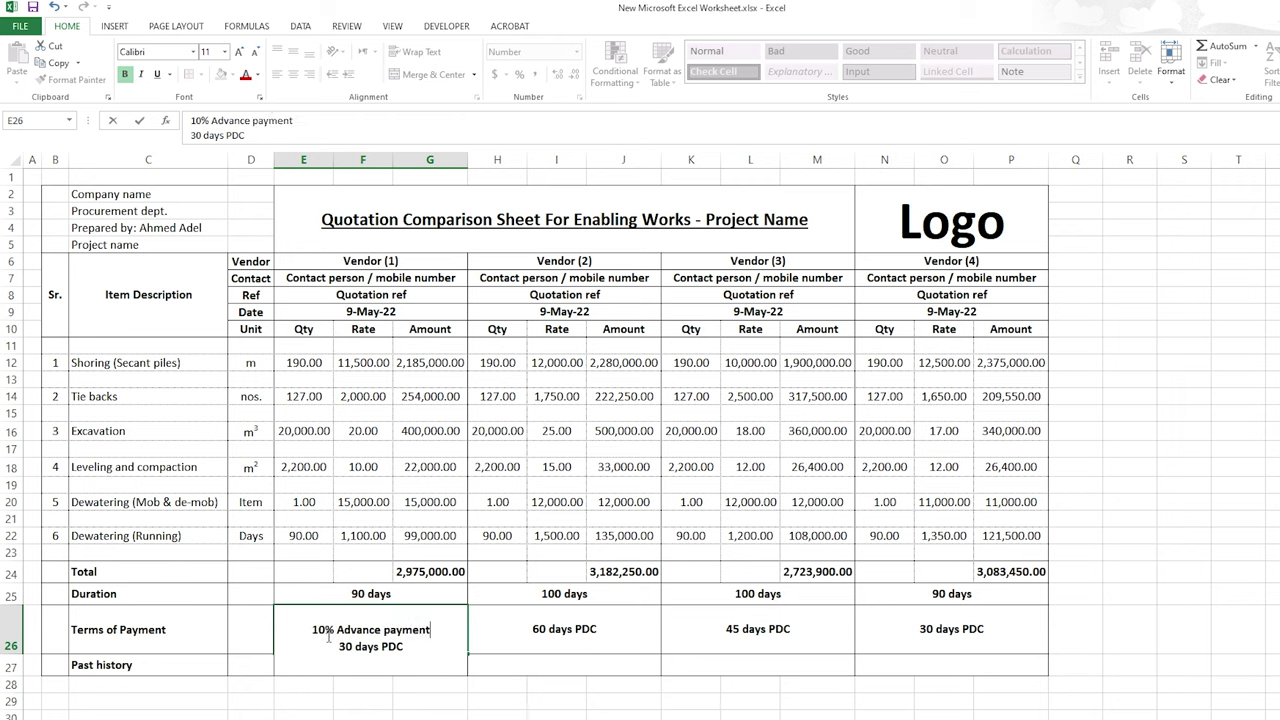
pyautogui.hotkey('ctrl', 'shift', 'Left')
pyautogui.hotkey('ctrl', 'shift', 'Left')
pyautogui.hotkey('ctrl', 'shift', 'Left')
pyautogui.hotkey('ctrl', 'shift', 'Left')
pyautogui.hotkey('ctrl', 'c')
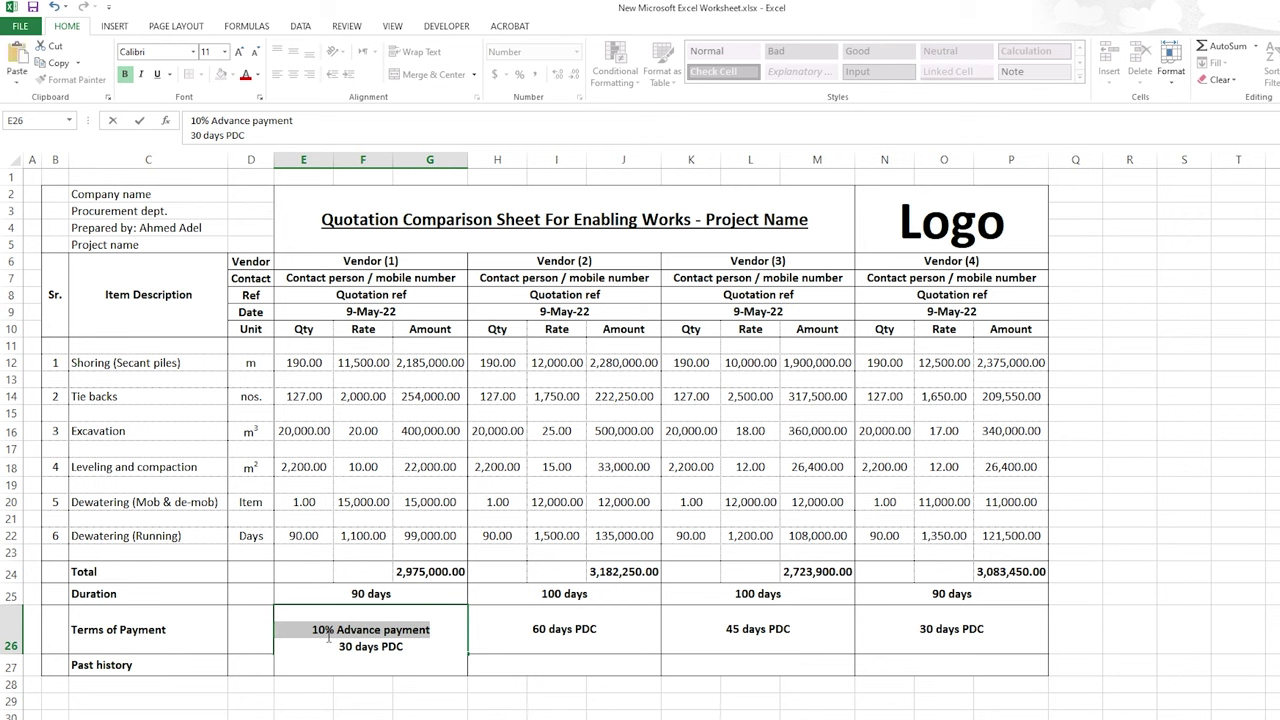
pyautogui.press('Return')
pyautogui.press('Up')
pyautogui.press('Right')
pyautogui.press('F2')
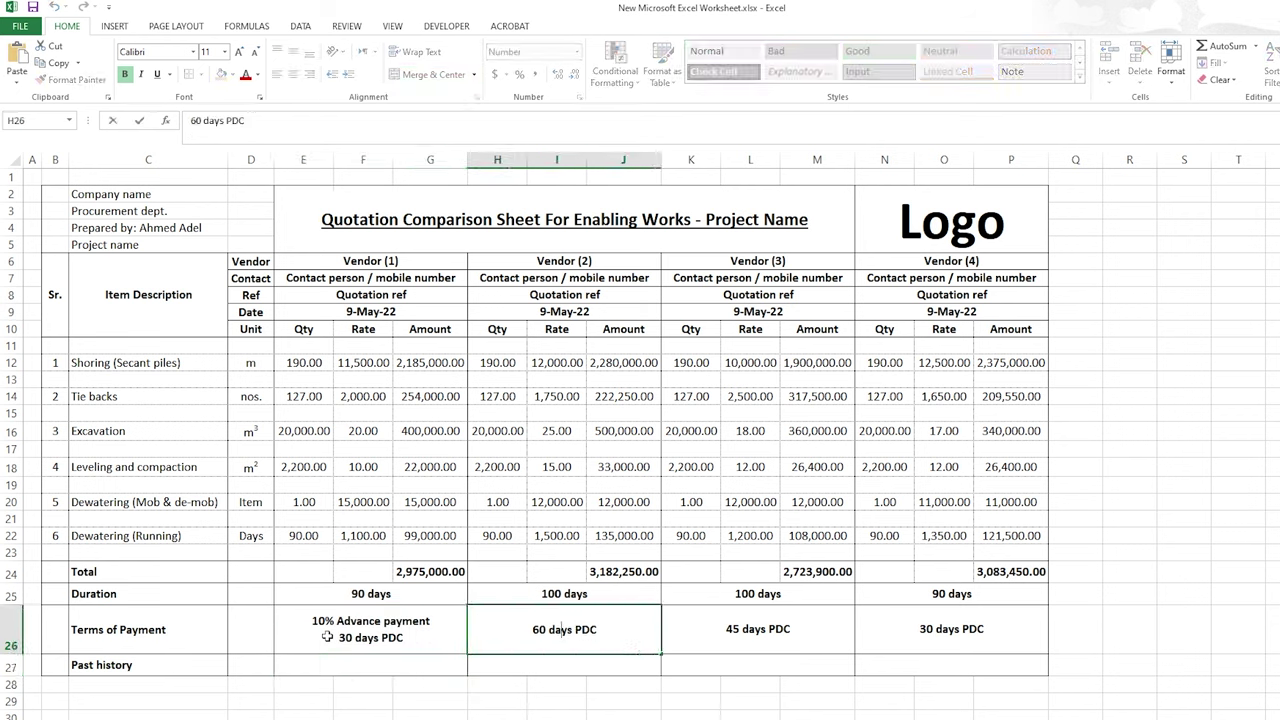
pyautogui.hotkey('alt', 'Return')
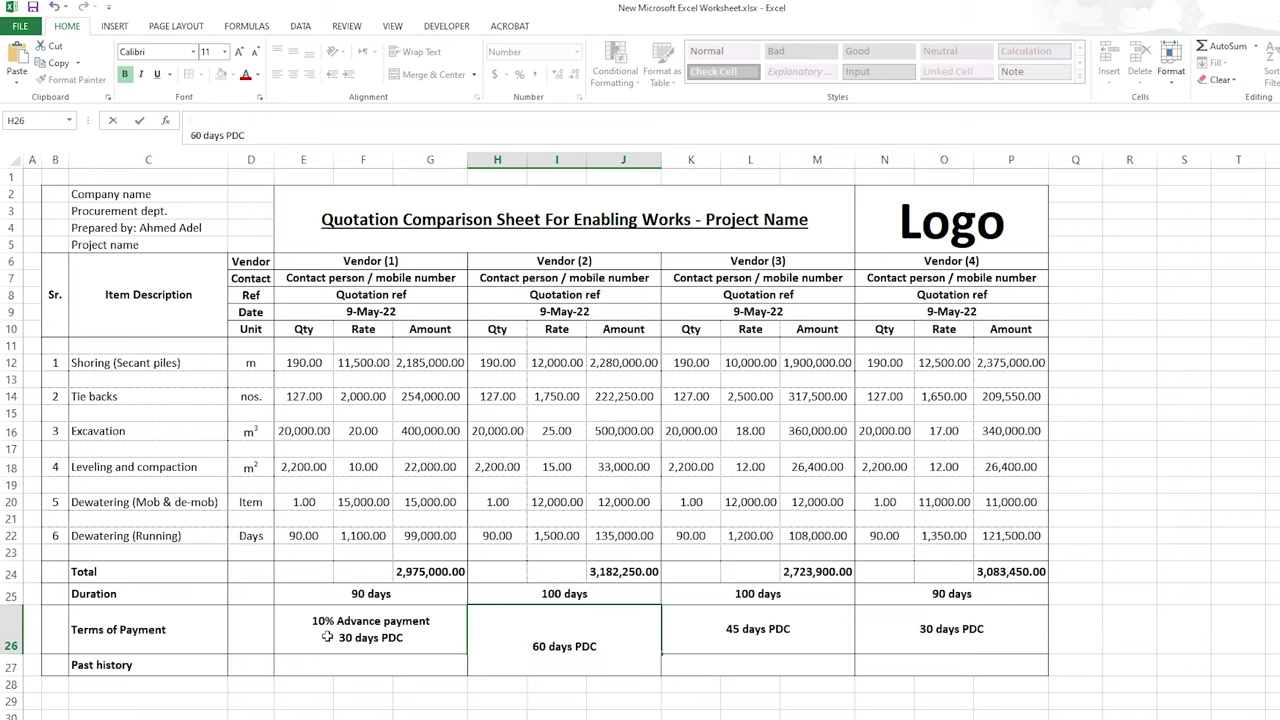
pyautogui.hotkey('ctrl', 'v')
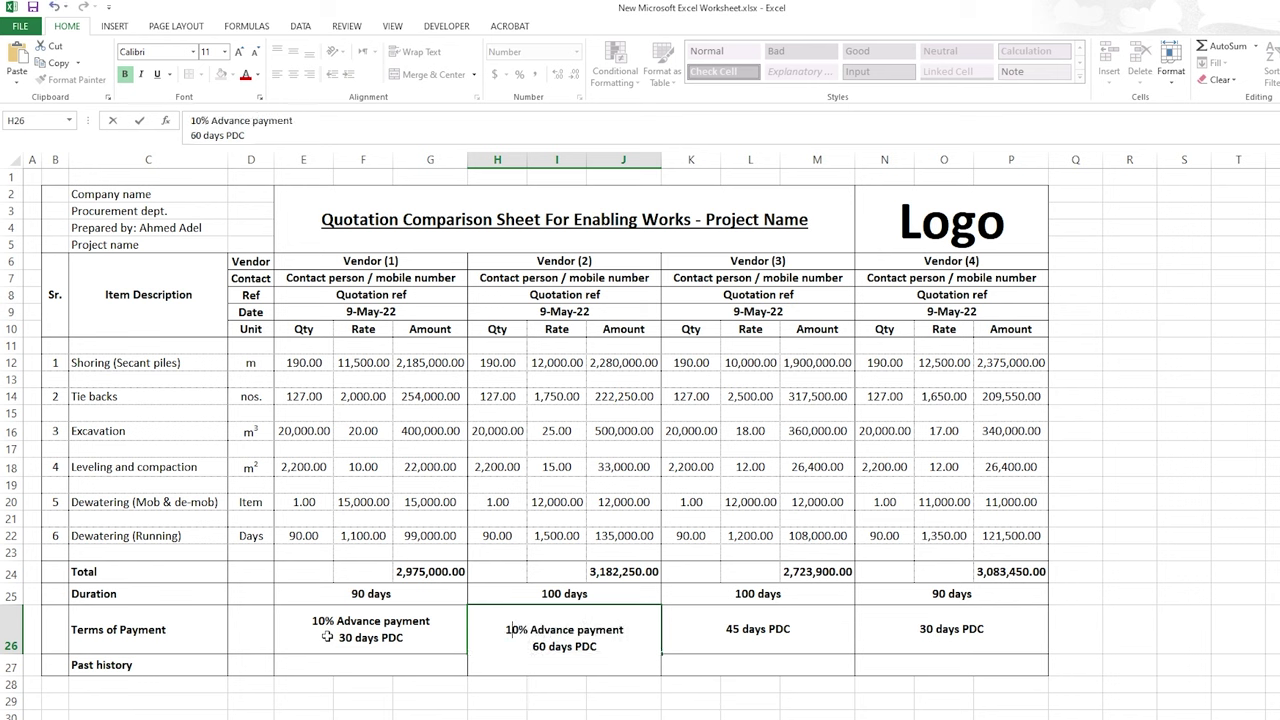
pyautogui.press('Up')
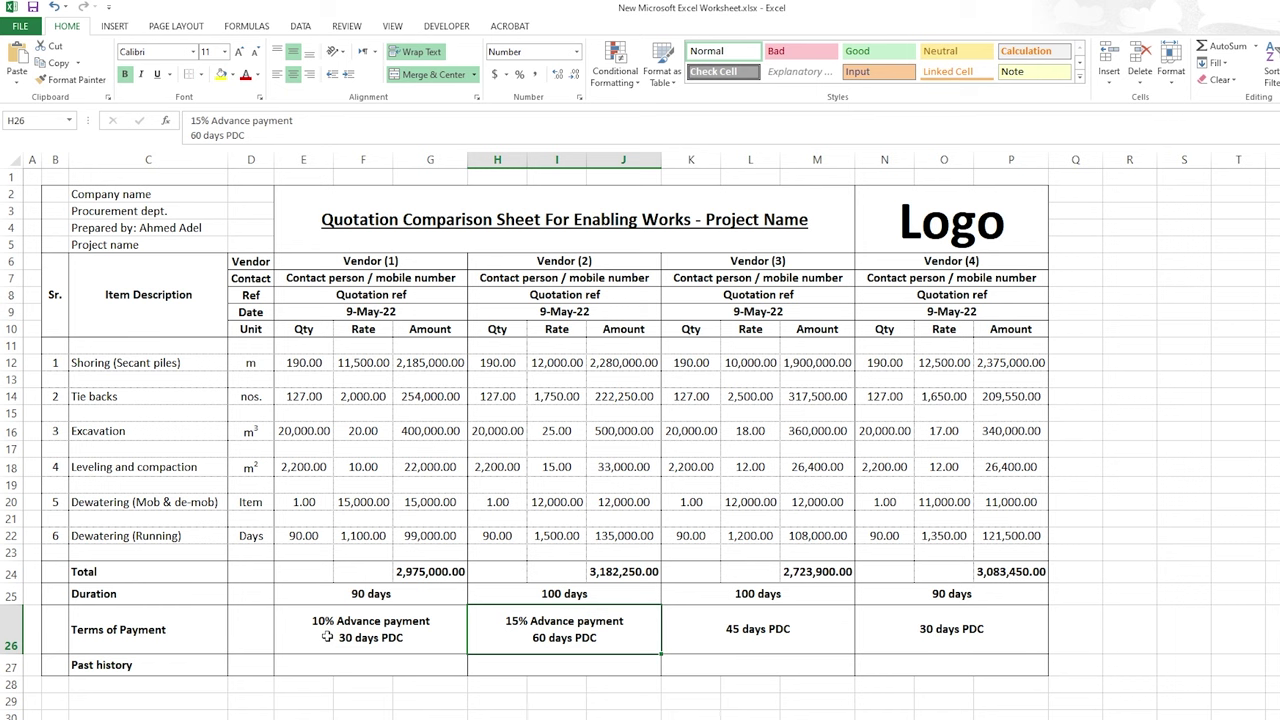
# Add 20% and 15% Advance payment lines for Vendors (3) and (4), left-align the terms, and make row 27 taller
pyautogui.doubleClick(728, 630)
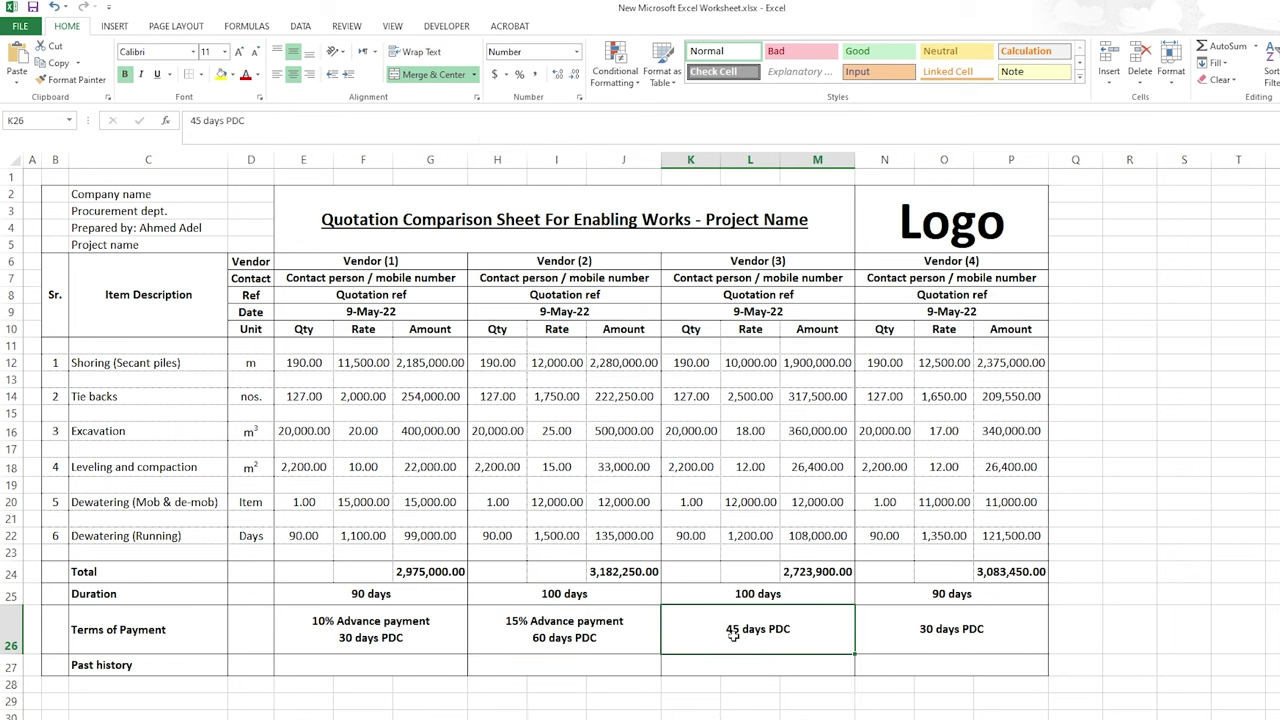
pyautogui.hotkey('alt', 'Return')
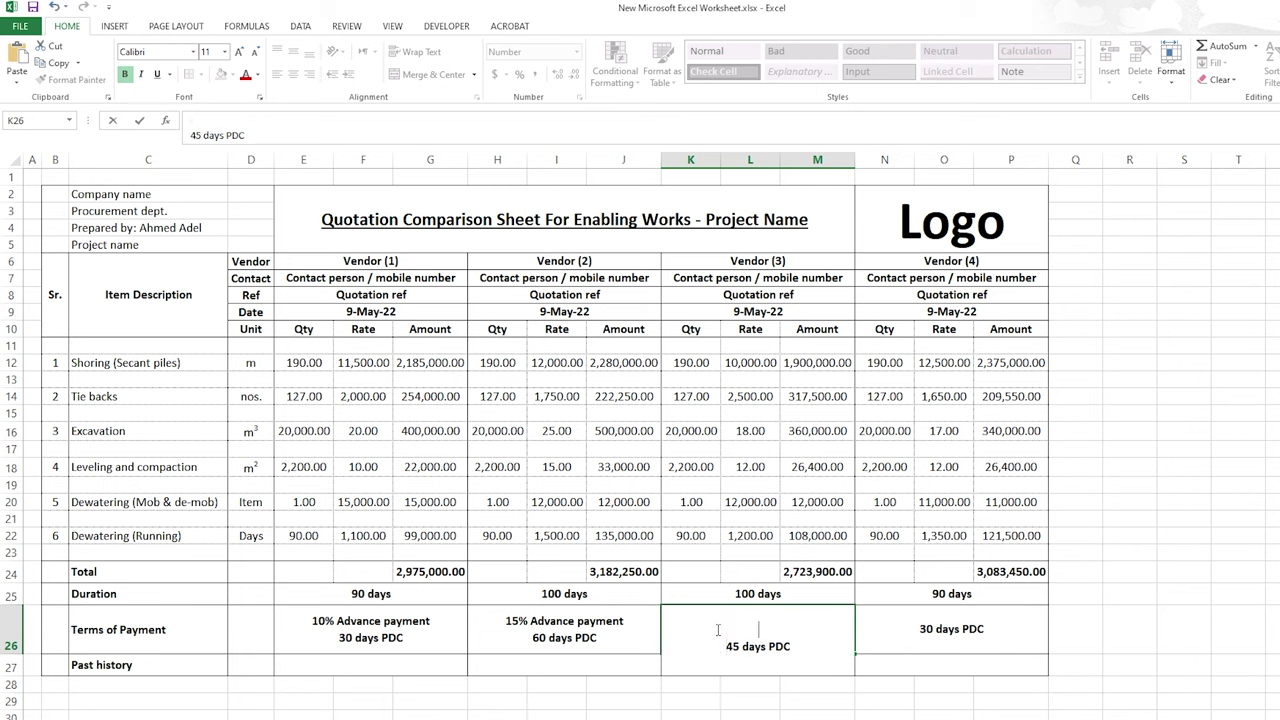
pyautogui.write('10% Advance payment')
pyautogui.moveTo(710, 629); pyautogui.dragTo(697, 629)
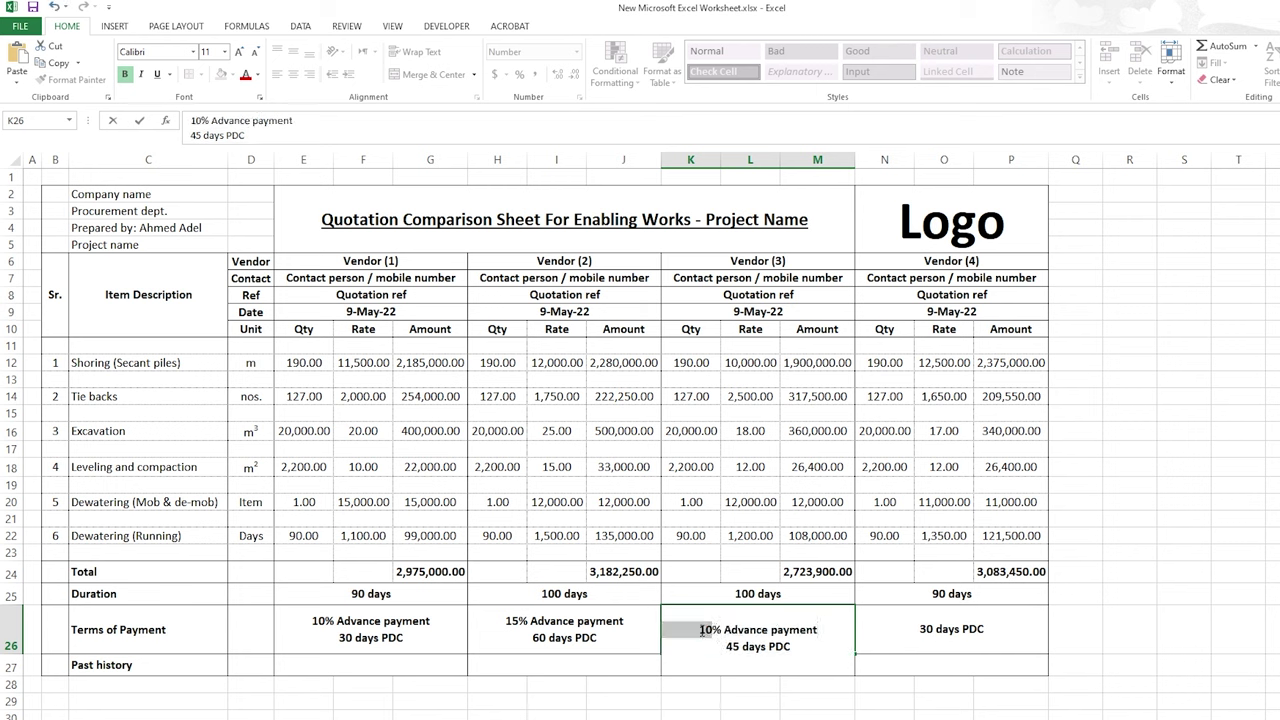
pyautogui.write('2')
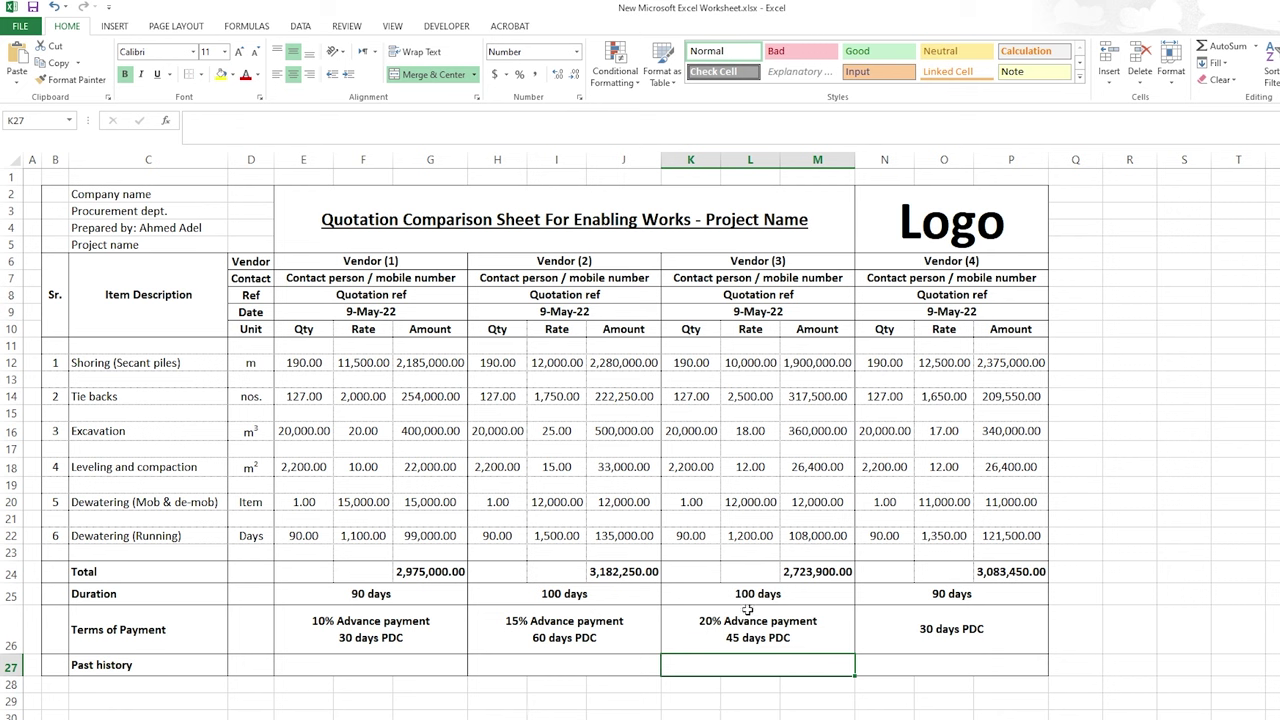
pyautogui.click(907, 632)
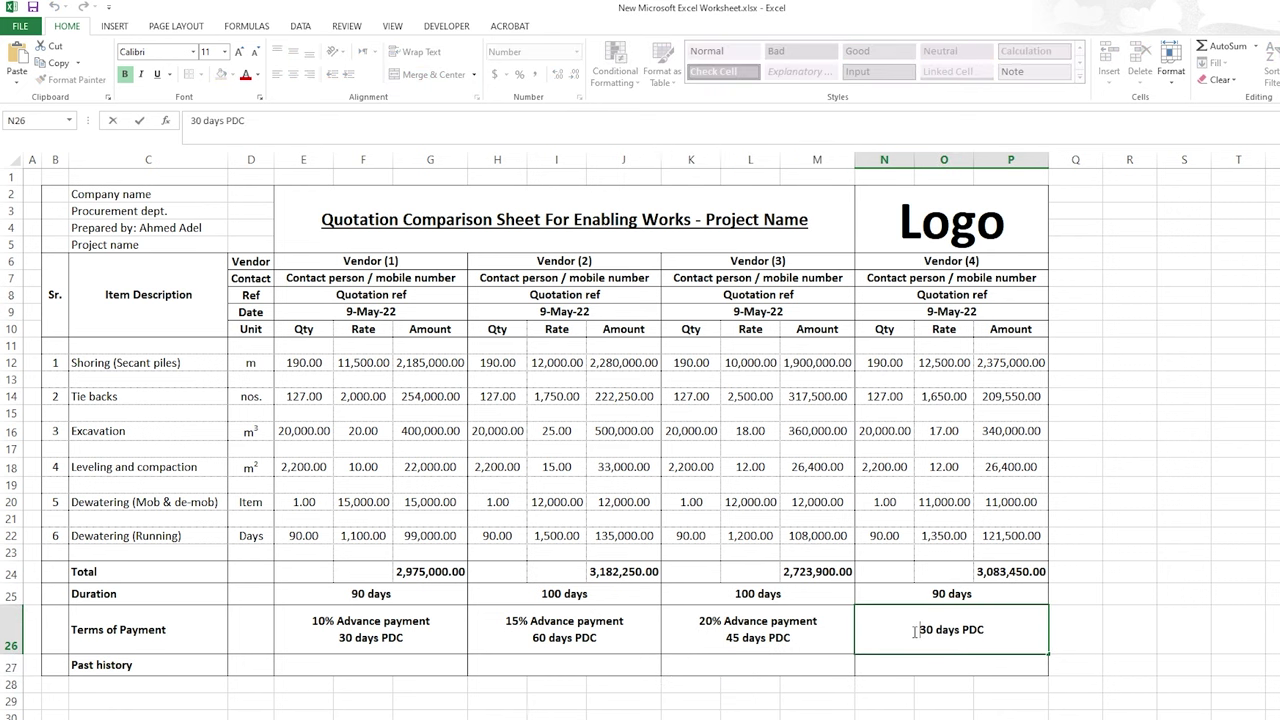
pyautogui.hotkey('alt', 'Return')
pyautogui.hotkey('ctrl', 'v')
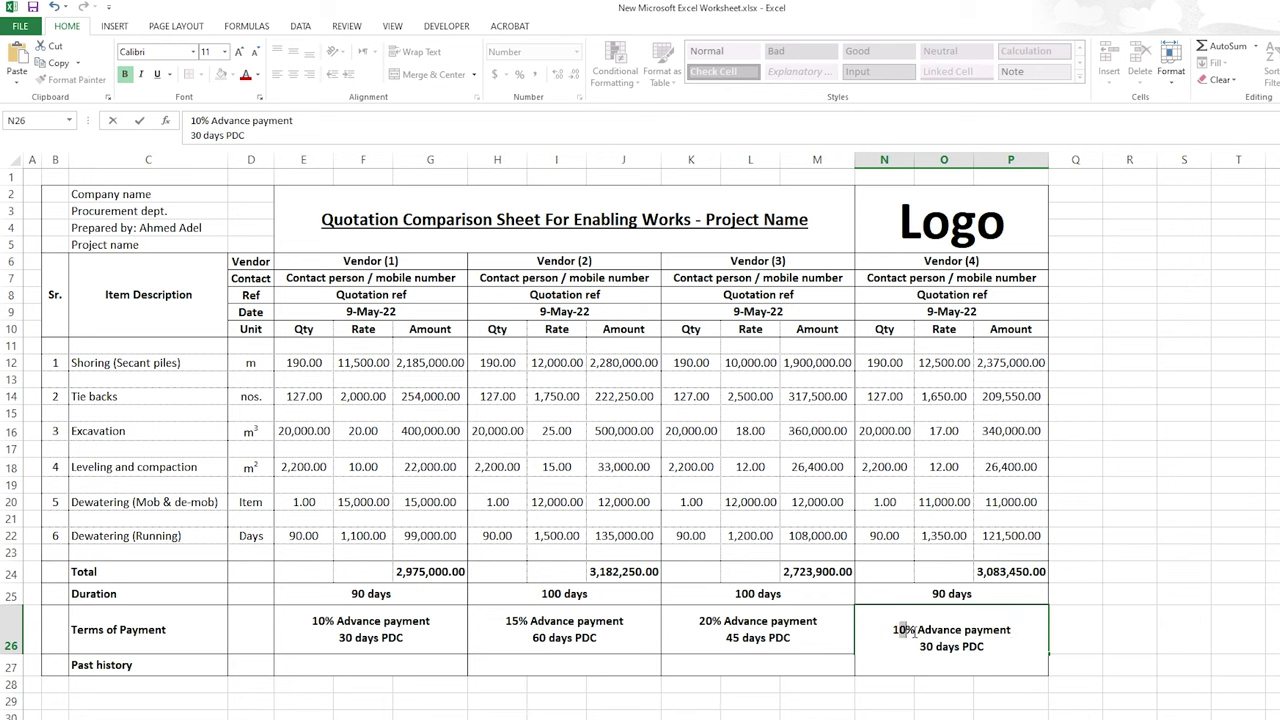
pyautogui.press('Return')
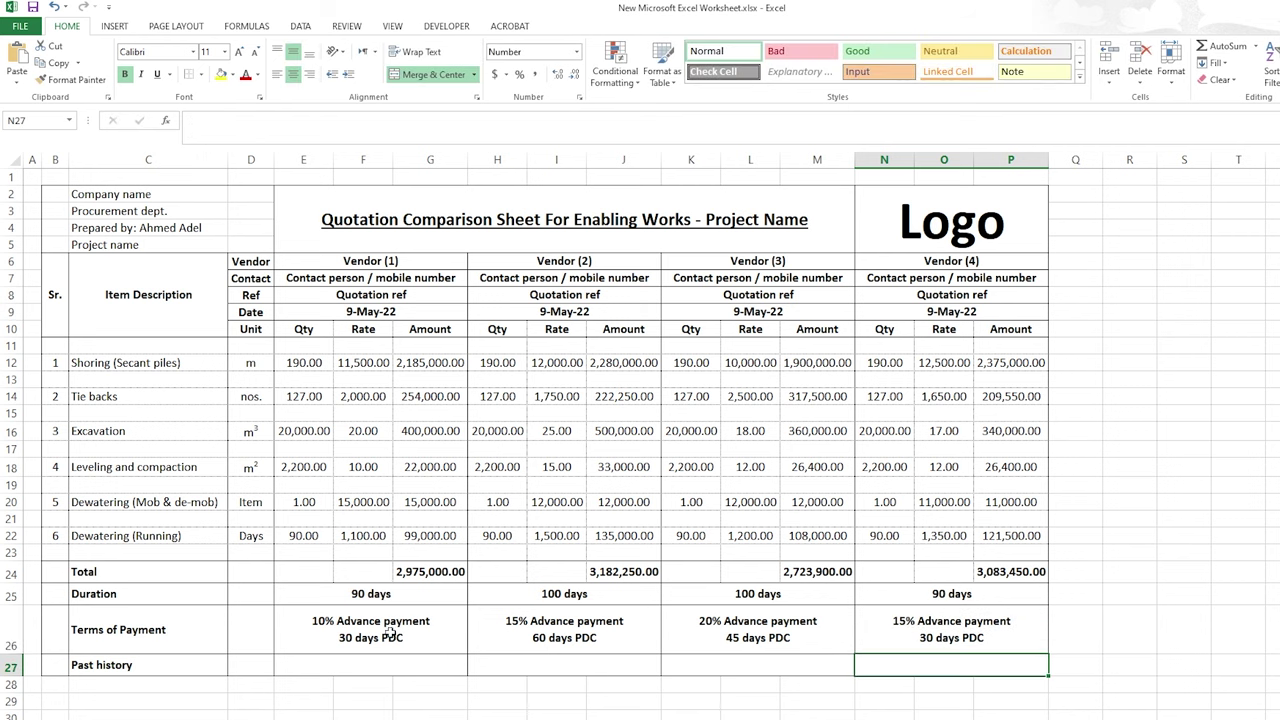
pyautogui.moveTo(394, 650); pyautogui.dragTo(950, 640)
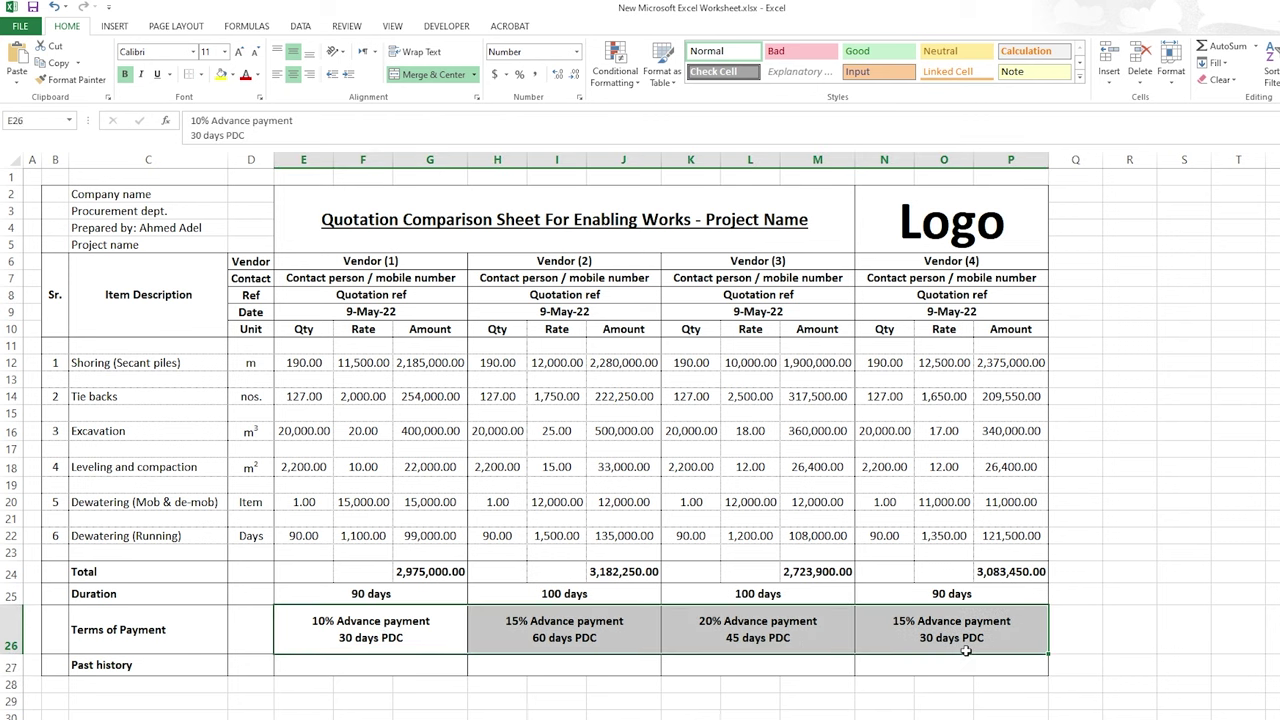
pyautogui.click(277, 74)
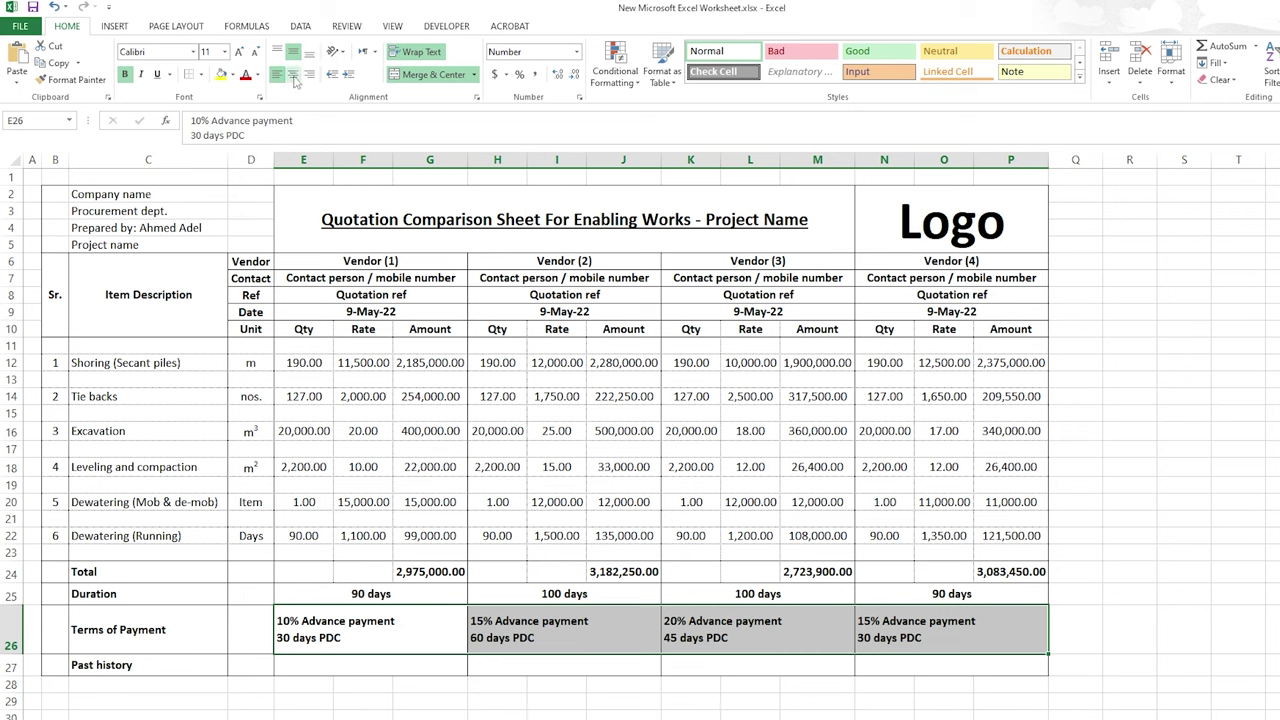
pyautogui.moveTo(14, 674); pyautogui.dragTo(14, 684)
# Enter 'Good performance' as Vendor (1)'s past history and paste it for Vendor (2)
pyautogui.click(378, 668)
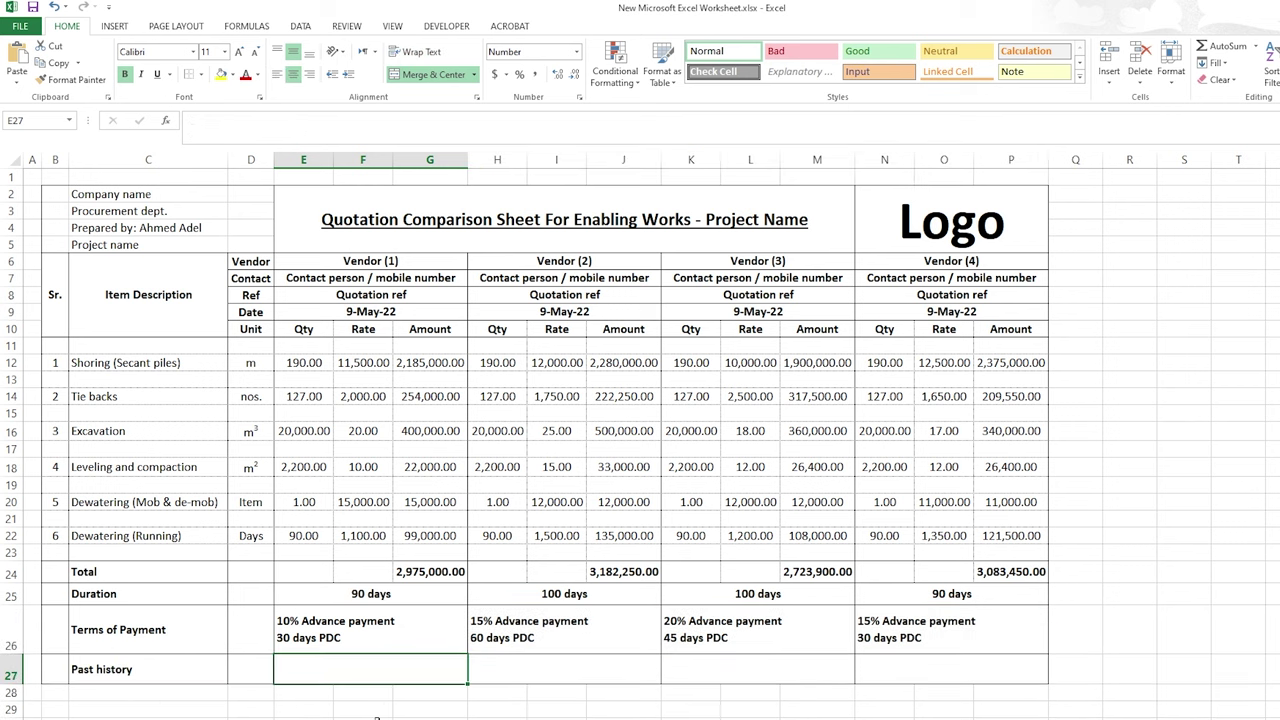
pyautogui.write('Good')
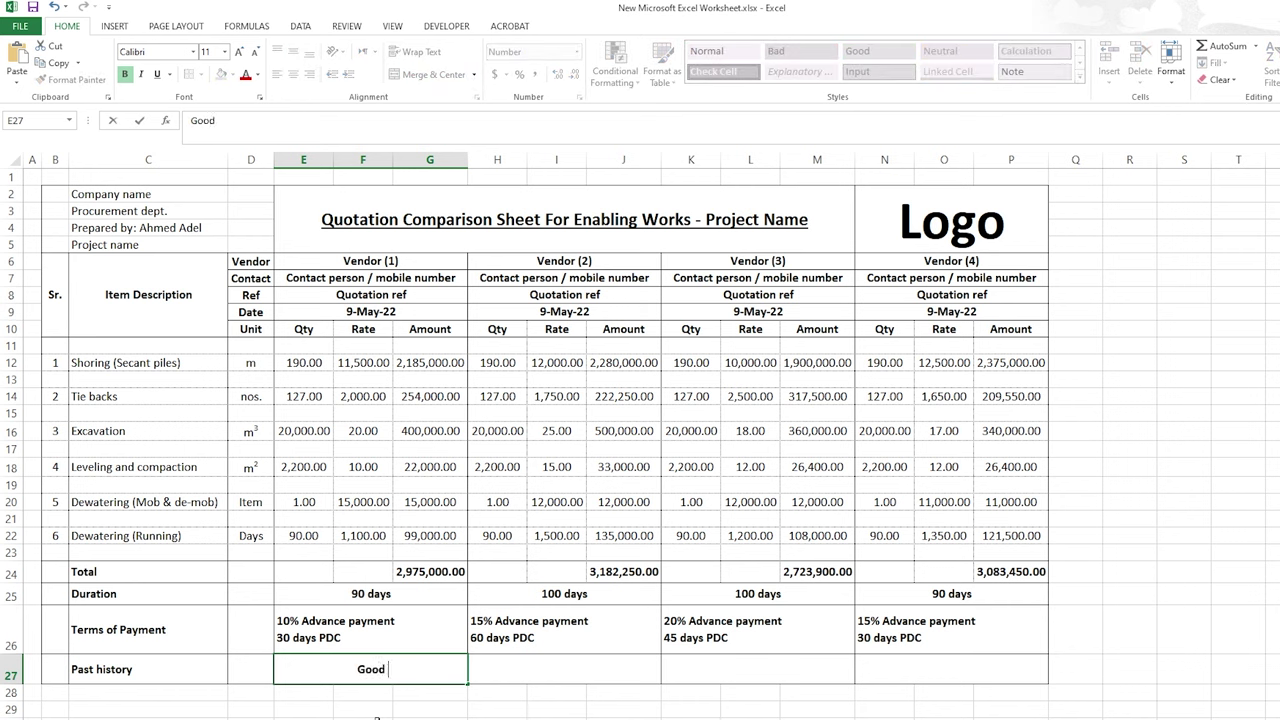
pyautogui.write(' performance')
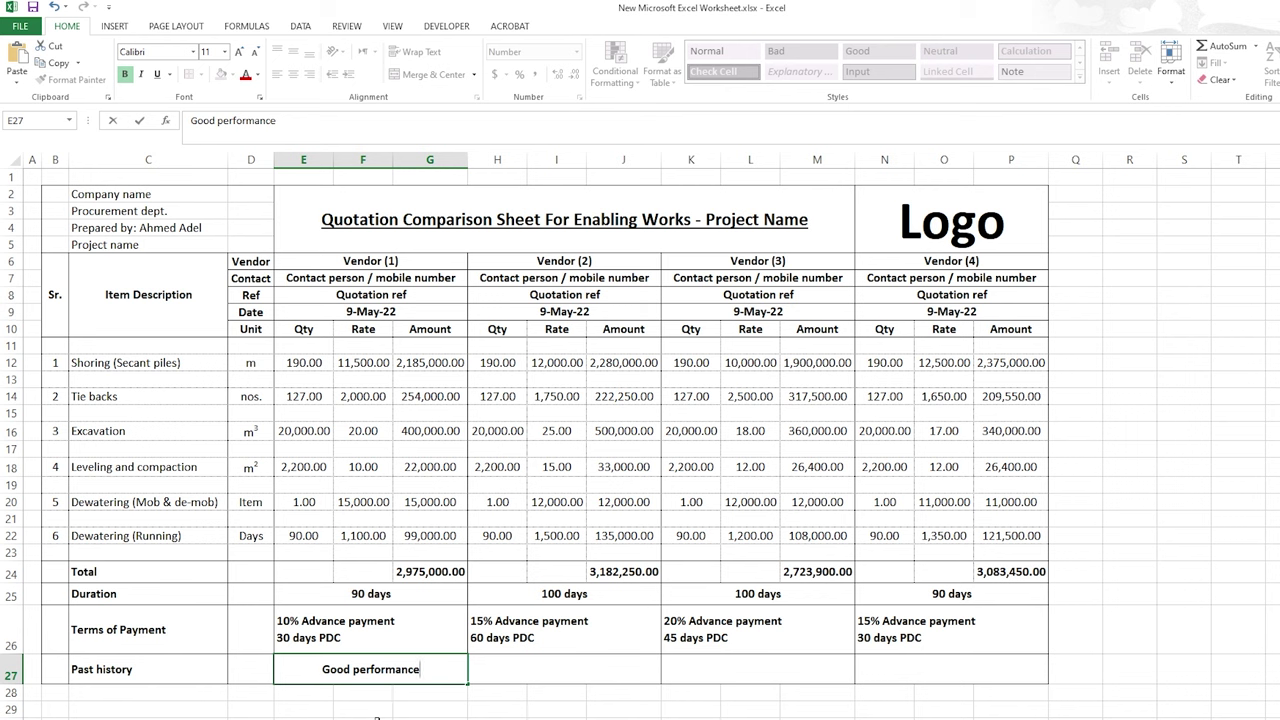
pyautogui.hotkey('ctrl', 'Return')
pyautogui.hotkey('ctrl', 'c')
pyautogui.press('Right')
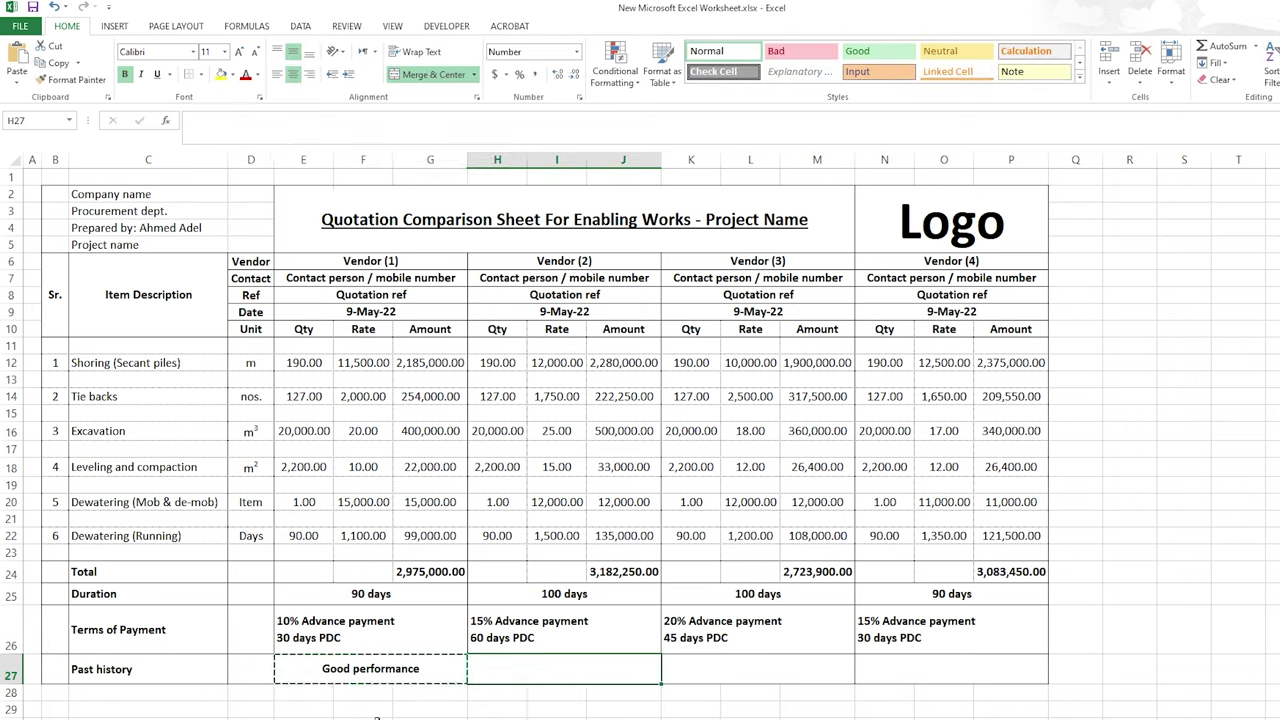
pyautogui.press('F2')
pyautogui.hotkey('ctrl', 'v')
# Fill 'Good performance' into Vendors (3) and (4) past history, then select the four payment terms cells
pyautogui.doubleClick(539, 669)
pyautogui.write('Nor')
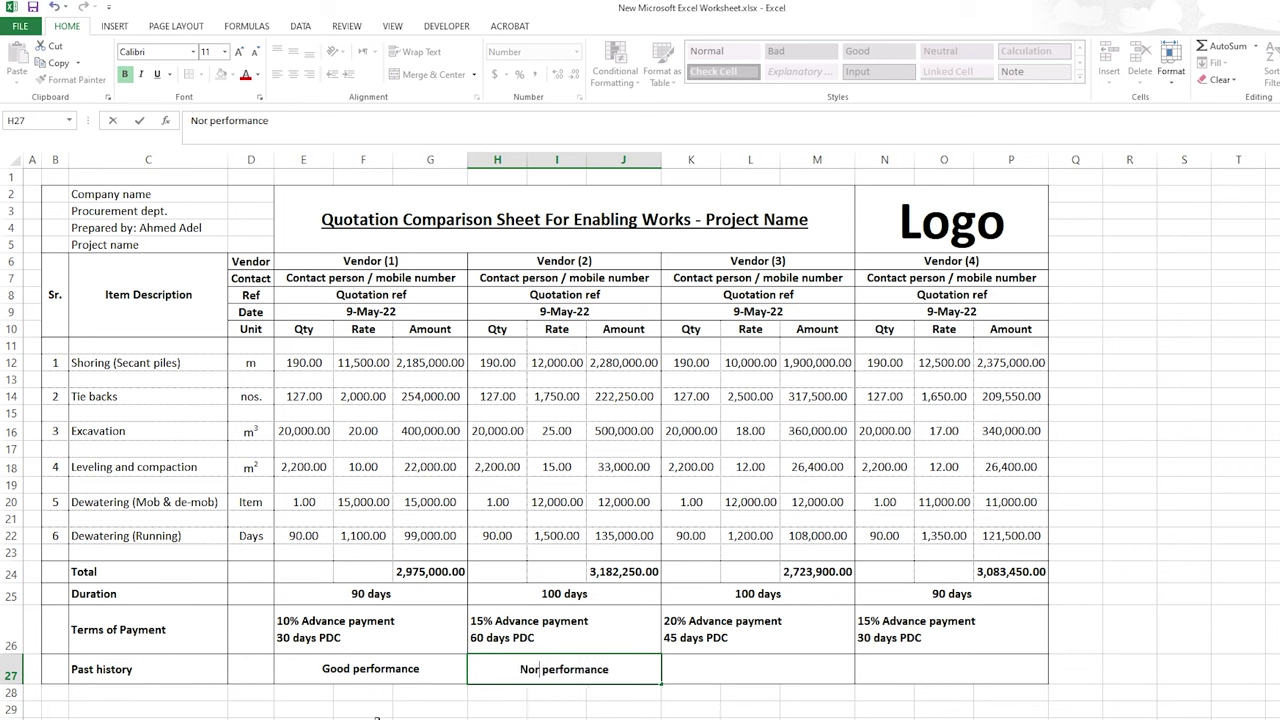
pyautogui.write('mal')
pyautogui.press('Escape')
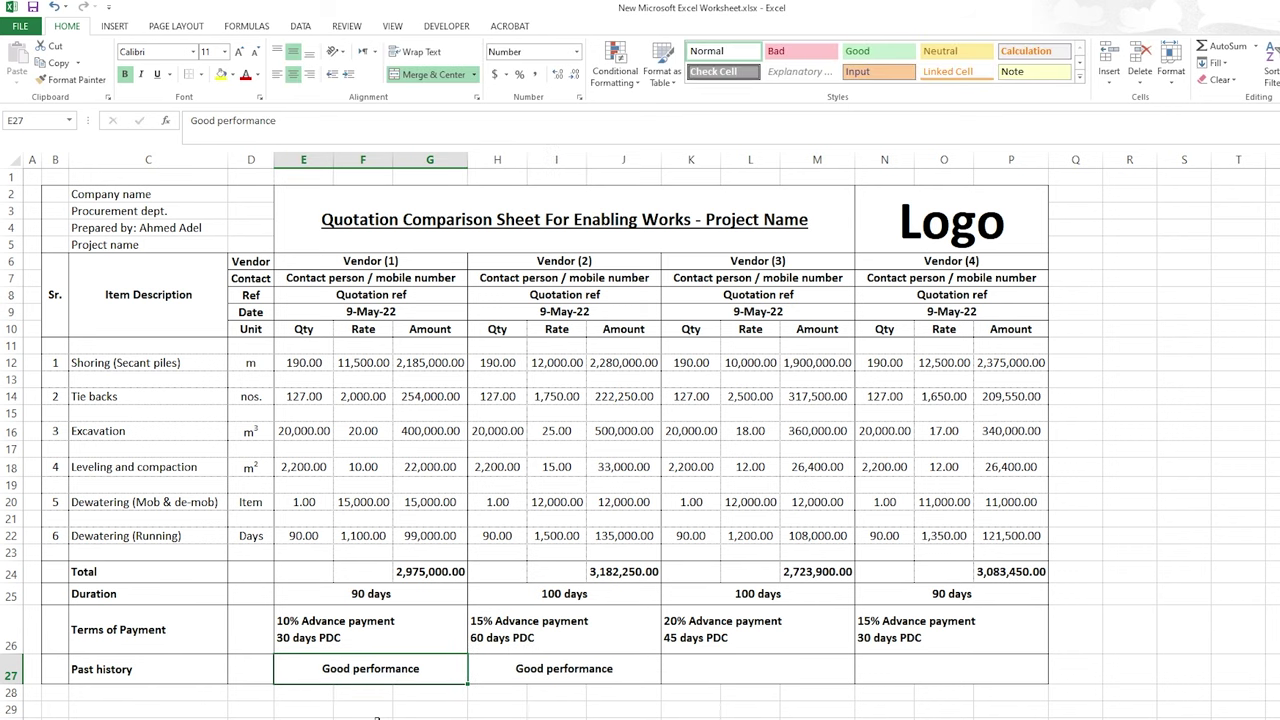
pyautogui.hotkey('shift', 'Right')
pyautogui.hotkey('shift', 'Right')
pyautogui.hotkey('shift', 'Right')
pyautogui.hotkey('shift', 'Right')
pyautogui.hotkey('shift', 'Right')
pyautogui.hotkey('shift', 'Right')
pyautogui.hotkey('shift', 'Right')
pyautogui.hotkey('shift', 'Right')
pyautogui.press('Return')
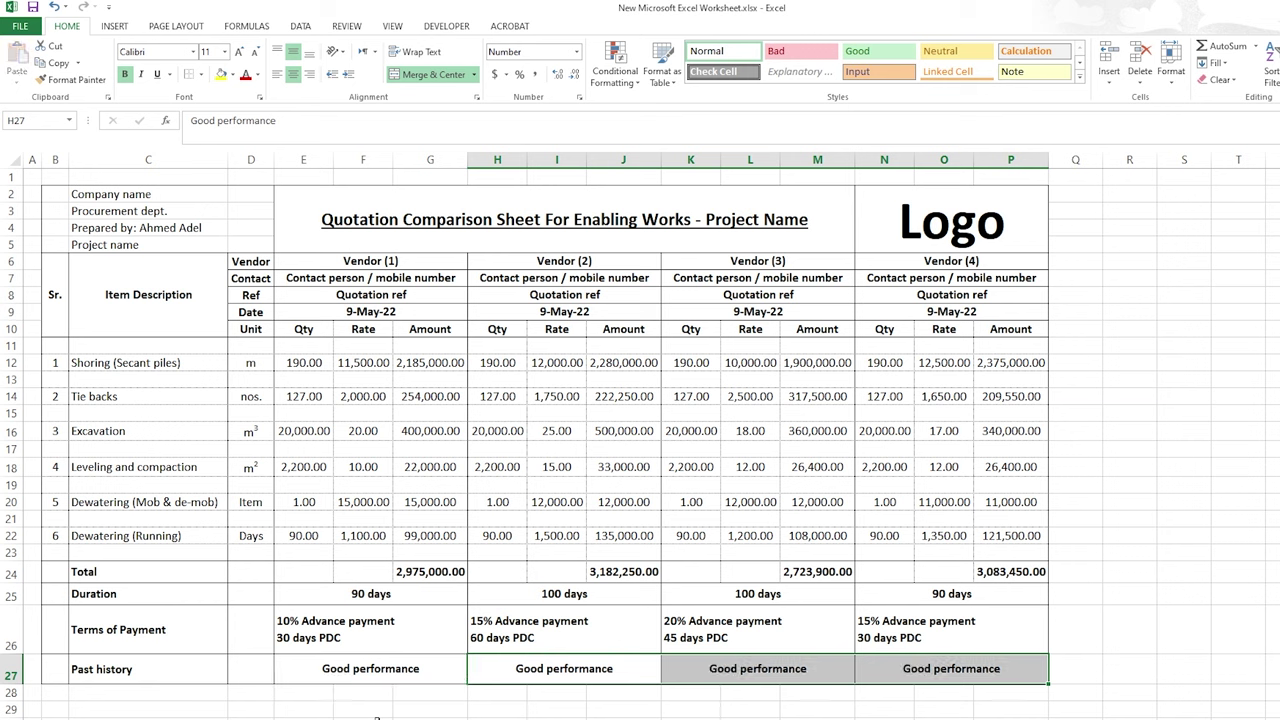
pyautogui.press('Right')
pyautogui.press('Right')
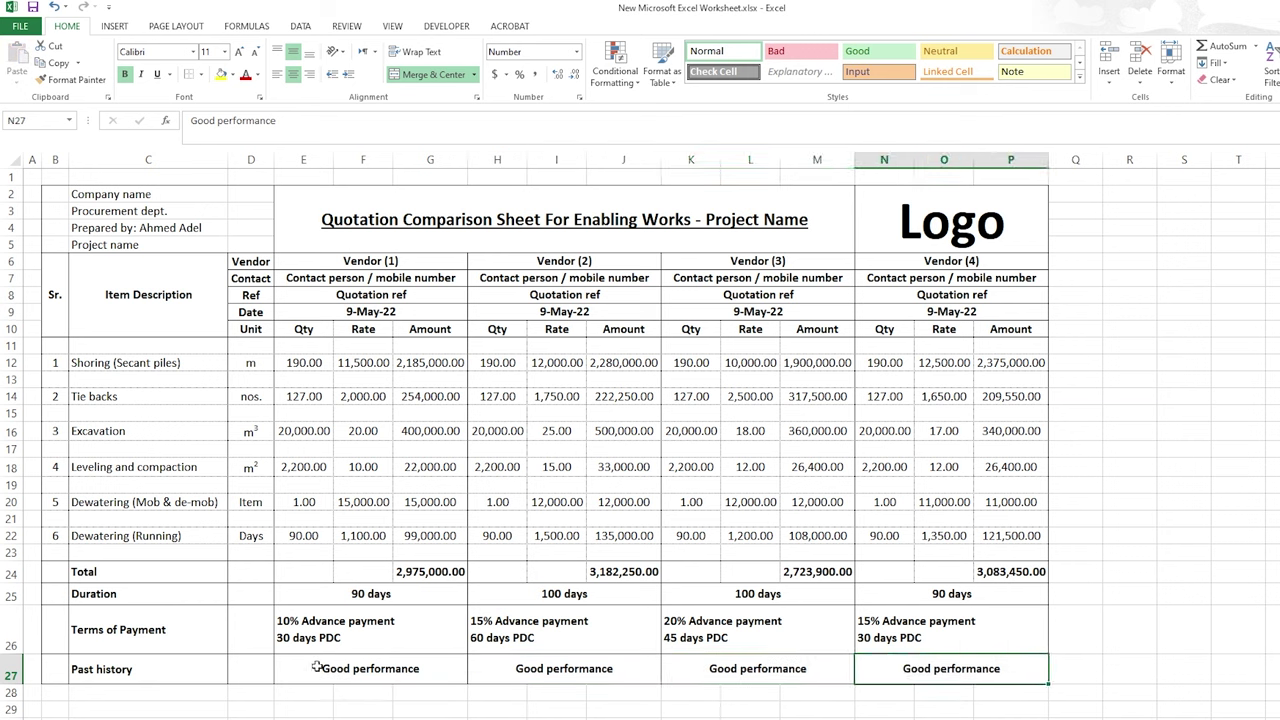
pyautogui.moveTo(421, 630); pyautogui.dragTo(900, 630)
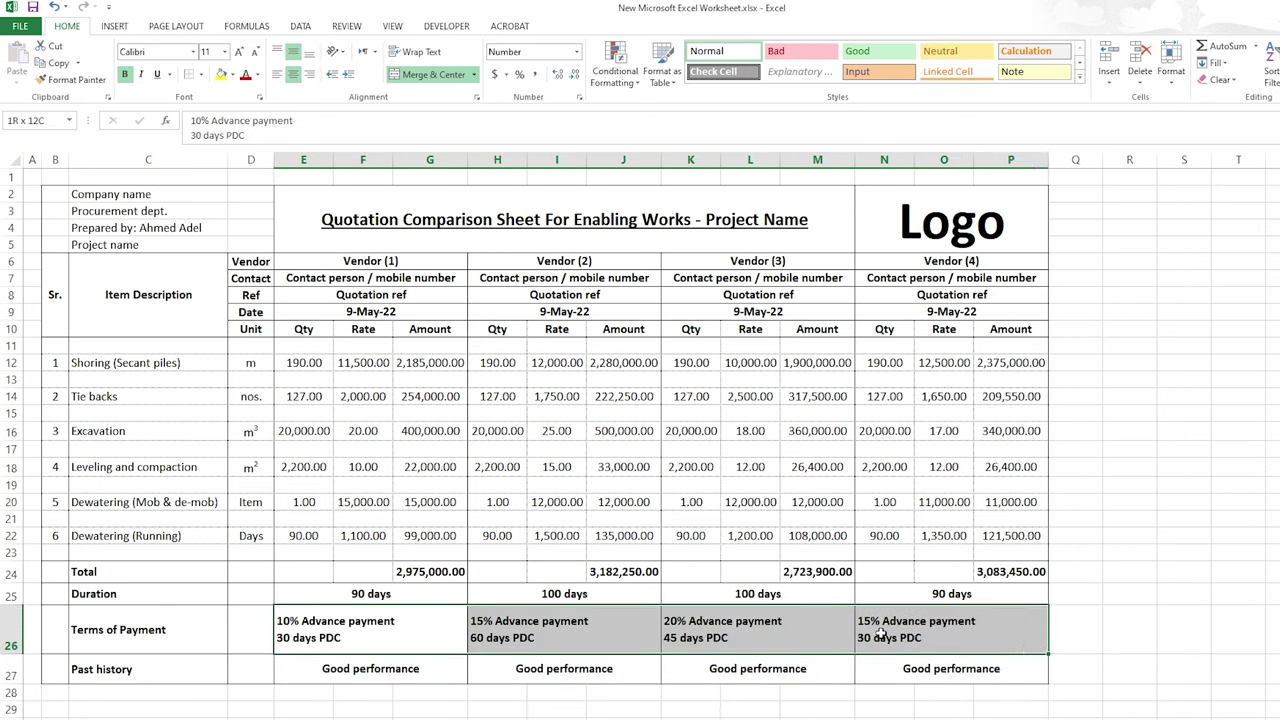
# Centre the vendors' payment terms and make the Total row slightly taller
pyautogui.click(294, 75)
pyautogui.click(489, 644)
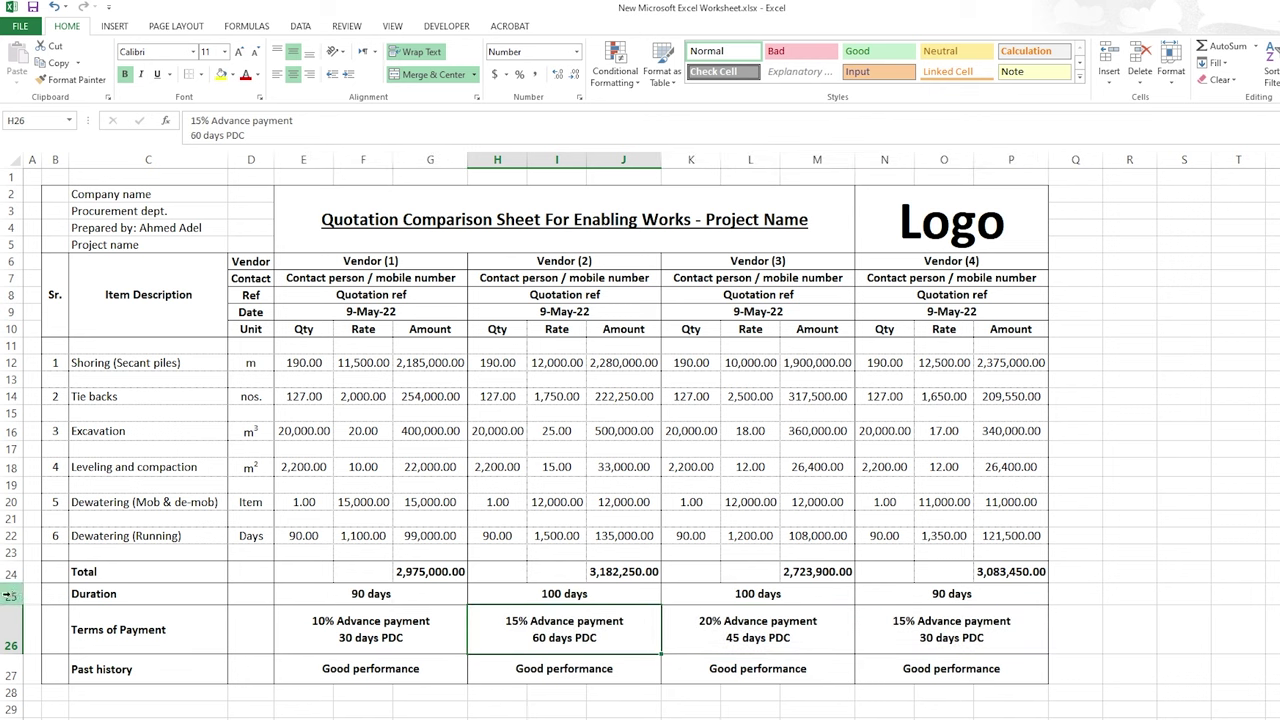
pyautogui.moveTo(12, 583); pyautogui.dragTo(12, 591)
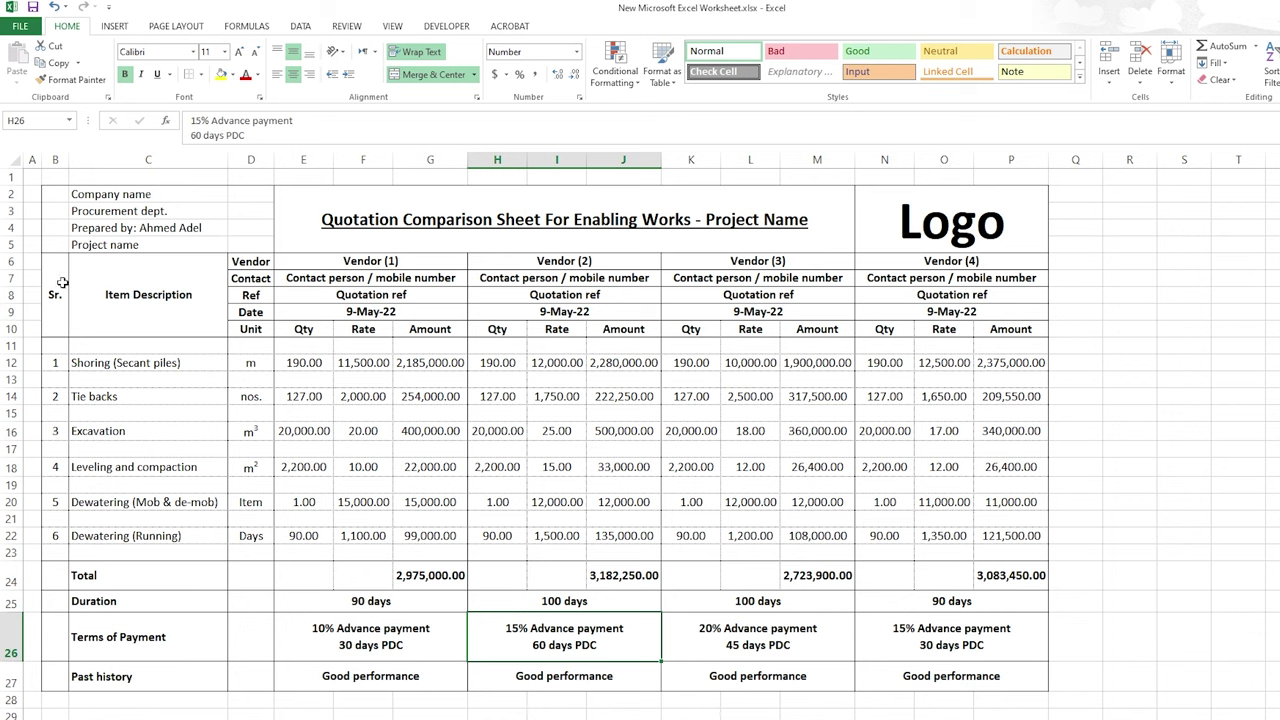
# Bold the company name, department, preparer and project name labels, and shorten row 1
pyautogui.moveTo(60, 194); pyautogui.dragTo(245, 245)
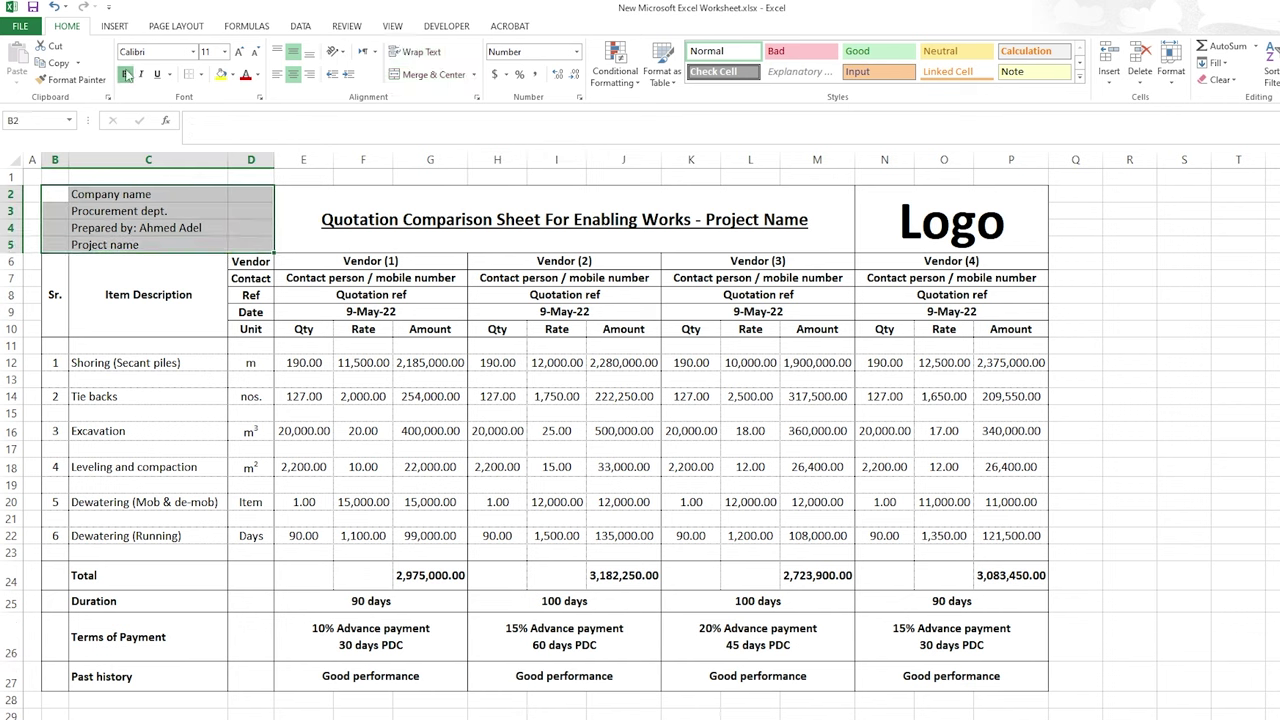
pyautogui.click(125, 74)
pyautogui.click(337, 388)
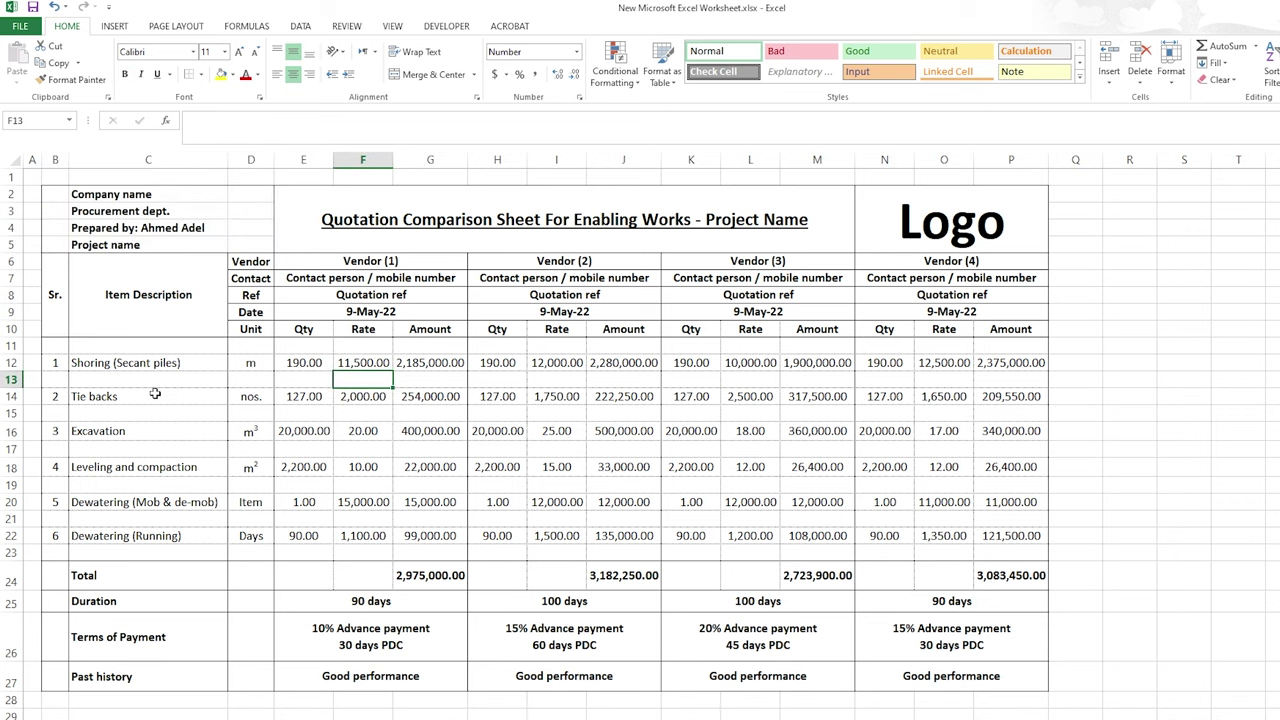
pyautogui.moveTo(10, 186); pyautogui.dragTo(10, 178)
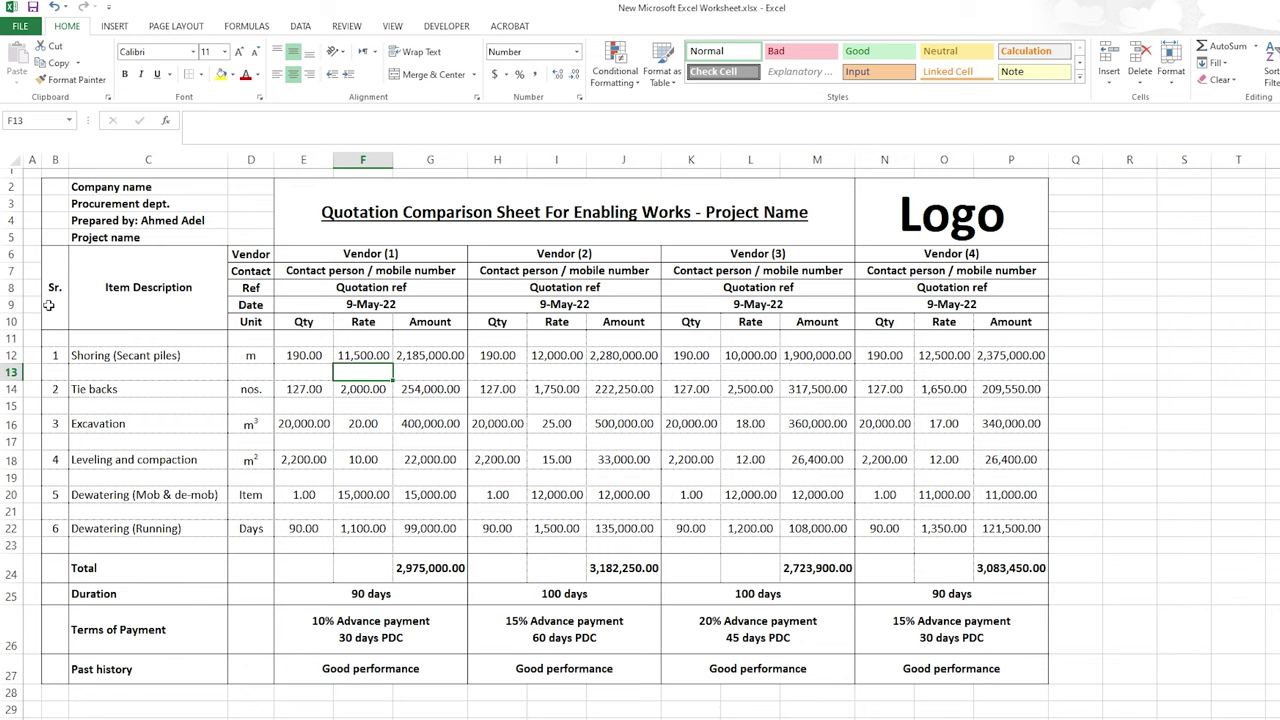
pyautogui.hotkey('ctrl', 'p')
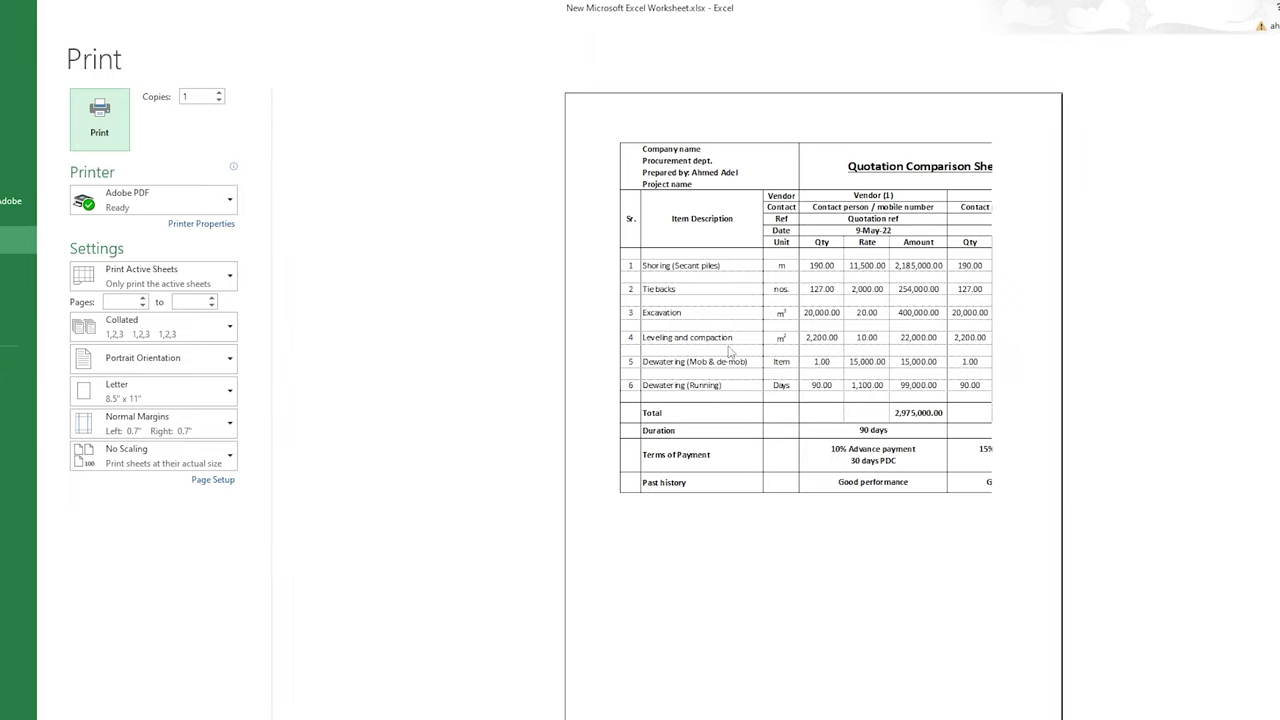
# Set printing to A4 landscape with Narrow margins and Fit All Columns on One Page
pyautogui.click(132, 395)
pyautogui.click(142, 212)
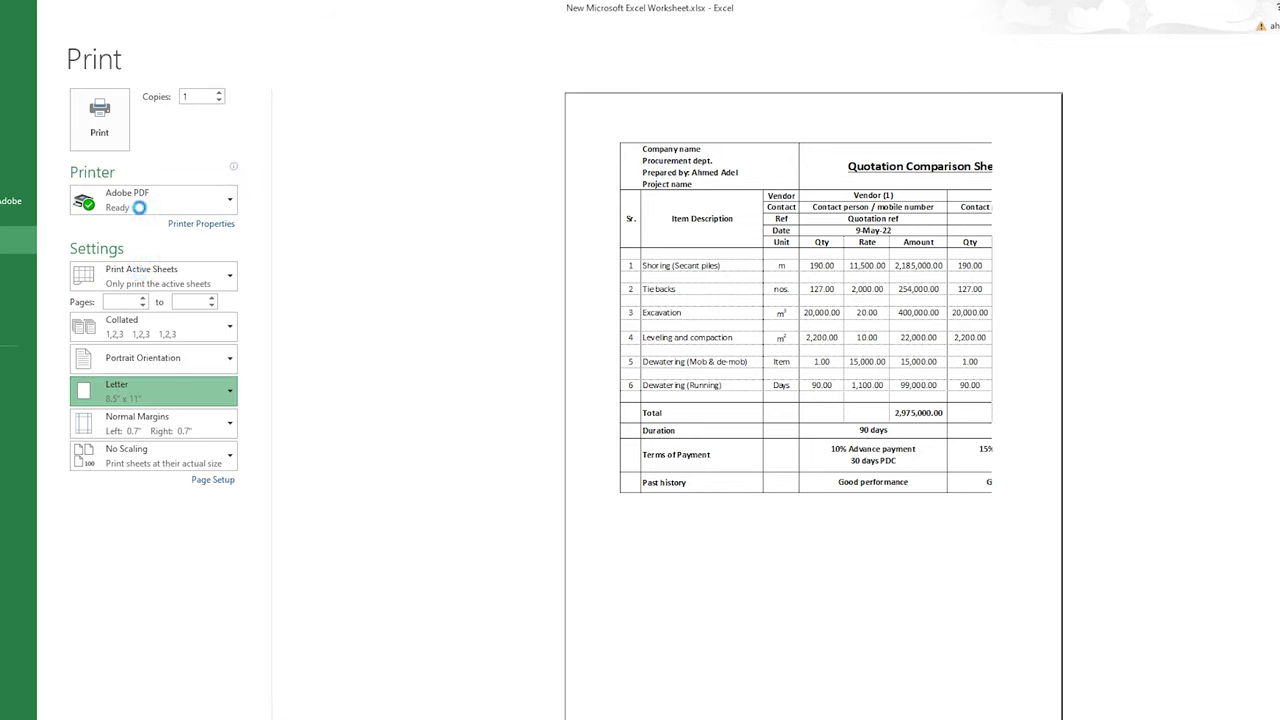
pyautogui.click(135, 430)
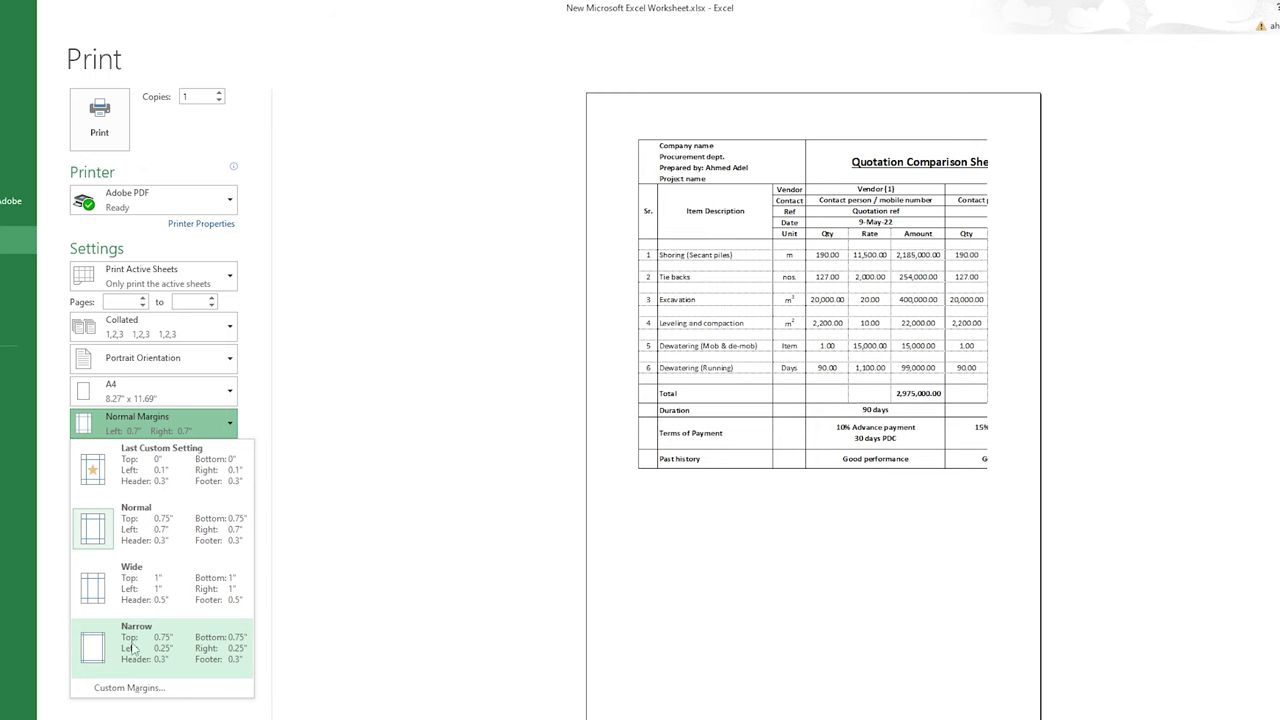
pyautogui.click(133, 648)
pyautogui.click(130, 458)
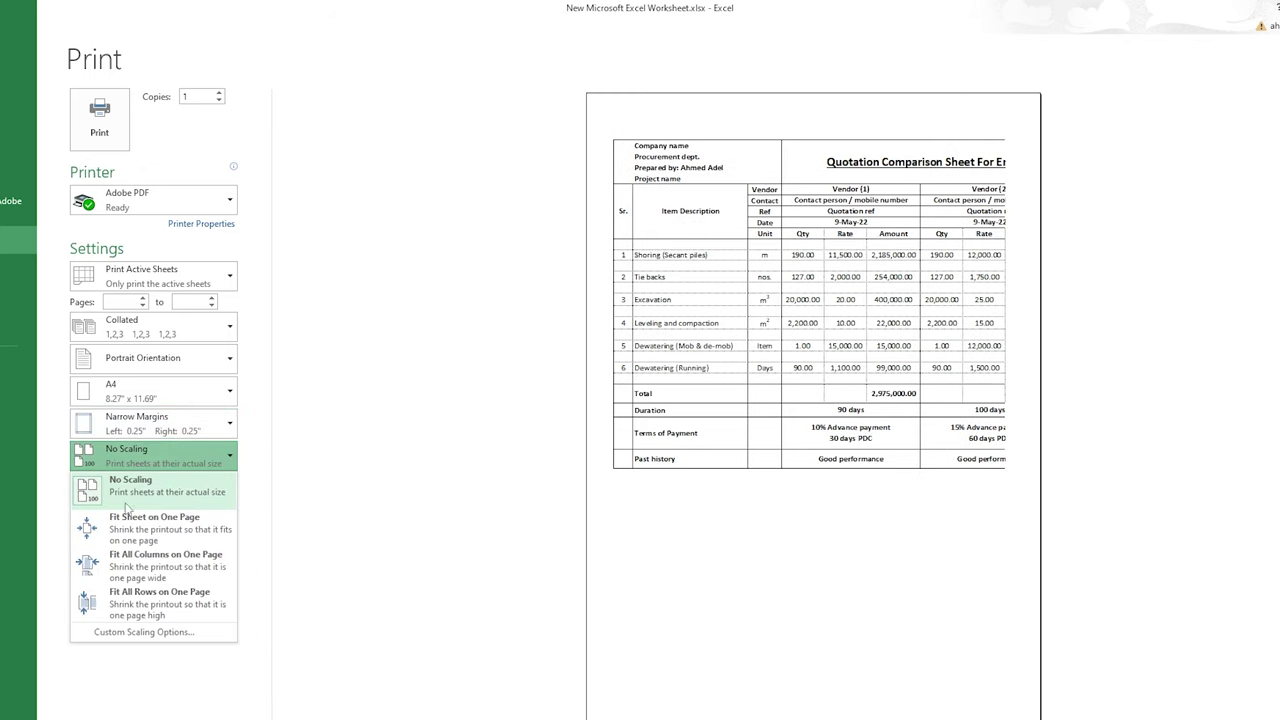
pyautogui.click(193, 568)
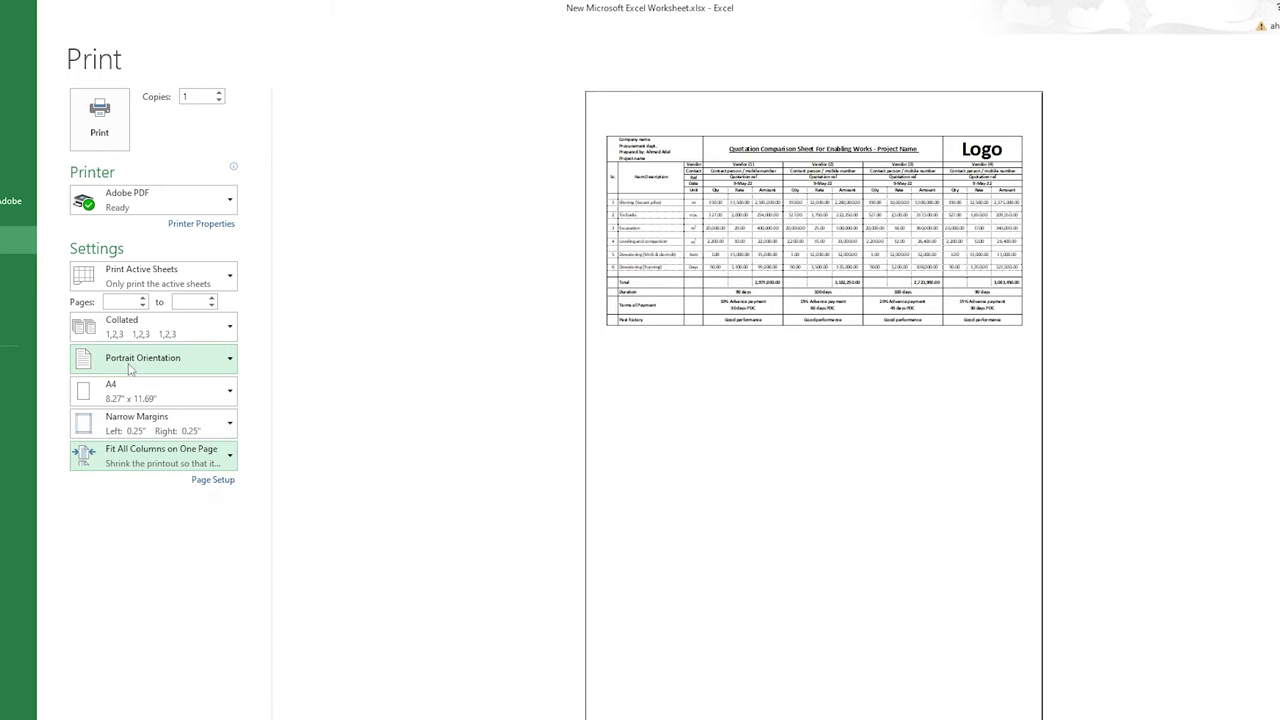
pyautogui.click(175, 360)
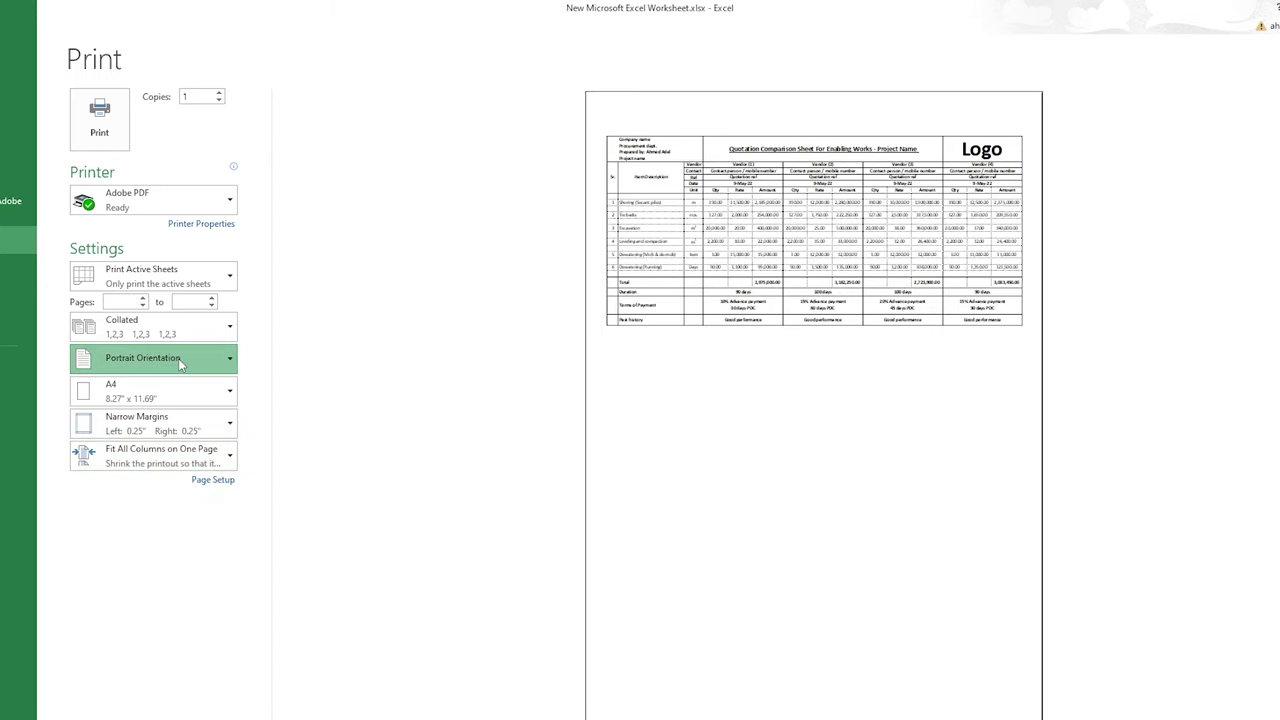
pyautogui.click(152, 426)
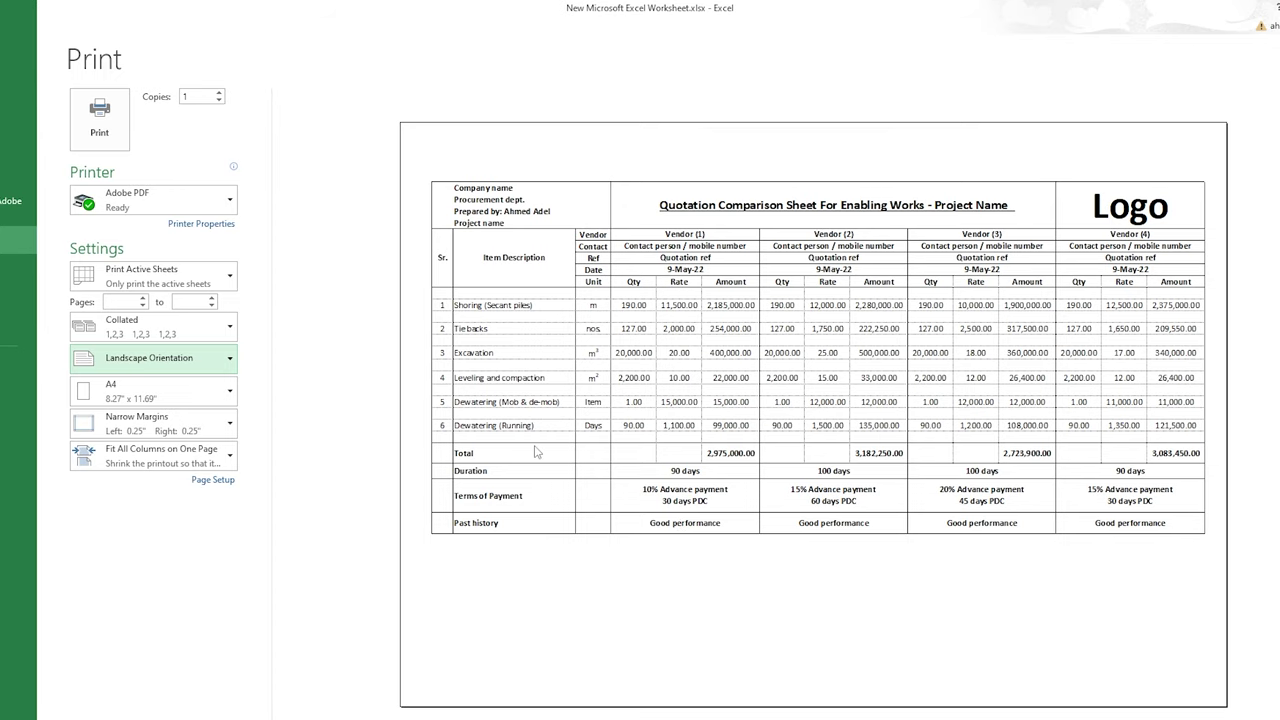
pyautogui.press('Escape')
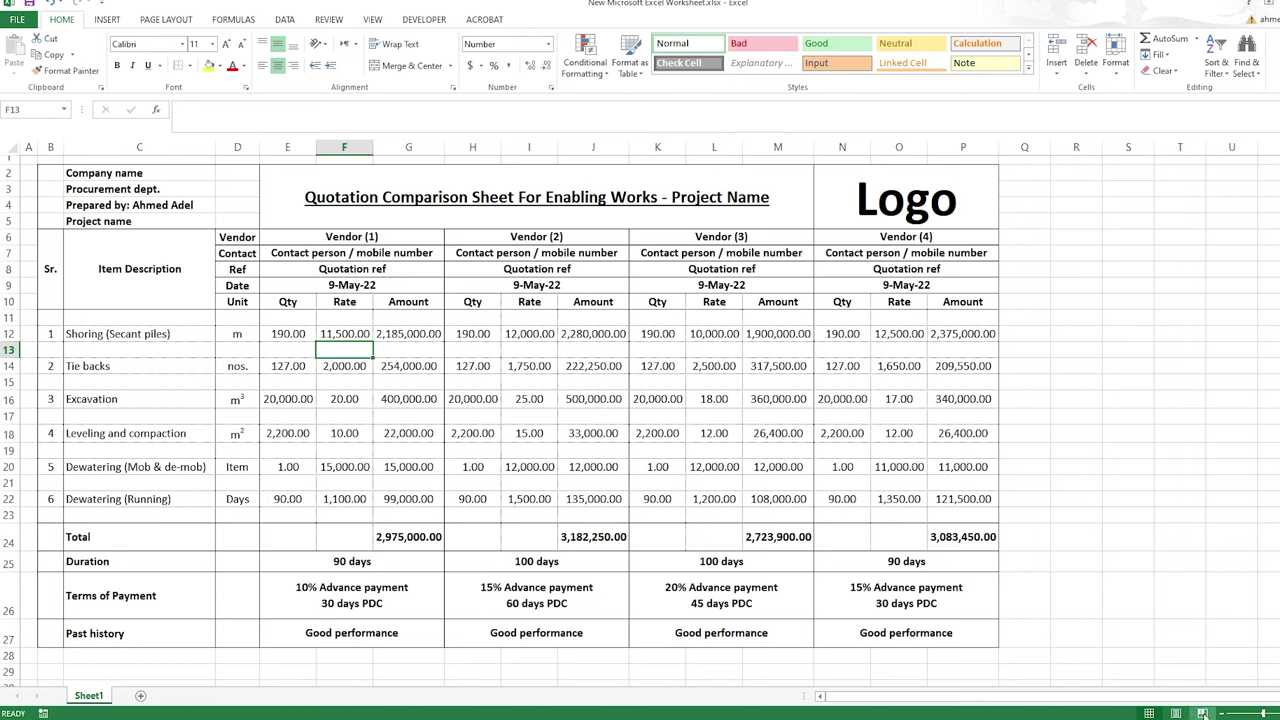
# In page break preview, extend page 1 to column Q and row 28, narrowing columns Q and A
pyautogui.click(1202, 713)
pyautogui.keyDown('ctrl'); pyautogui.scroll(1, 420, 404); pyautogui.keyUp('ctrl')
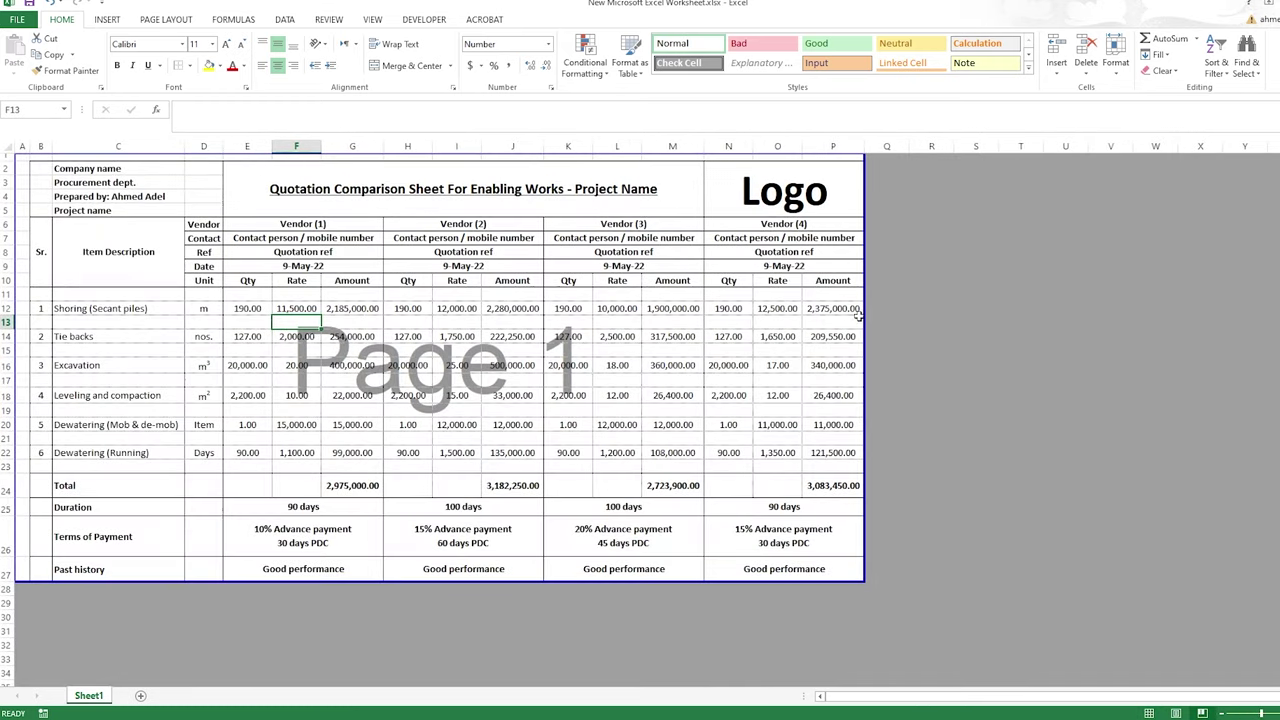
pyautogui.moveTo(857, 275); pyautogui.dragTo(883, 214)
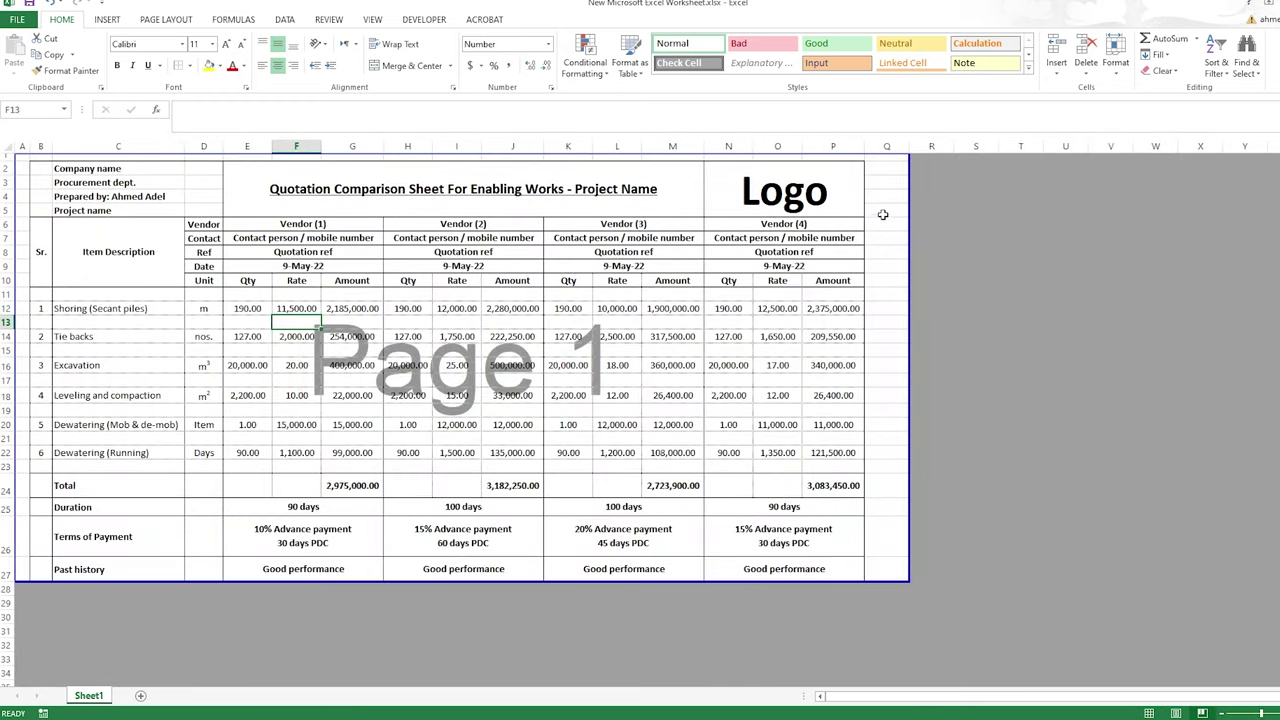
pyautogui.moveTo(909, 146); pyautogui.dragTo(875, 152)
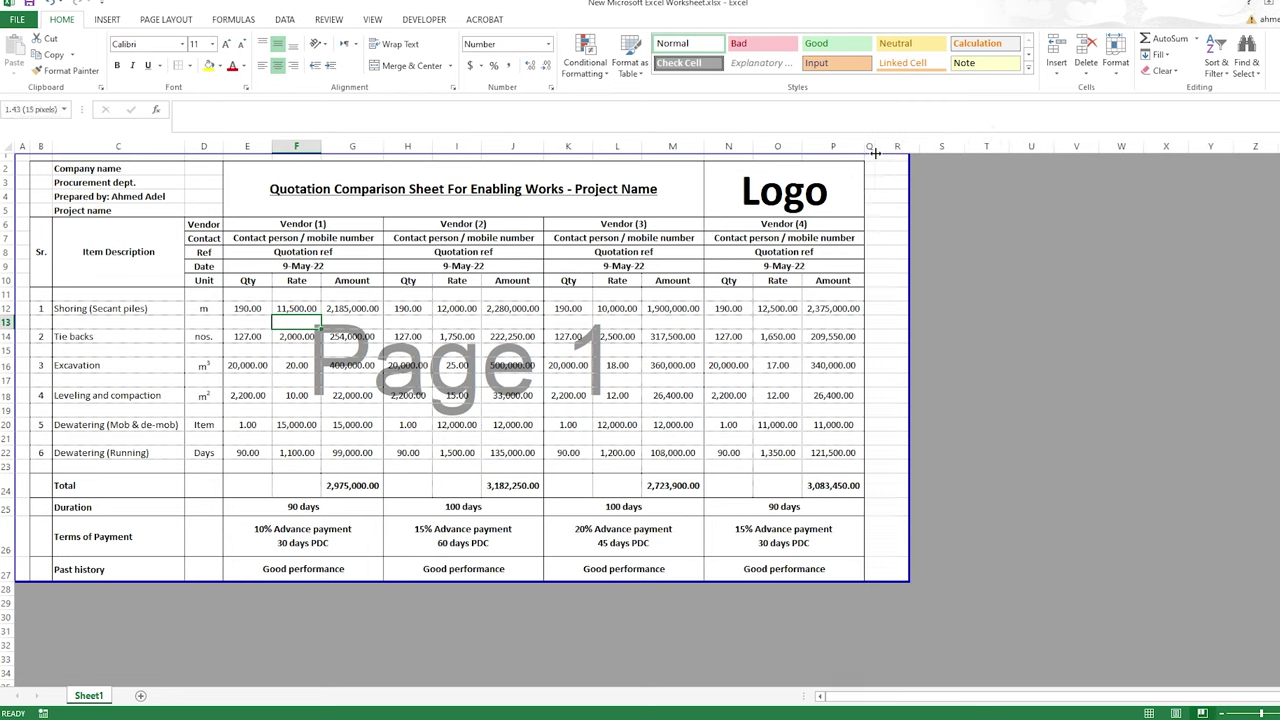
pyautogui.moveTo(855, 580); pyautogui.dragTo(855, 597)
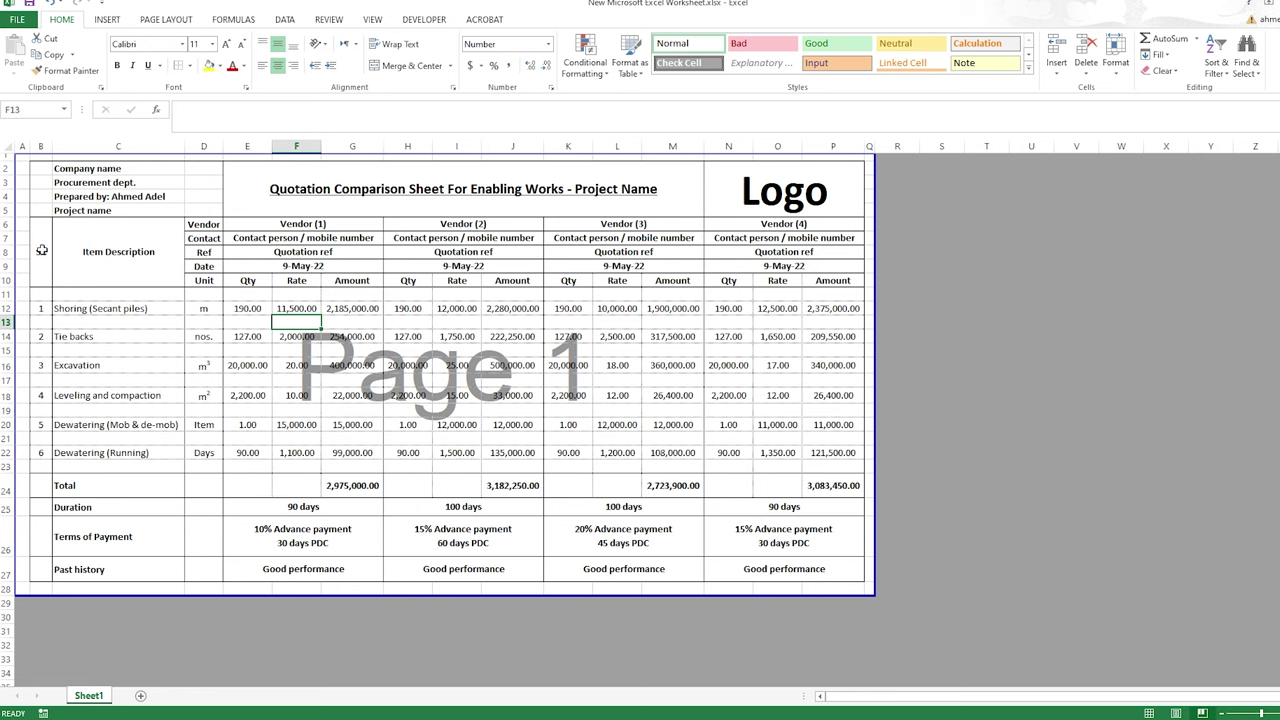
pyautogui.moveTo(30, 149); pyautogui.dragTo(25, 149)
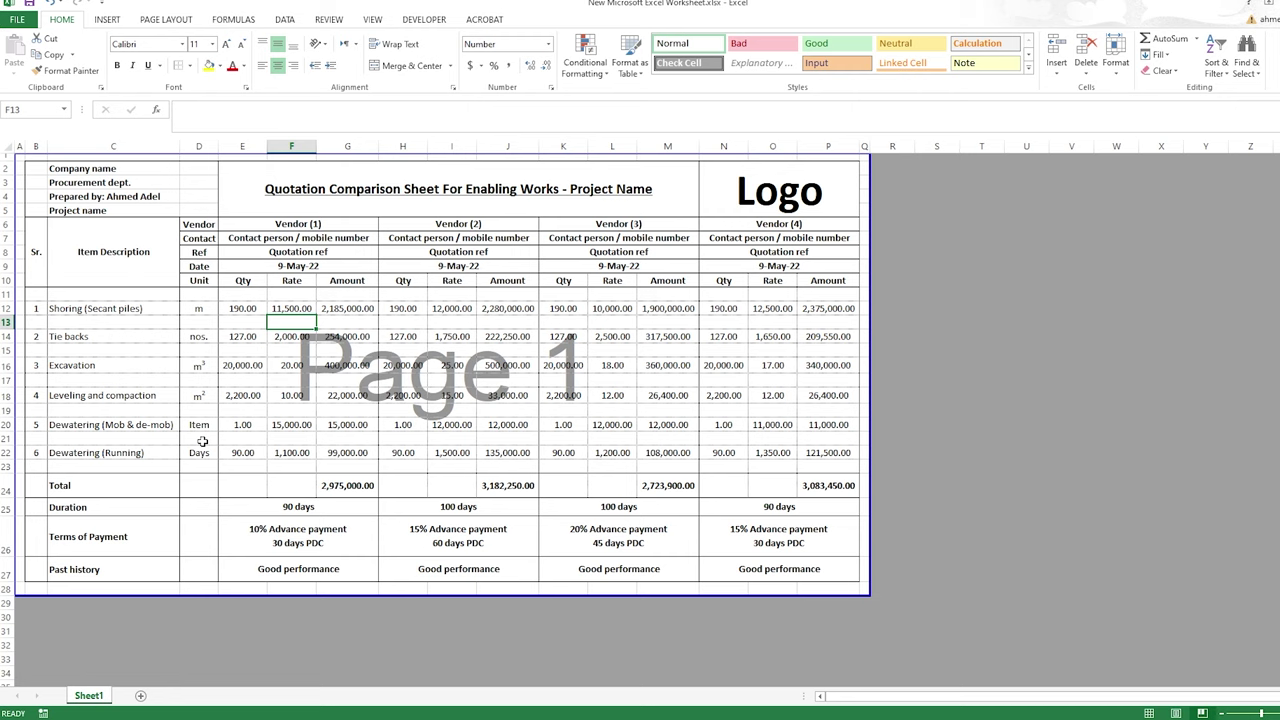
# Add an AED label beside each vendor total in F24, I24, L24 and O24
pyautogui.click(287, 488)
pyautogui.write('AE')
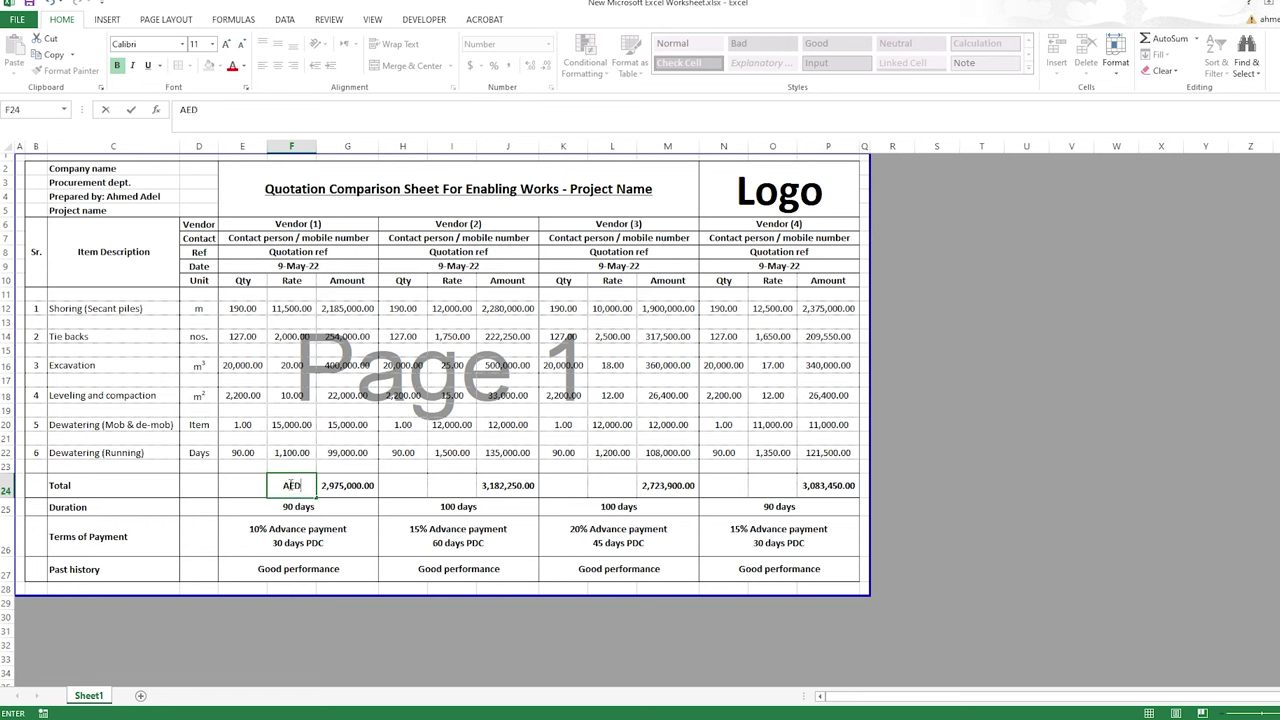
pyautogui.write('D')
pyautogui.press('Return')
pyautogui.click(290, 485)
pyautogui.hotkey('ctrl', 'c')
pyautogui.click(450, 485)
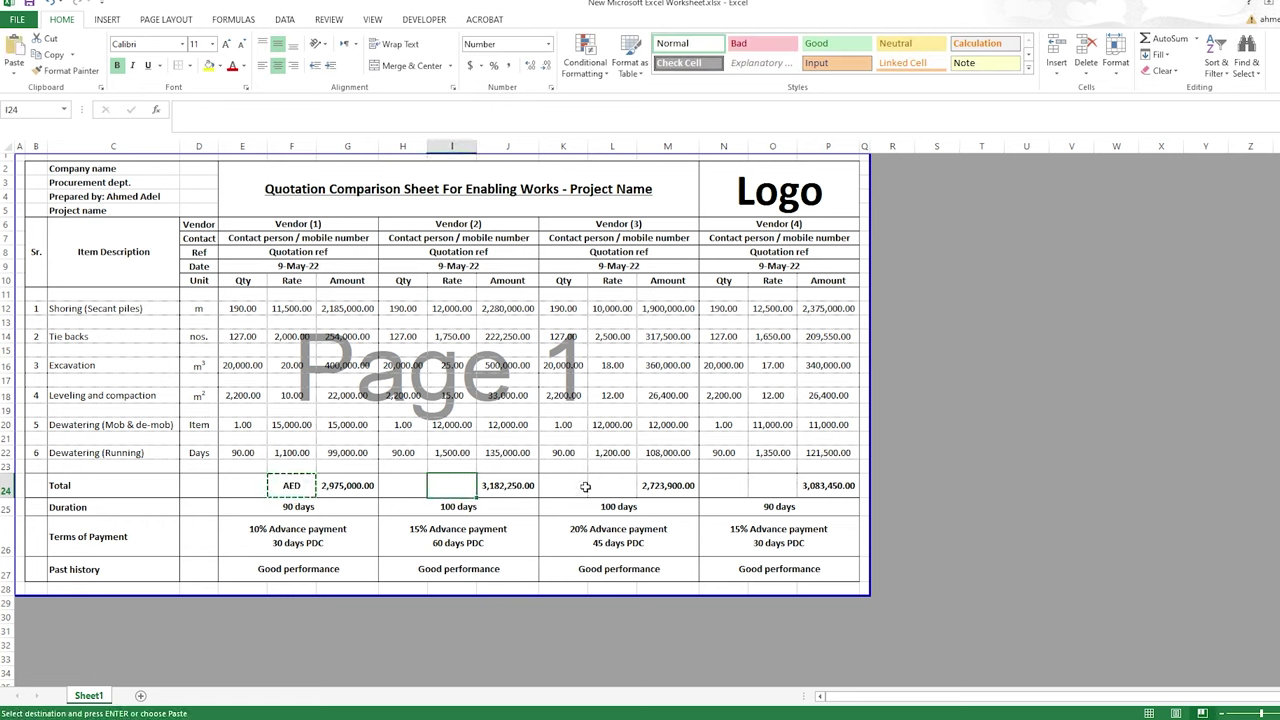
pyautogui.keyDown('ctrl'); pyautogui.click(605, 486); pyautogui.keyUp('ctrl')
pyautogui.keyDown('ctrl'); pyautogui.click(772, 486); pyautogui.keyUp('ctrl')
pyautogui.press('Return')
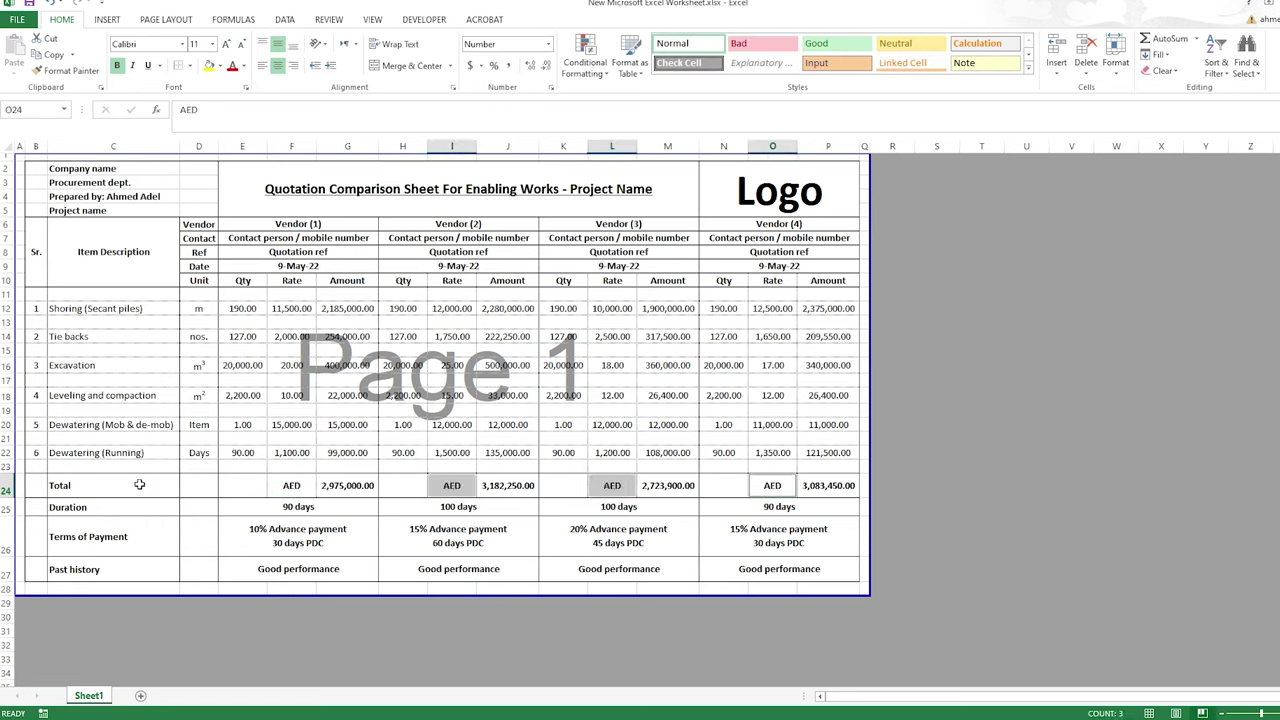
# Change the C24 label to 'Total amount' and check the print preview
pyautogui.doubleClick(91, 486)
pyautogui.write('amount')
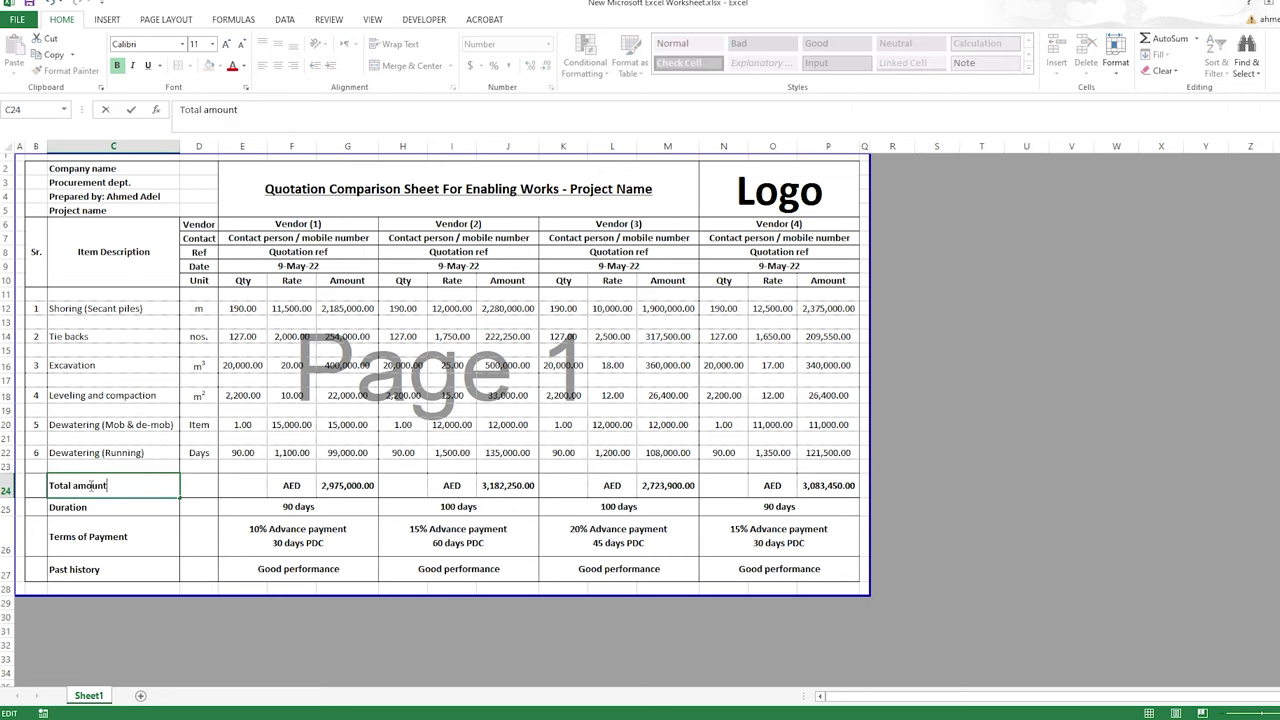
pyautogui.click(293, 410)
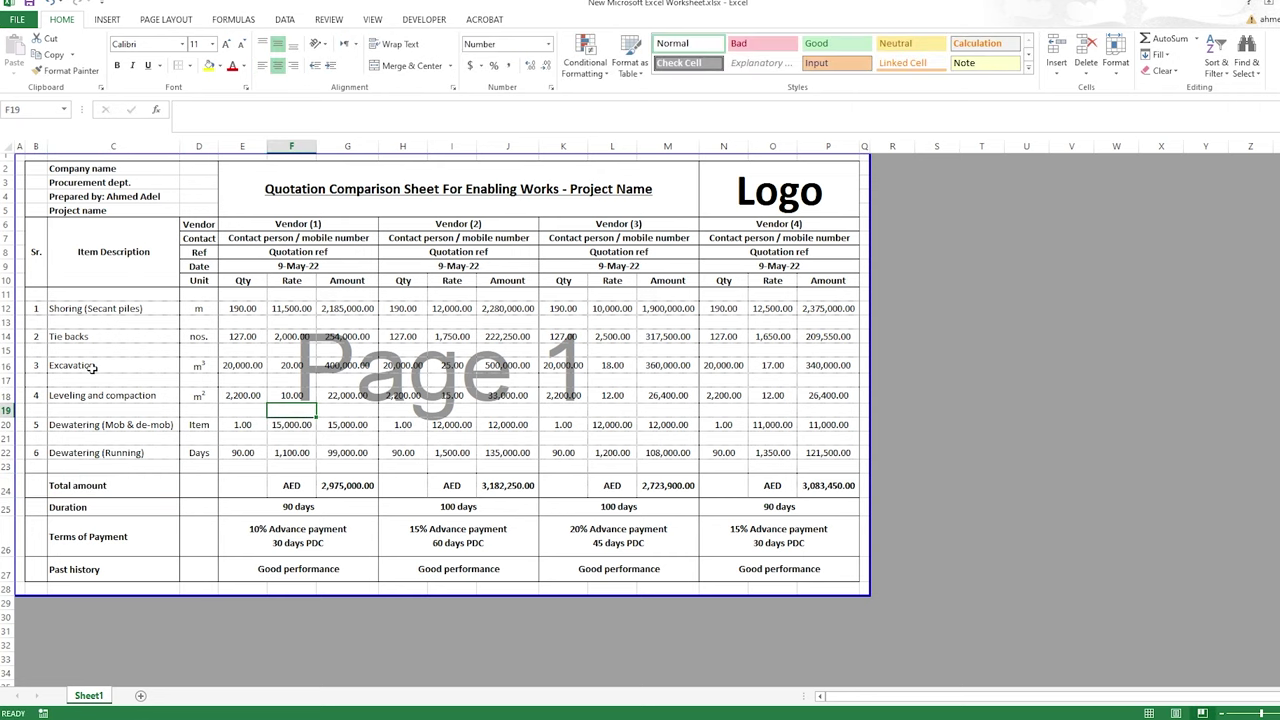
pyautogui.hotkey('ctrl', 'p')
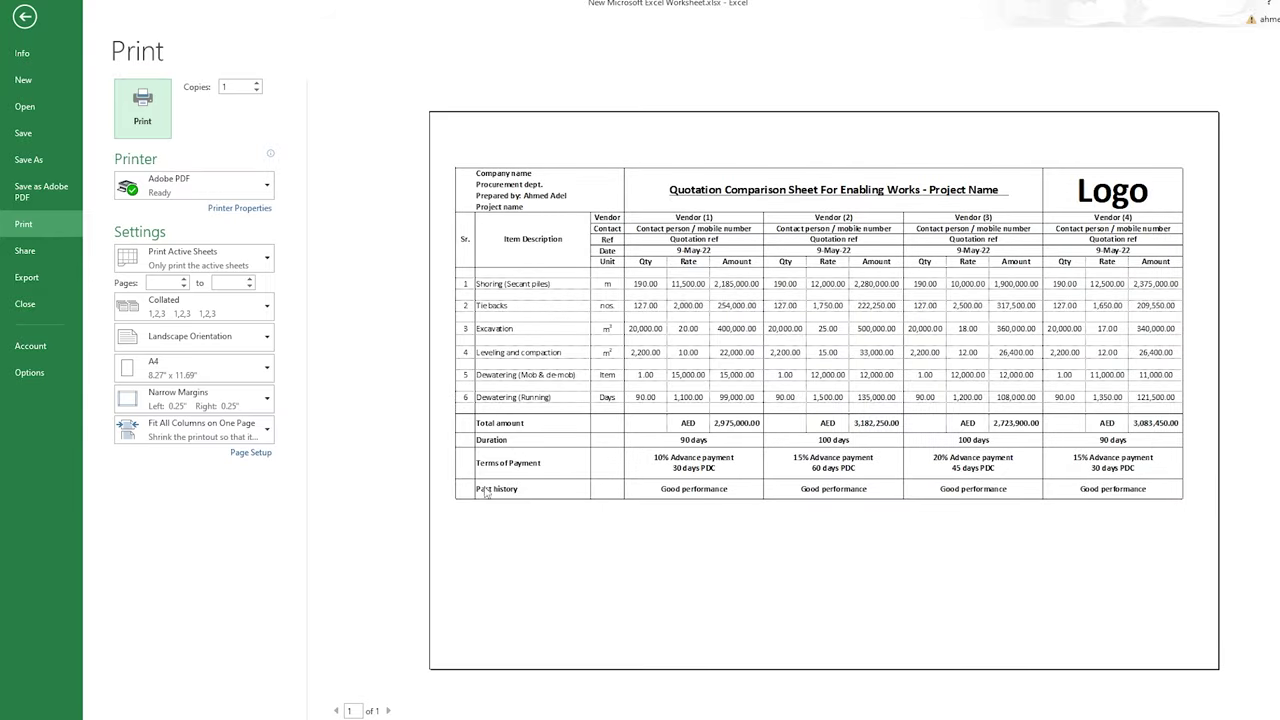
pyautogui.press('Escape')
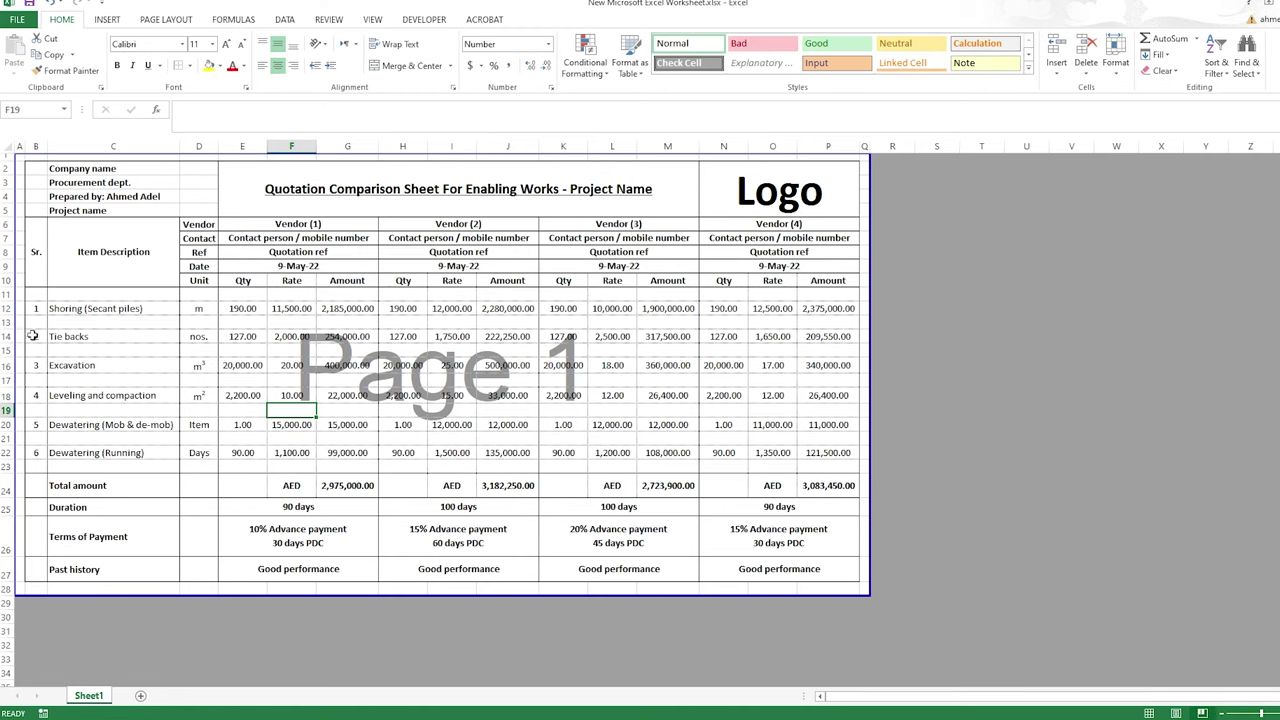
# Make item rows 11 to 23 taller and check them in print preview
pyautogui.moveTo(5, 294); pyautogui.dragTo(5, 466)
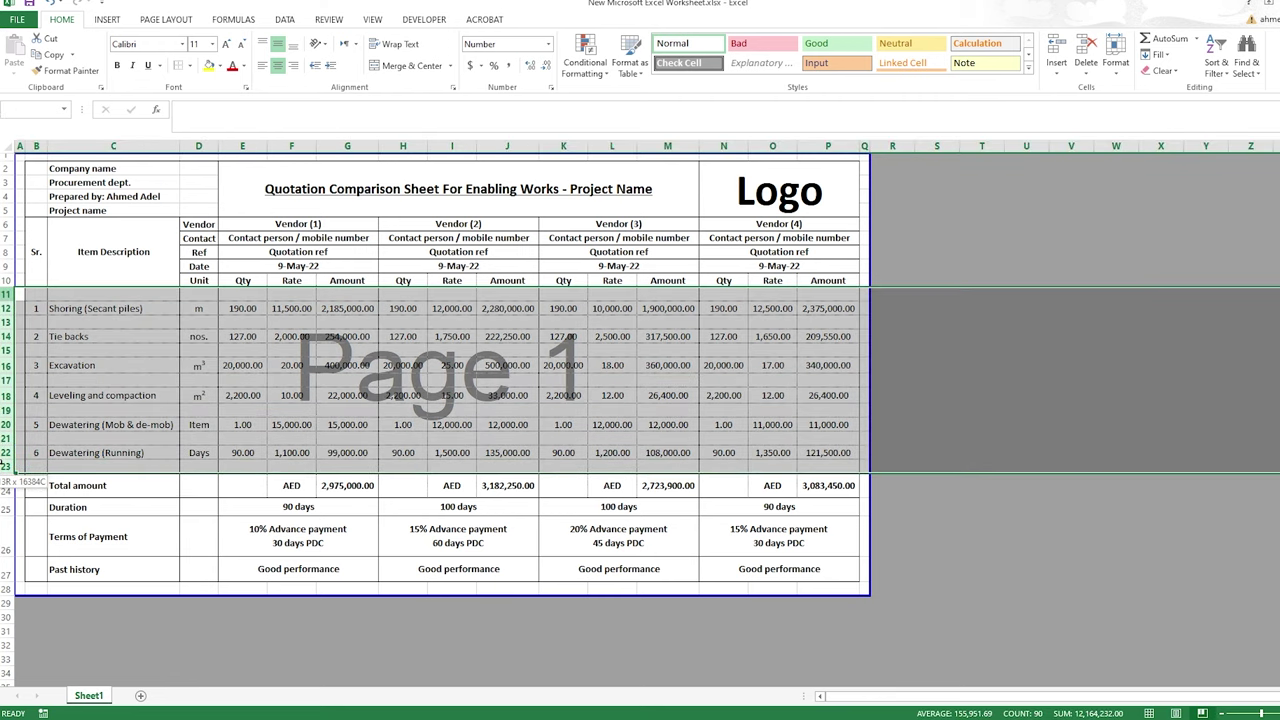
pyautogui.moveTo(5, 301); pyautogui.dragTo(5, 305)
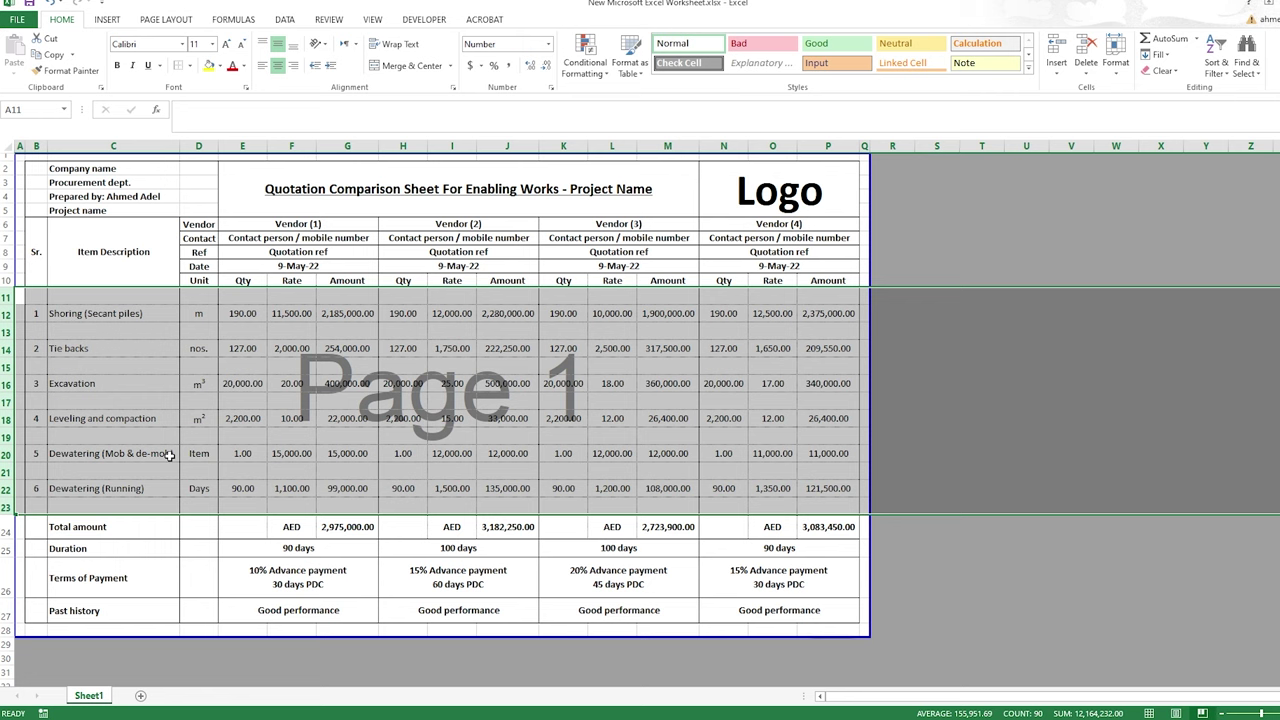
pyautogui.hotkey('ctrl', 'p')
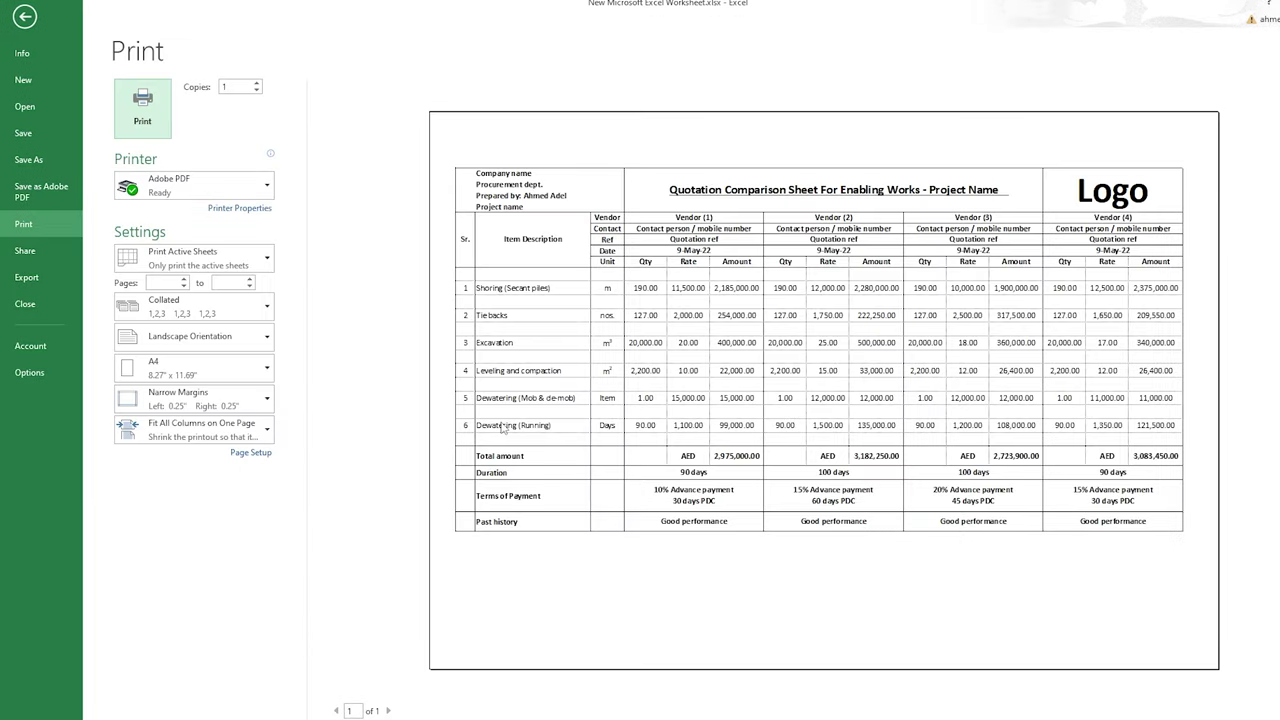
pyautogui.press('Escape')
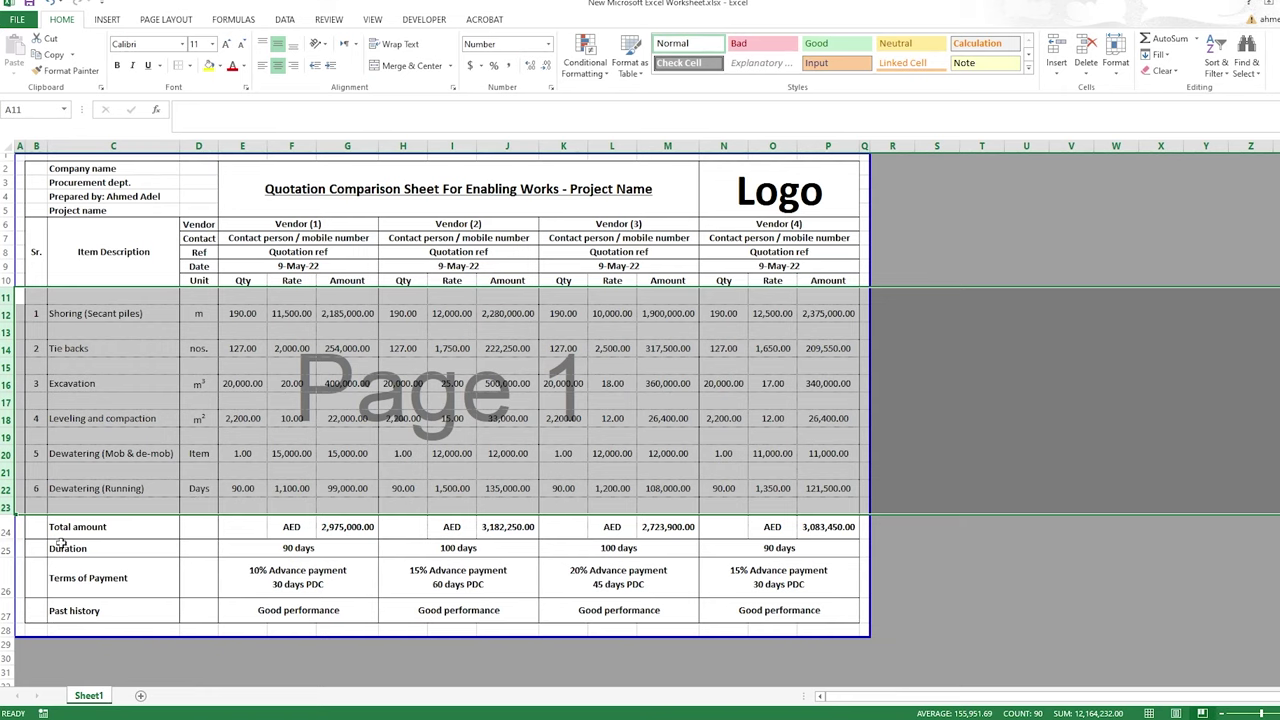
# Make the Duration row taller and confirm the final one-page landscape layout
pyautogui.moveTo(5, 560); pyautogui.dragTo(3, 651)
pyautogui.hotkey('ctrl', 'p')
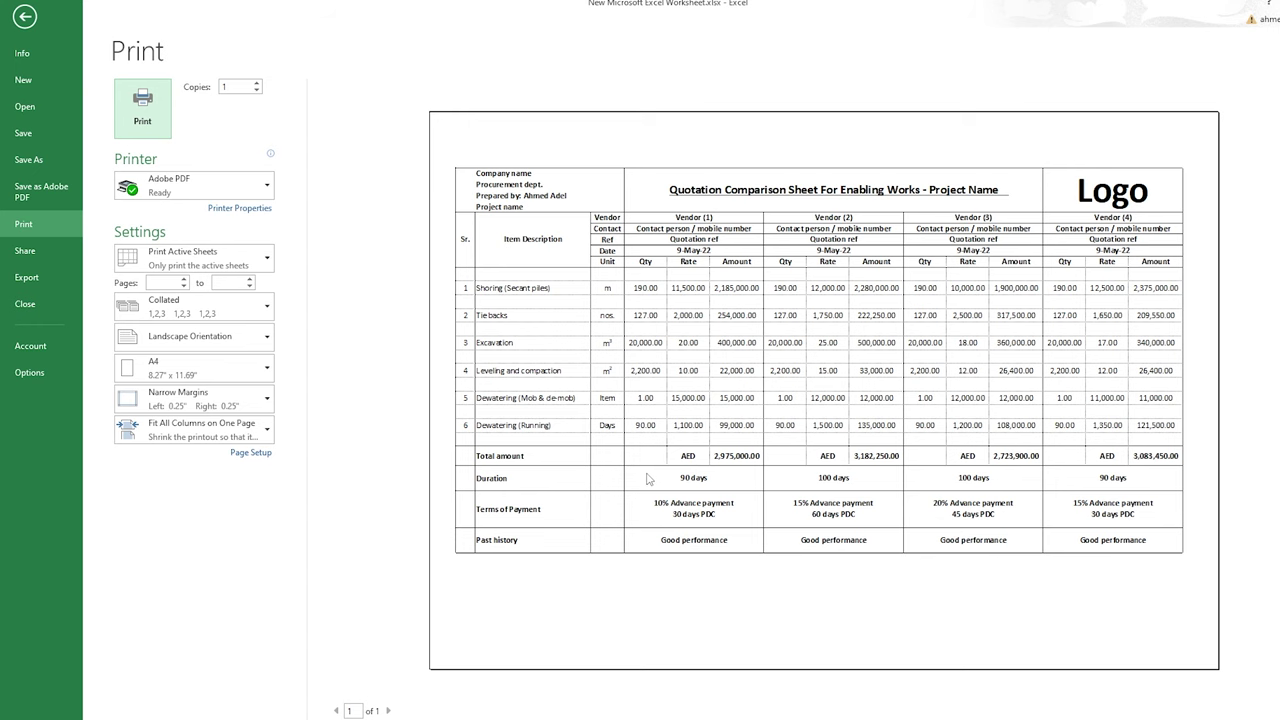
pyautogui.press('Escape')
pyautogui.click(450, 455)
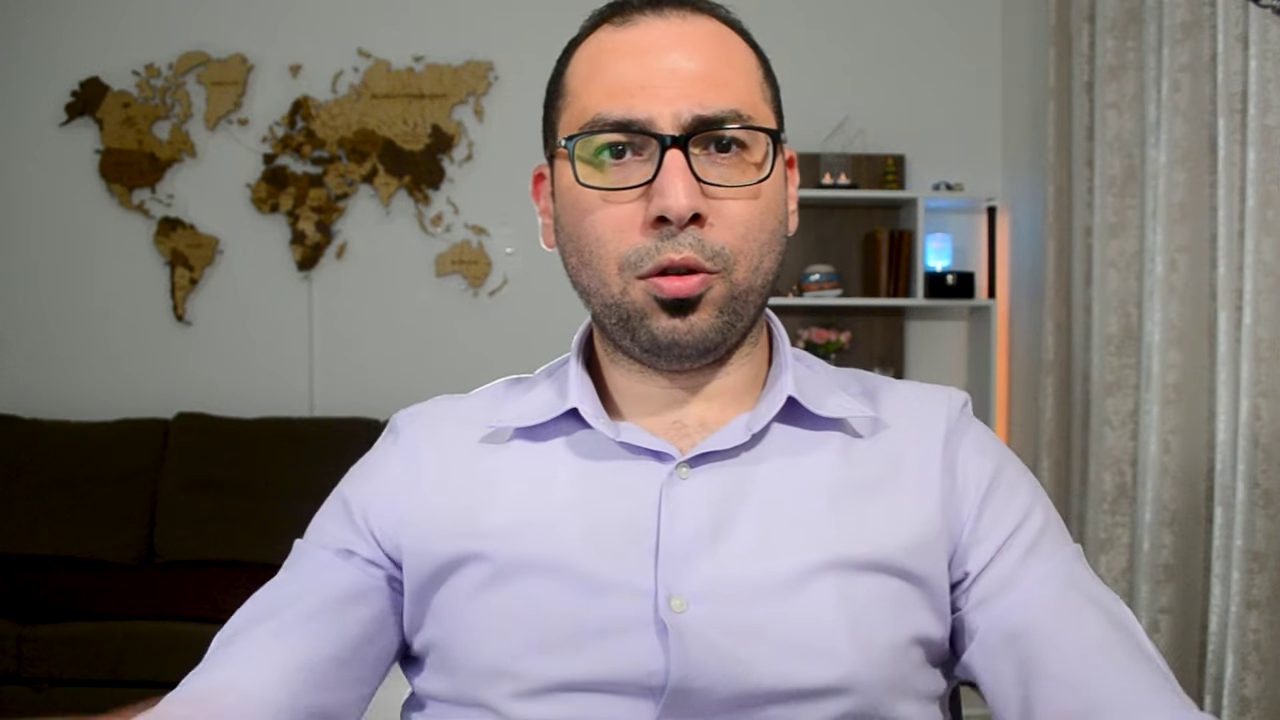